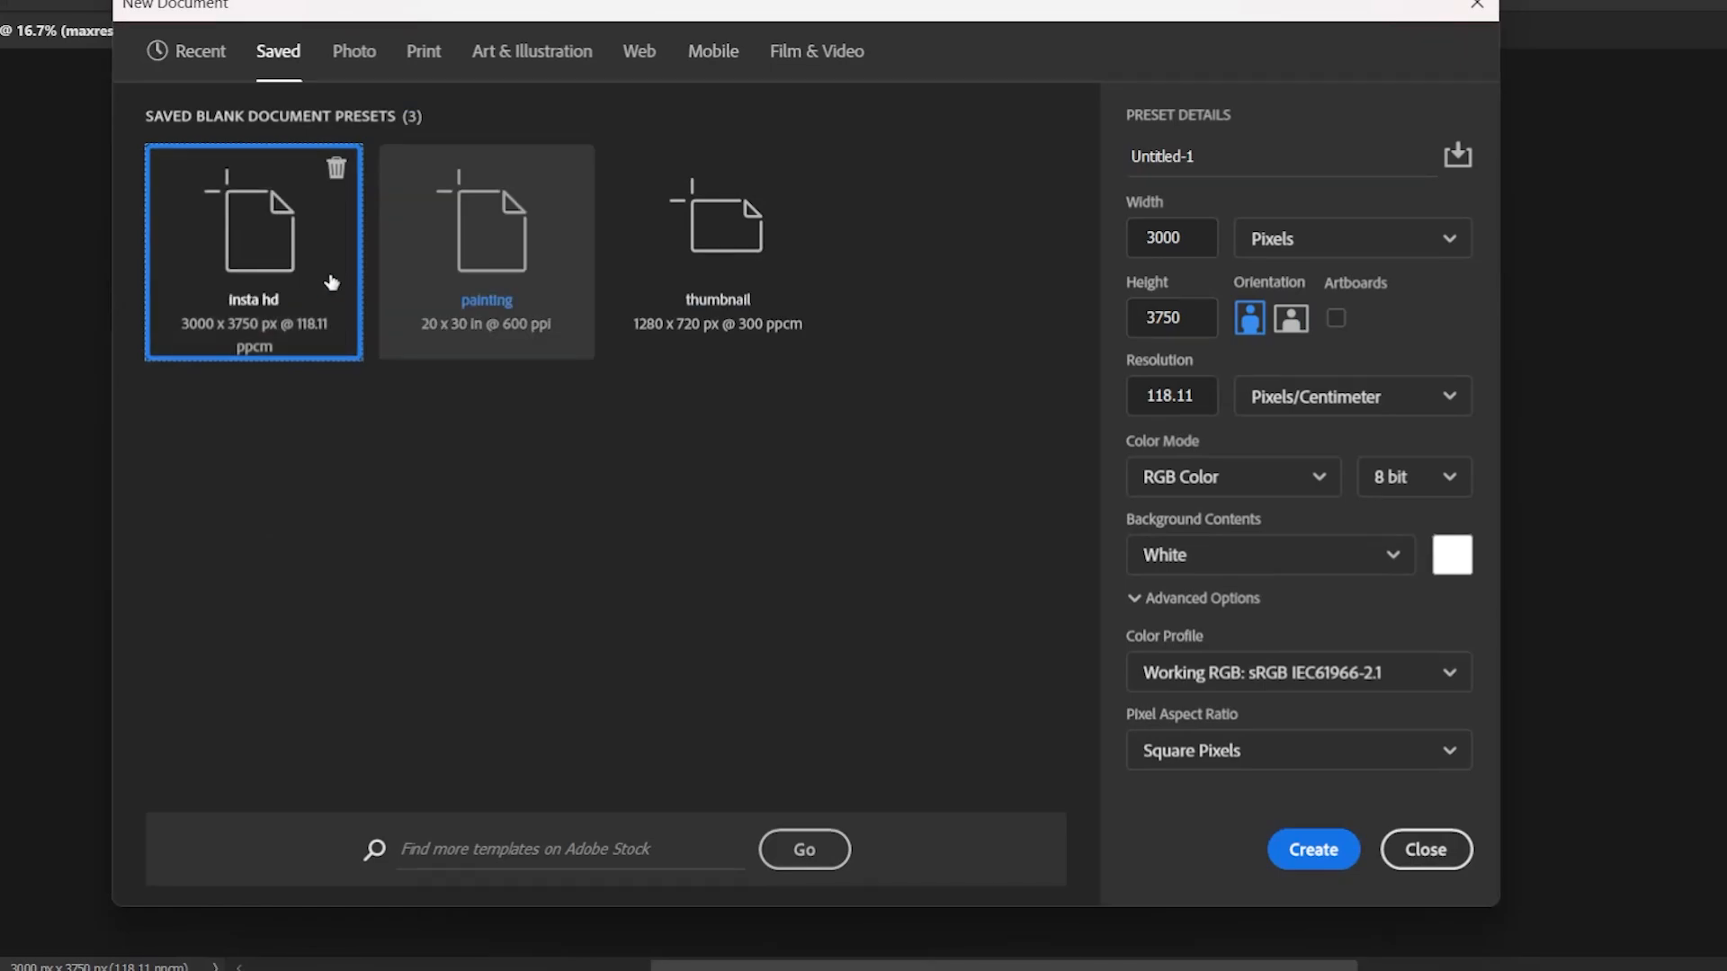
# - Create a 3000 x 3750 px document from the insta hd preset and open 431324787c7f040b29a3866e7f972cb6 (2).jpg from Phone Link
pyautogui.doubleClick(290, 274)
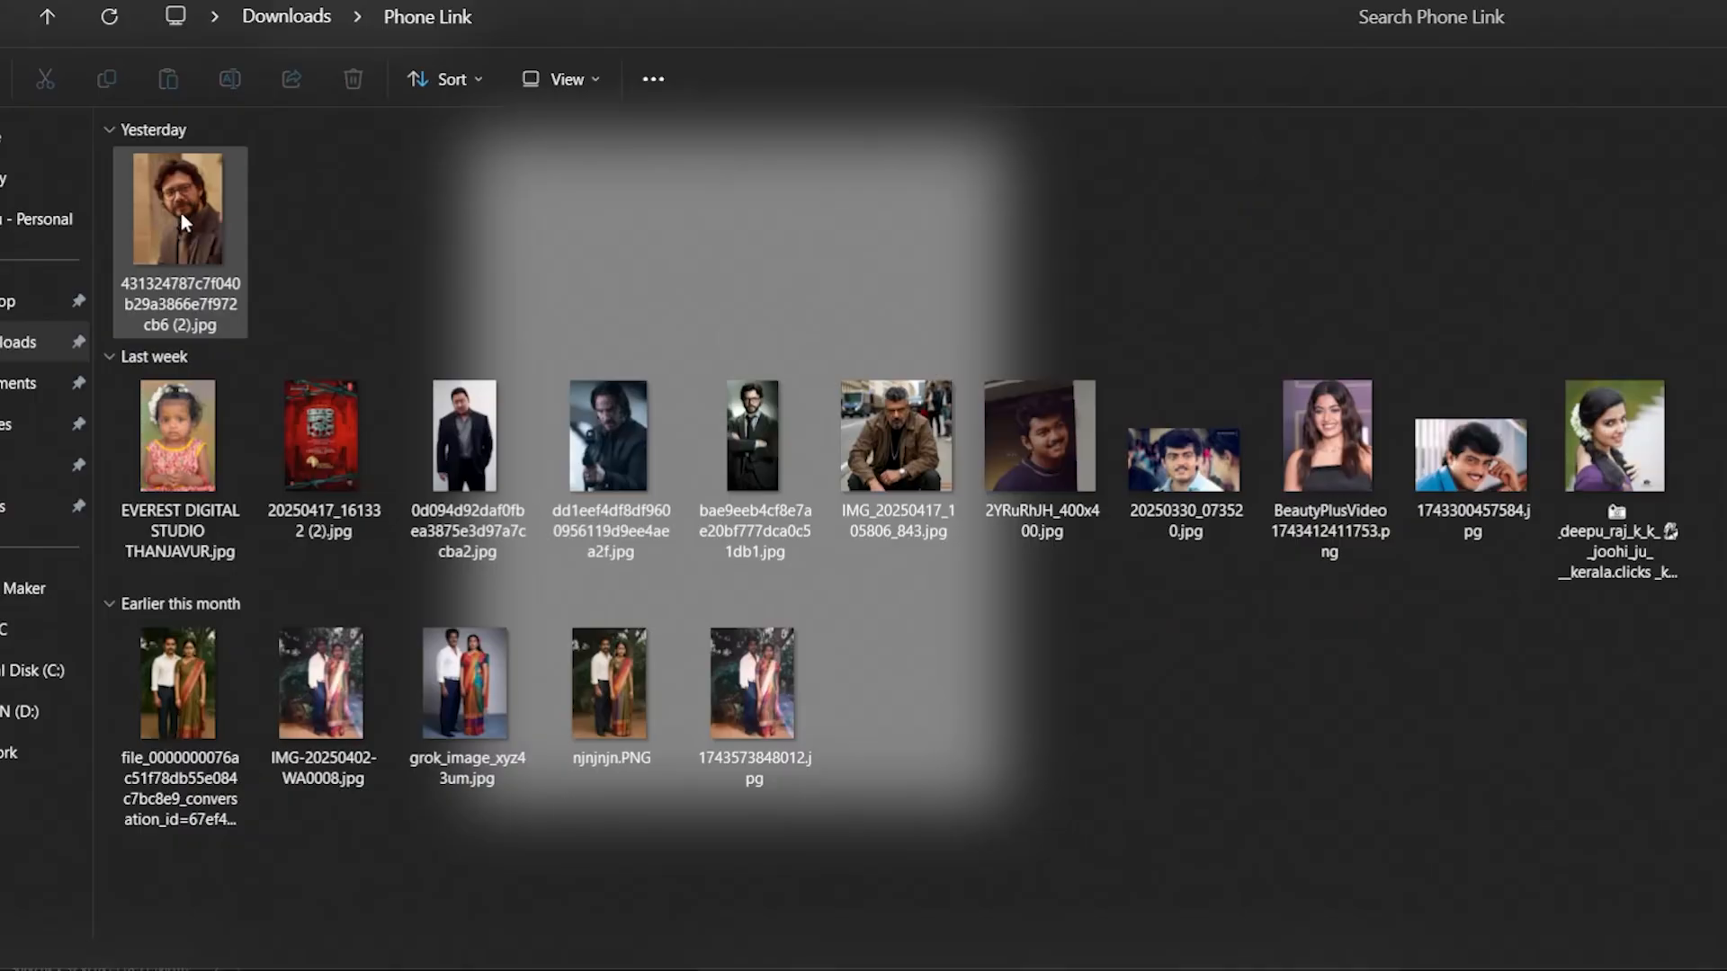
pyautogui.moveTo(183, 222); pyautogui.dragTo(644, 41)
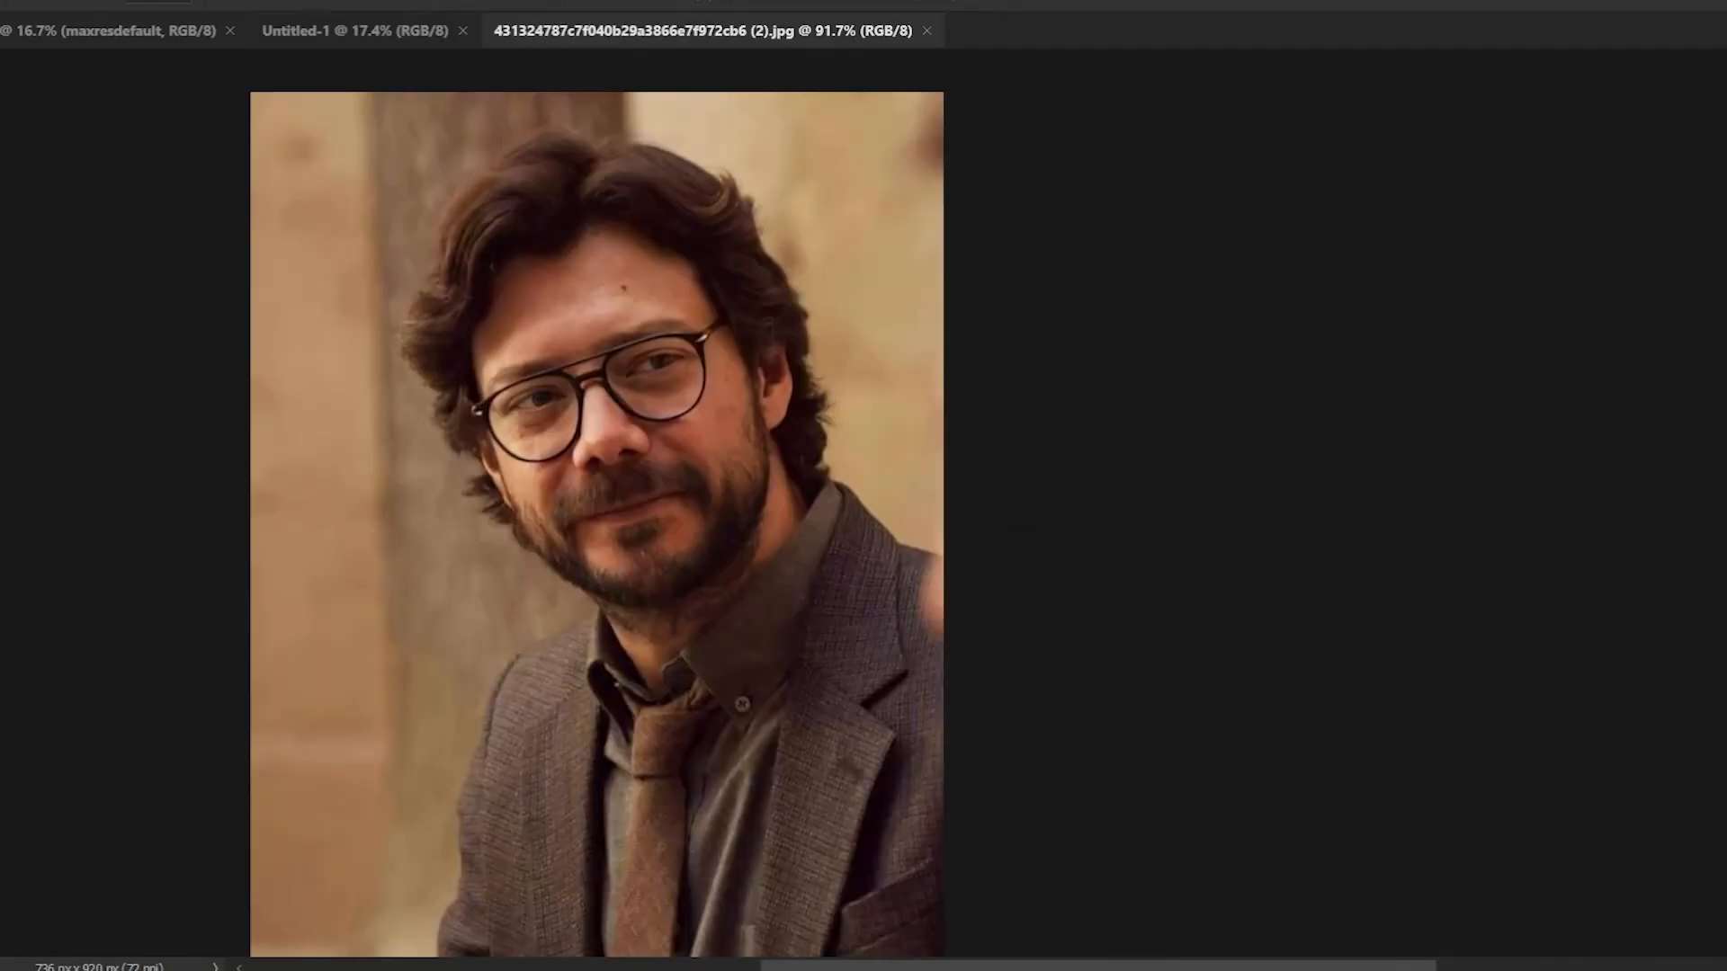
# - Select the subject of the bespectacled man's portrait and hide its background with a layer mask
pyautogui.click(176, 0)
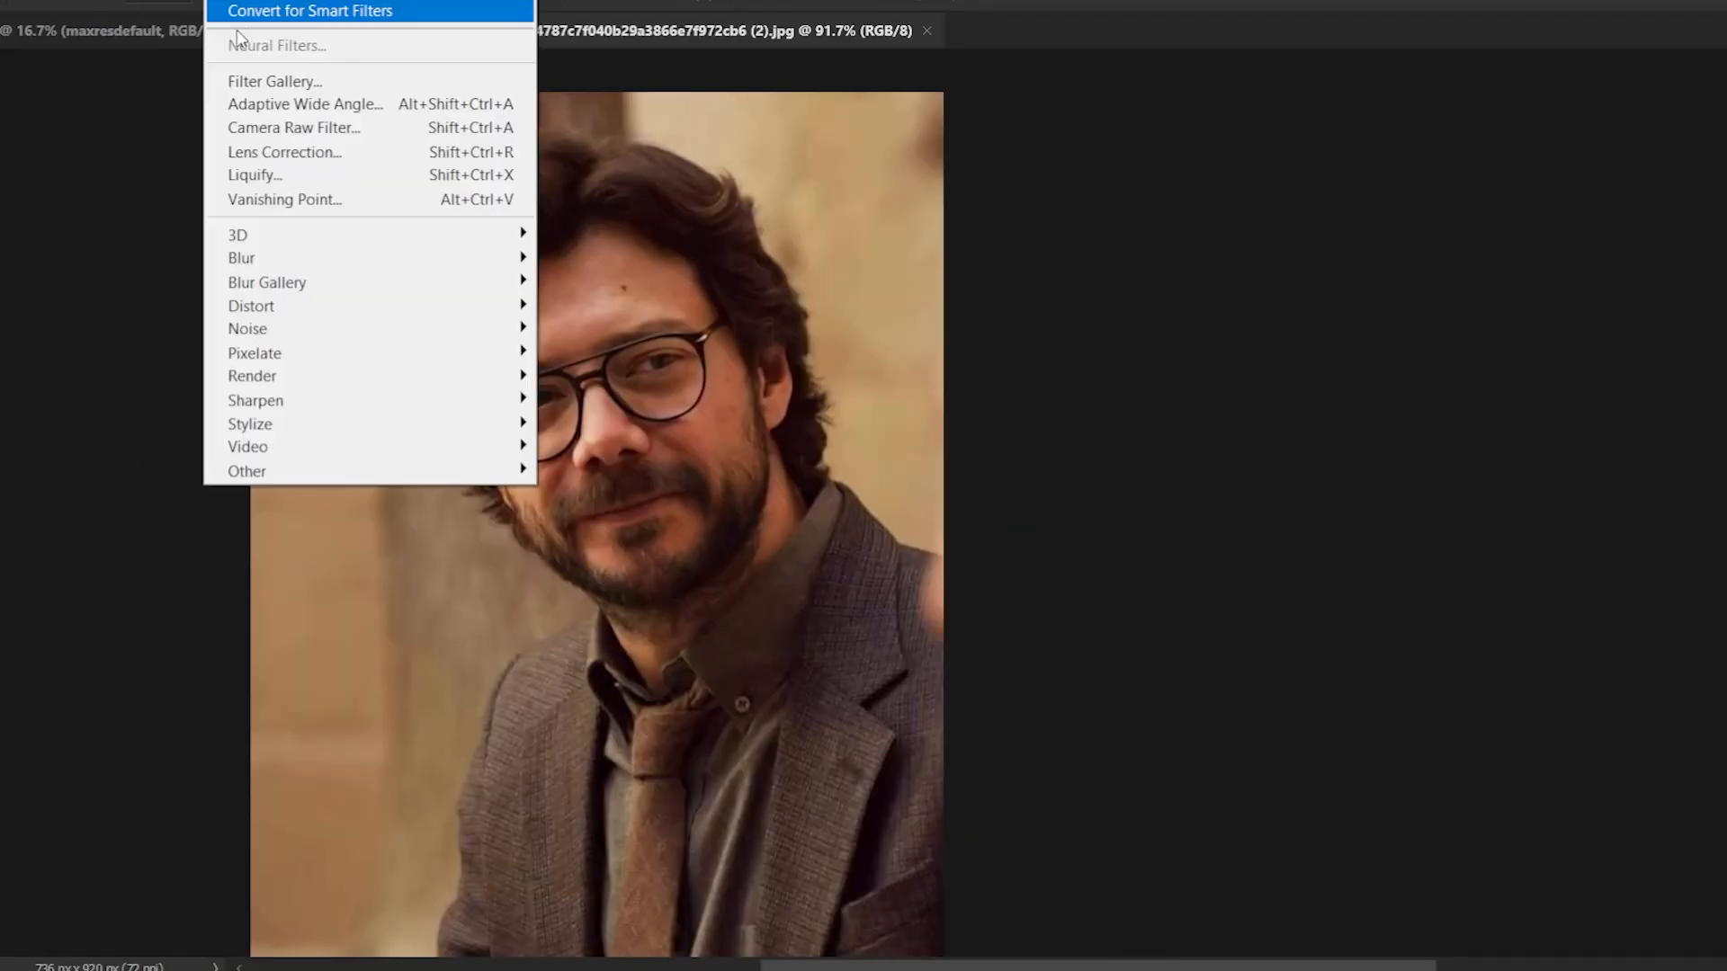
pyautogui.click(255, 239)
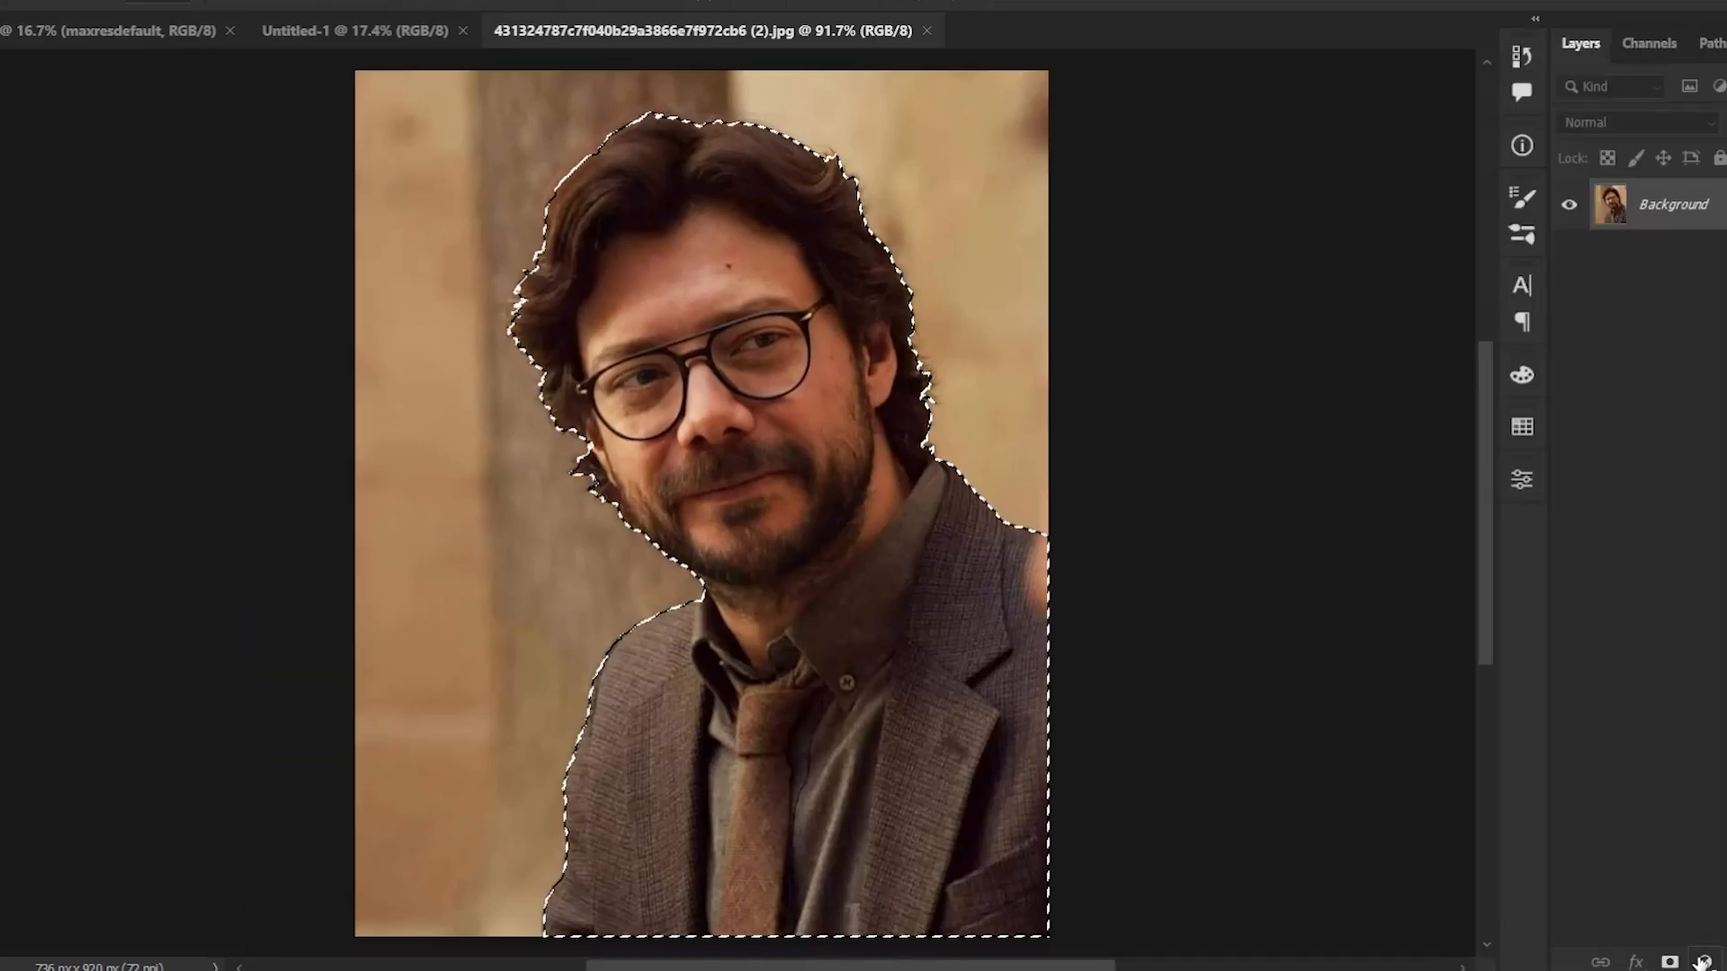
pyautogui.click(1669, 962)
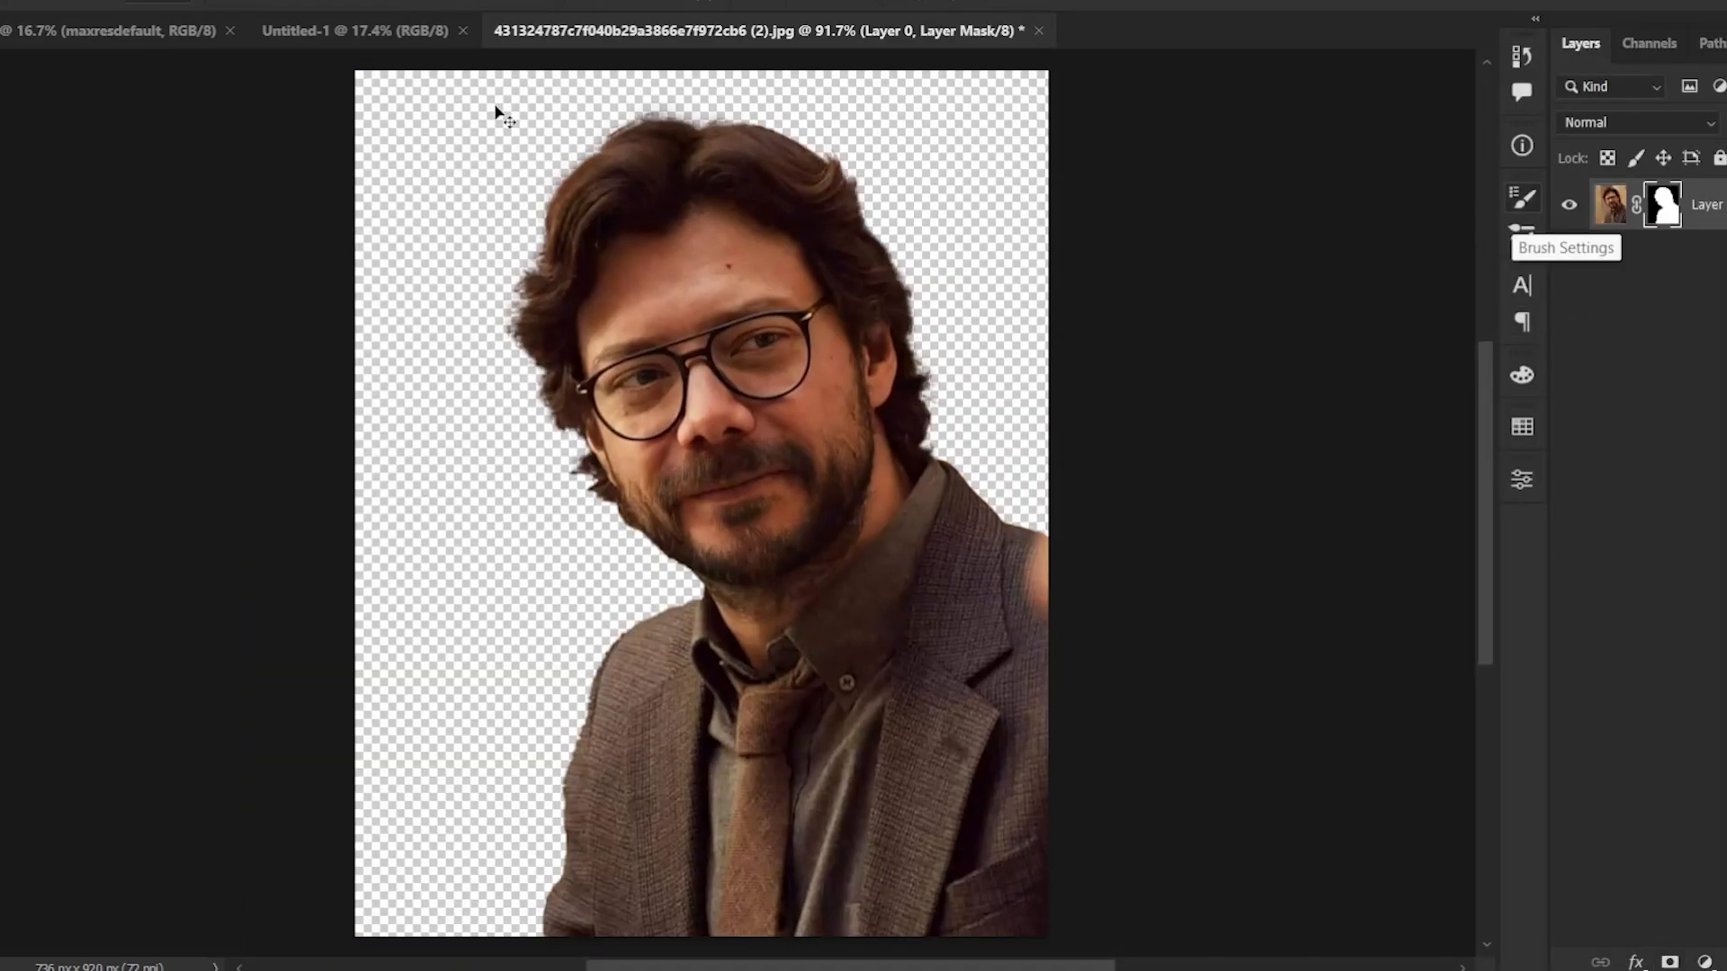
# - Add a Solid Color fill layer in grey-brown #635c59 to the Untitled-1 document
pyautogui.moveTo(496, 110); pyautogui.dragTo(996, 205)
pyautogui.click(1704, 962)
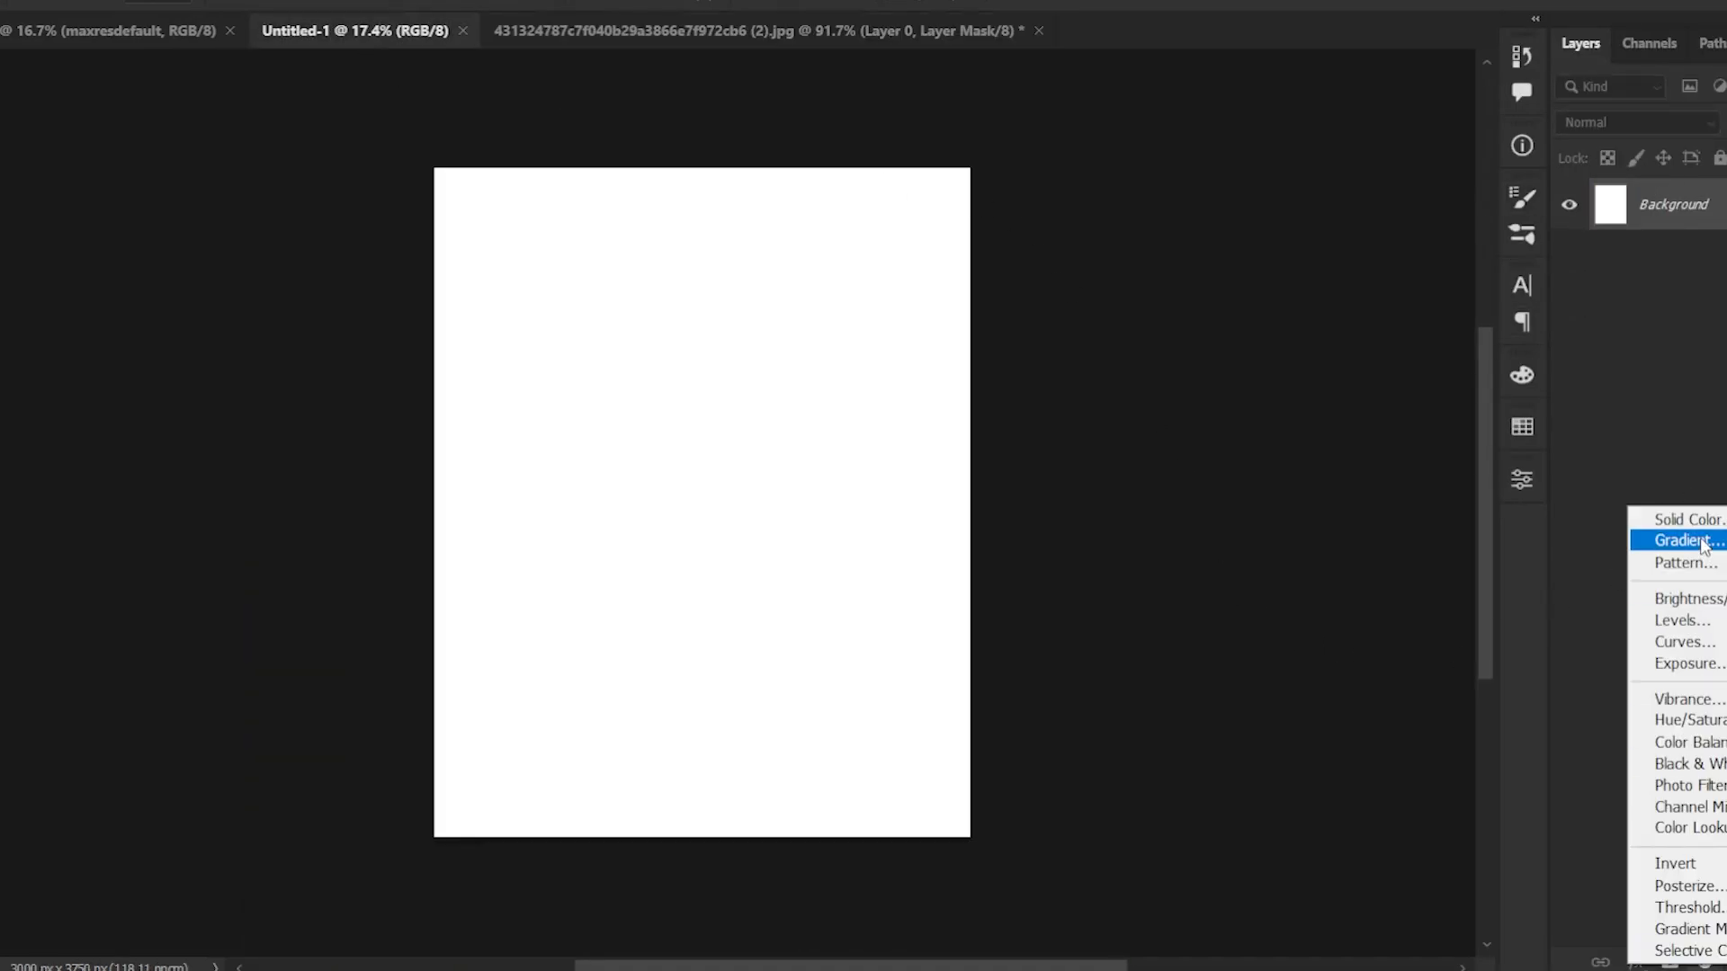
pyautogui.click(1684, 513)
pyautogui.click(966, 362)
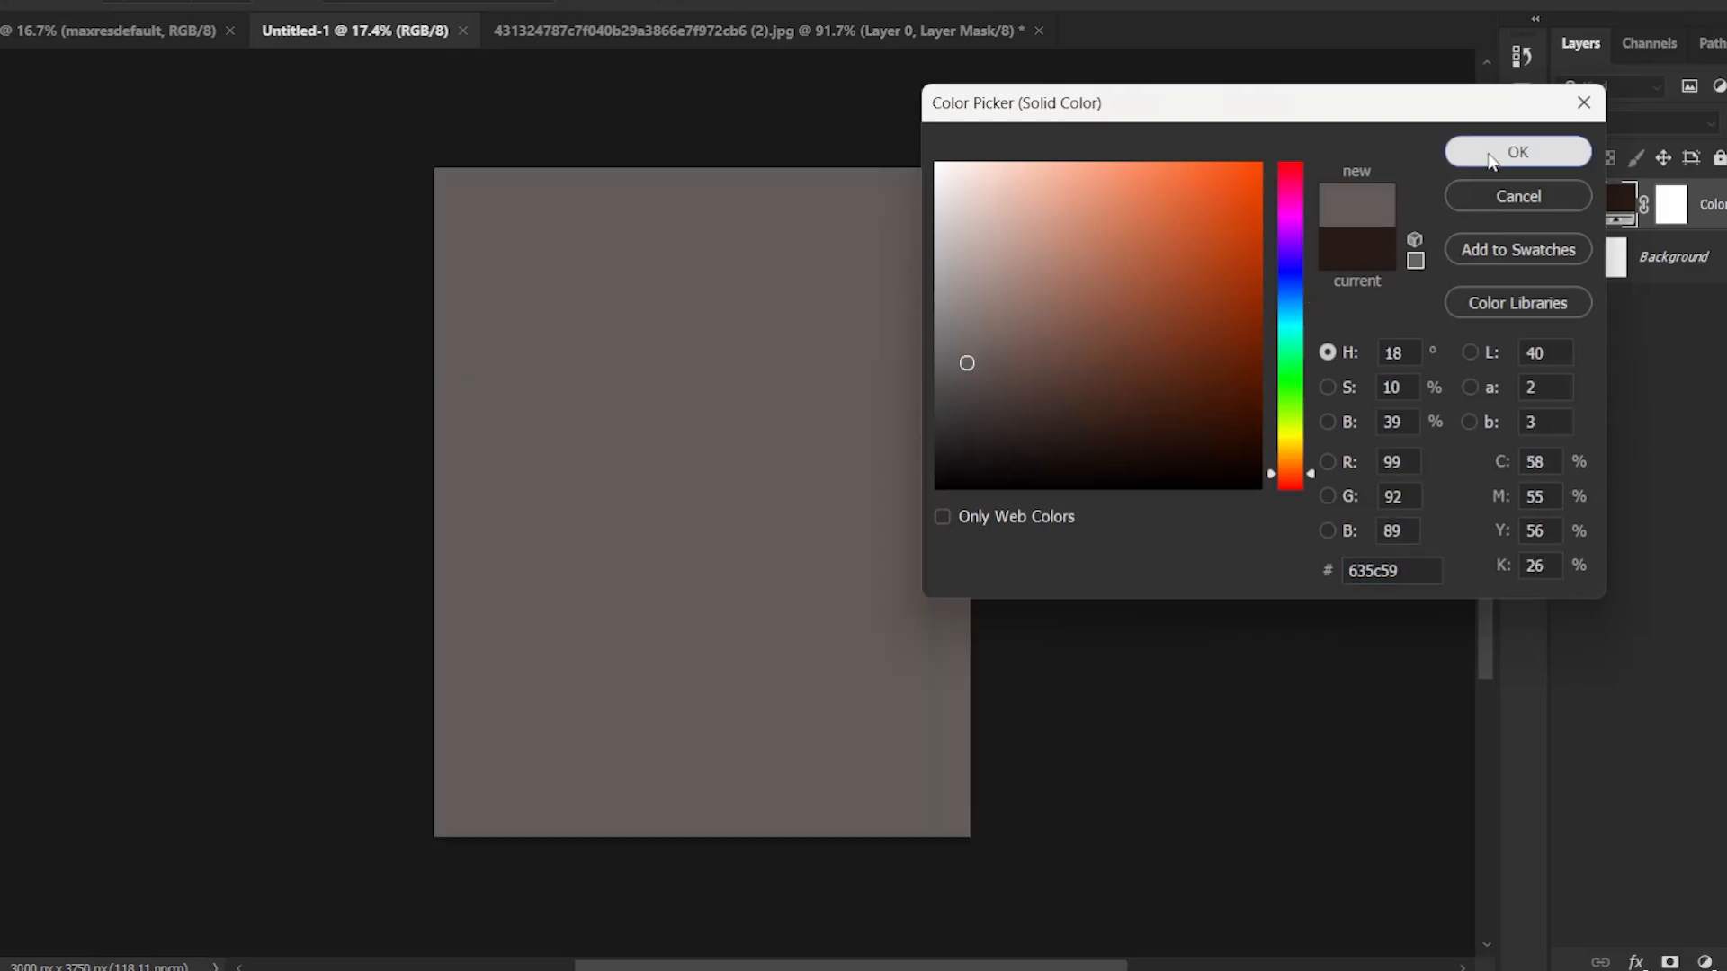
pyautogui.click(1518, 151)
# - Copy the masked cutout of the man with glasses into Untitled-1 and close its source image without saving
pyautogui.click(865, 31)
pyautogui.moveTo(789, 424); pyautogui.dragTo(558, 475)
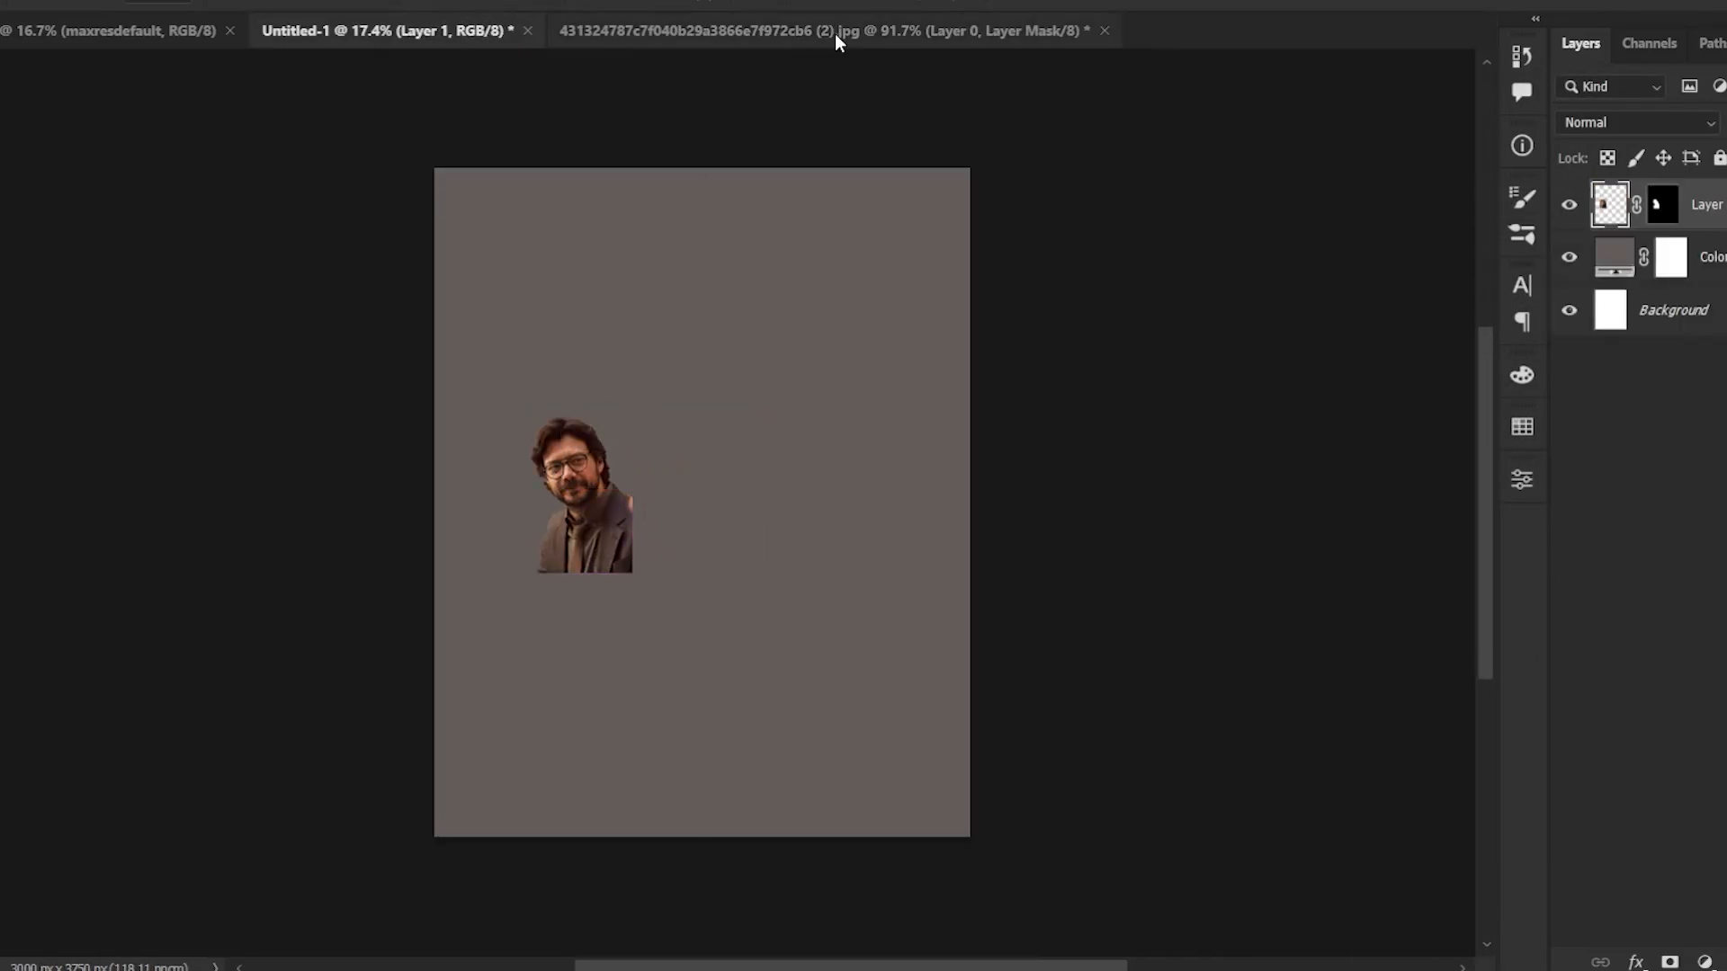
pyautogui.click(835, 34)
pyautogui.click(1103, 30)
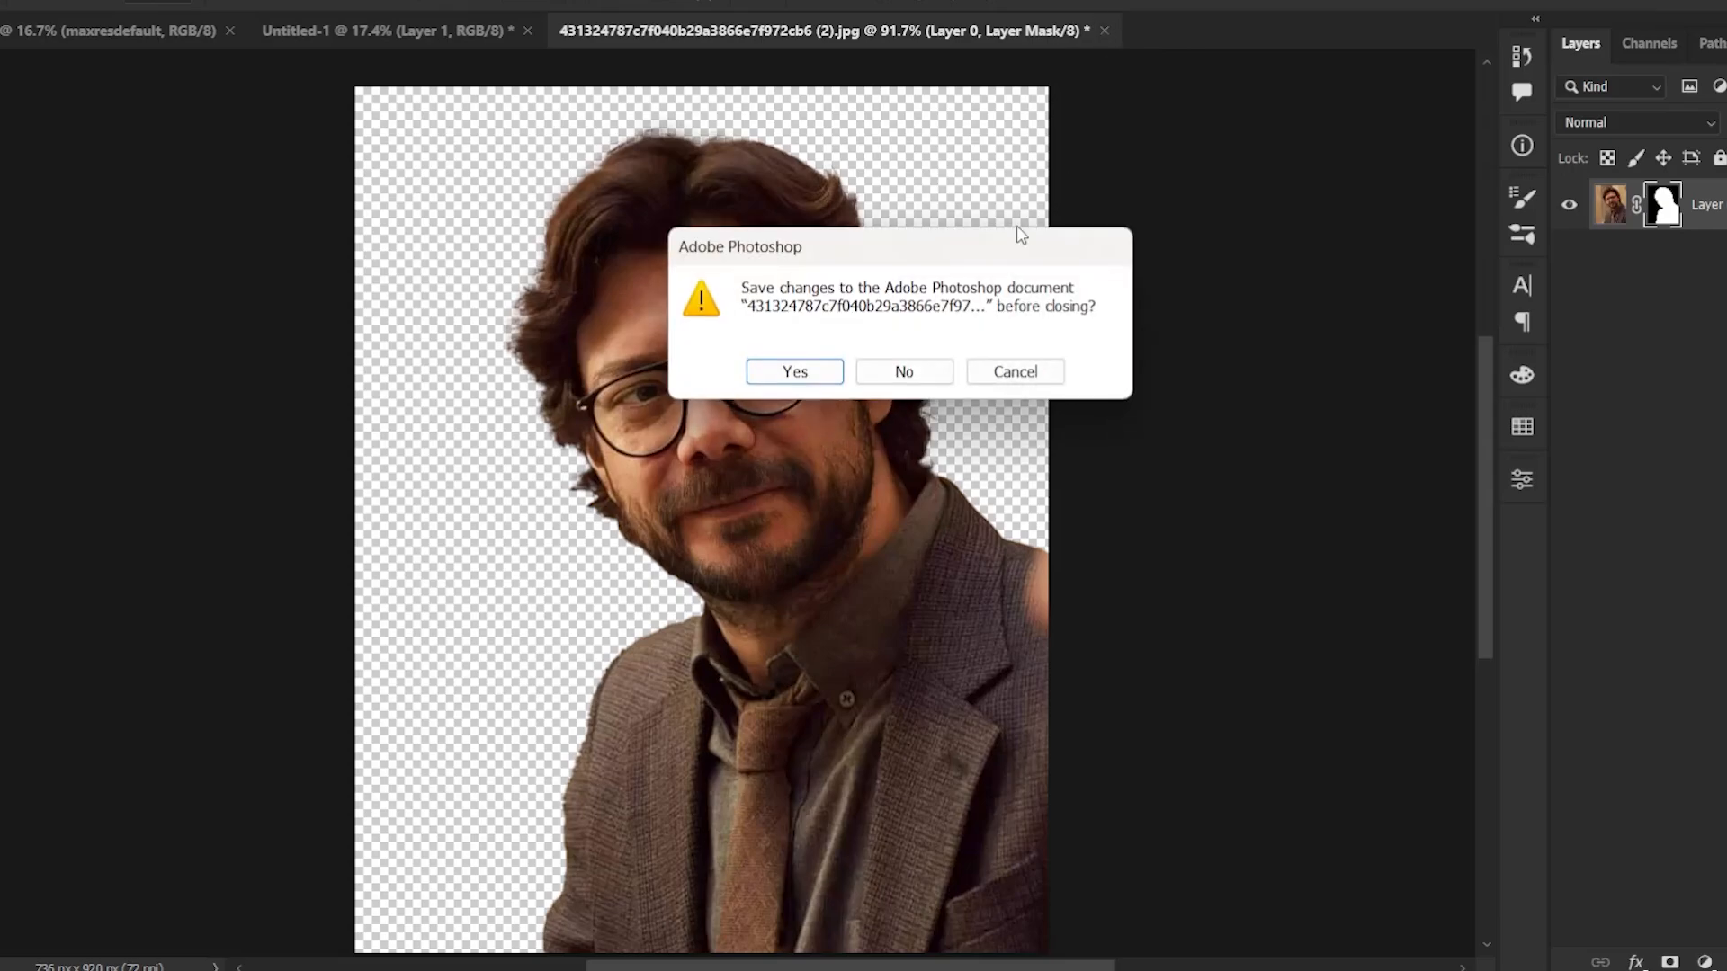
pyautogui.click(898, 370)
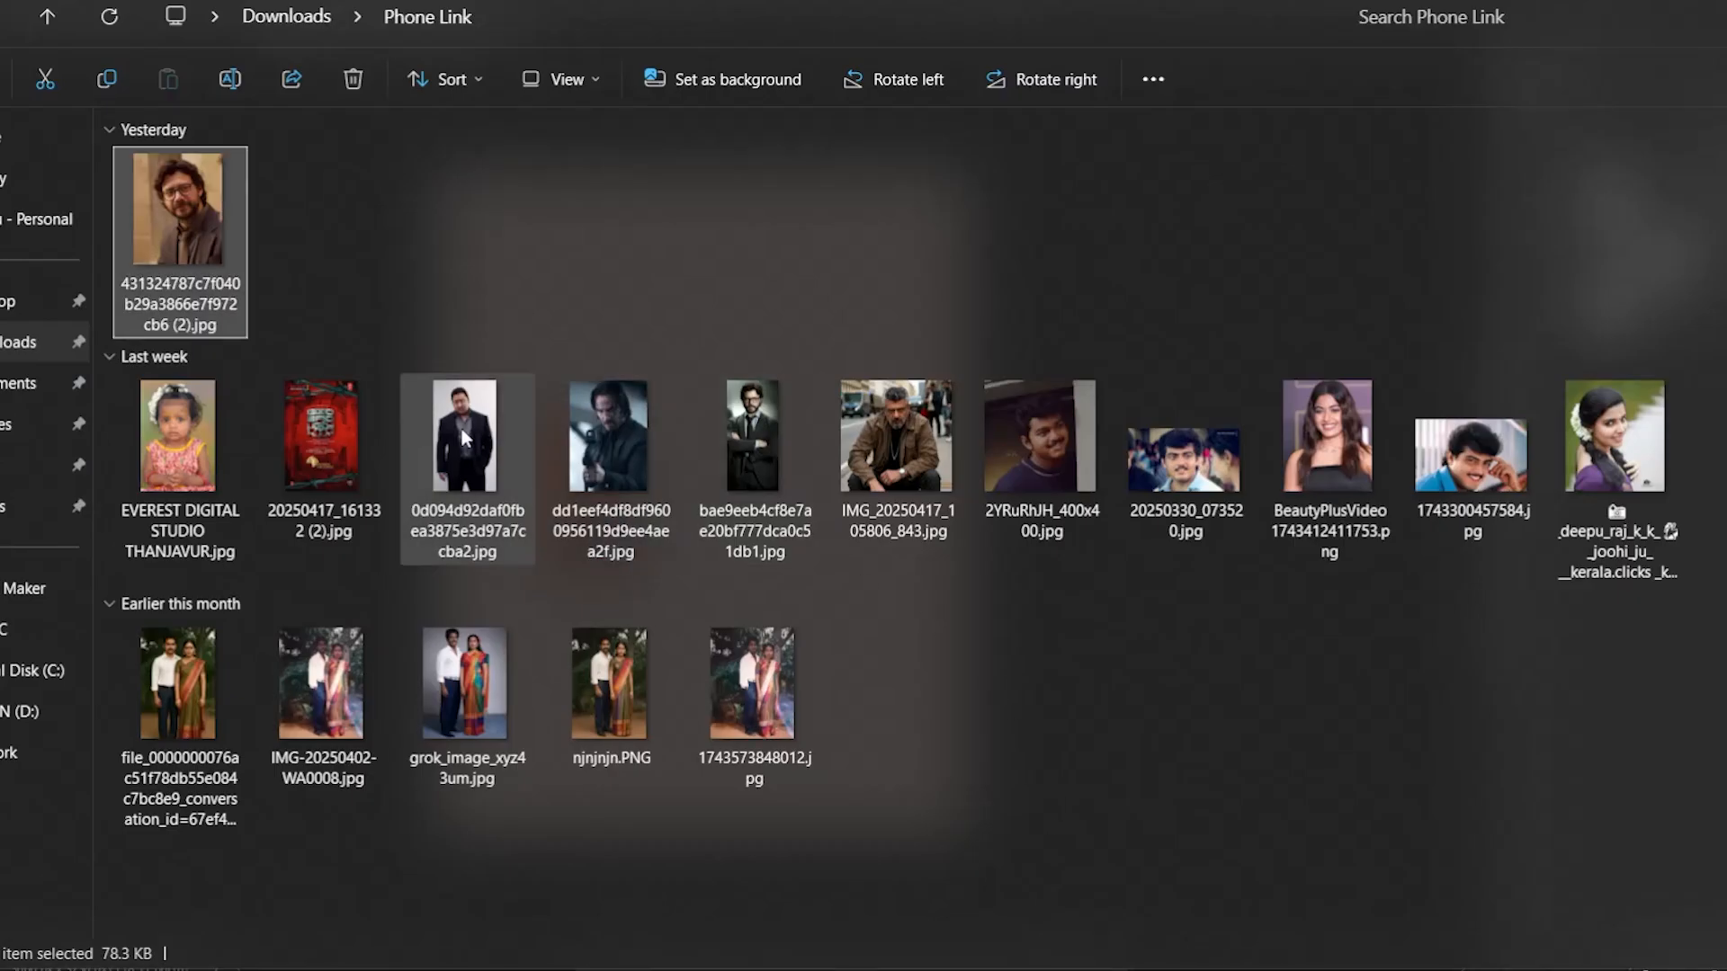
# - Open the three Phone Link photos of the man in a suit, the gunman and the seated man in a brown jacket
pyautogui.click(466, 440)
pyautogui.keyDown('ctrl'); pyautogui.click(612, 441); pyautogui.keyUp('ctrl')
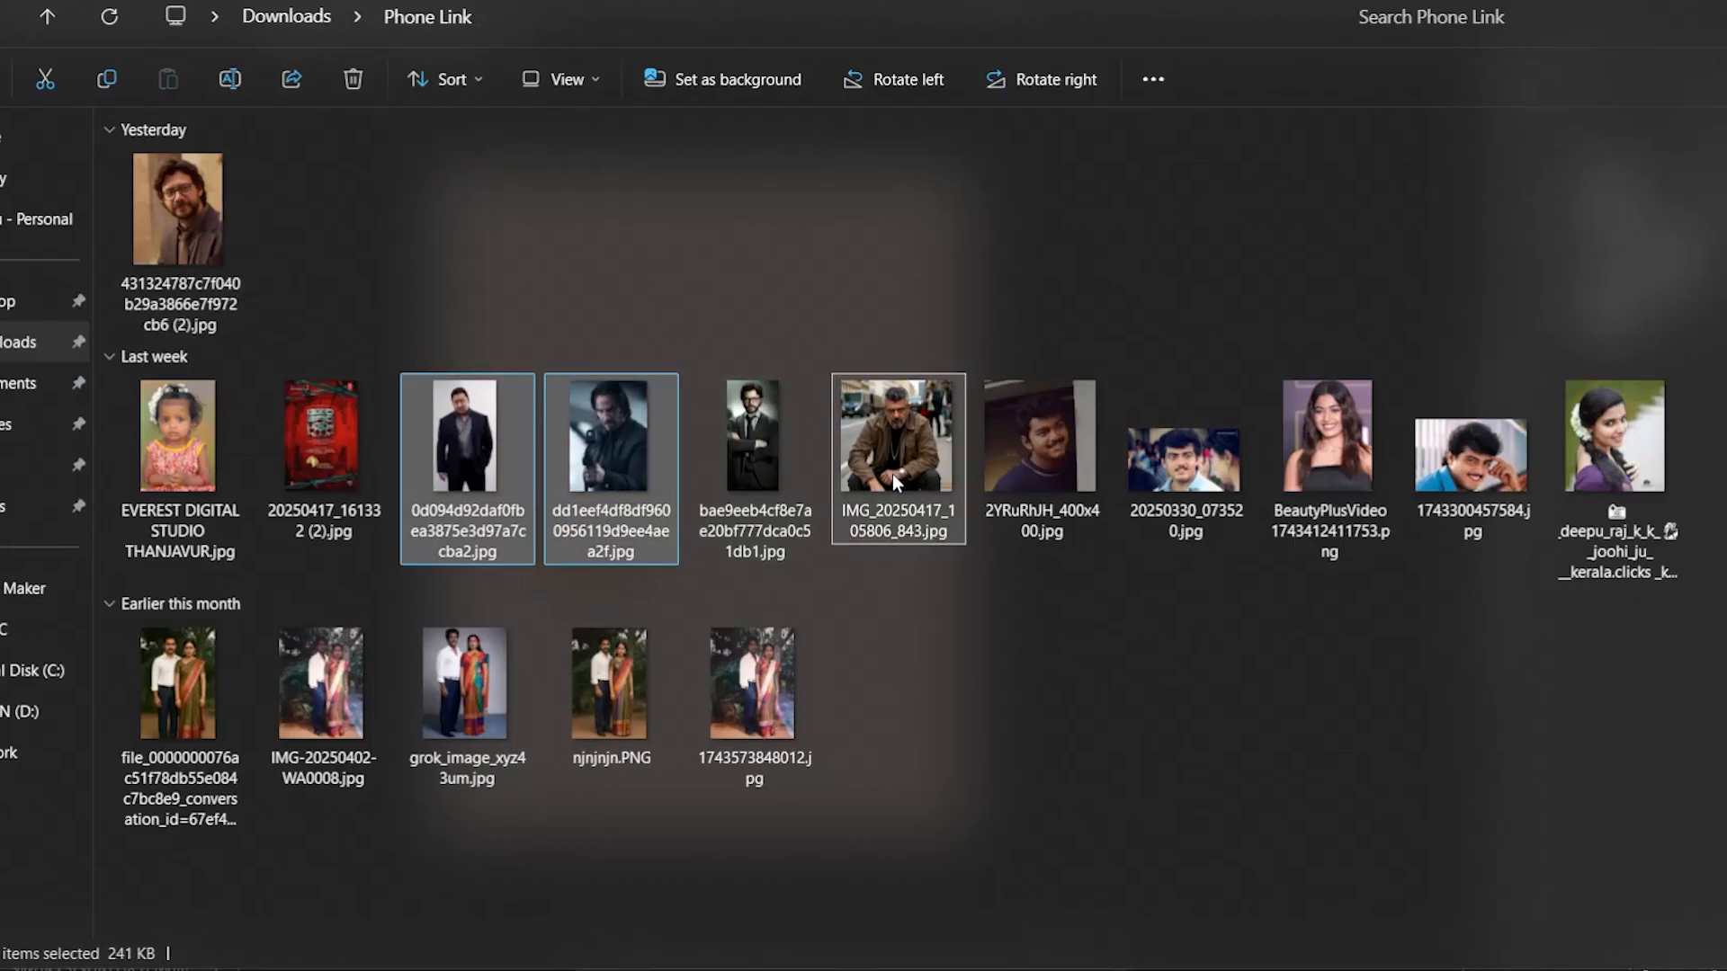
pyautogui.moveTo(897, 477); pyautogui.dragTo(726, 20)
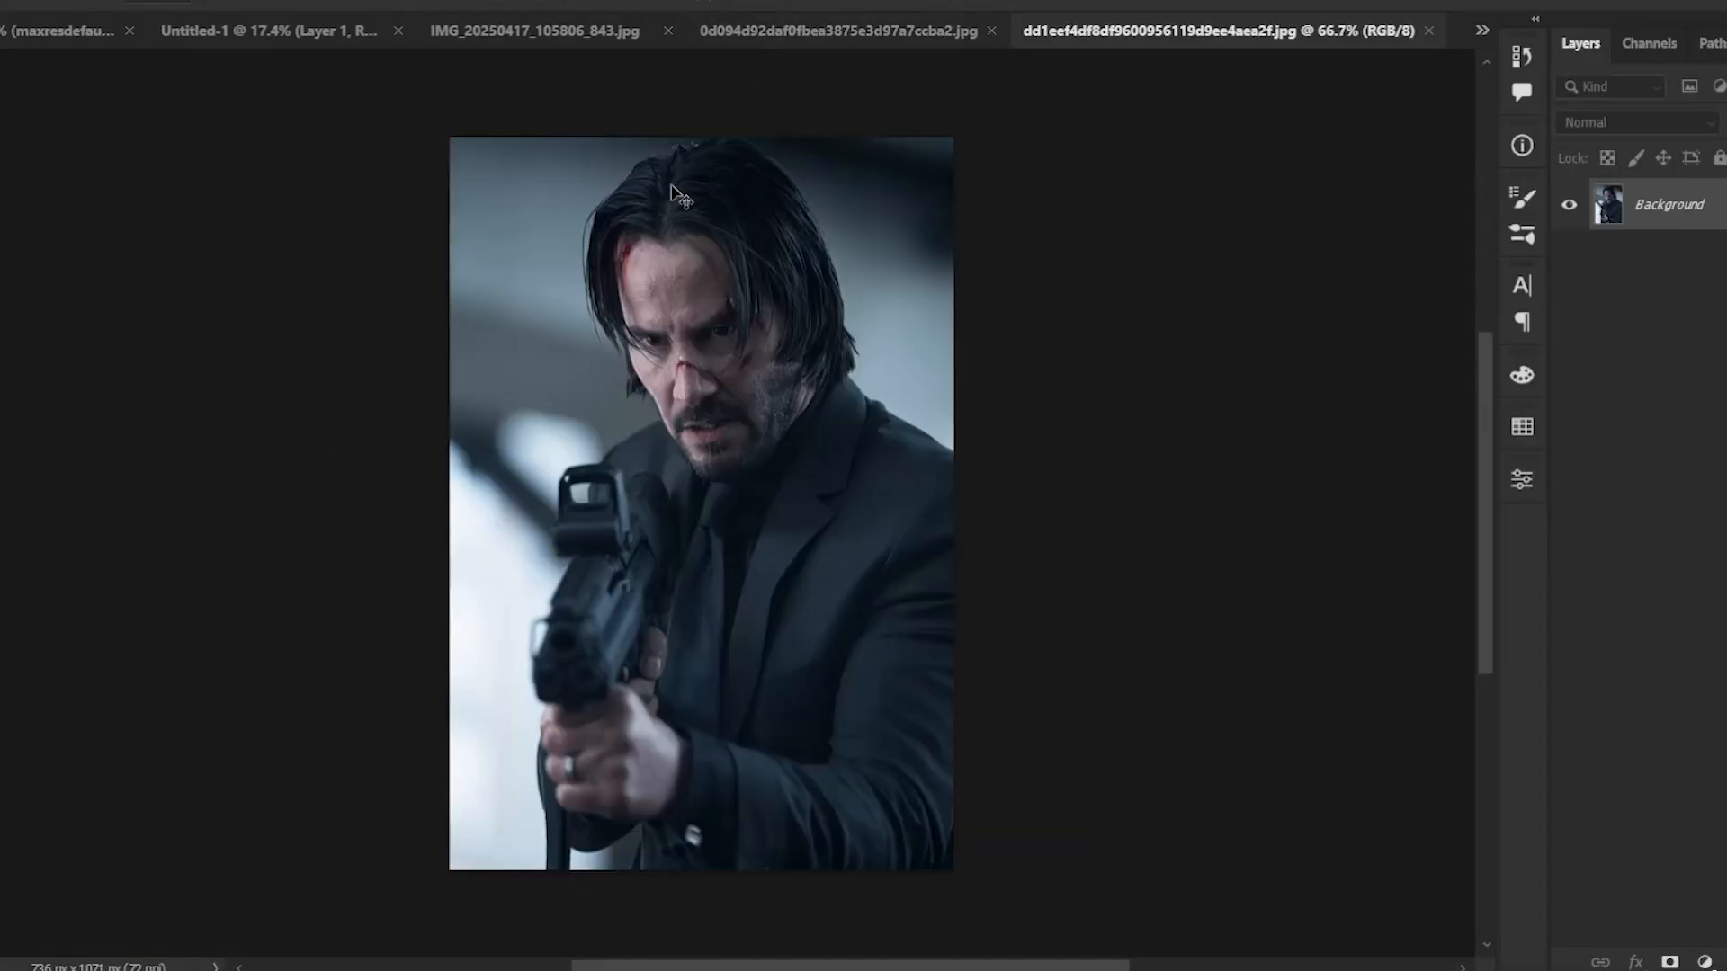
# - Mask out the background of the gunman photo using a subject selection and copy the cutout into Untitled-1
pyautogui.click(169, 0)
pyautogui.click(358, 259)
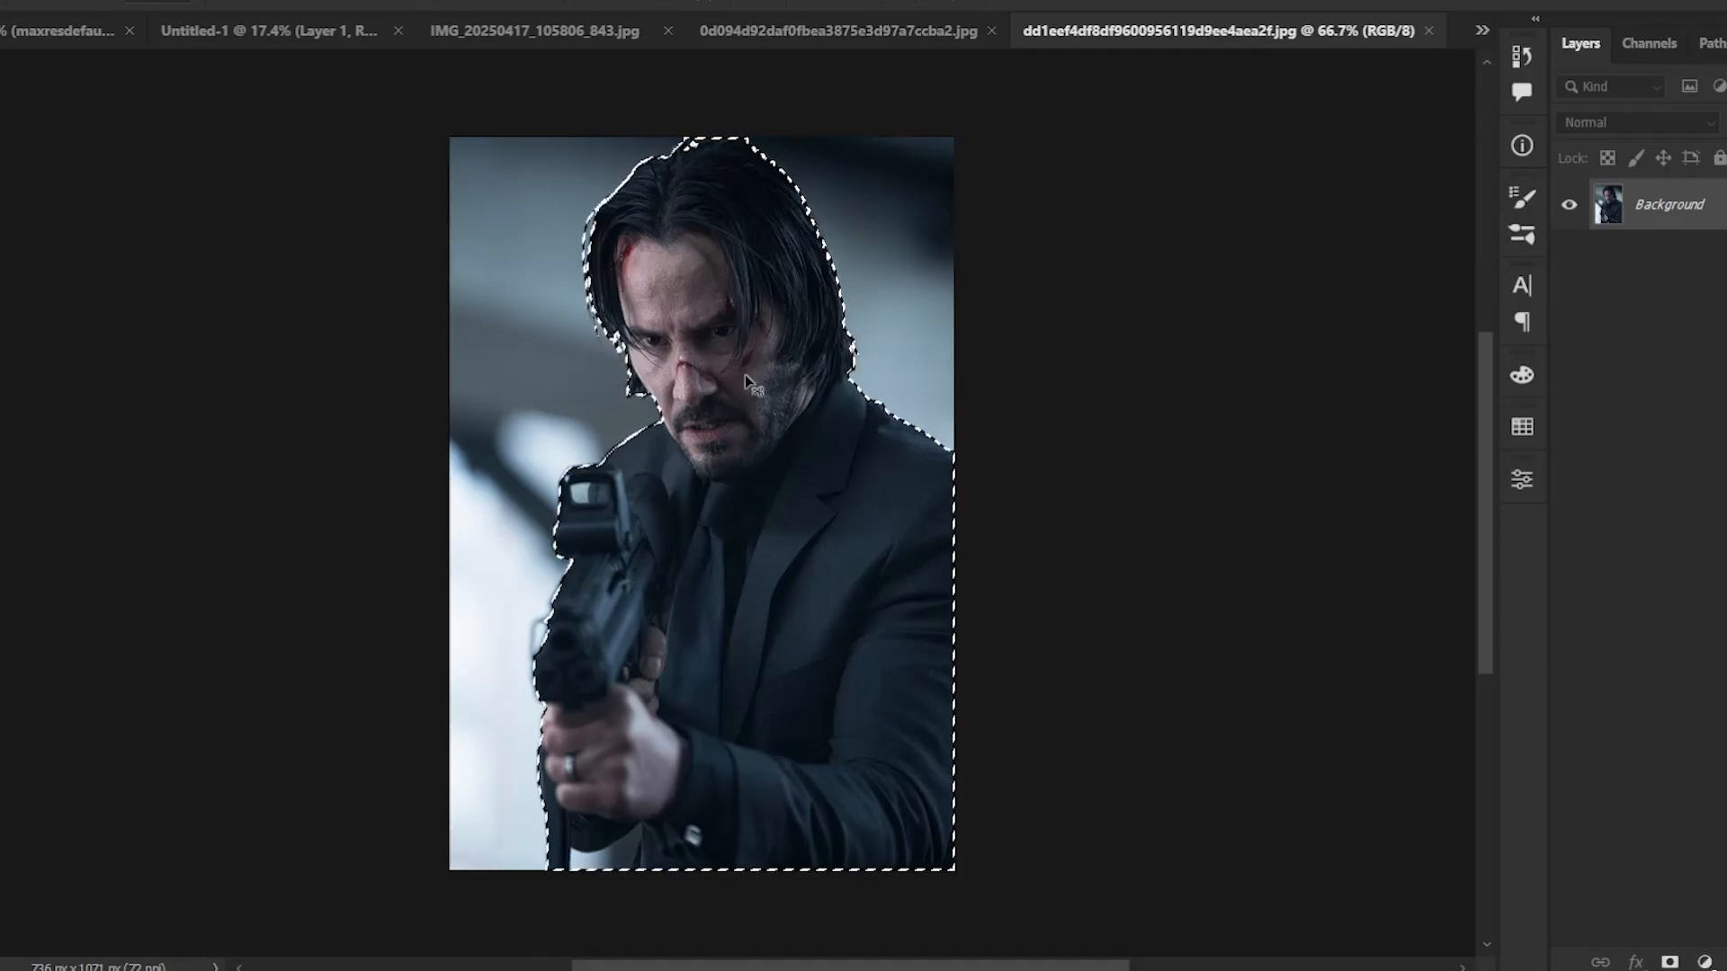
pyautogui.moveTo(832, 514); pyautogui.dragTo(843, 411)
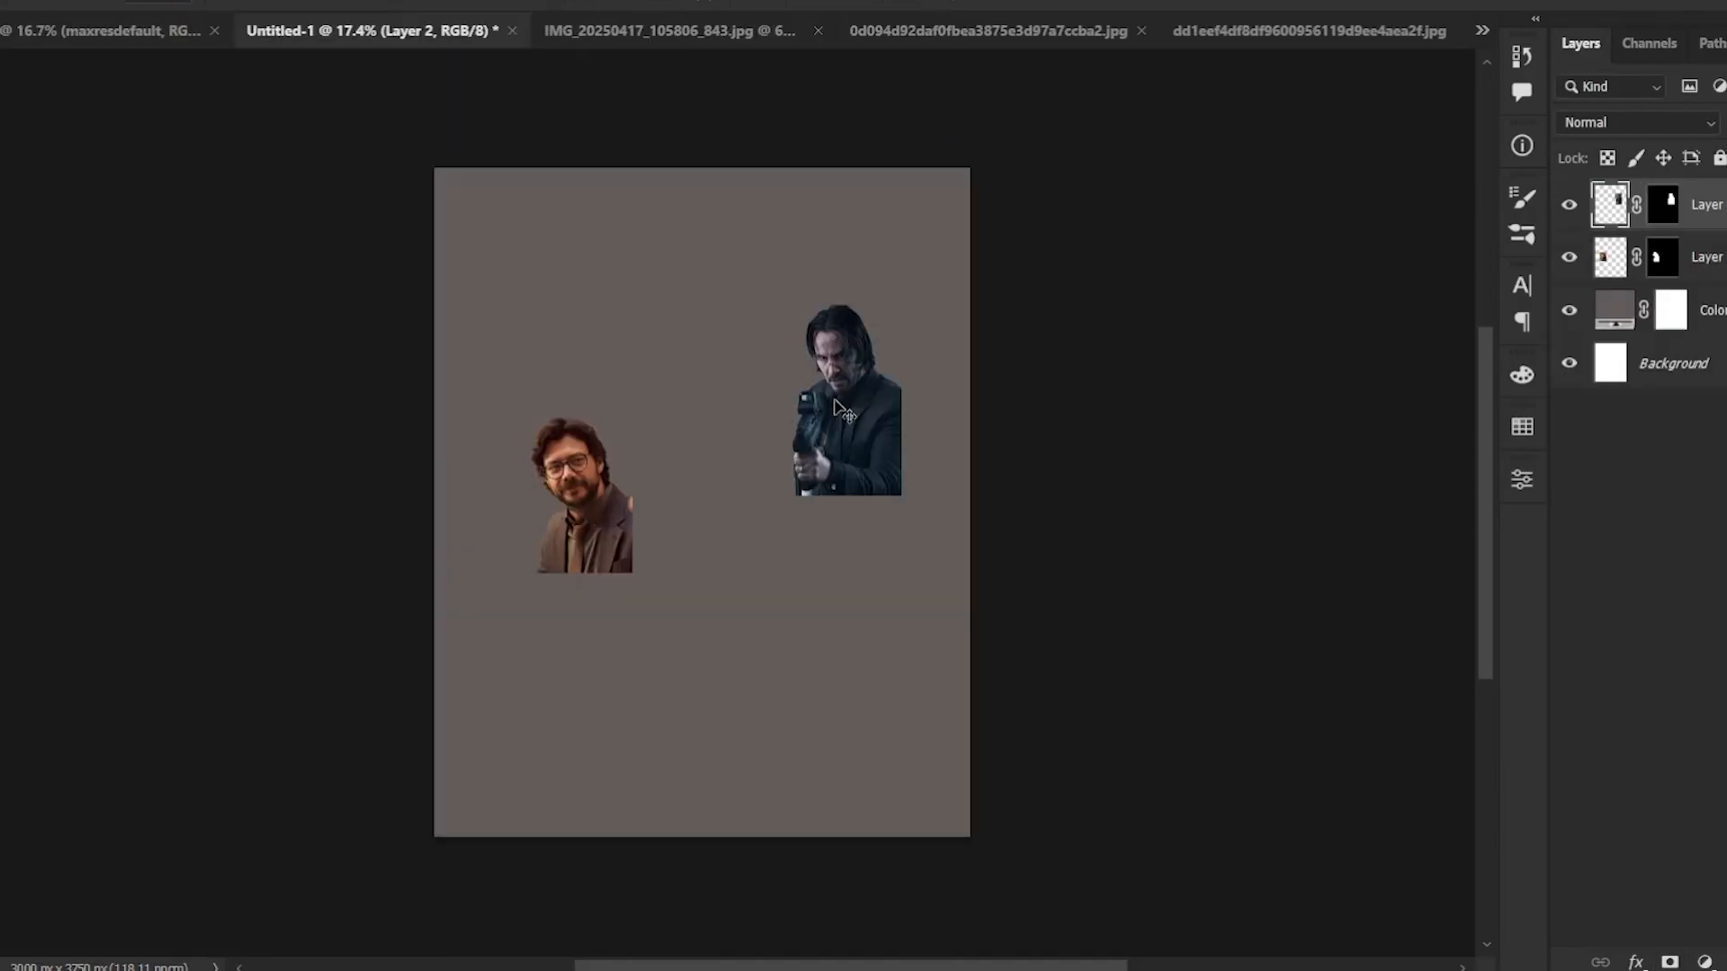
# - Select the subject in IMG_20250417_105806_843.jpg and mask out the street background
pyautogui.click(635, 34)
pyautogui.click(180, 3)
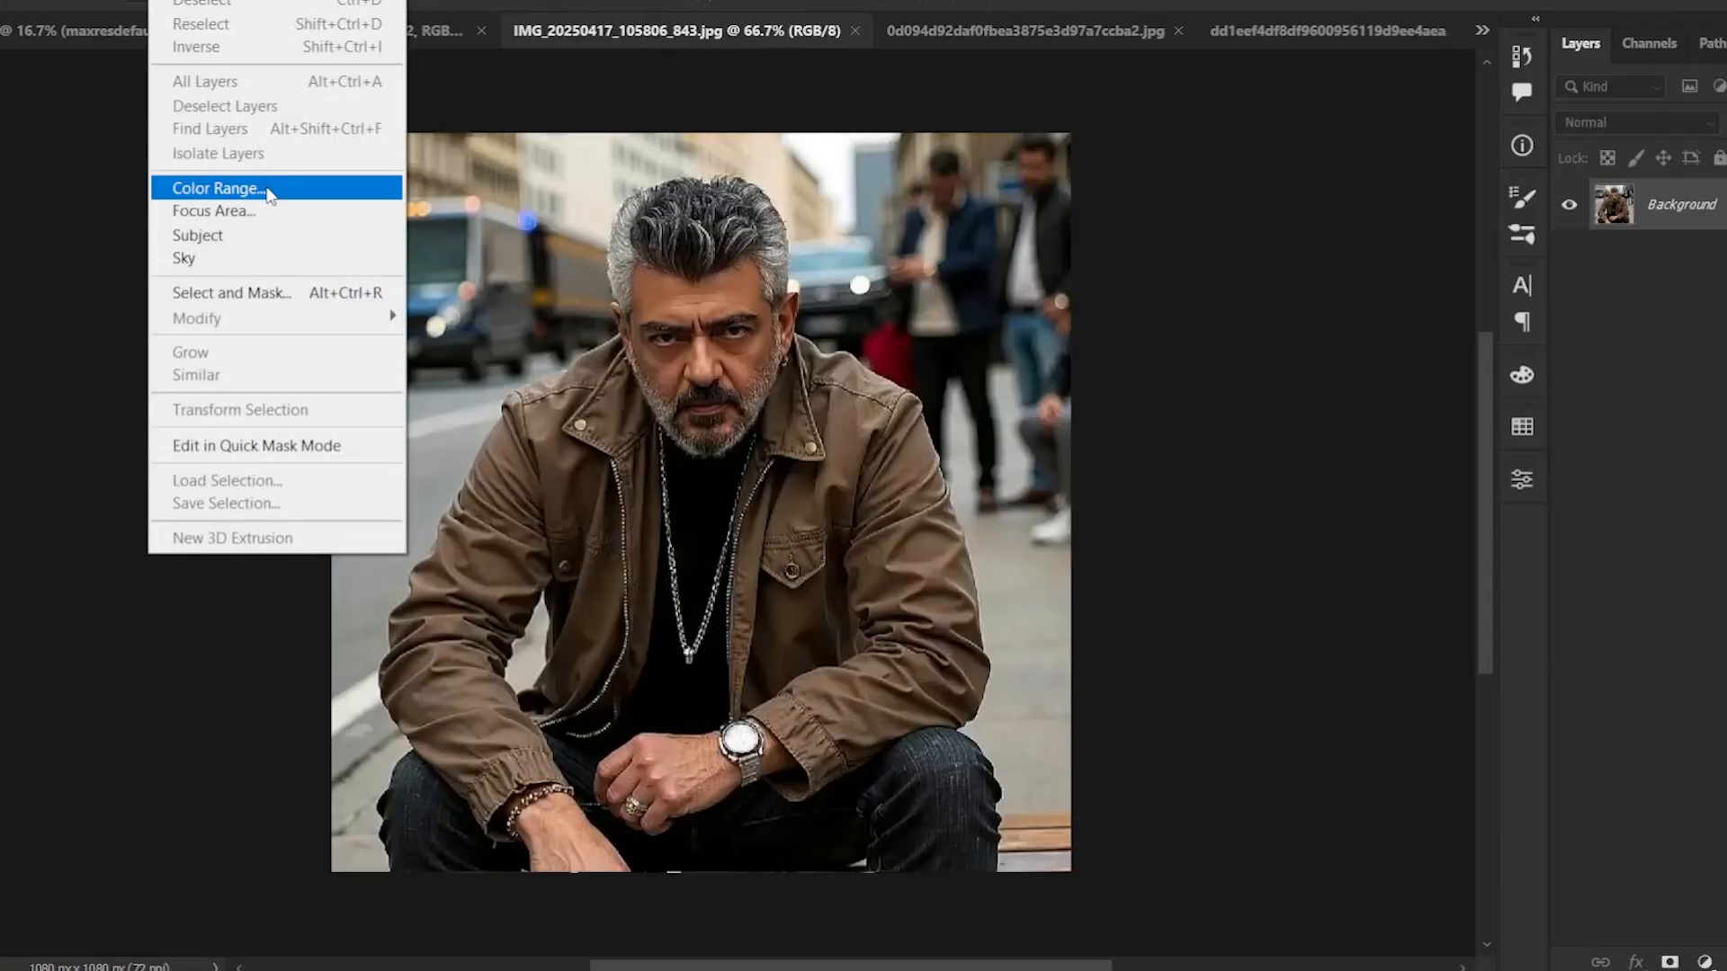
pyautogui.click(231, 236)
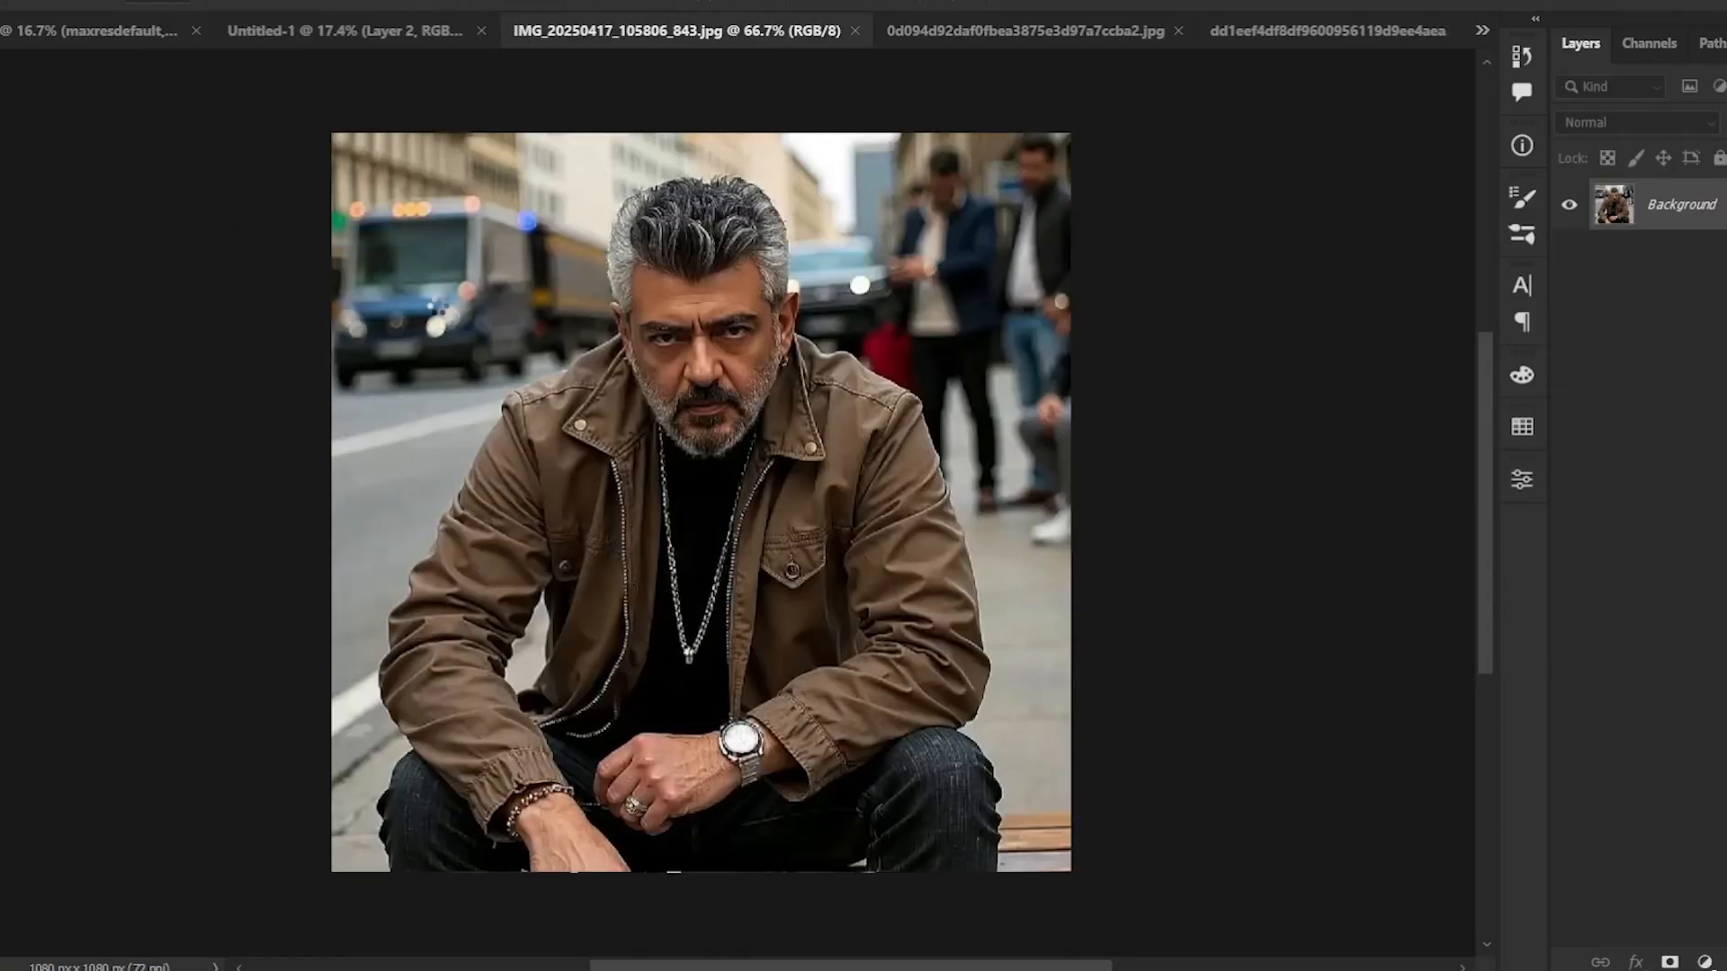
pyautogui.click(1668, 962)
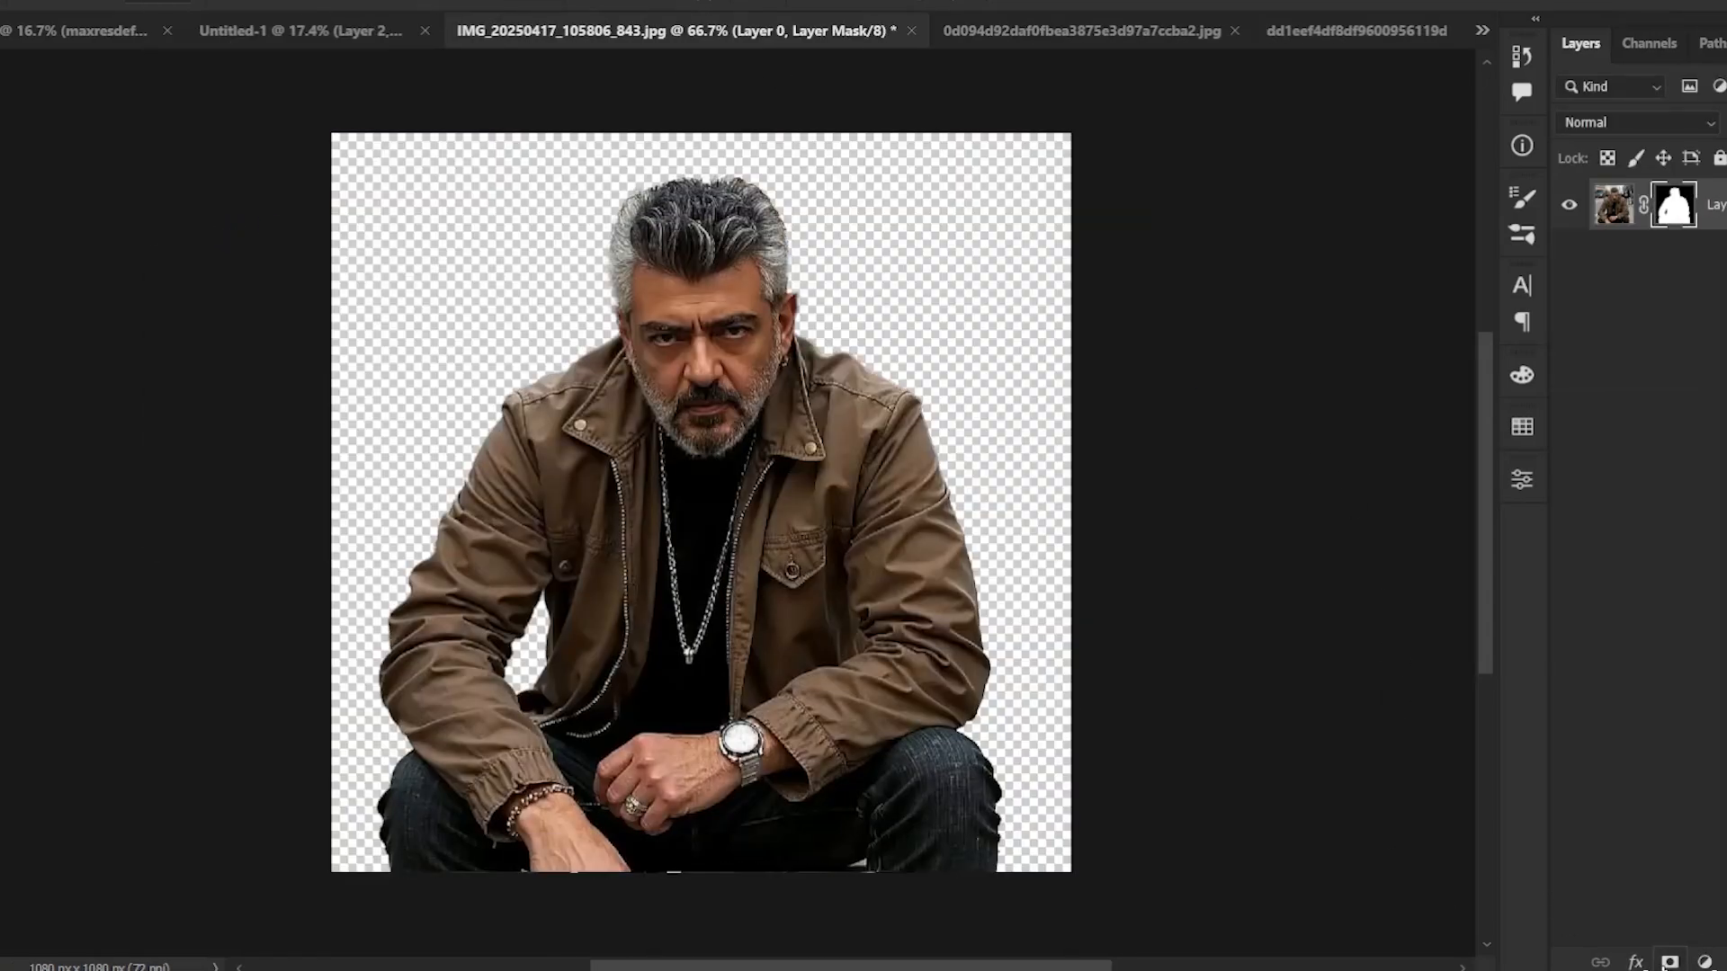
# - Copy the seated man's cutout into Untitled-1 and close its source image without saving
pyautogui.moveTo(755, 433); pyautogui.dragTo(602, 382)
pyautogui.click(628, 39)
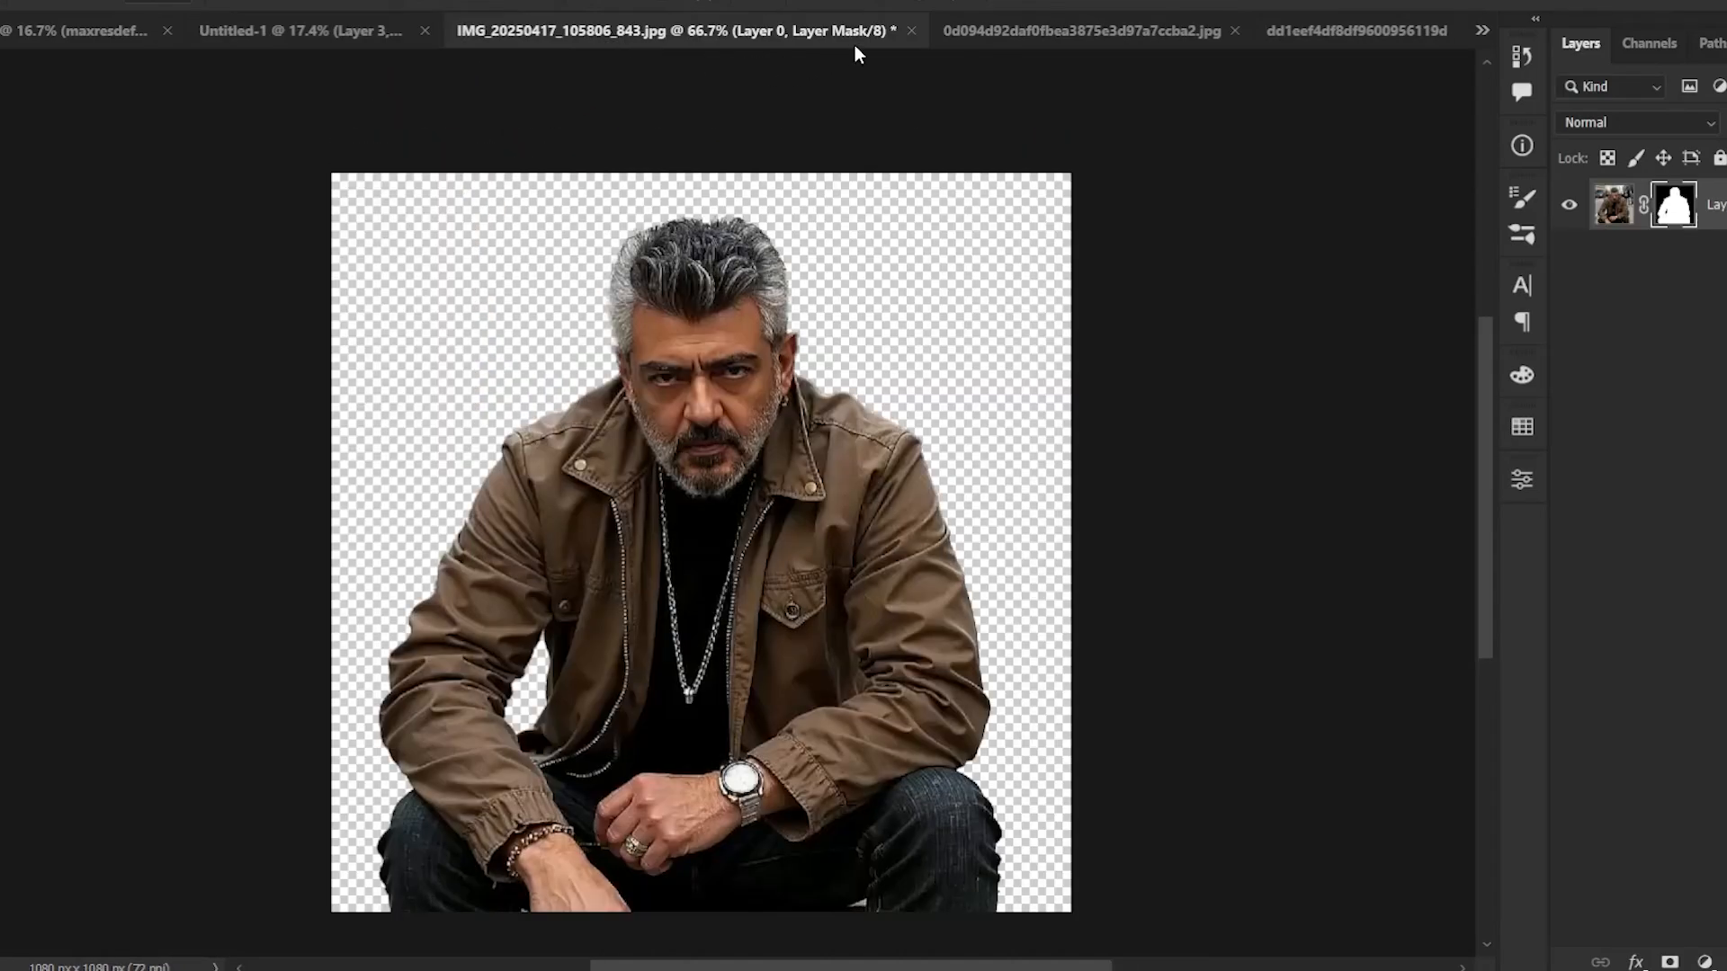
pyautogui.click(908, 32)
pyautogui.click(900, 347)
# - Select the standing man in the dark suit as the subject and mask out his pale background
pyautogui.click(798, 38)
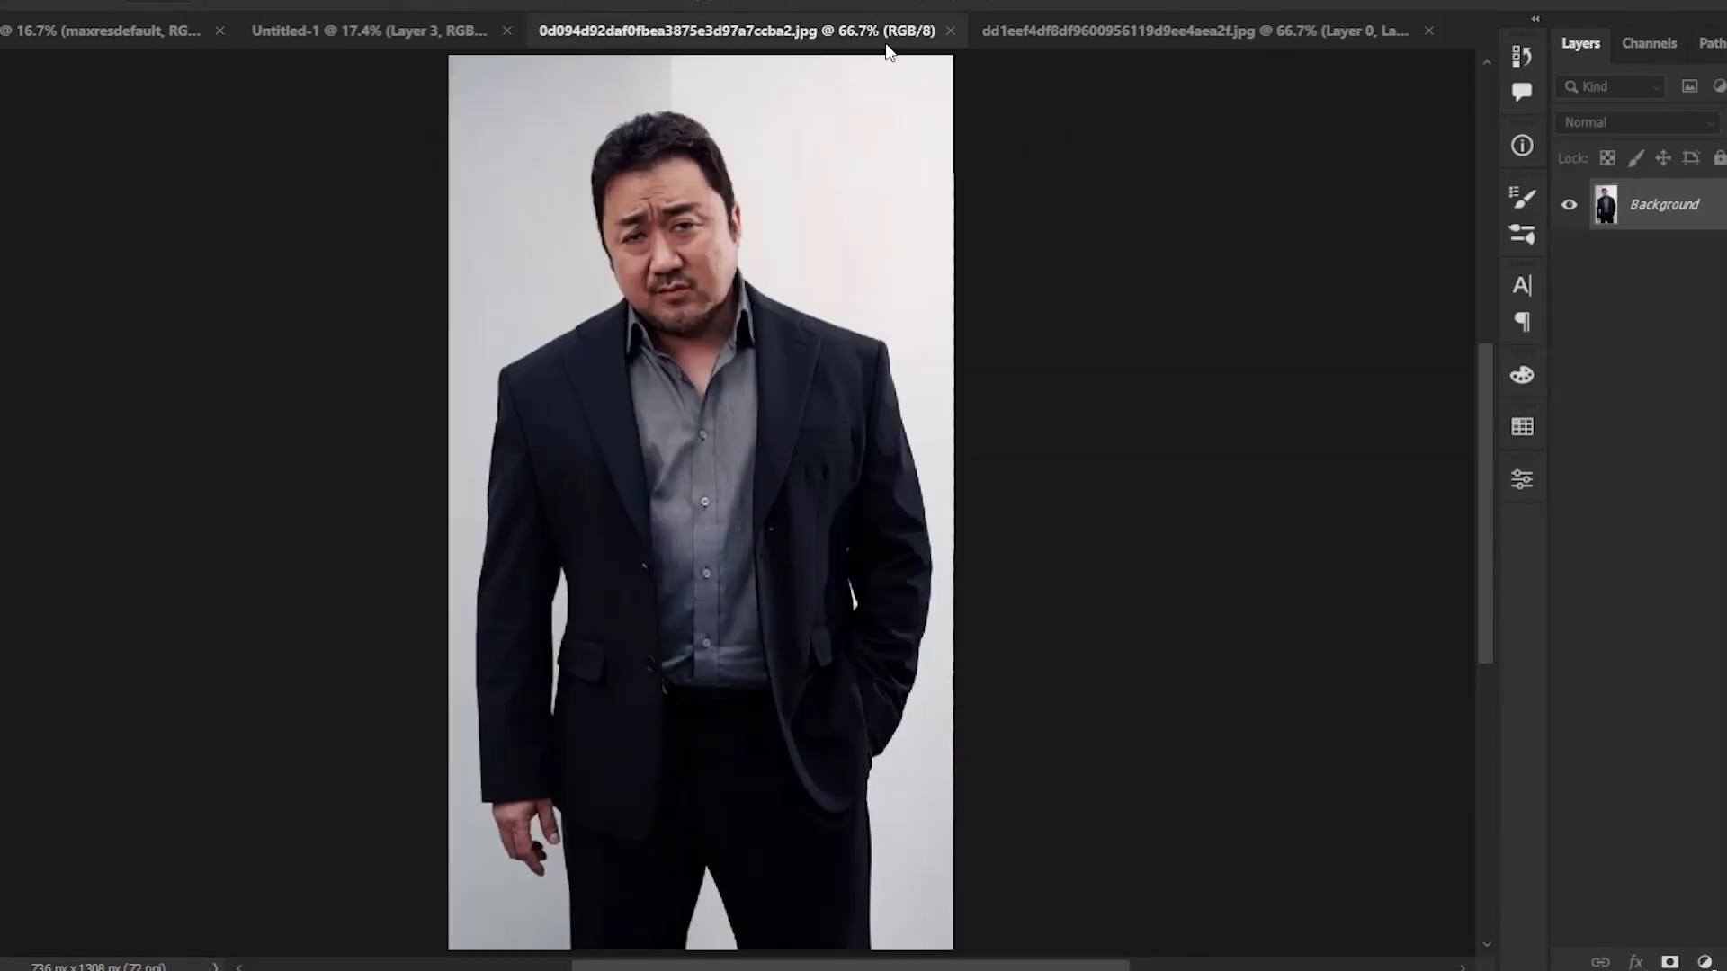
pyautogui.click(167, 0)
pyautogui.click(339, 242)
pyautogui.click(1670, 962)
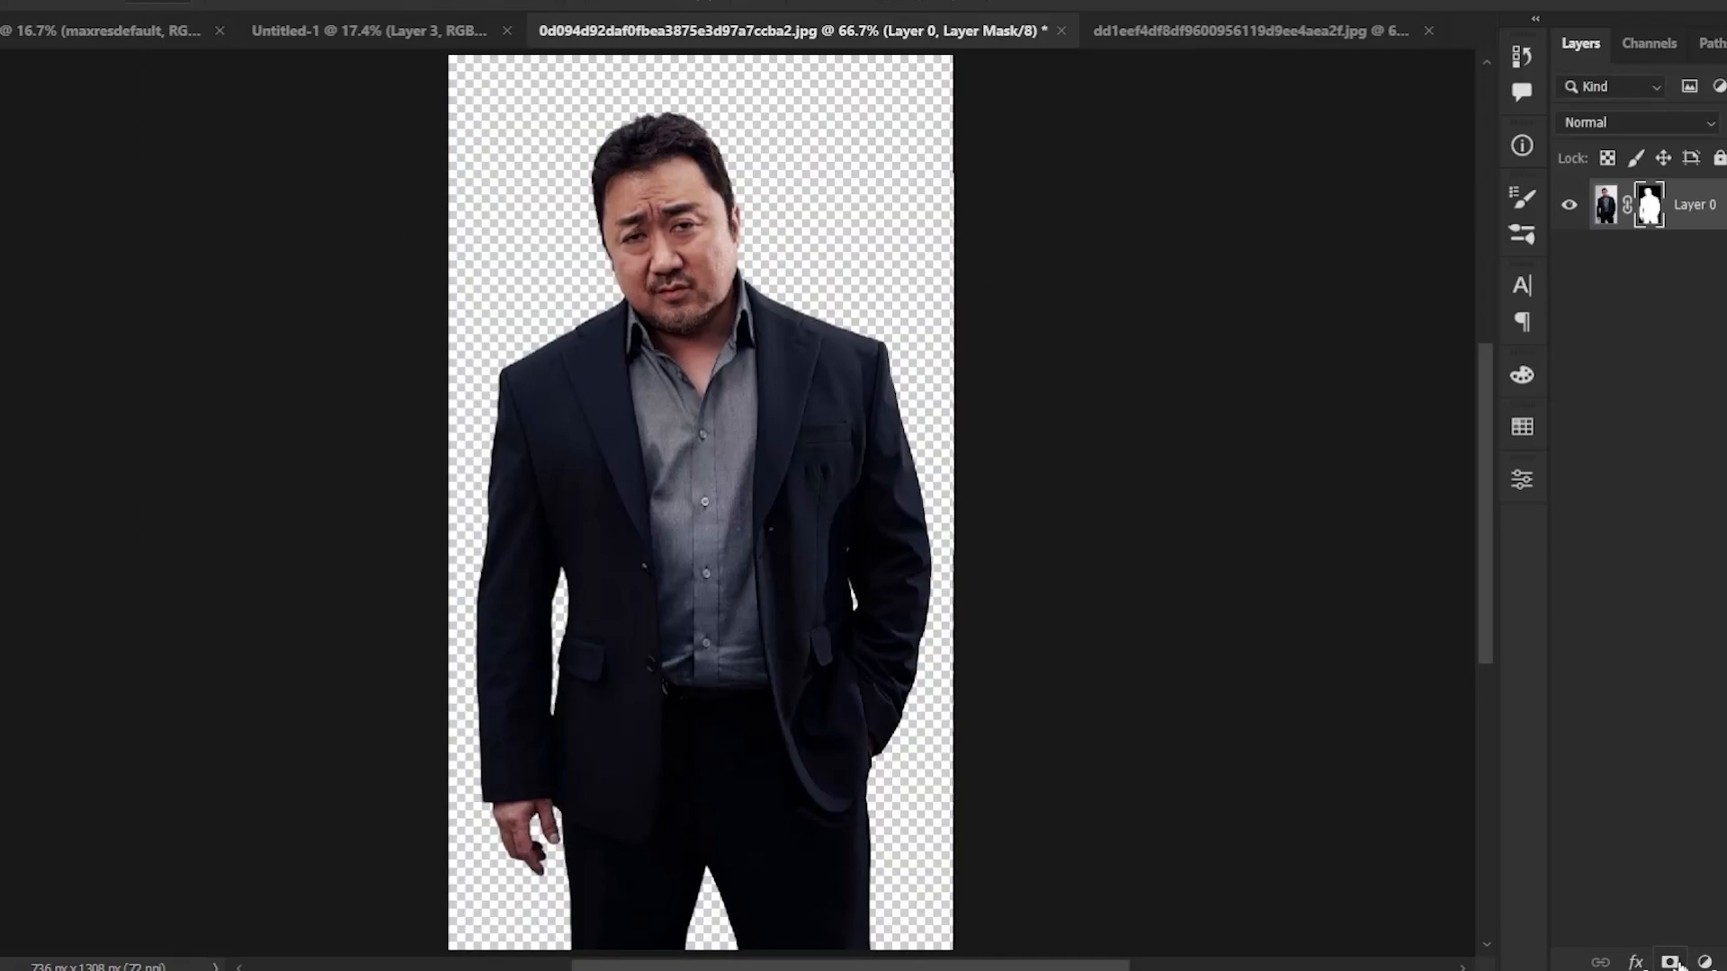
# - Copy the standing man's cutout into Untitled-1 and close its source image without saving
pyautogui.moveTo(850, 477); pyautogui.dragTo(725, 341)
pyautogui.click(742, 36)
pyautogui.click(1061, 29)
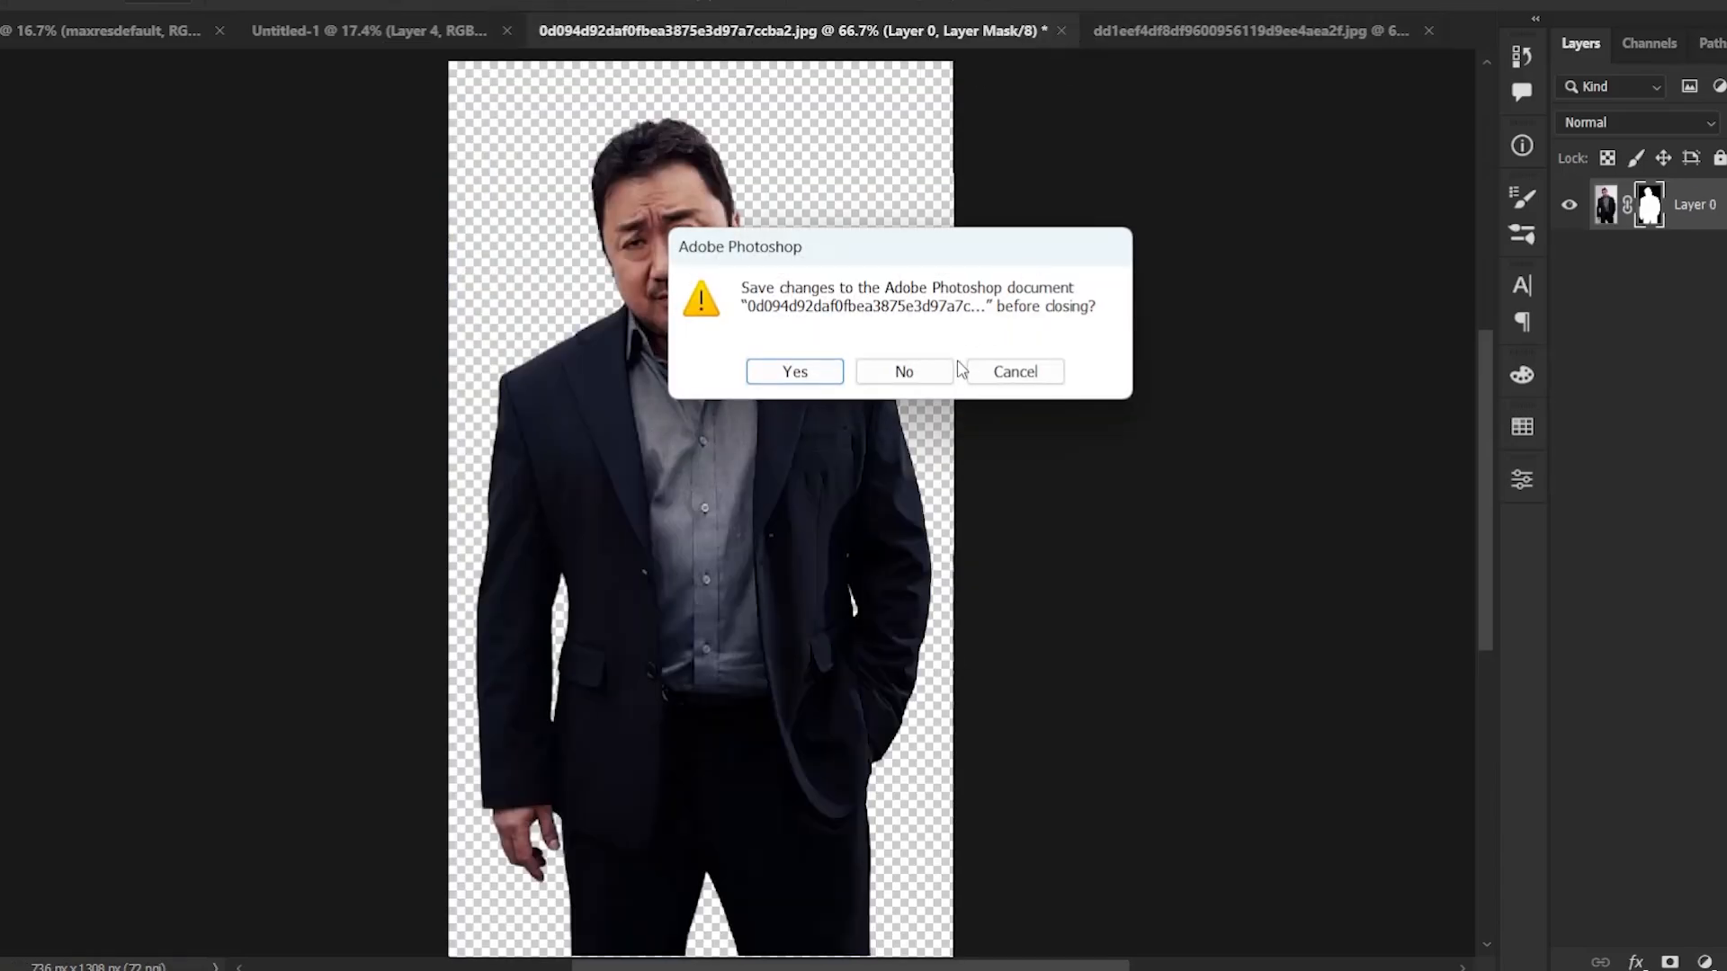
pyautogui.click(902, 370)
# - Close the gunman's source image without saving the changes
pyautogui.click(1035, 30)
pyautogui.click(1076, 30)
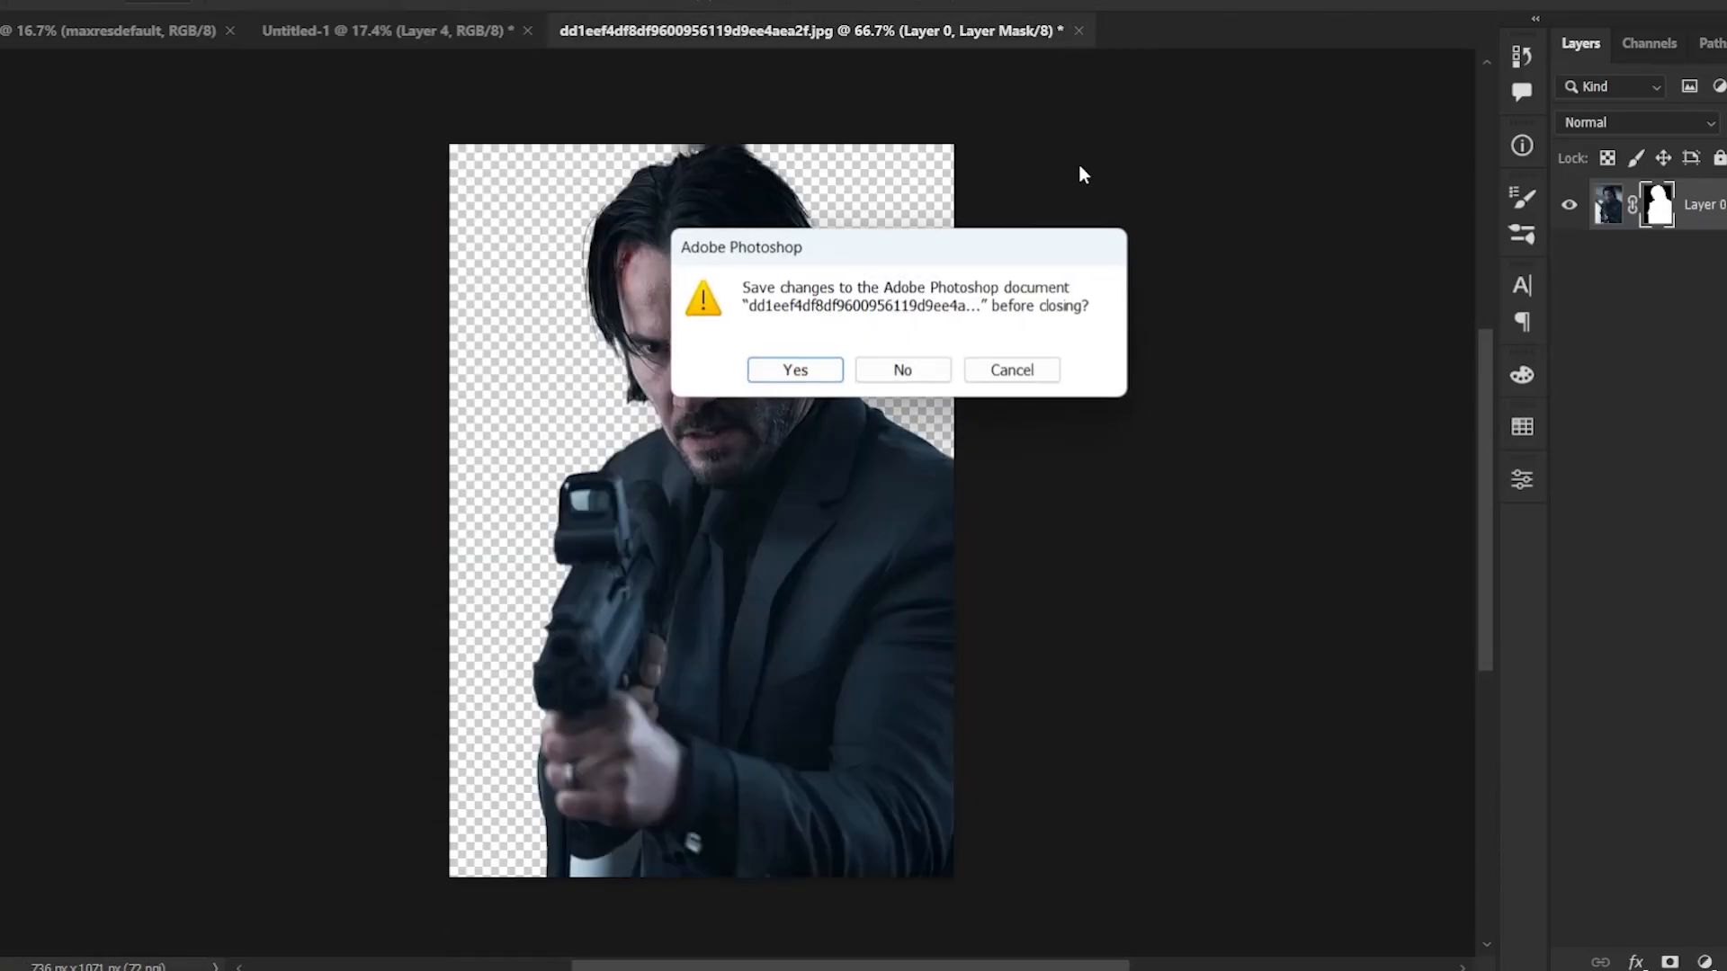
pyautogui.click(907, 371)
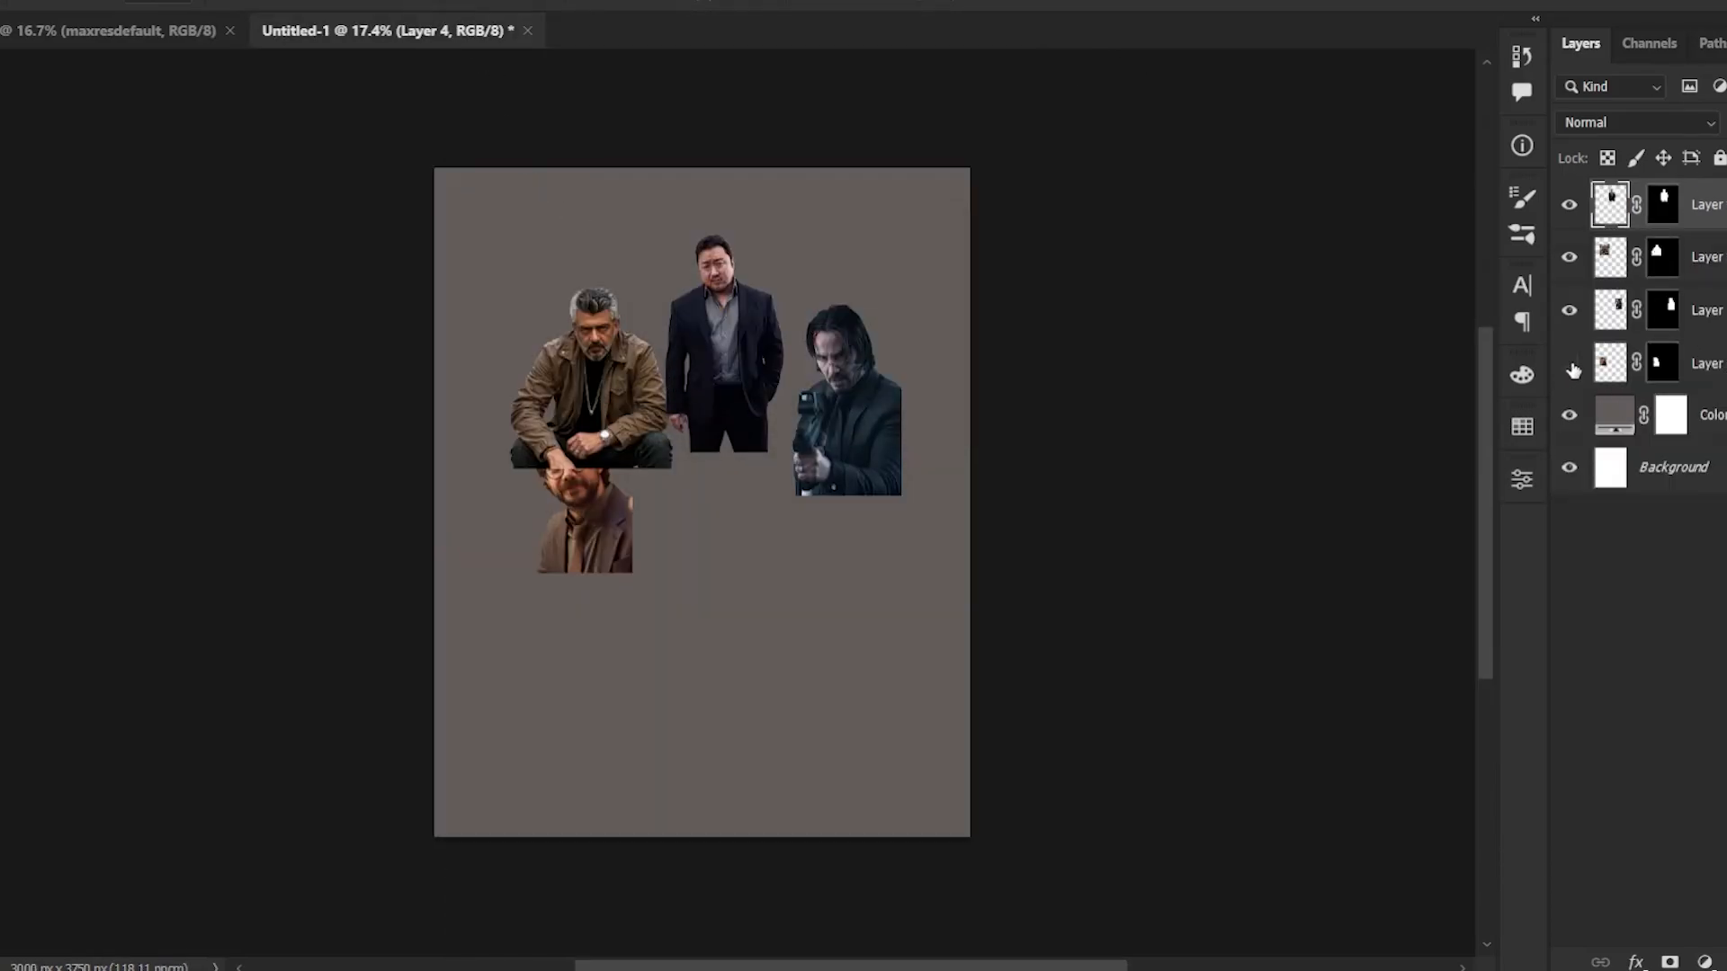
# - Hide the four cutout layers and select the Background layer
pyautogui.moveTo(1573, 370); pyautogui.dragTo(1575, 229)
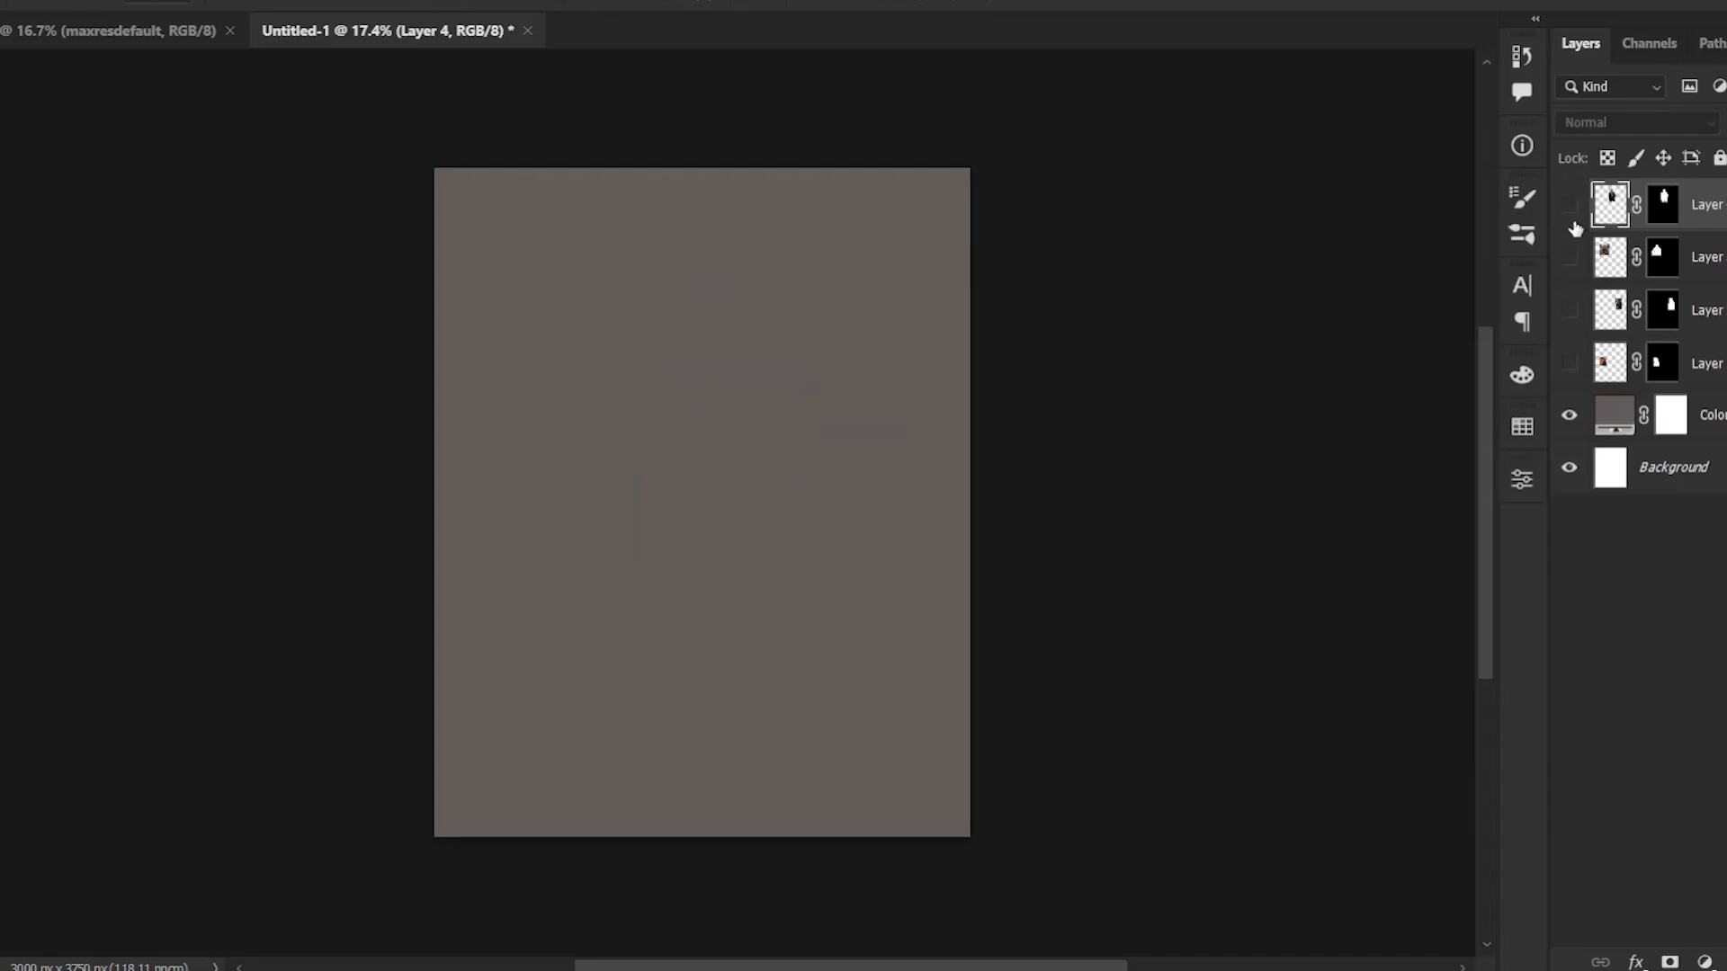
pyautogui.click(1614, 412)
pyautogui.click(1610, 467)
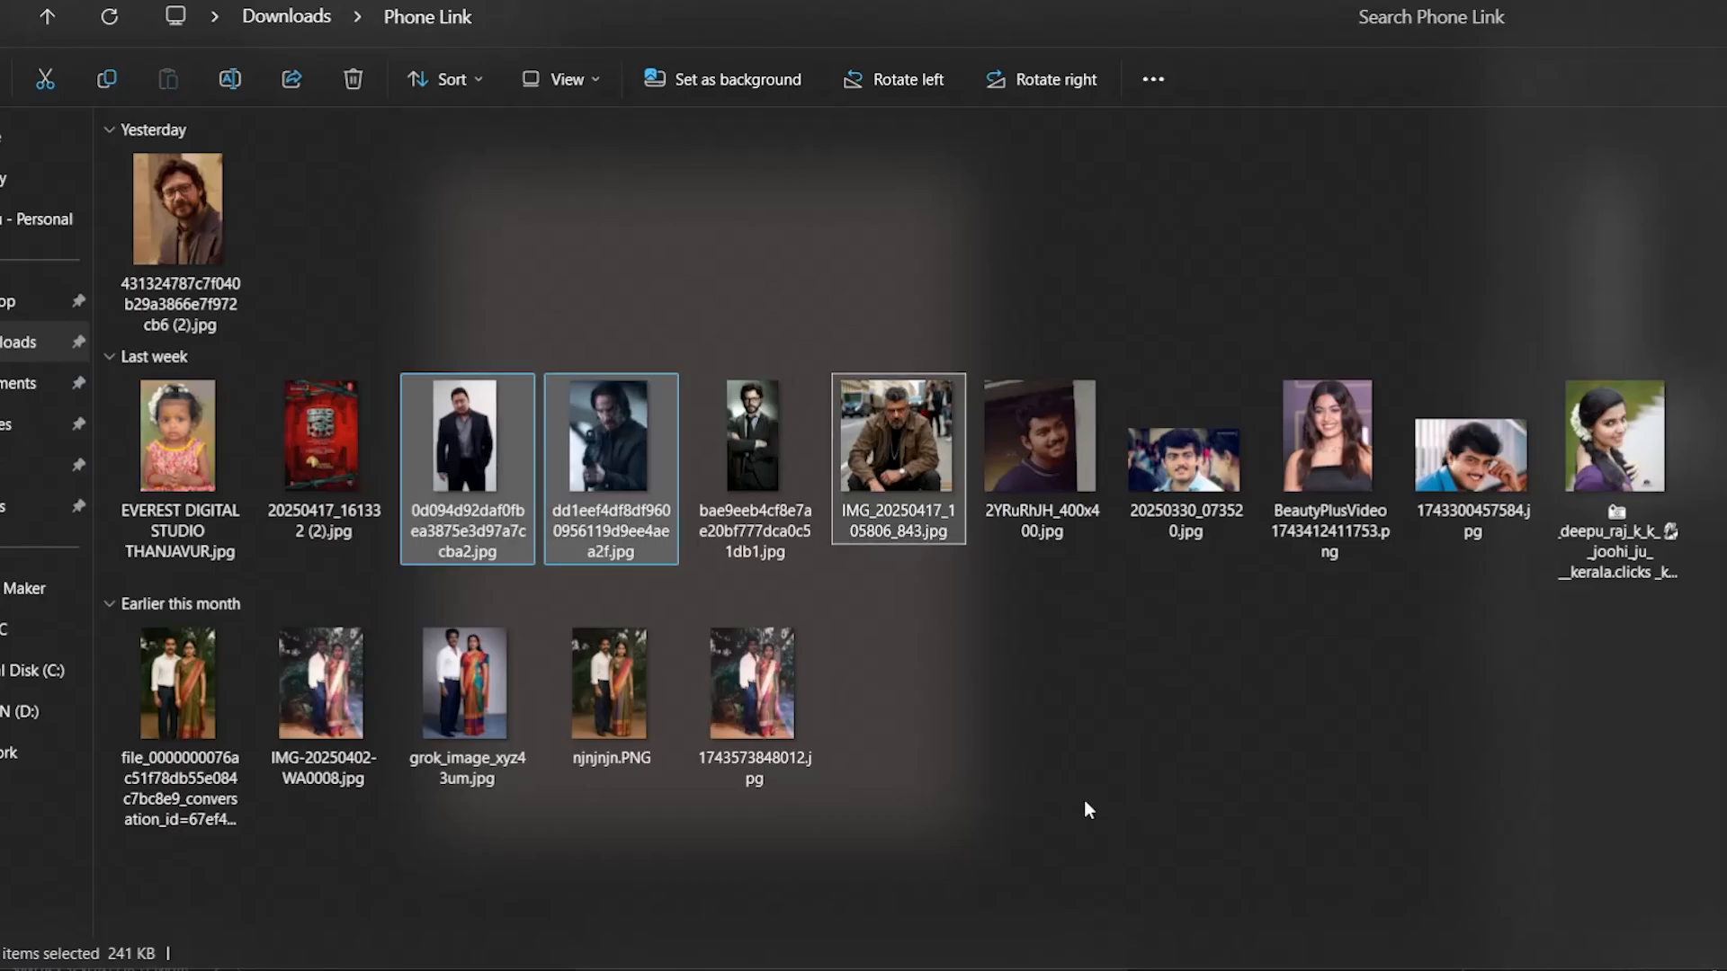
# - Place the 1920x1080 flooded city image from the D: drive and move its layer above the solid color fill
pyautogui.click(20, 712)
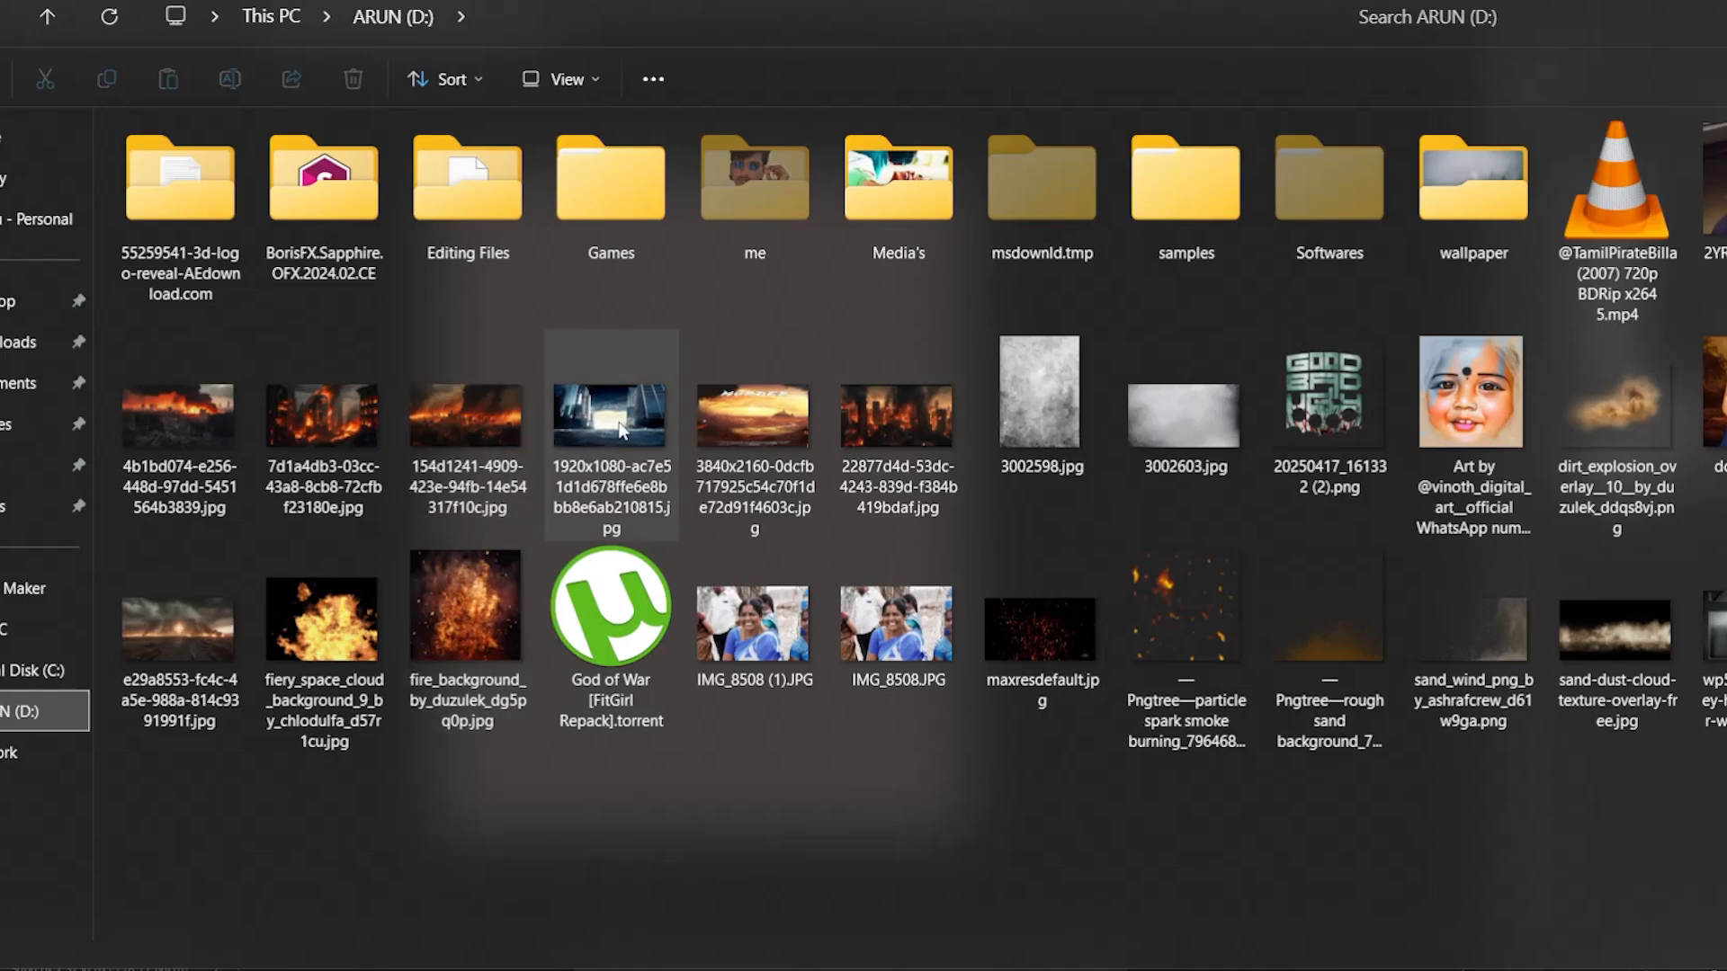
pyautogui.moveTo(1138, 805); pyautogui.dragTo(684, 580)
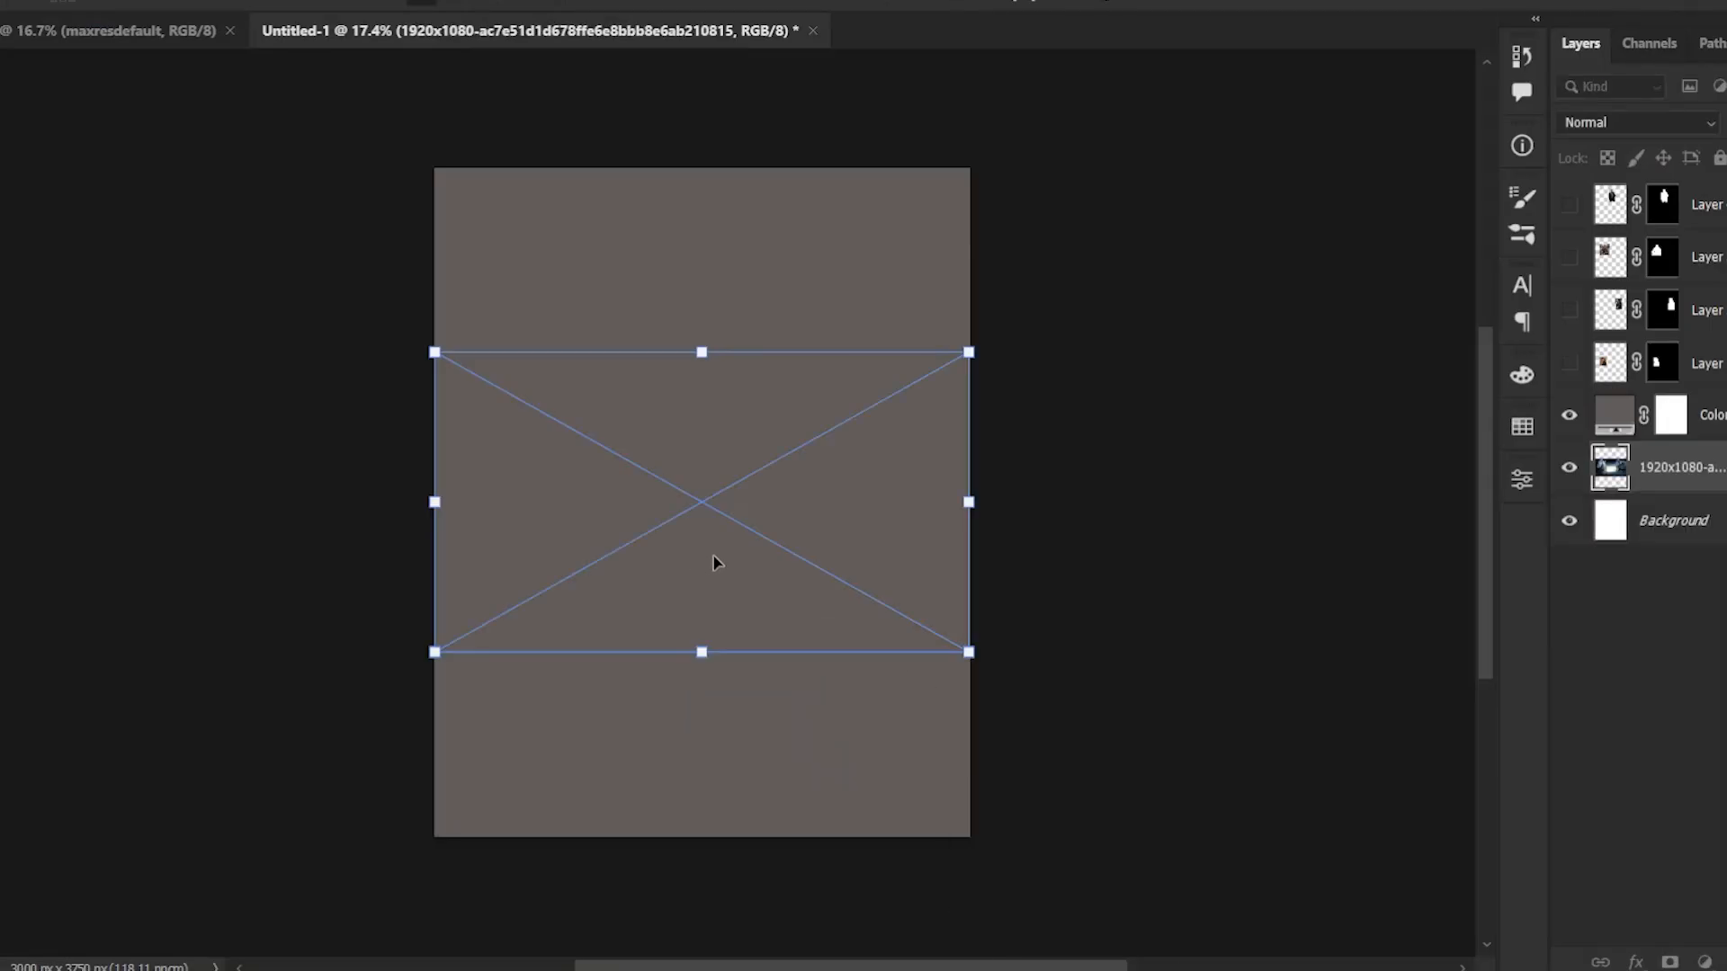
pyautogui.press('Return')
pyautogui.moveTo(1666, 472); pyautogui.dragTo(1655, 398)
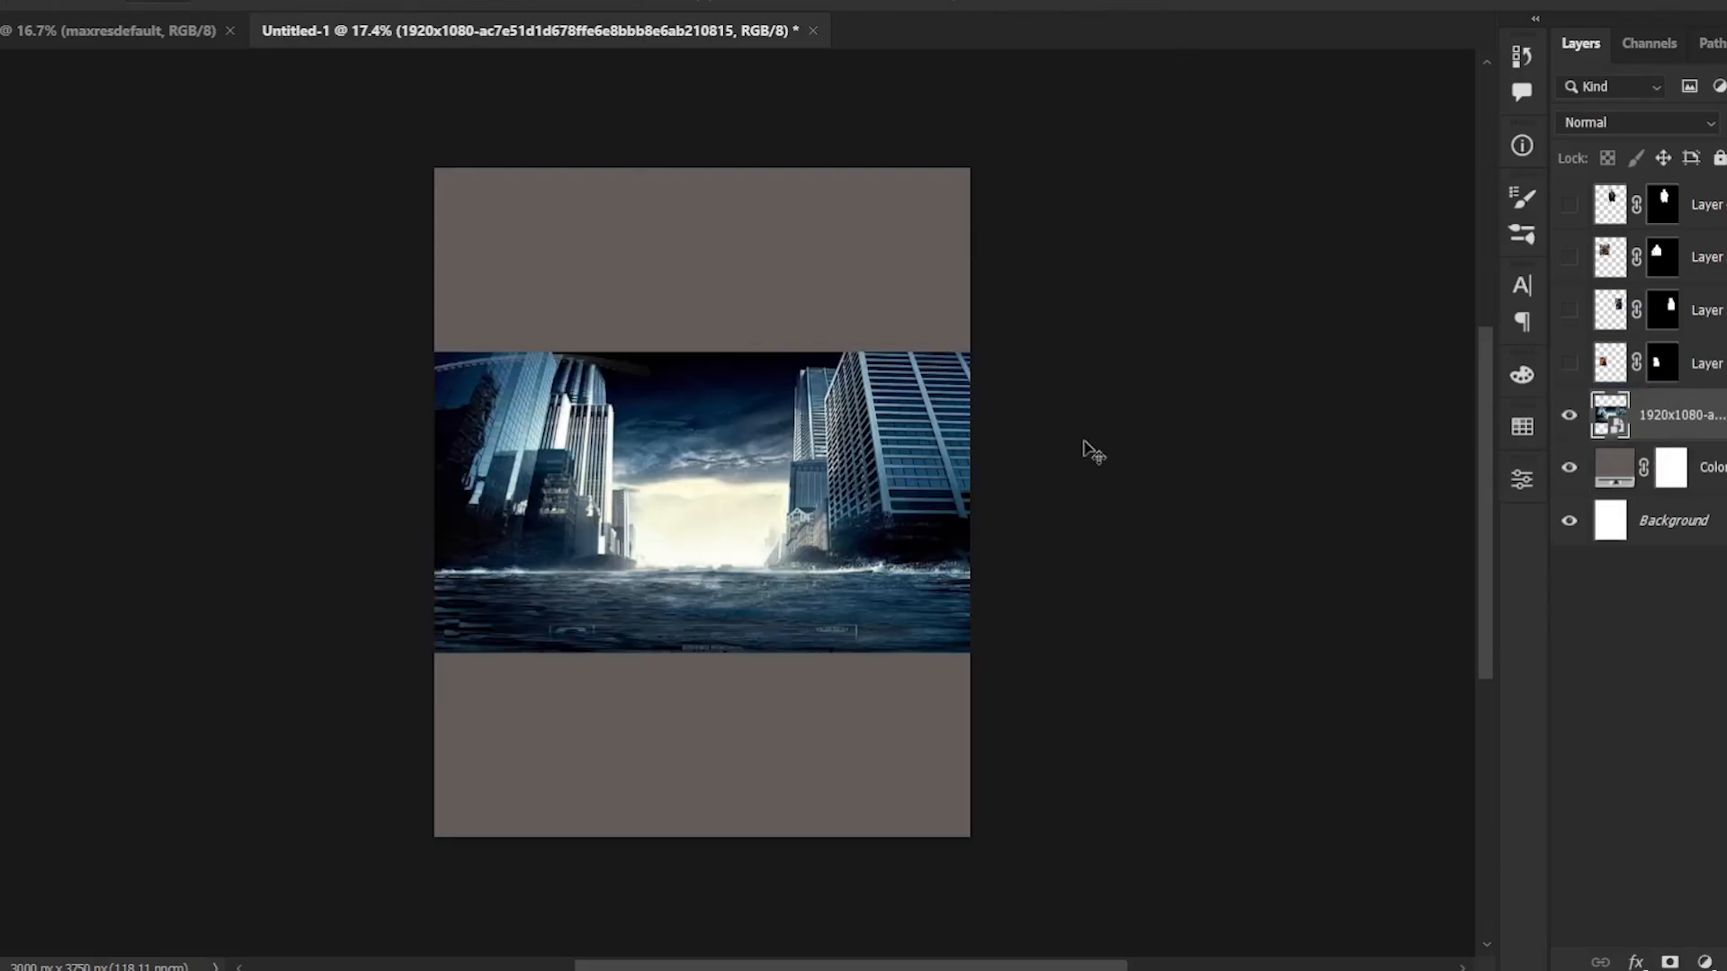
# - Stretch the city image vertically with Free Transform so it fills the whole canvas
pyautogui.hotkey('ctrl', 't')
pyautogui.moveTo(701, 353); pyautogui.dragTo(701, 168)
pyautogui.moveTo(702, 652); pyautogui.dragTo(702, 841)
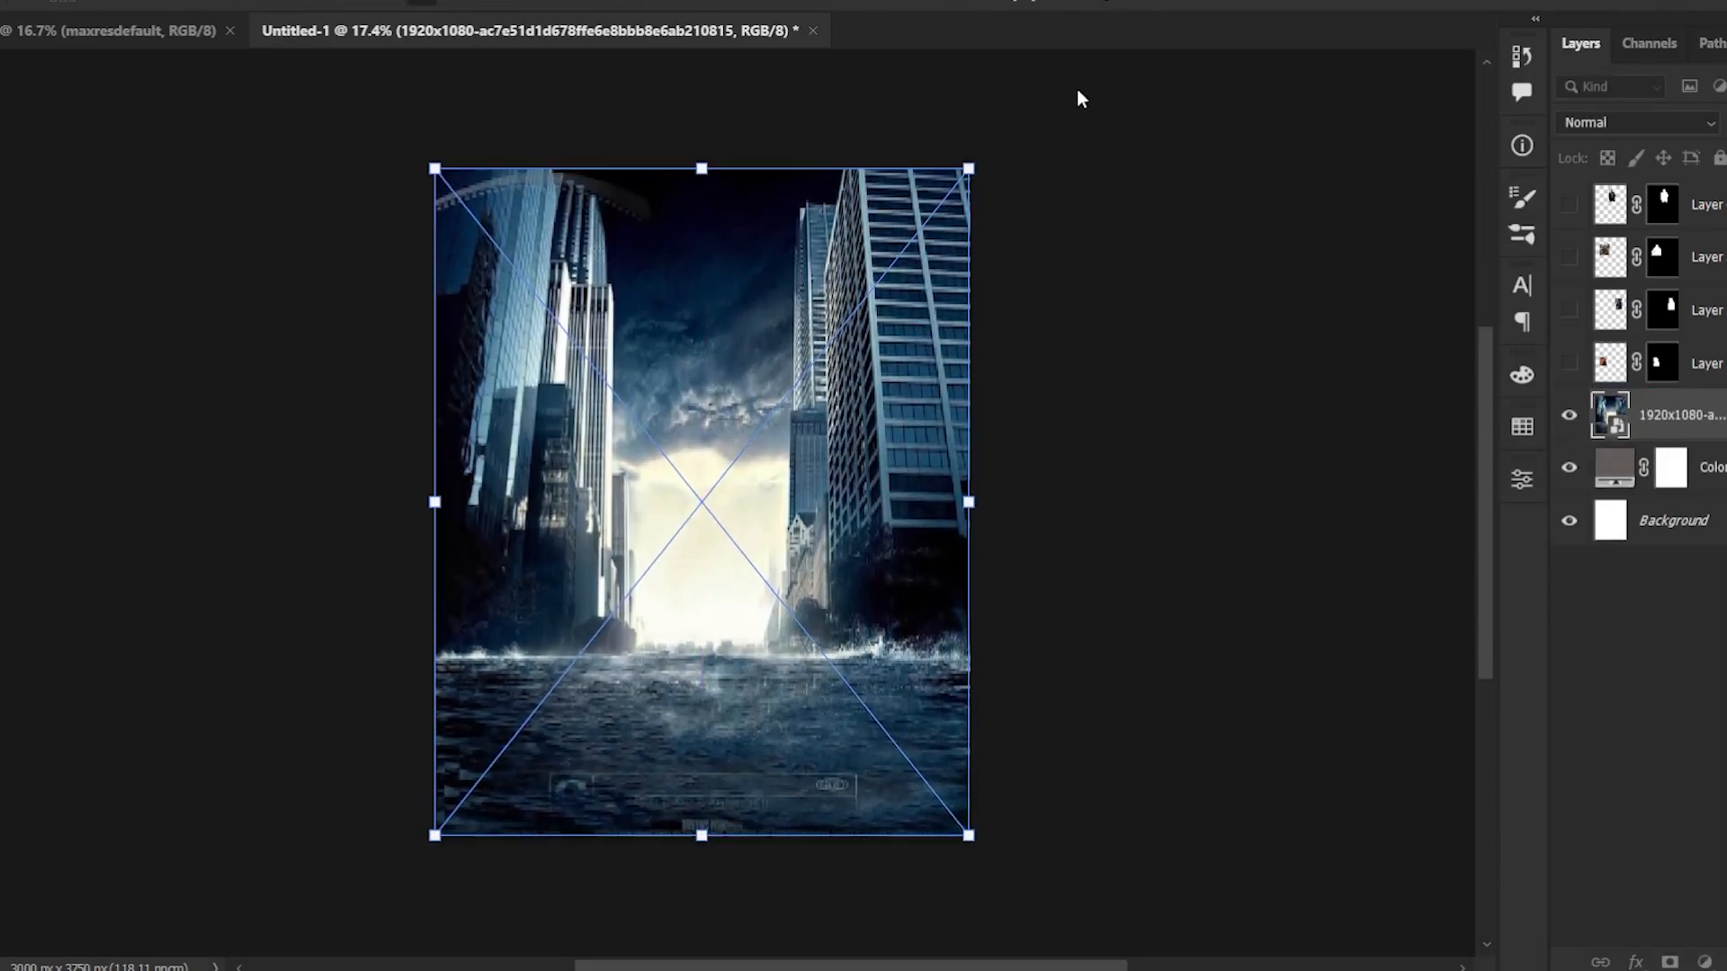
pyautogui.click(1148, 4)
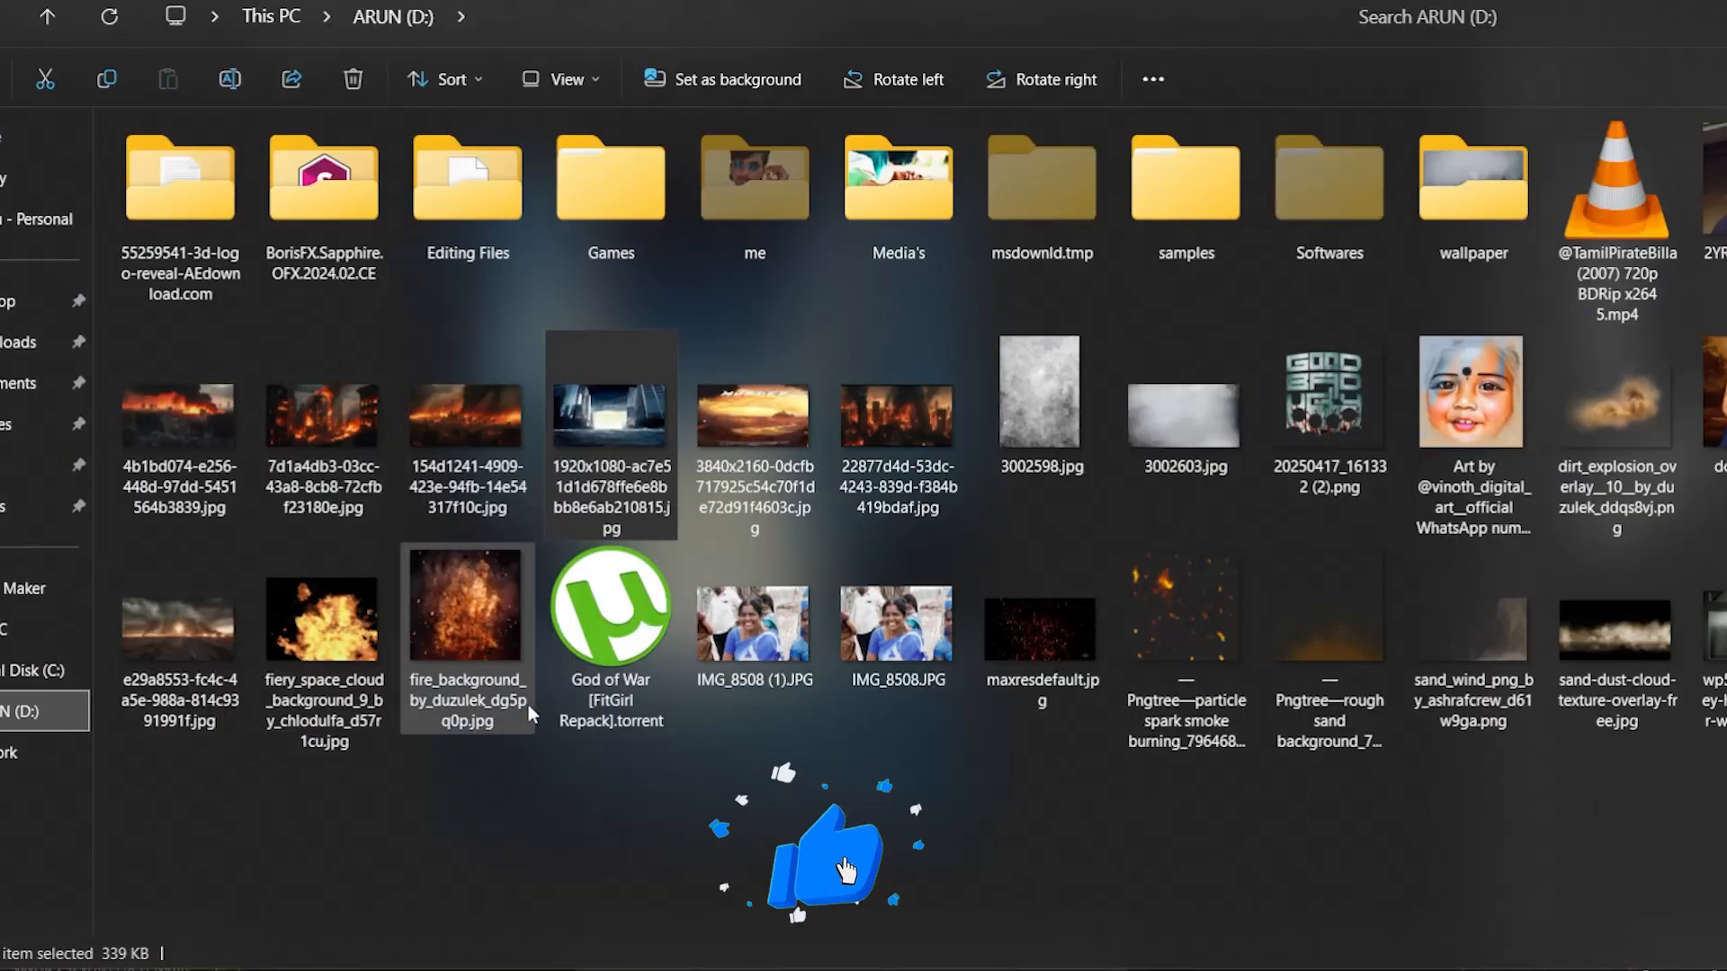
# - Place the fire_background image above the city layer and stretch it vertically to fill the canvas
pyautogui.moveTo(465, 620); pyautogui.dragTo(717, 563)
pyautogui.moveTo(702, 235); pyautogui.dragTo(702, 169)
pyautogui.moveTo(703, 769); pyautogui.dragTo(703, 837)
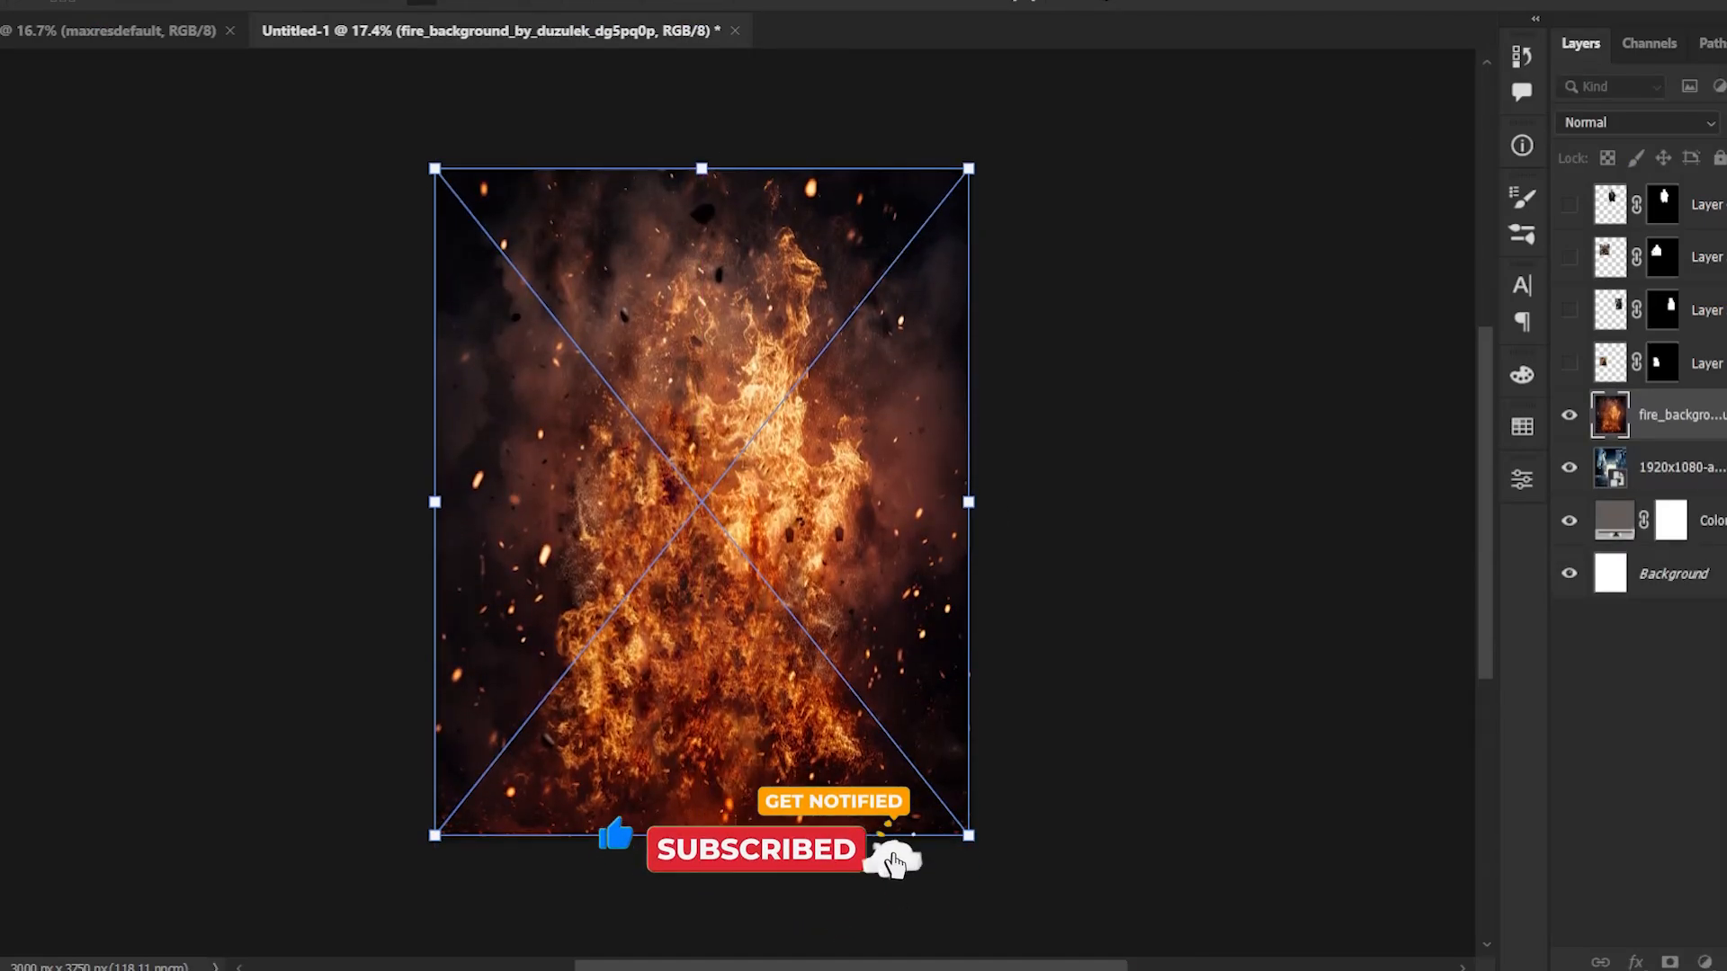
pyautogui.press('Return')
# - Set the fire background layer's blend mode to Hard Light
pyautogui.click(1632, 124)
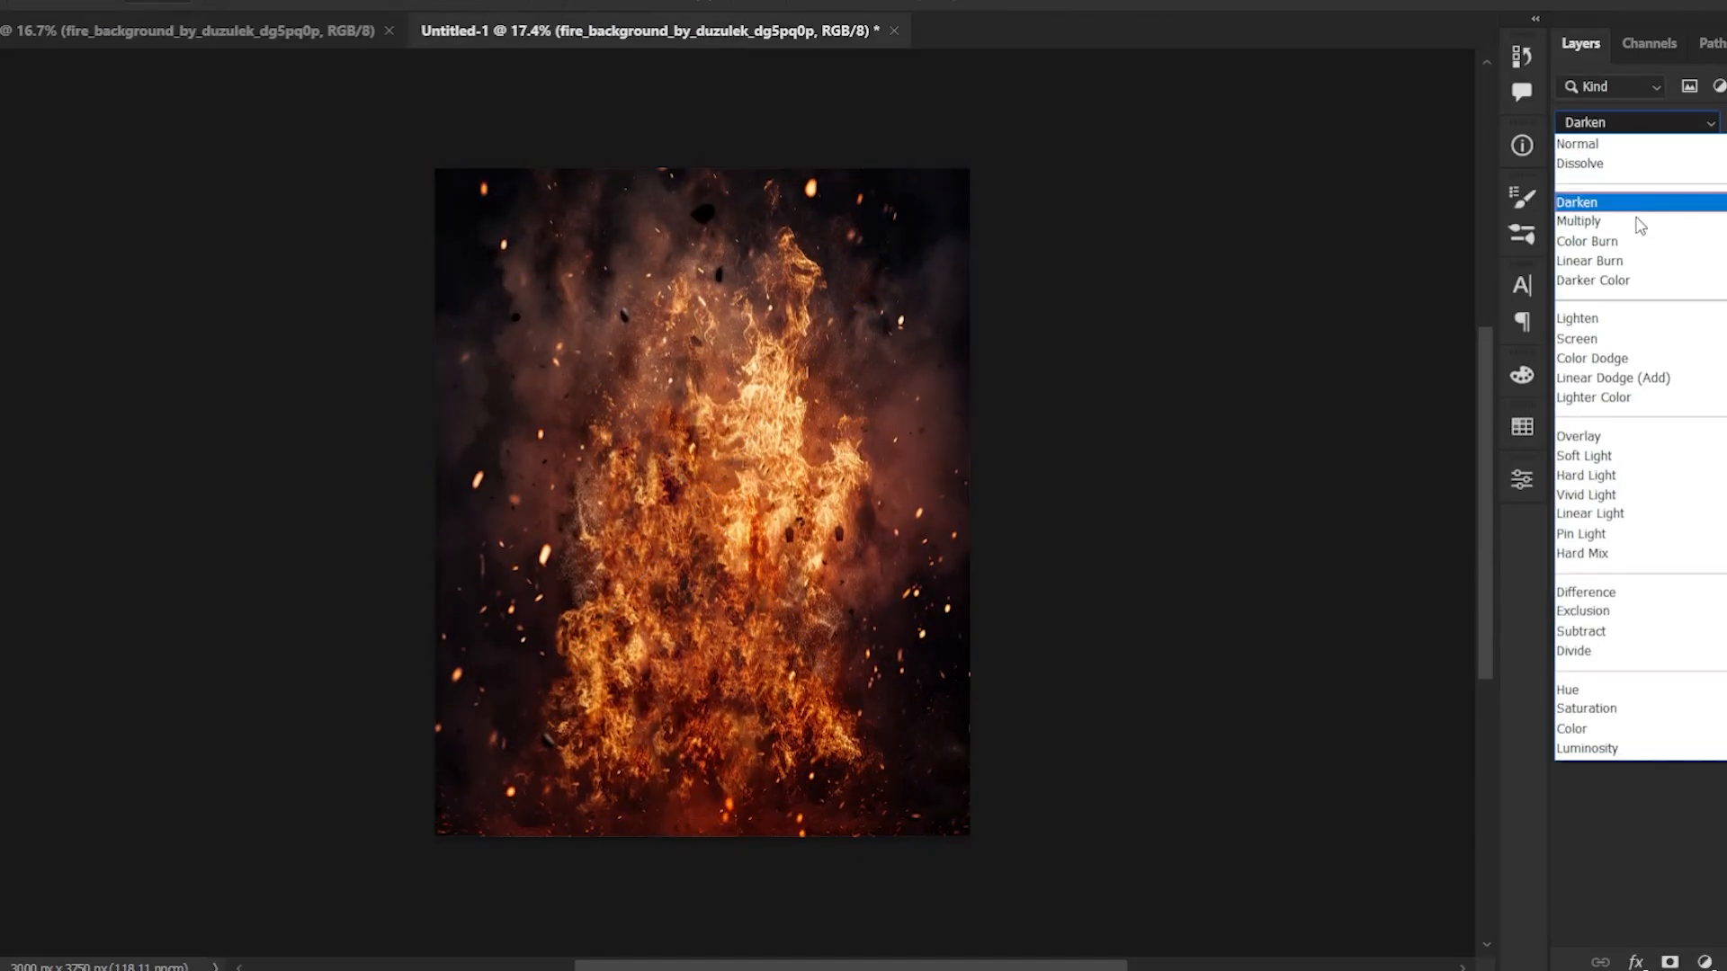
pyautogui.click(1635, 477)
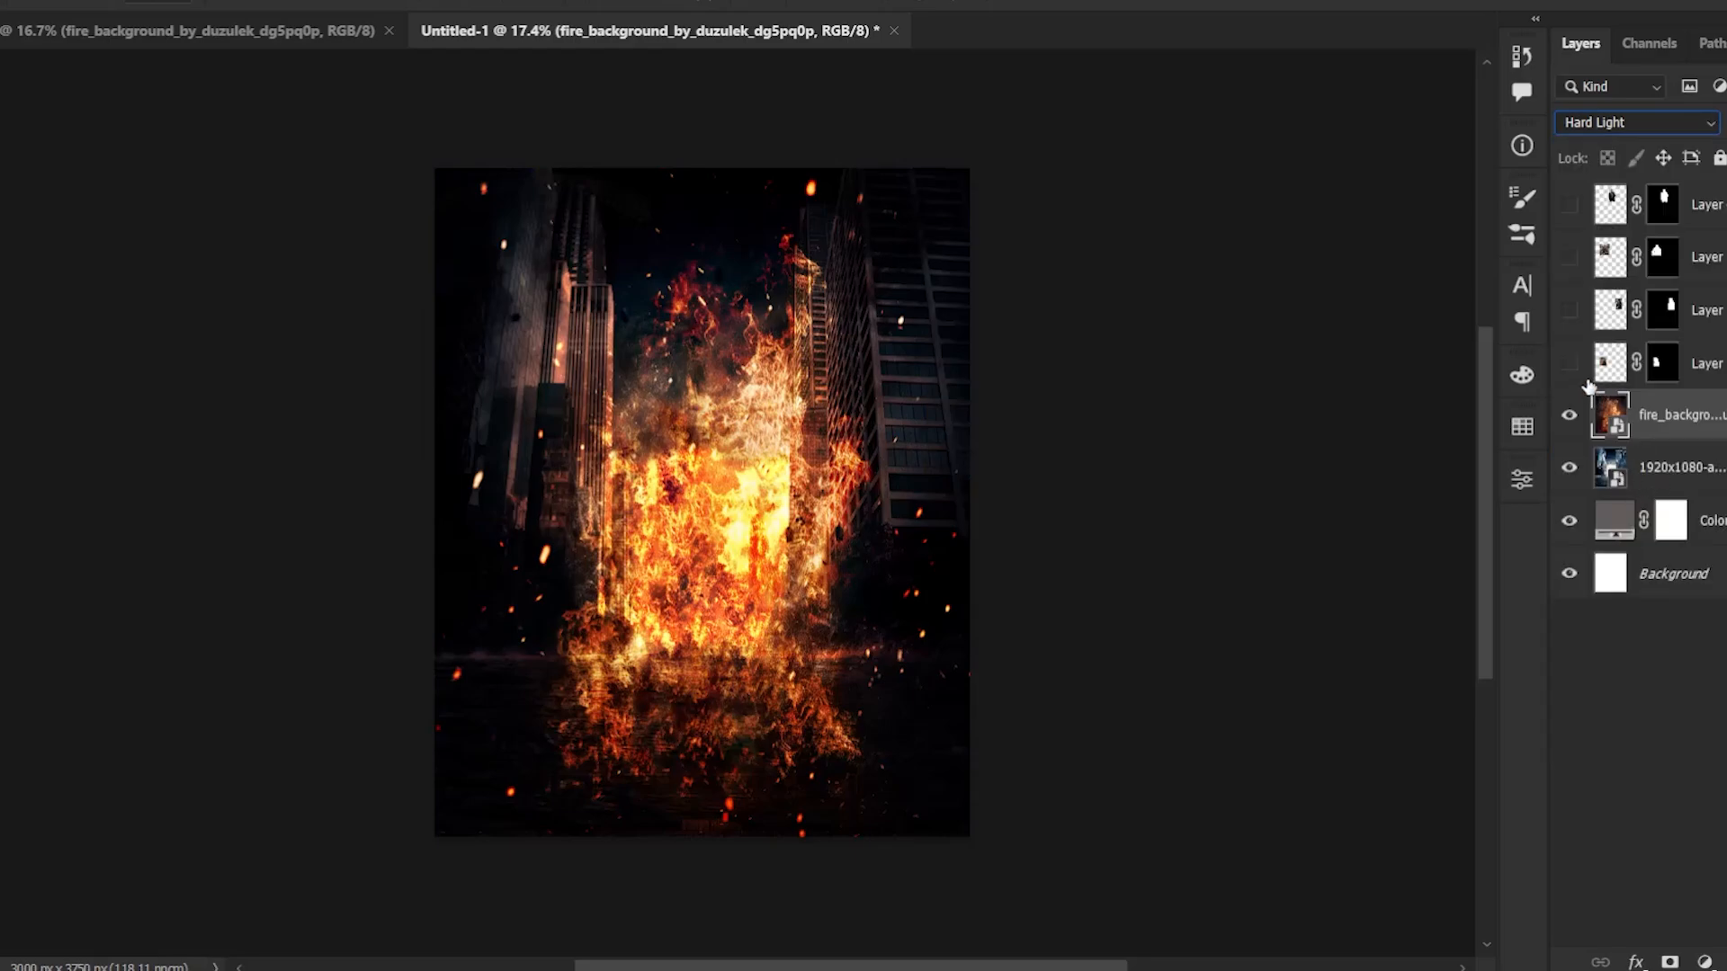
# - Show the four hidden cutout layers again
pyautogui.click(1569, 363)
pyautogui.click(1569, 310)
pyautogui.click(1569, 258)
pyautogui.click(1569, 204)
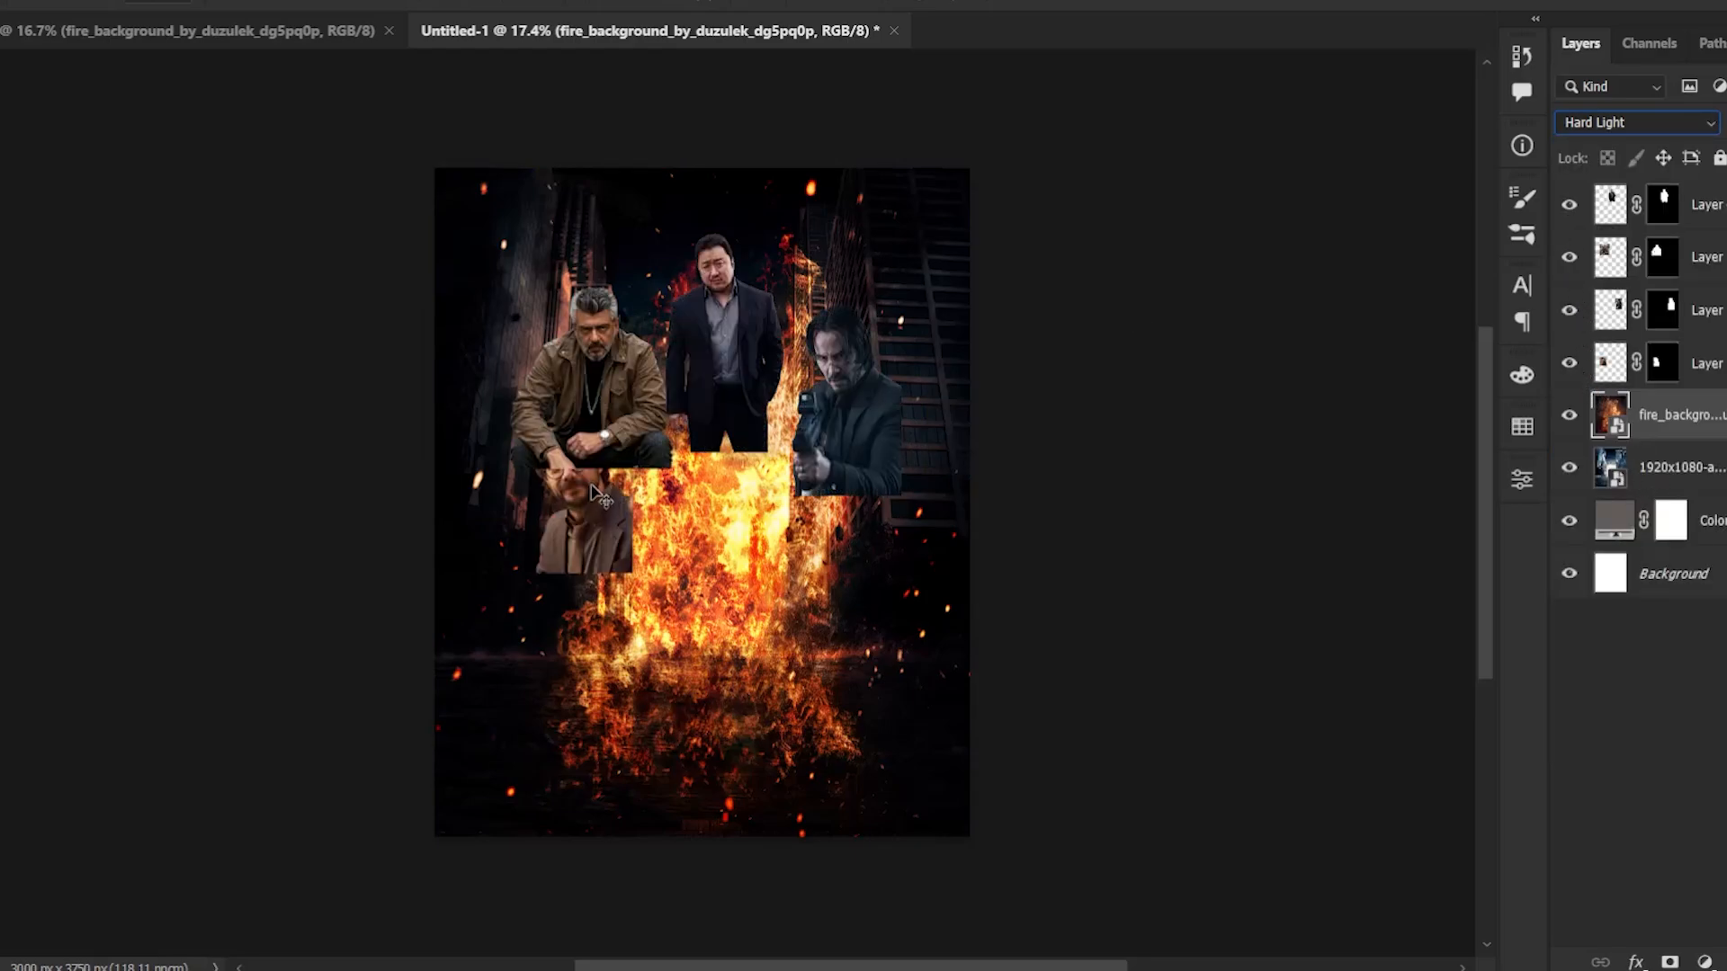
# - Move the brown-jacket man's cutout to the lower centre of the poster and enlarge it
pyautogui.click(592, 373)
pyautogui.moveTo(628, 406); pyautogui.dragTo(736, 692)
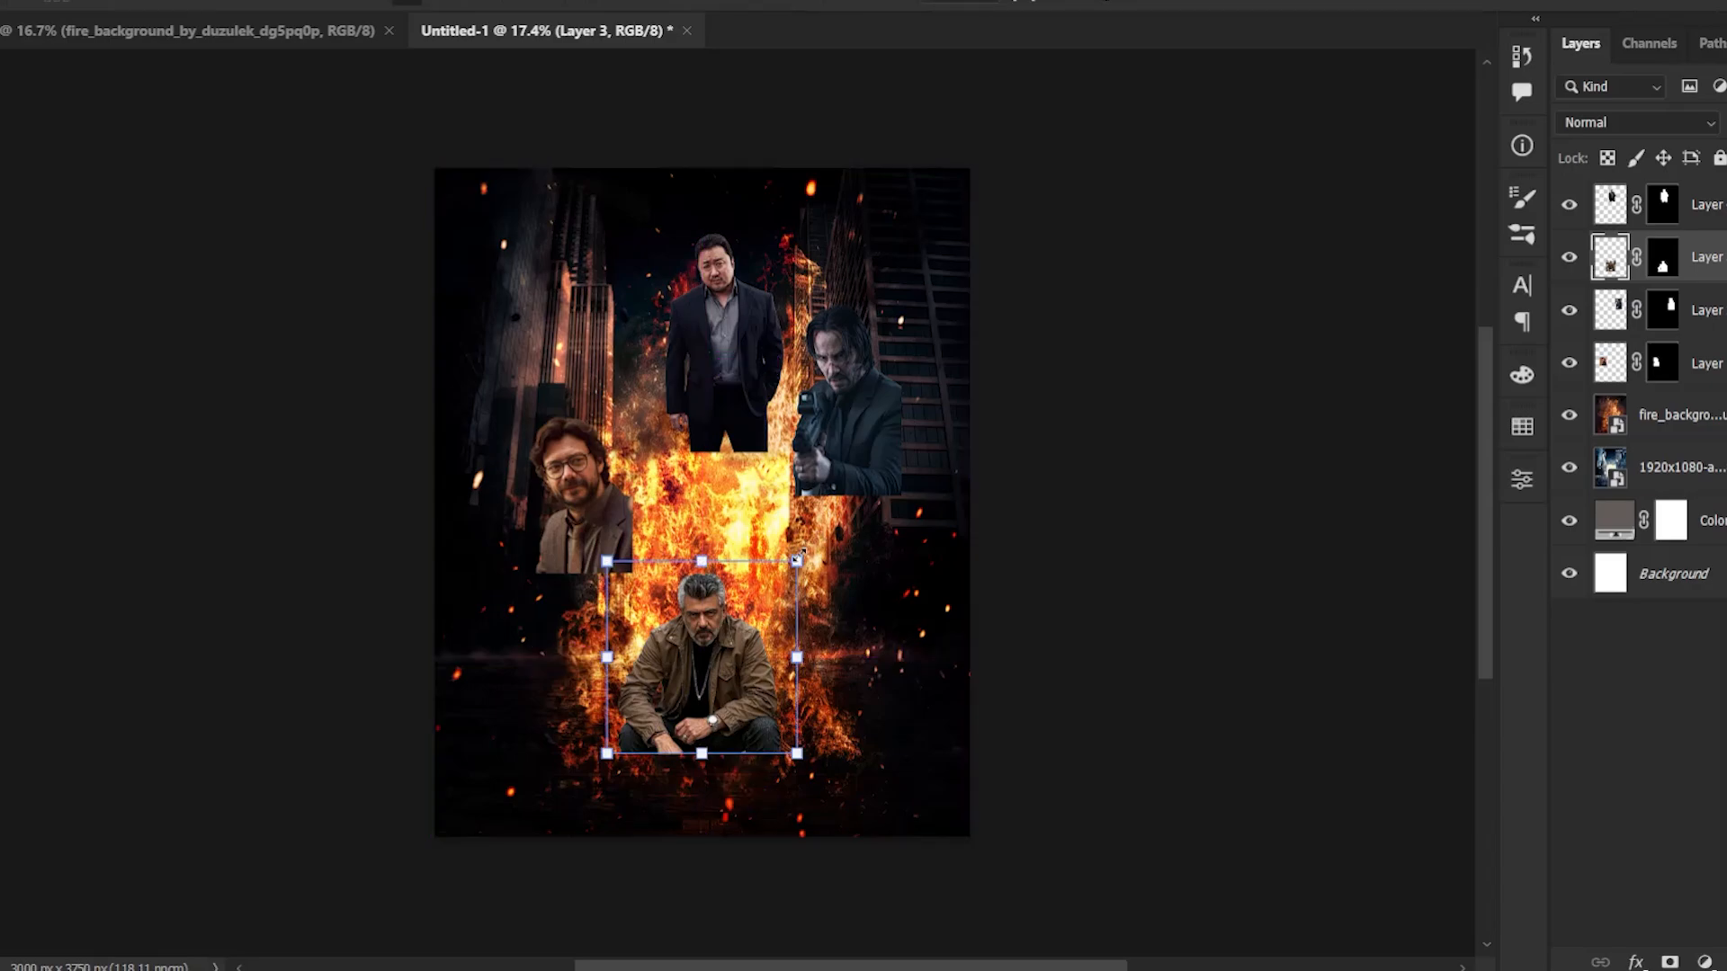
pyautogui.moveTo(799, 556); pyautogui.dragTo(735, 604)
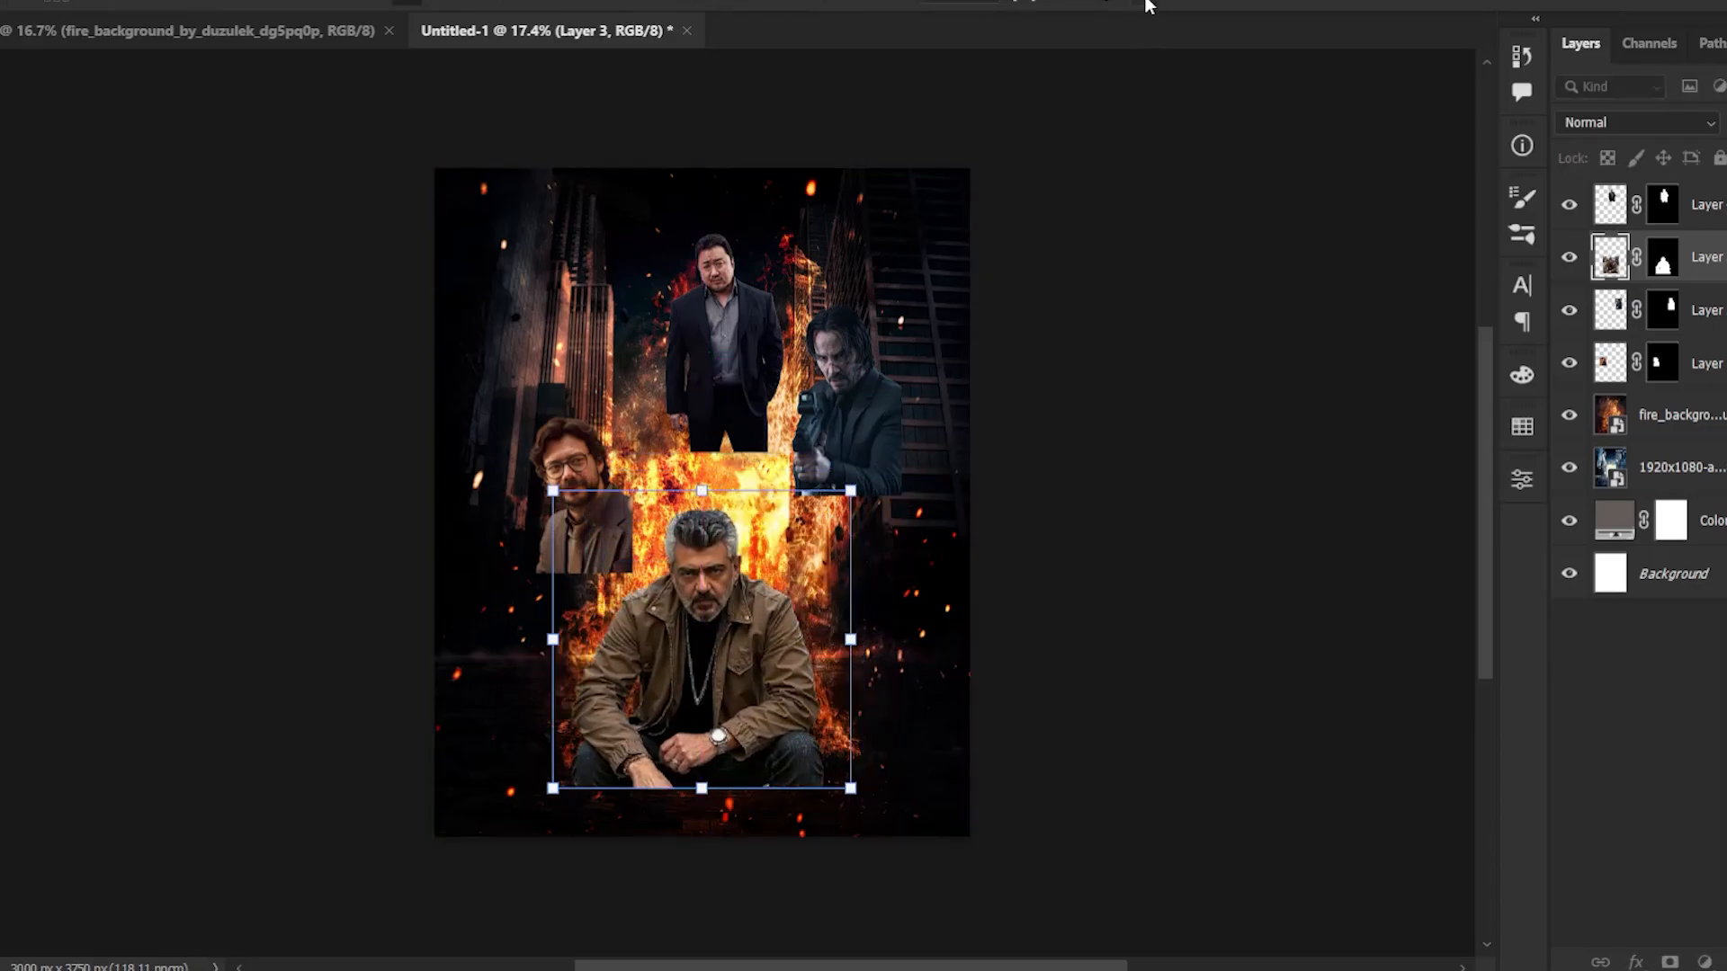
# - Enlarge the cutout of the man with glasses and position it behind the brown-jacket man's shoulder
pyautogui.scroll(5, 638, 591)
pyautogui.click(506, 337)
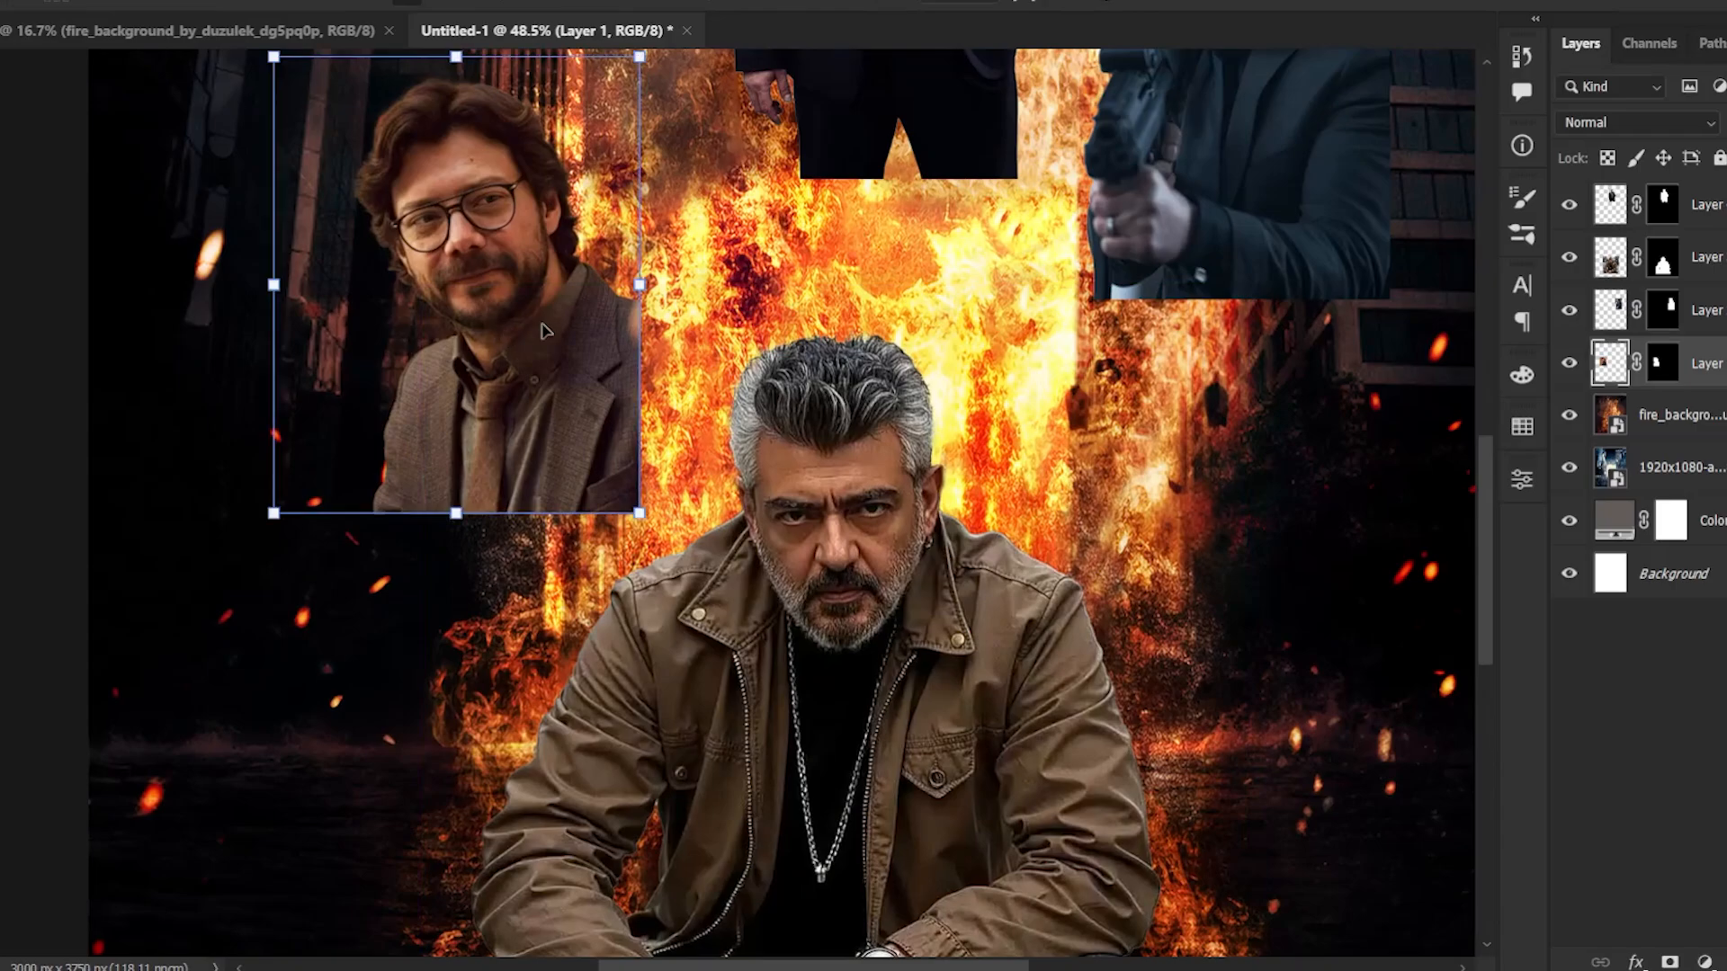
pyautogui.moveTo(637, 511); pyautogui.dragTo(759, 663)
pyautogui.moveTo(621, 409); pyautogui.dragTo(667, 454)
pyautogui.click(1148, 4)
# - Move the gunman's cutout down beside the brown-jacket man, flip it horizontally and enlarge it
pyautogui.moveTo(972, 282); pyautogui.dragTo(726, 535)
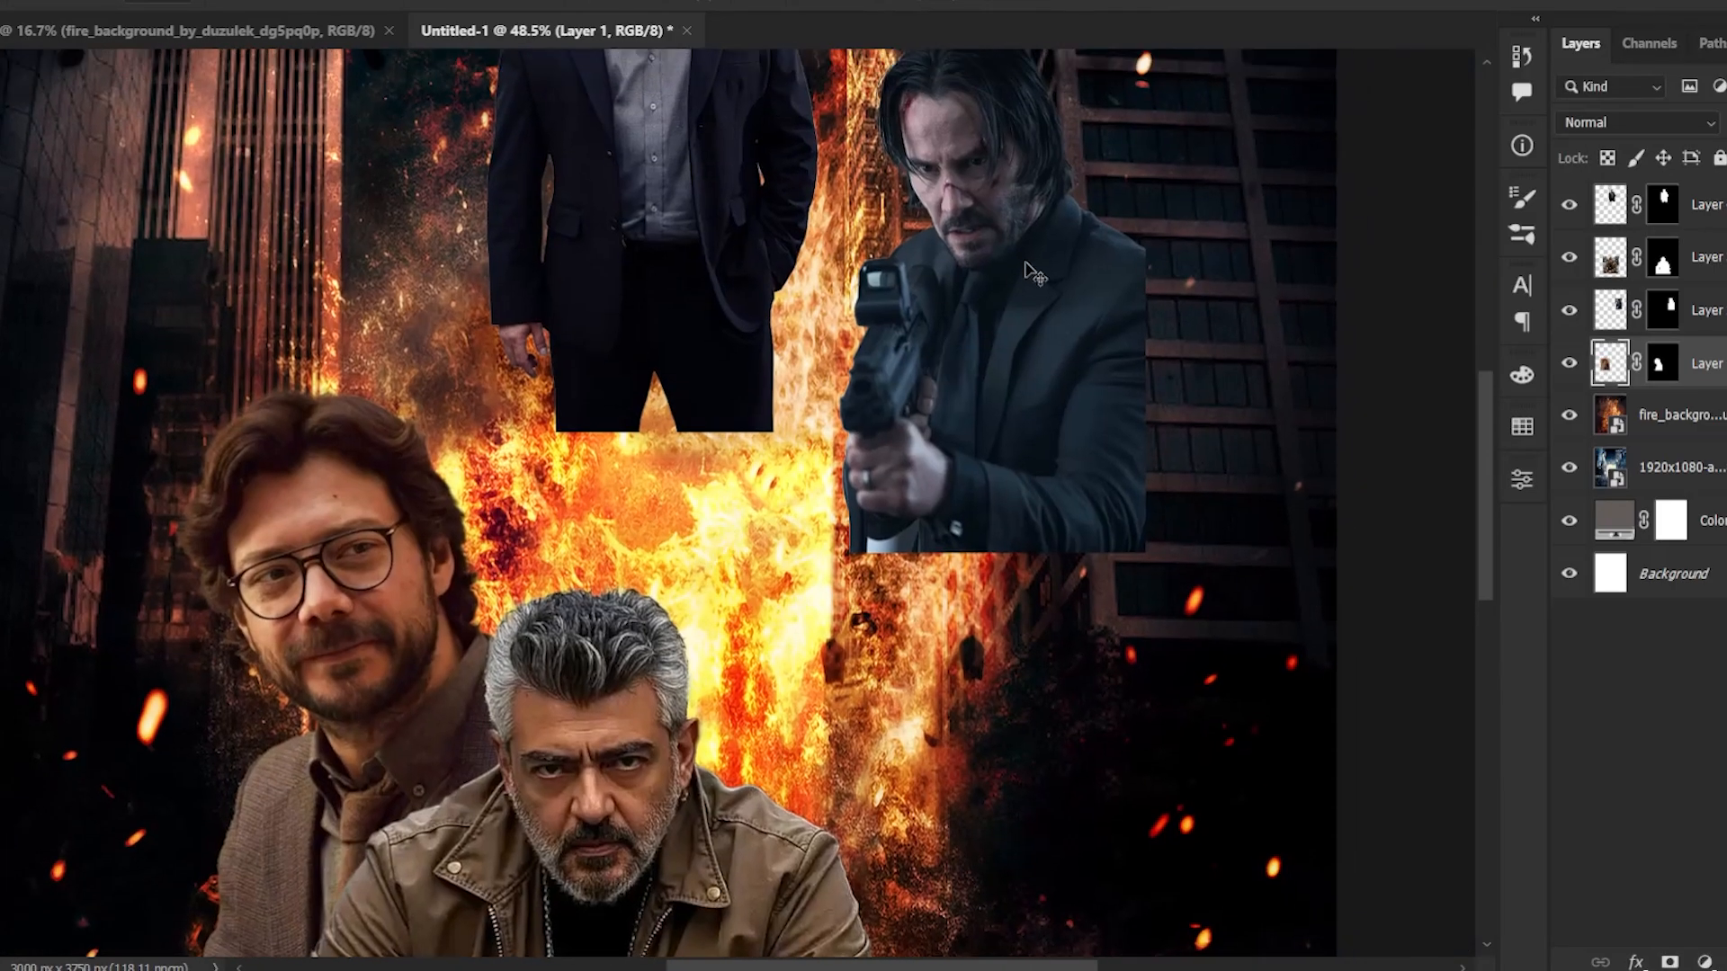
pyautogui.moveTo(1028, 268); pyautogui.dragTo(896, 659)
pyautogui.hotkey('ctrl', 't')
pyautogui.rightClick(1000, 513)
pyautogui.click(1016, 470)
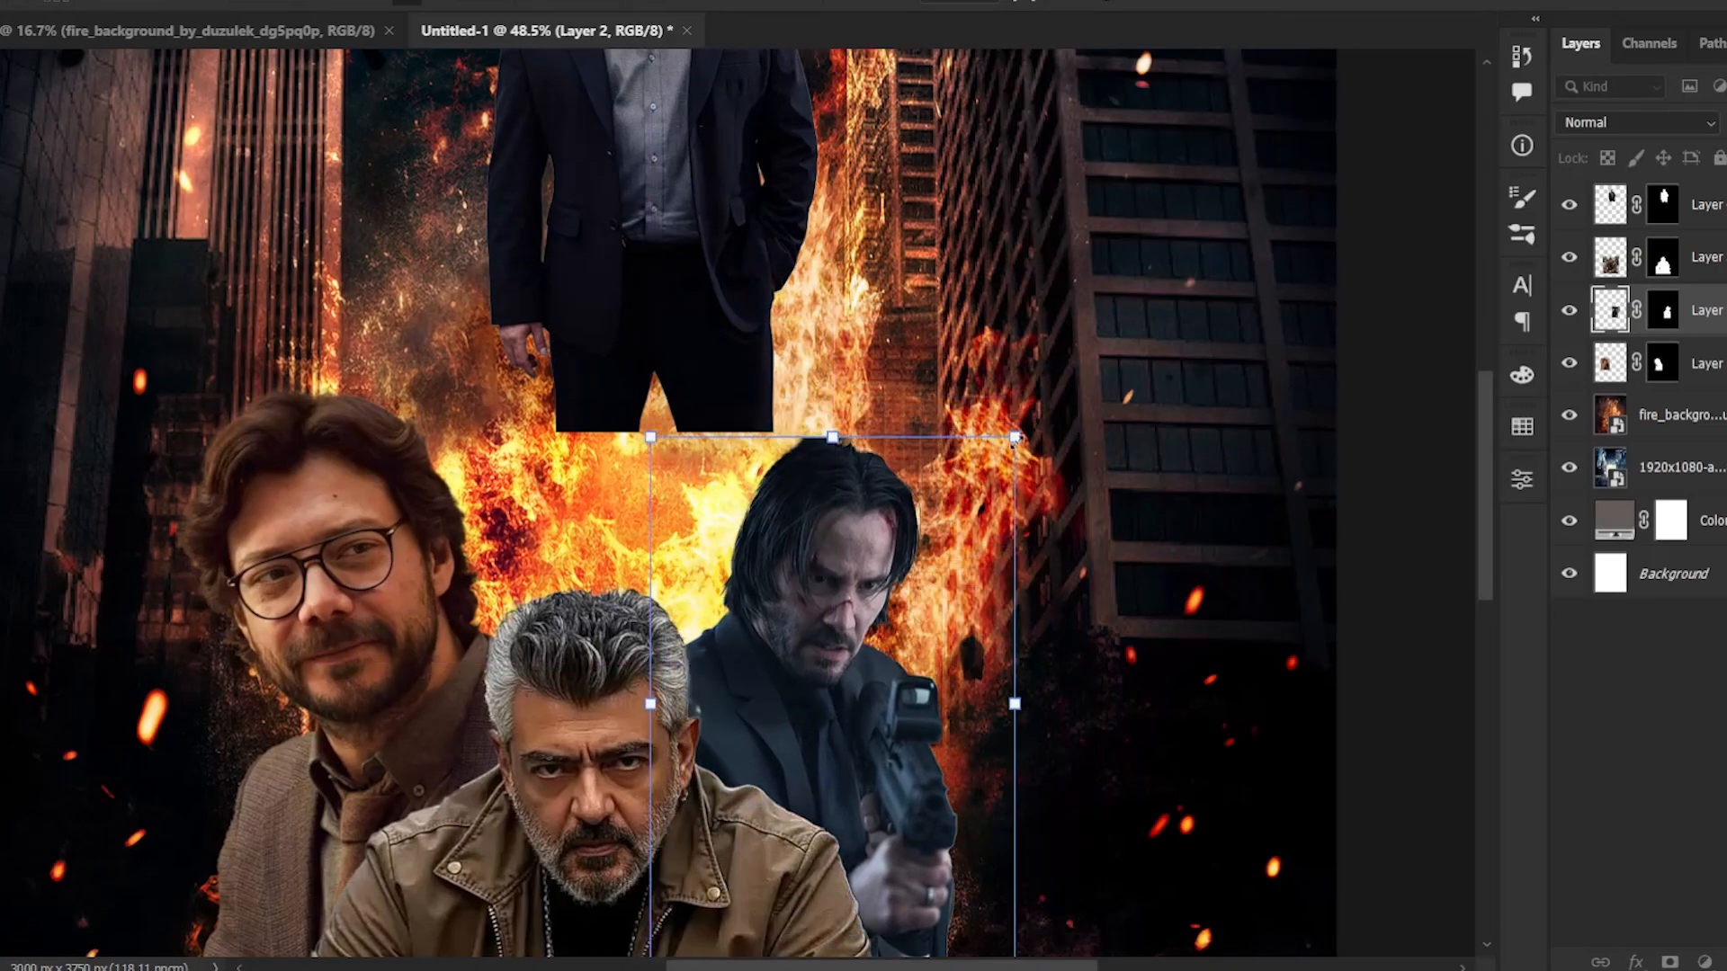
pyautogui.moveTo(1015, 438); pyautogui.dragTo(1084, 347)
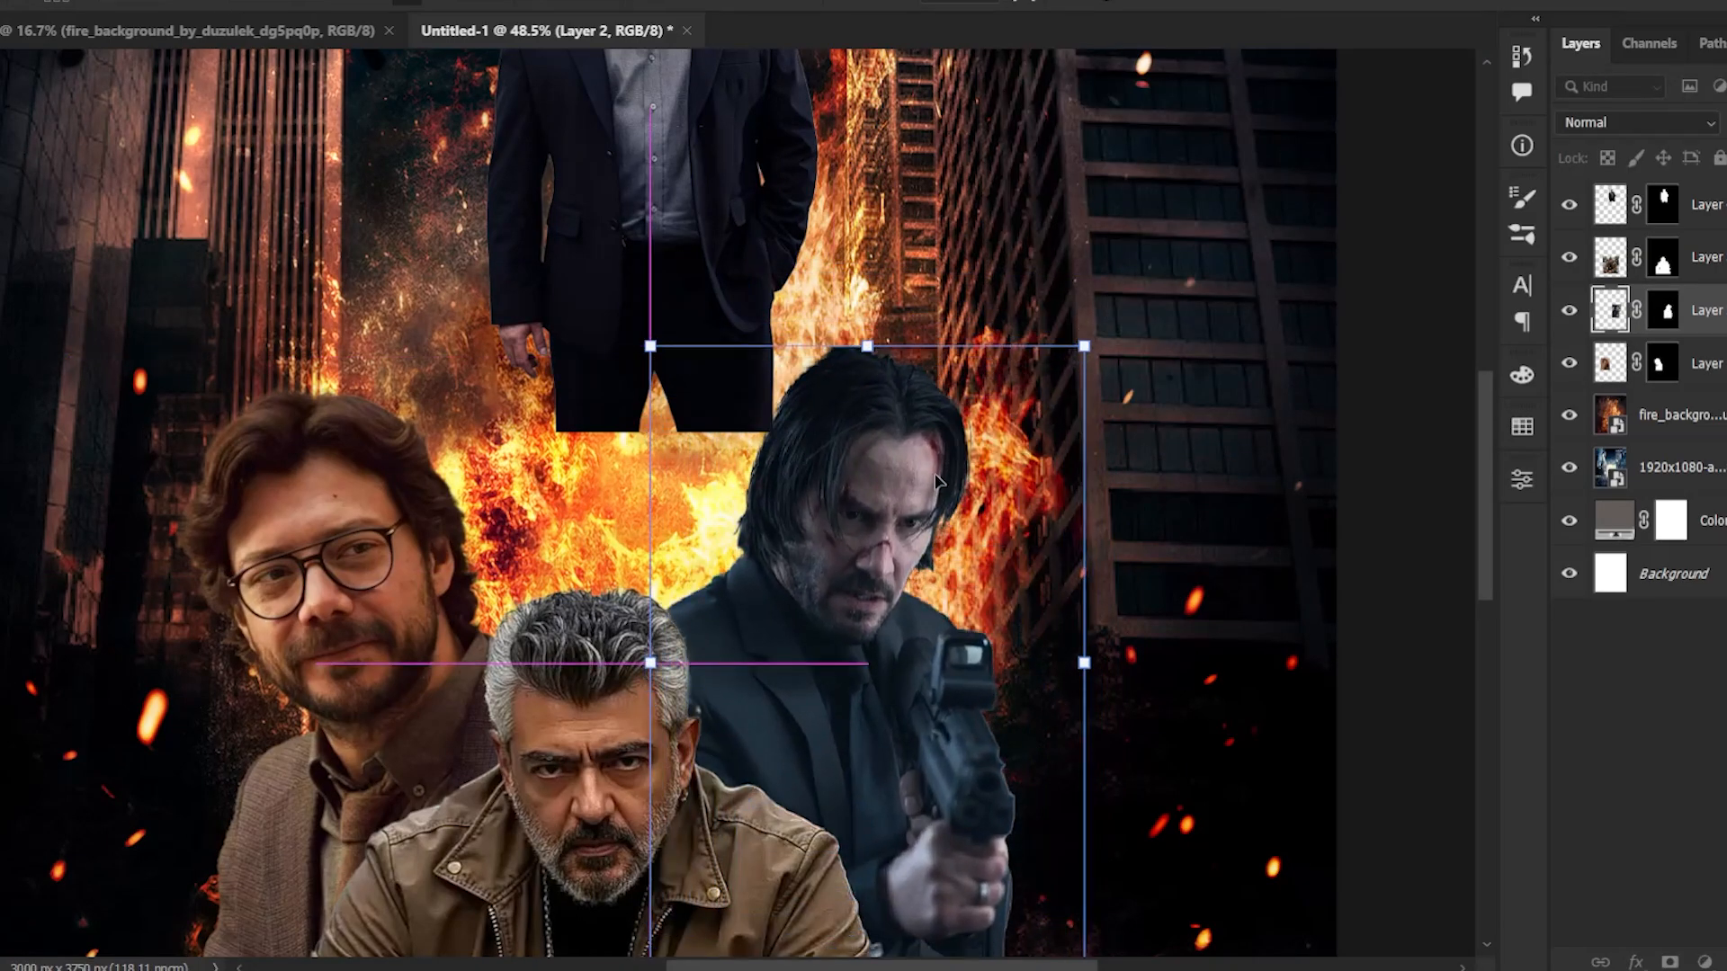
pyautogui.click(1146, 2)
# - Move the dark-suit man's cutout down to the centre of the group and put its layer below the other cutouts
pyautogui.moveTo(650, 182); pyautogui.dragTo(641, 270)
pyautogui.click(670, 196)
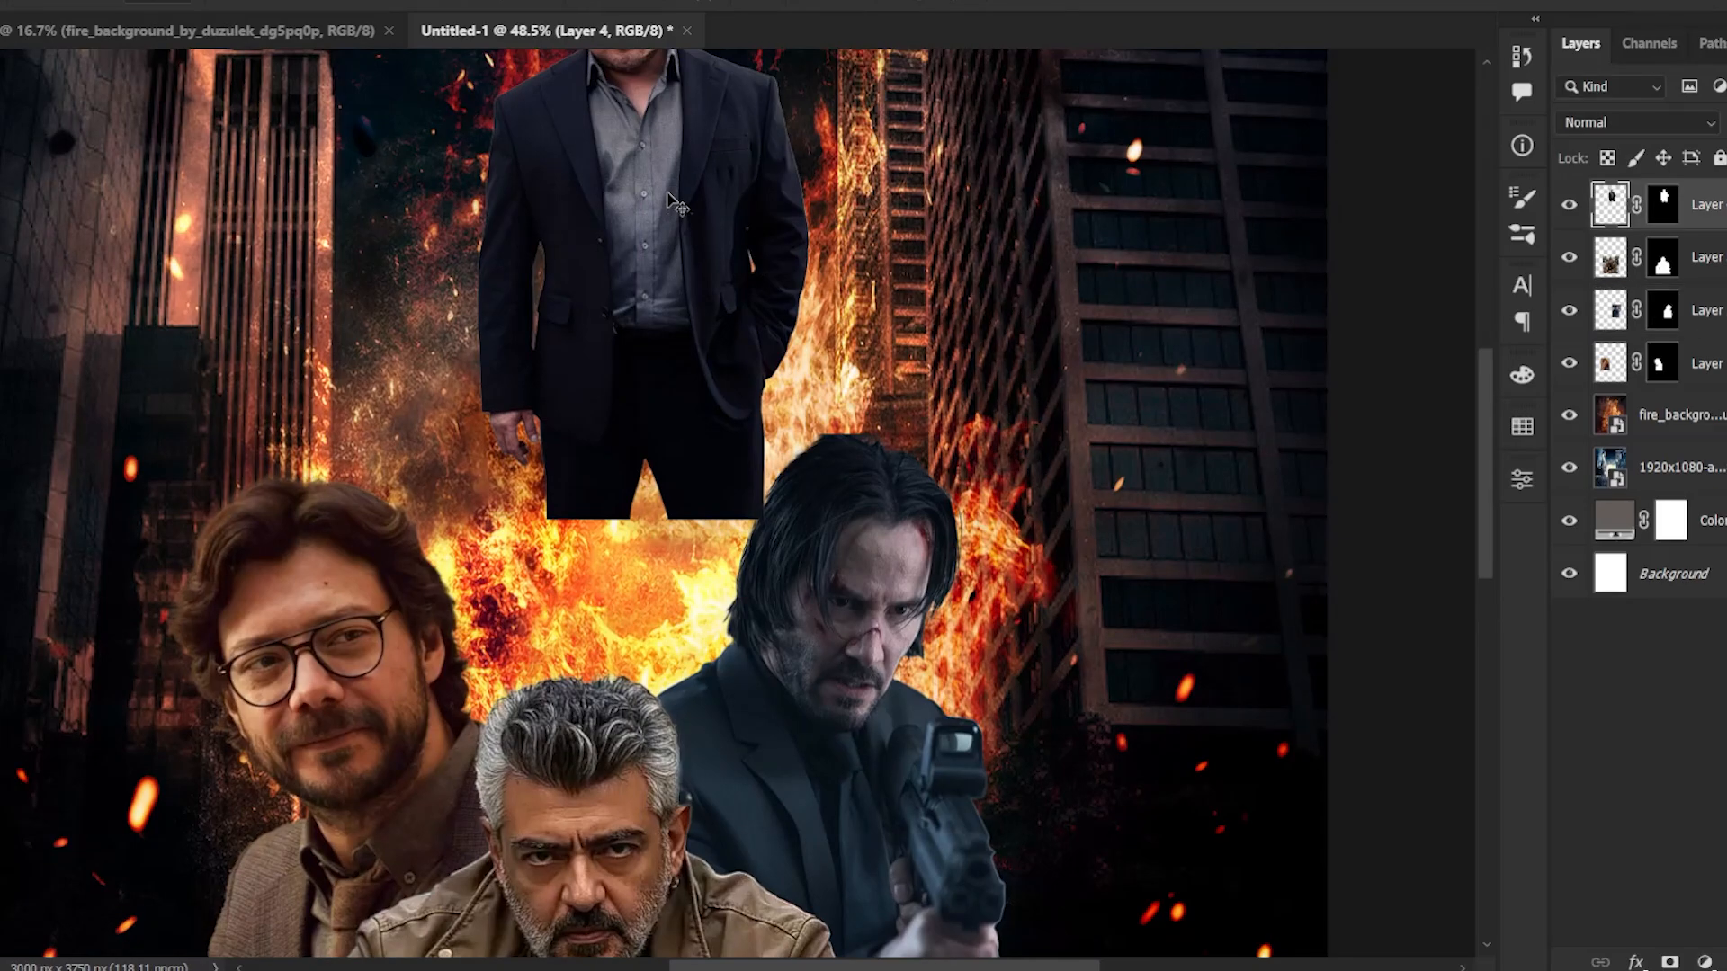
pyautogui.moveTo(684, 144); pyautogui.dragTo(638, 394)
pyautogui.hotkey('ctrl', '[')
pyautogui.hotkey('ctrl', '[')
pyautogui.hotkey('ctrl', '[')
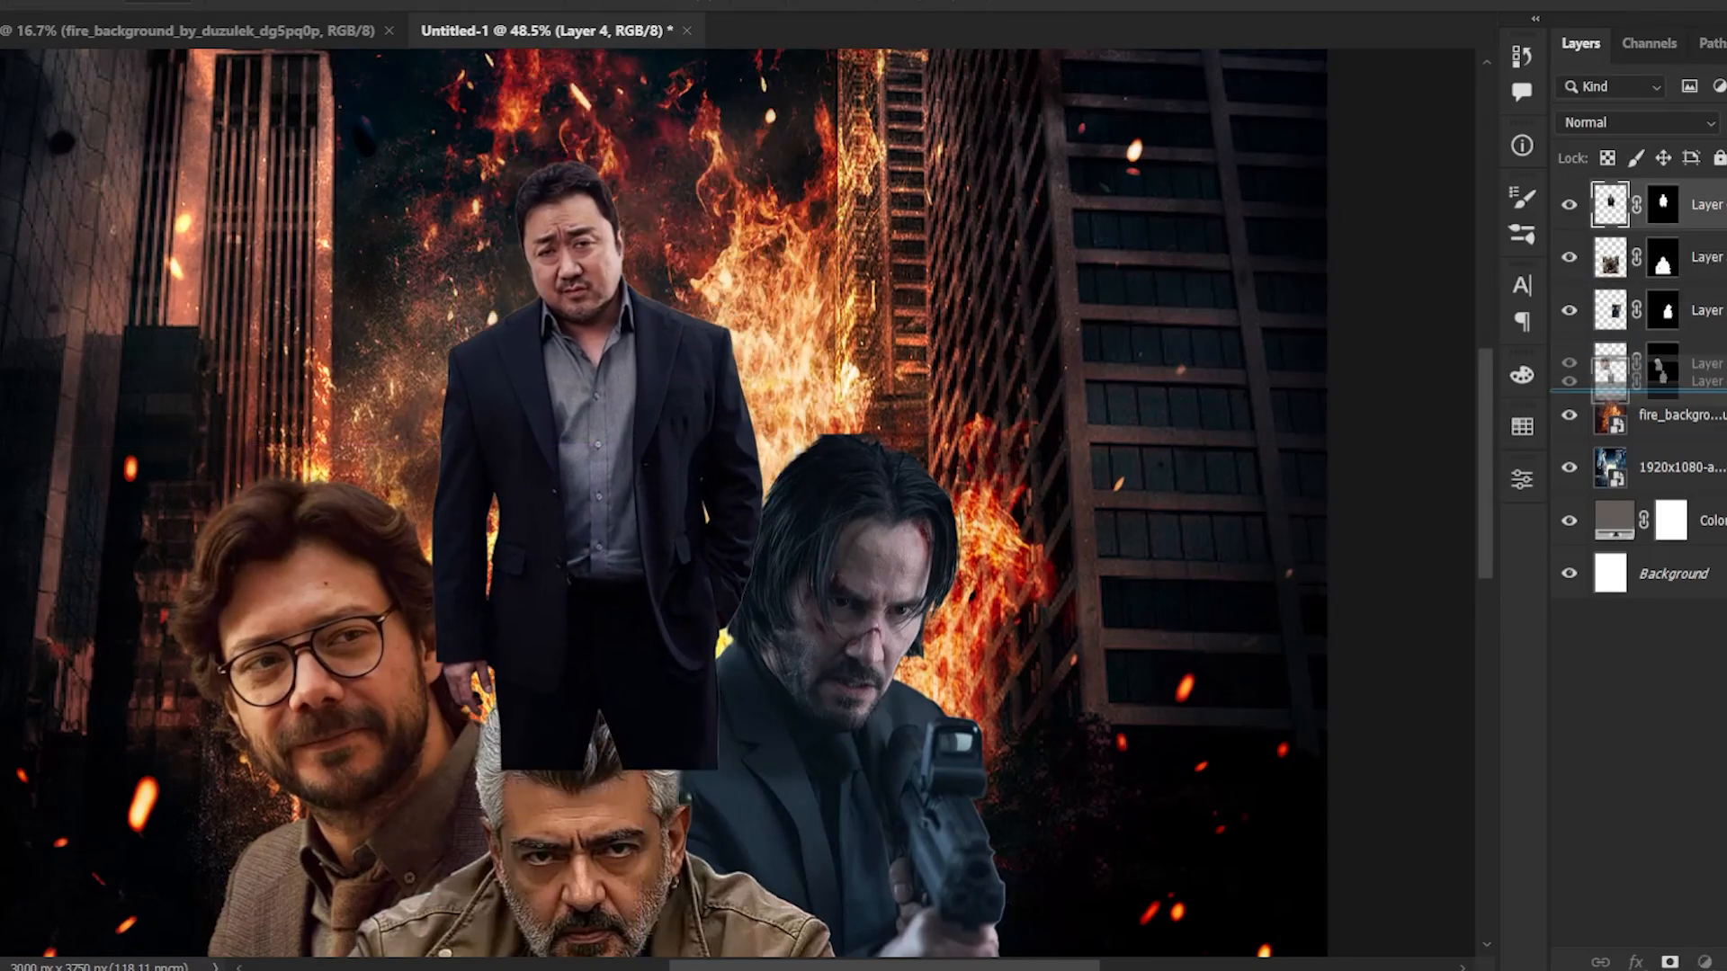
# - Enlarge the dark-suit man's cutout and position it above and behind the other three men
pyautogui.moveTo(779, 115); pyautogui.dragTo(963, 34)
pyautogui.moveTo(747, 270); pyautogui.dragTo(684, 524)
pyautogui.moveTo(858, 263); pyautogui.dragTo(890, 200)
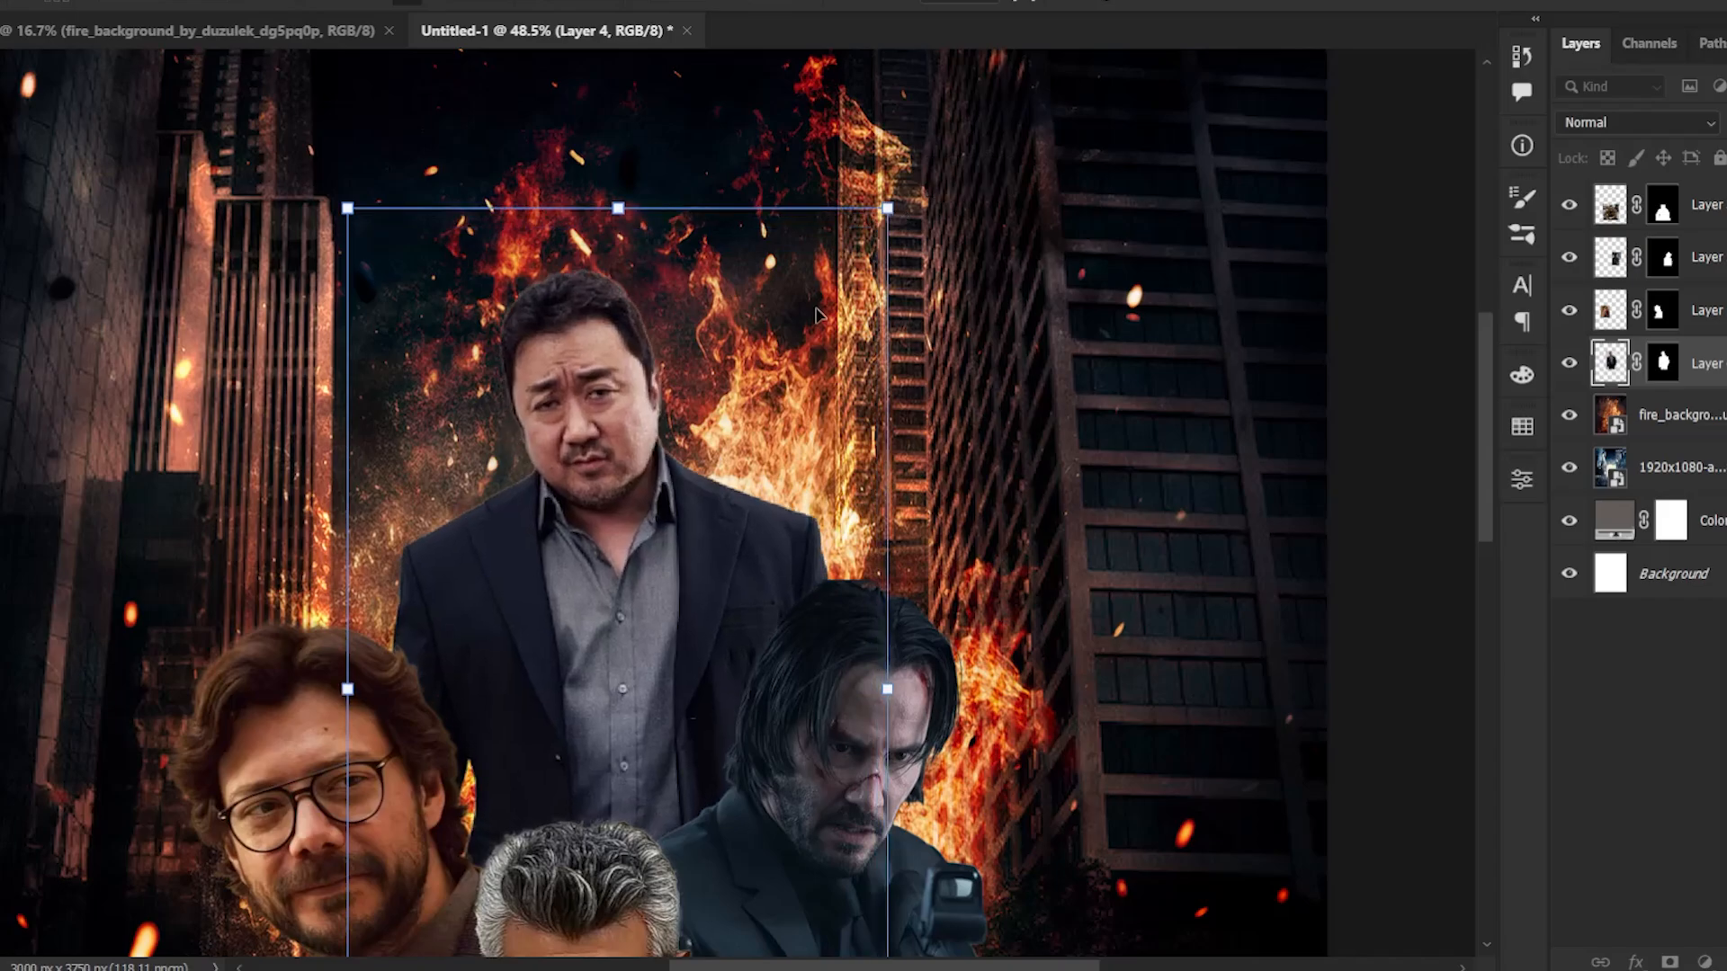
pyautogui.moveTo(682, 416); pyautogui.dragTo(694, 474)
pyautogui.click(1151, 3)
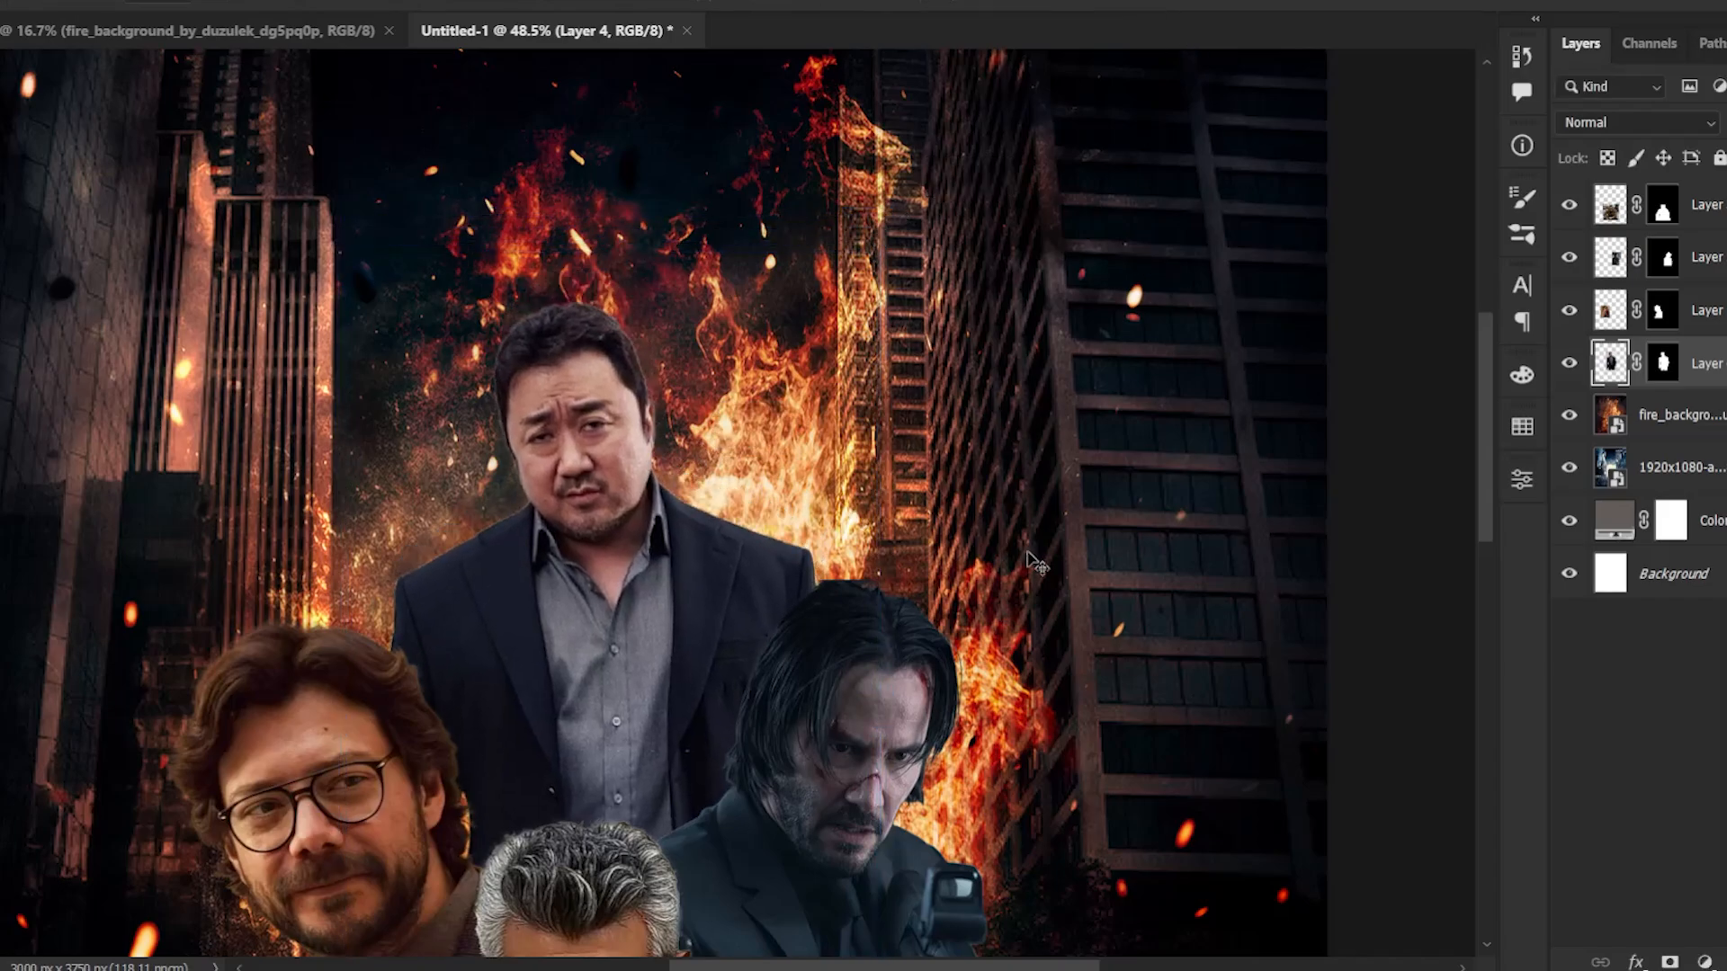
# - Place the dlf.pt-john-wick-png-311227 image of hands with guns across the lower part of the poster
pyautogui.scroll(-4, 1034, 550)
pyautogui.moveTo(975, 642); pyautogui.dragTo(932, 420)
pyautogui.scroll(2, 819, 657)
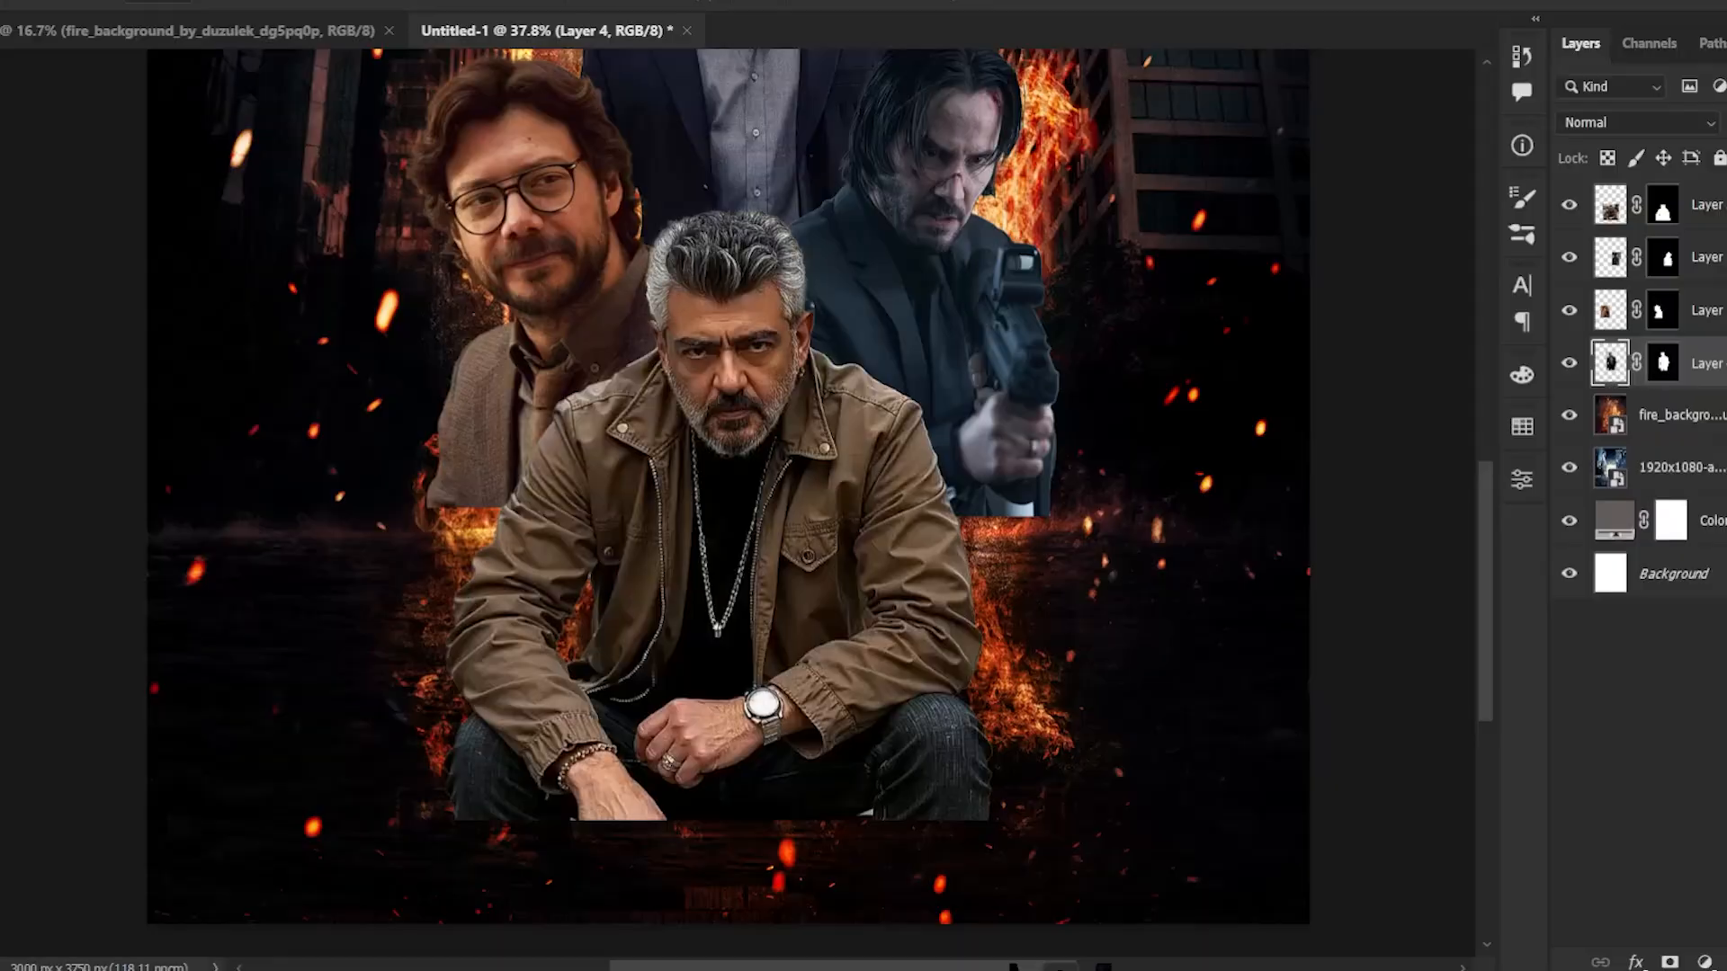
pyautogui.moveTo(1043, 966); pyautogui.dragTo(694, 723)
pyautogui.moveTo(882, 542); pyautogui.dragTo(908, 719)
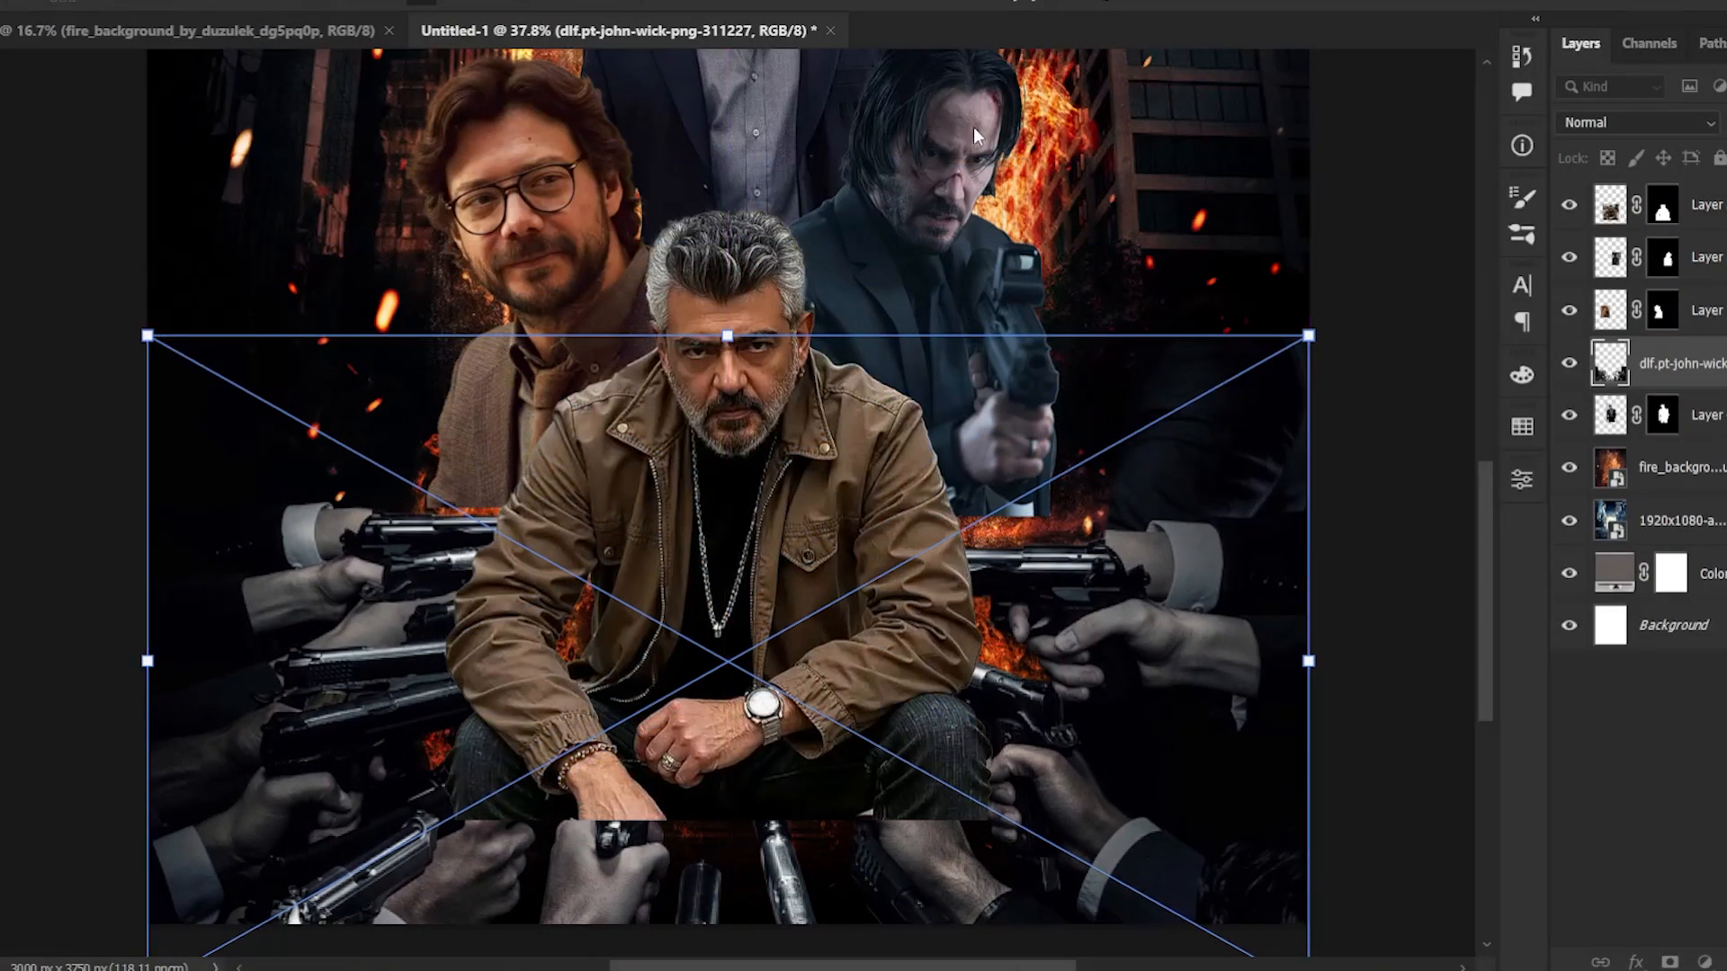
pyautogui.click(1139, 1)
# - Move the guns image above all cutouts in the layer order and group the four cutout layers
pyautogui.moveTo(1719, 367); pyautogui.dragTo(1718, 203)
pyautogui.moveTo(1047, 666); pyautogui.dragTo(952, 682)
pyautogui.moveTo(1249, 588); pyautogui.dragTo(1101, 615)
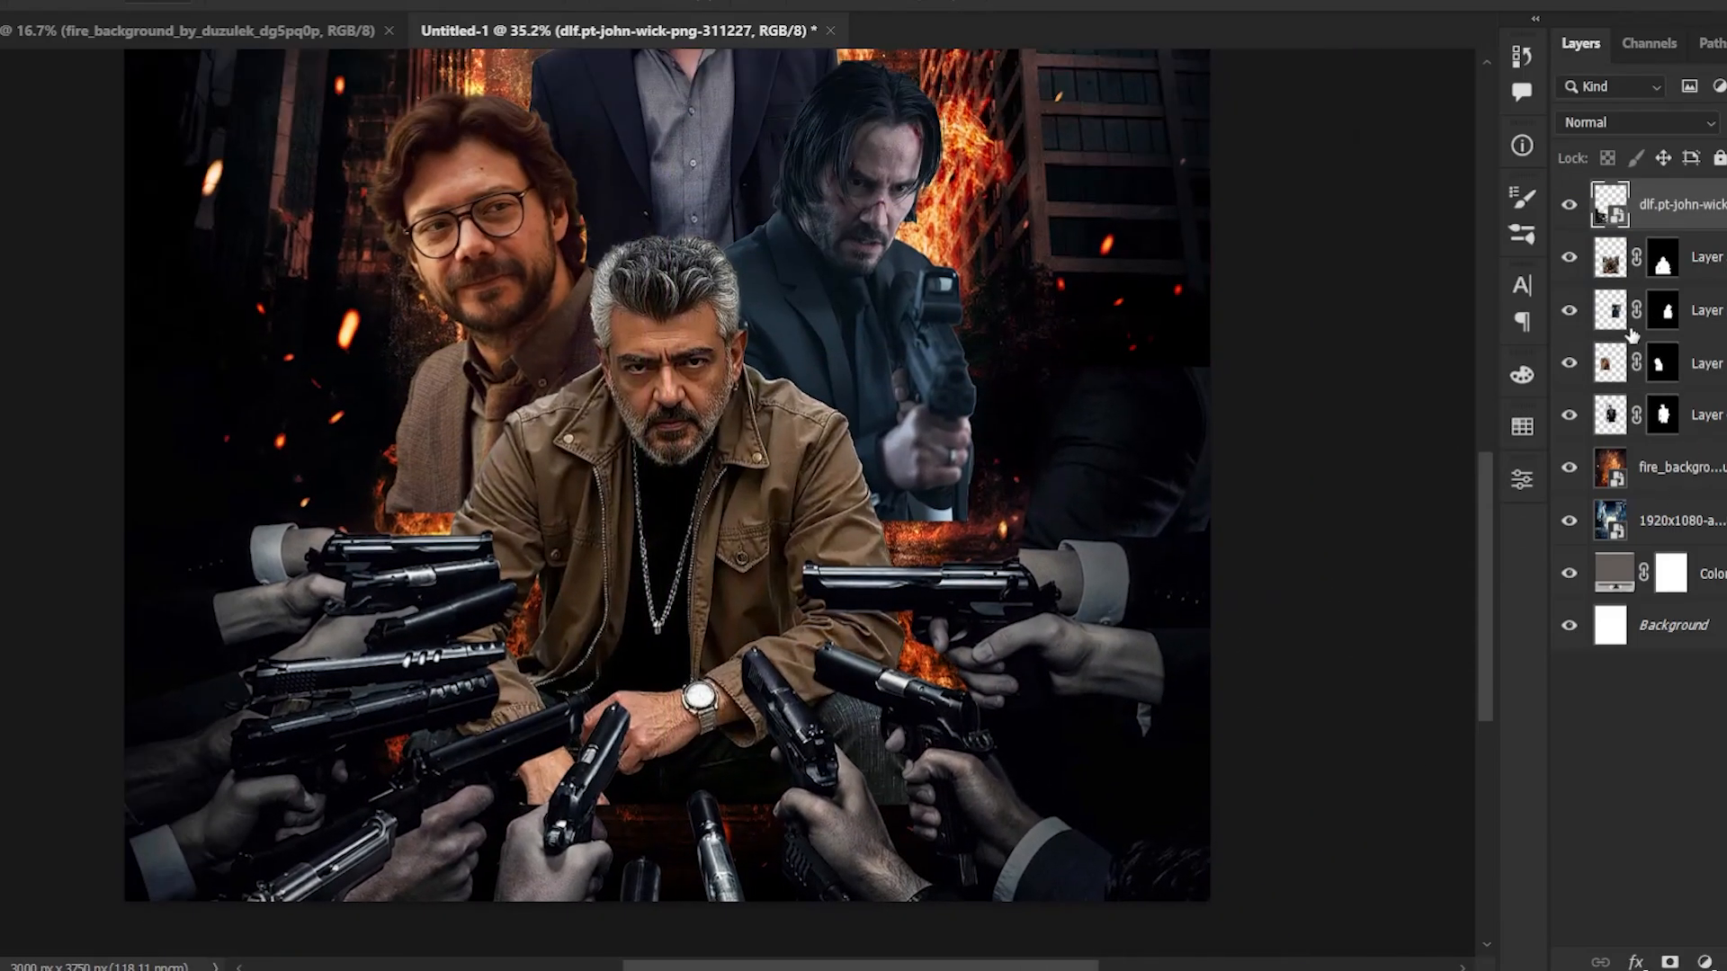
pyautogui.click(1707, 415)
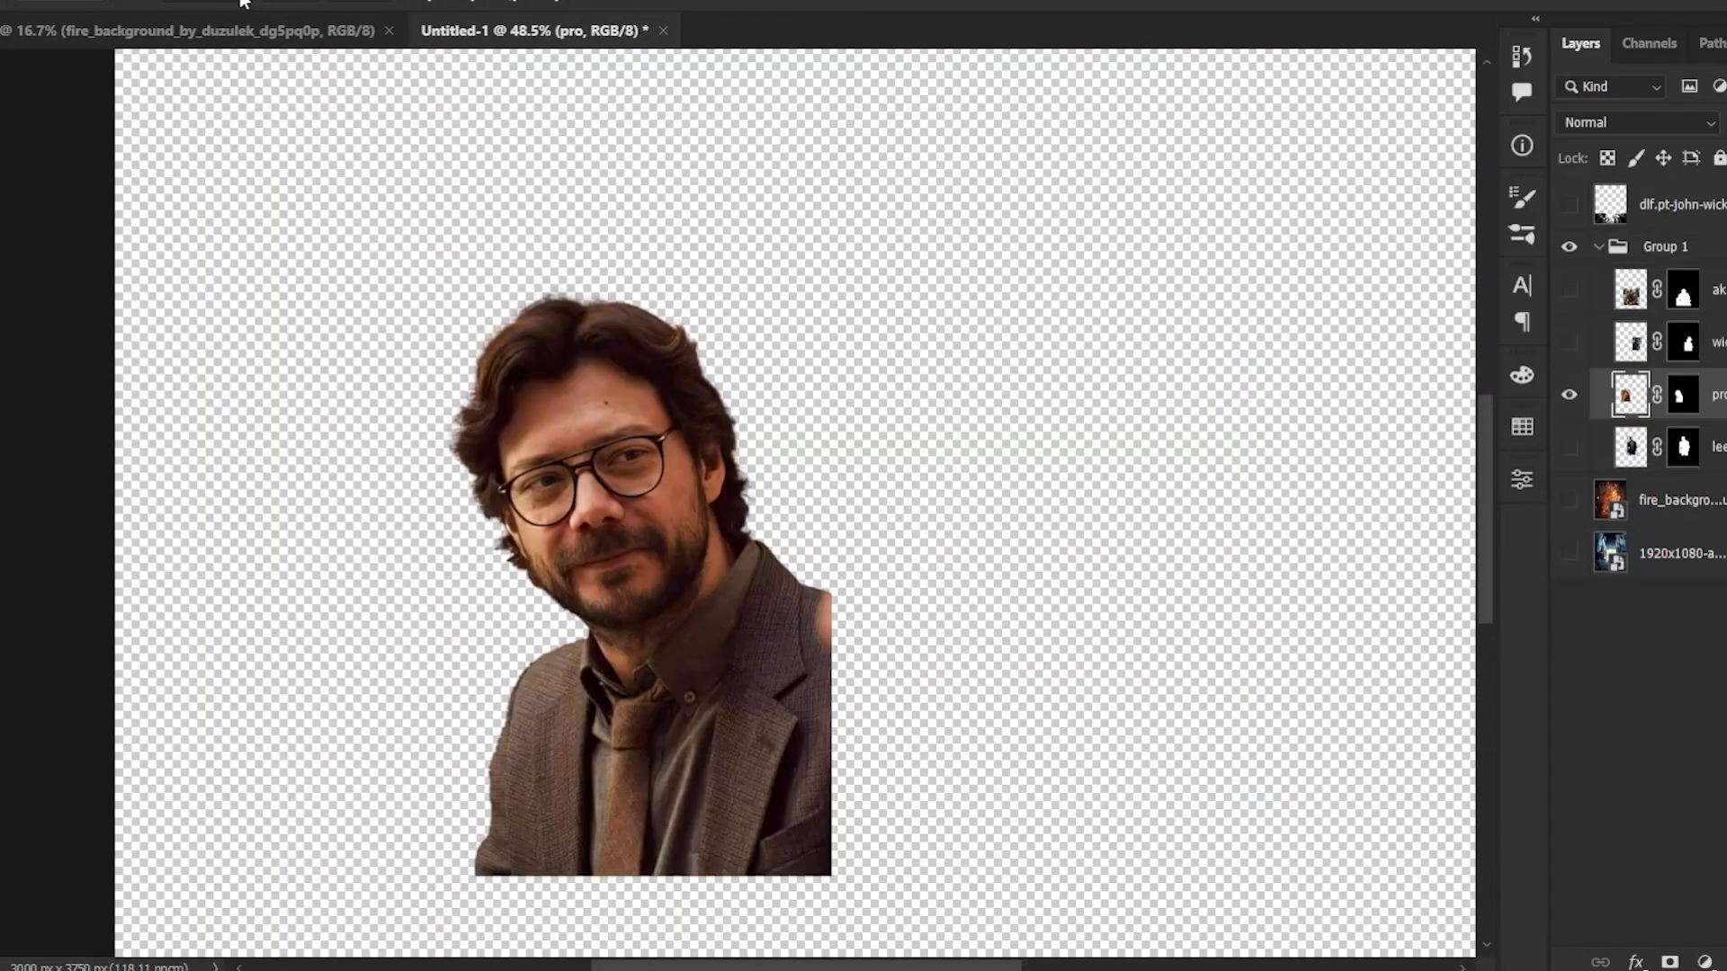
# - Liquify the pro layer with a size 500 brush, stretching the jacket's cut-off lower and side edges outward
pyautogui.click(241, 2)
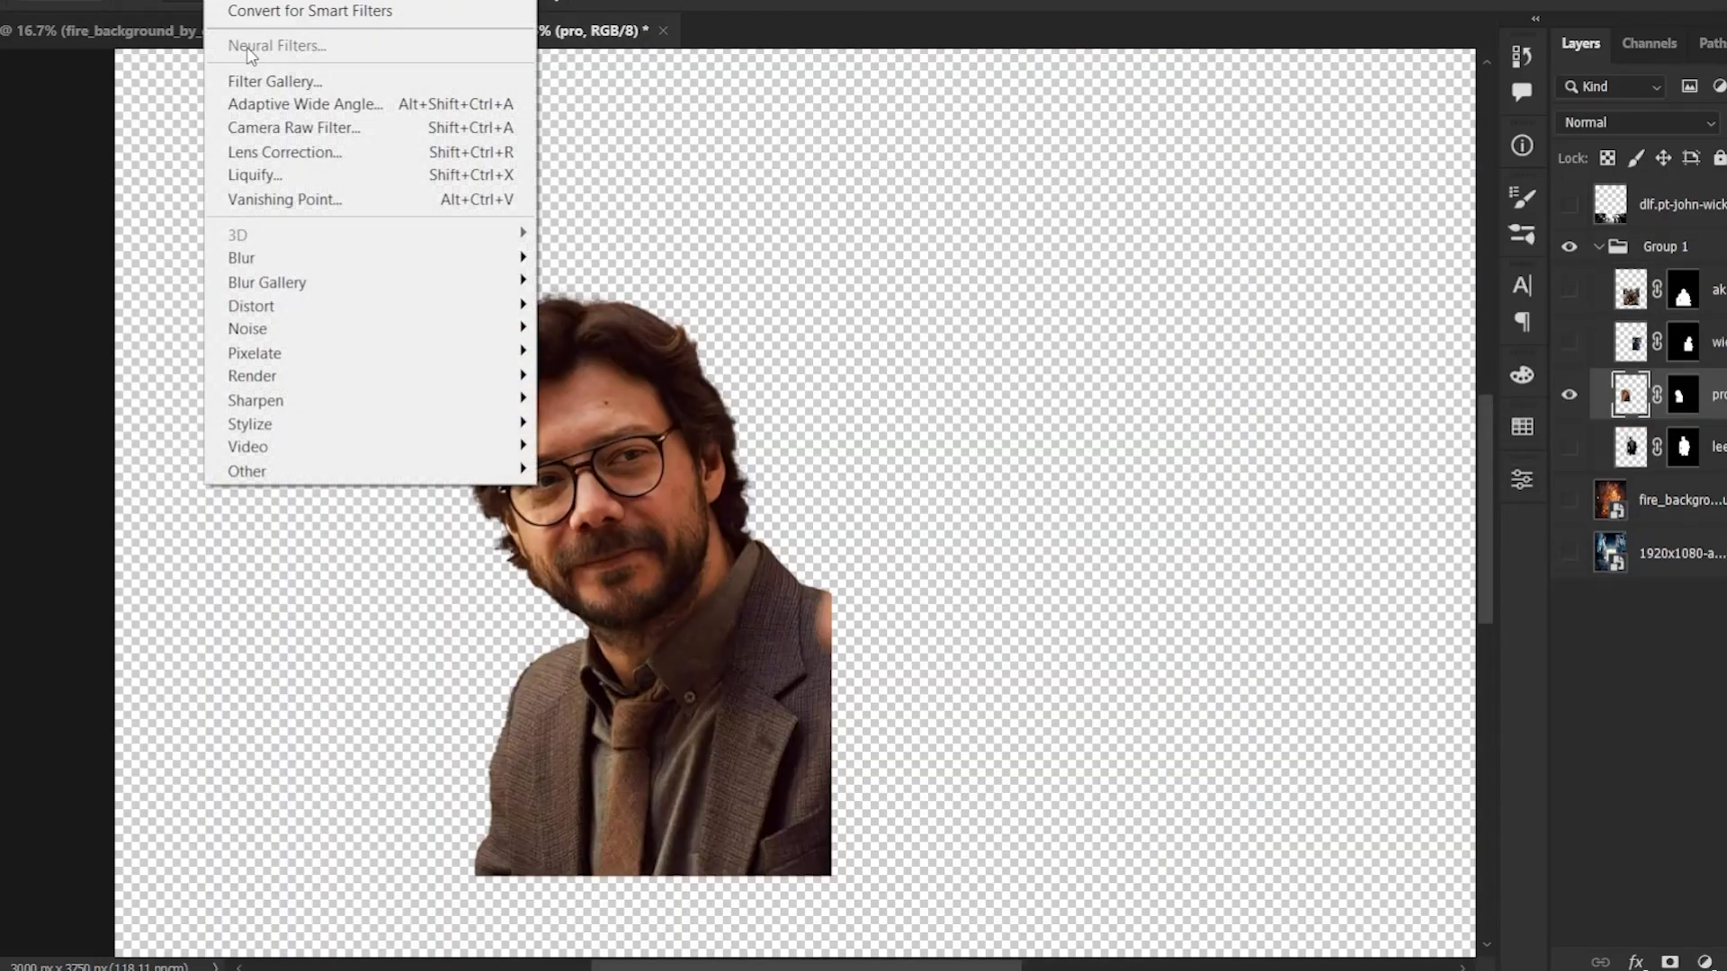
pyautogui.click(259, 174)
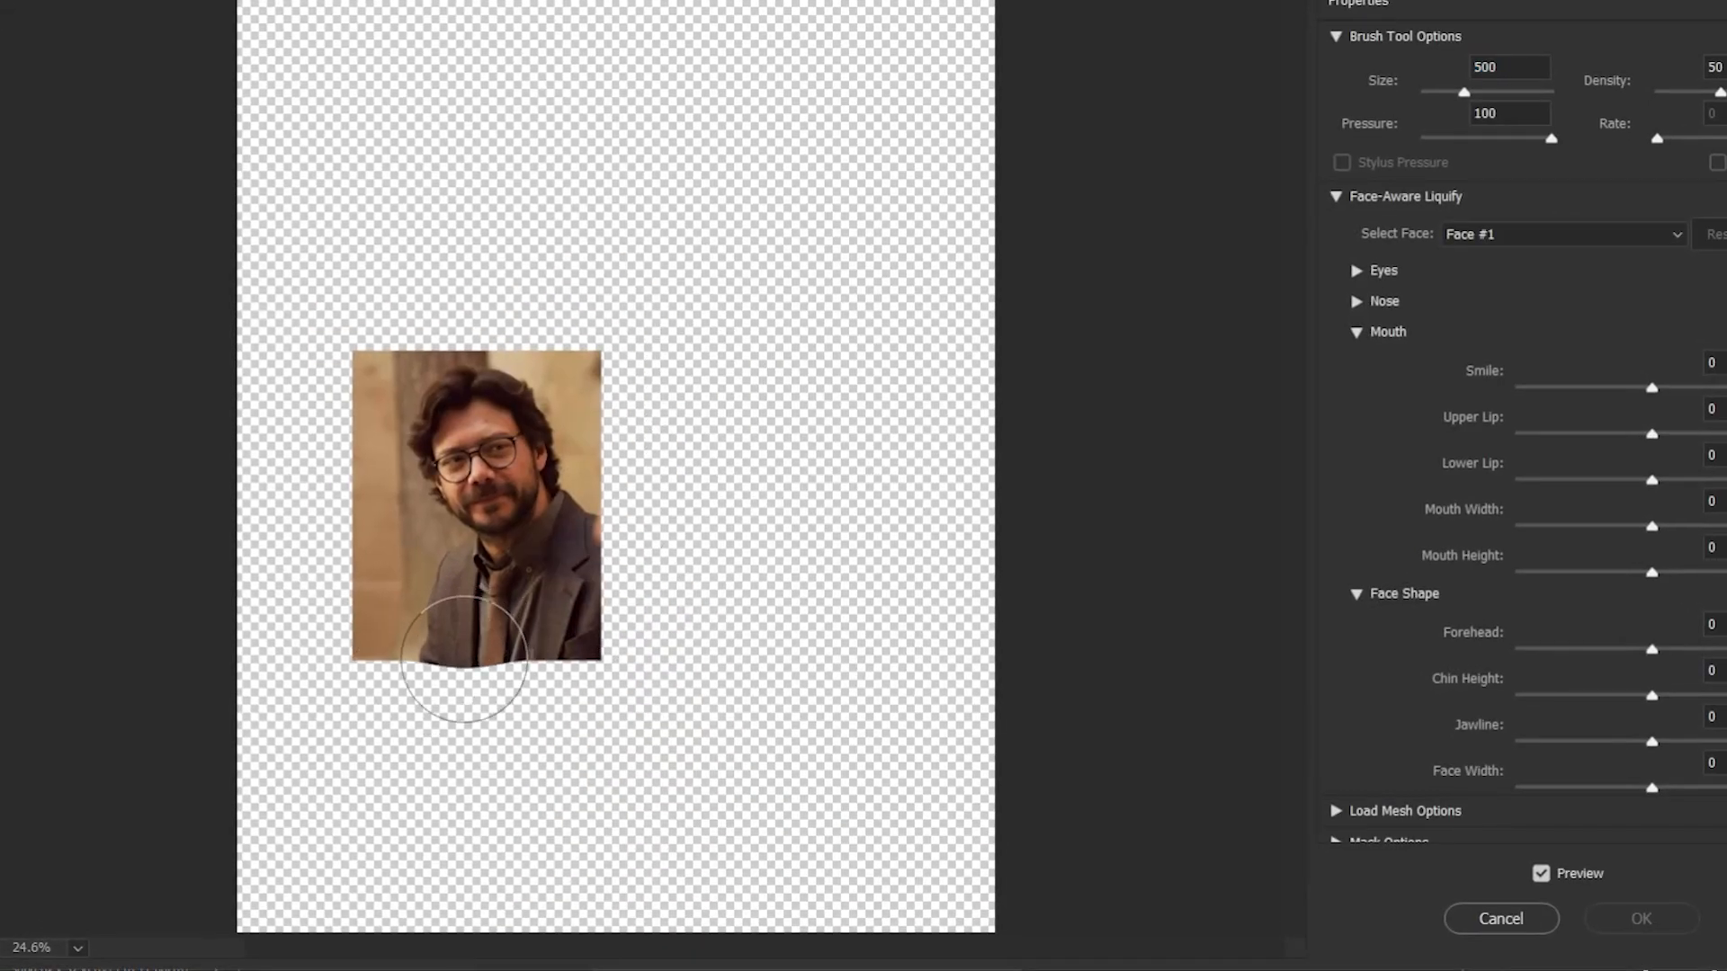
pyautogui.moveTo(465, 659)
pyautogui.mouseDown()
pyautogui.moveTo(522, 655)
pyautogui.moveTo(522, 689)
pyautogui.moveTo(557, 653)
pyautogui.moveTo(572, 692)
pyautogui.moveTo(602, 571)
pyautogui.moveTo(633, 550)
pyautogui.moveTo(650, 549)
pyautogui.moveTo(609, 604)
pyautogui.moveTo(643, 625)
pyautogui.moveTo(625, 594)
pyautogui.moveTo(638, 533)
pyautogui.moveTo(636, 676)
pyautogui.mouseUp()
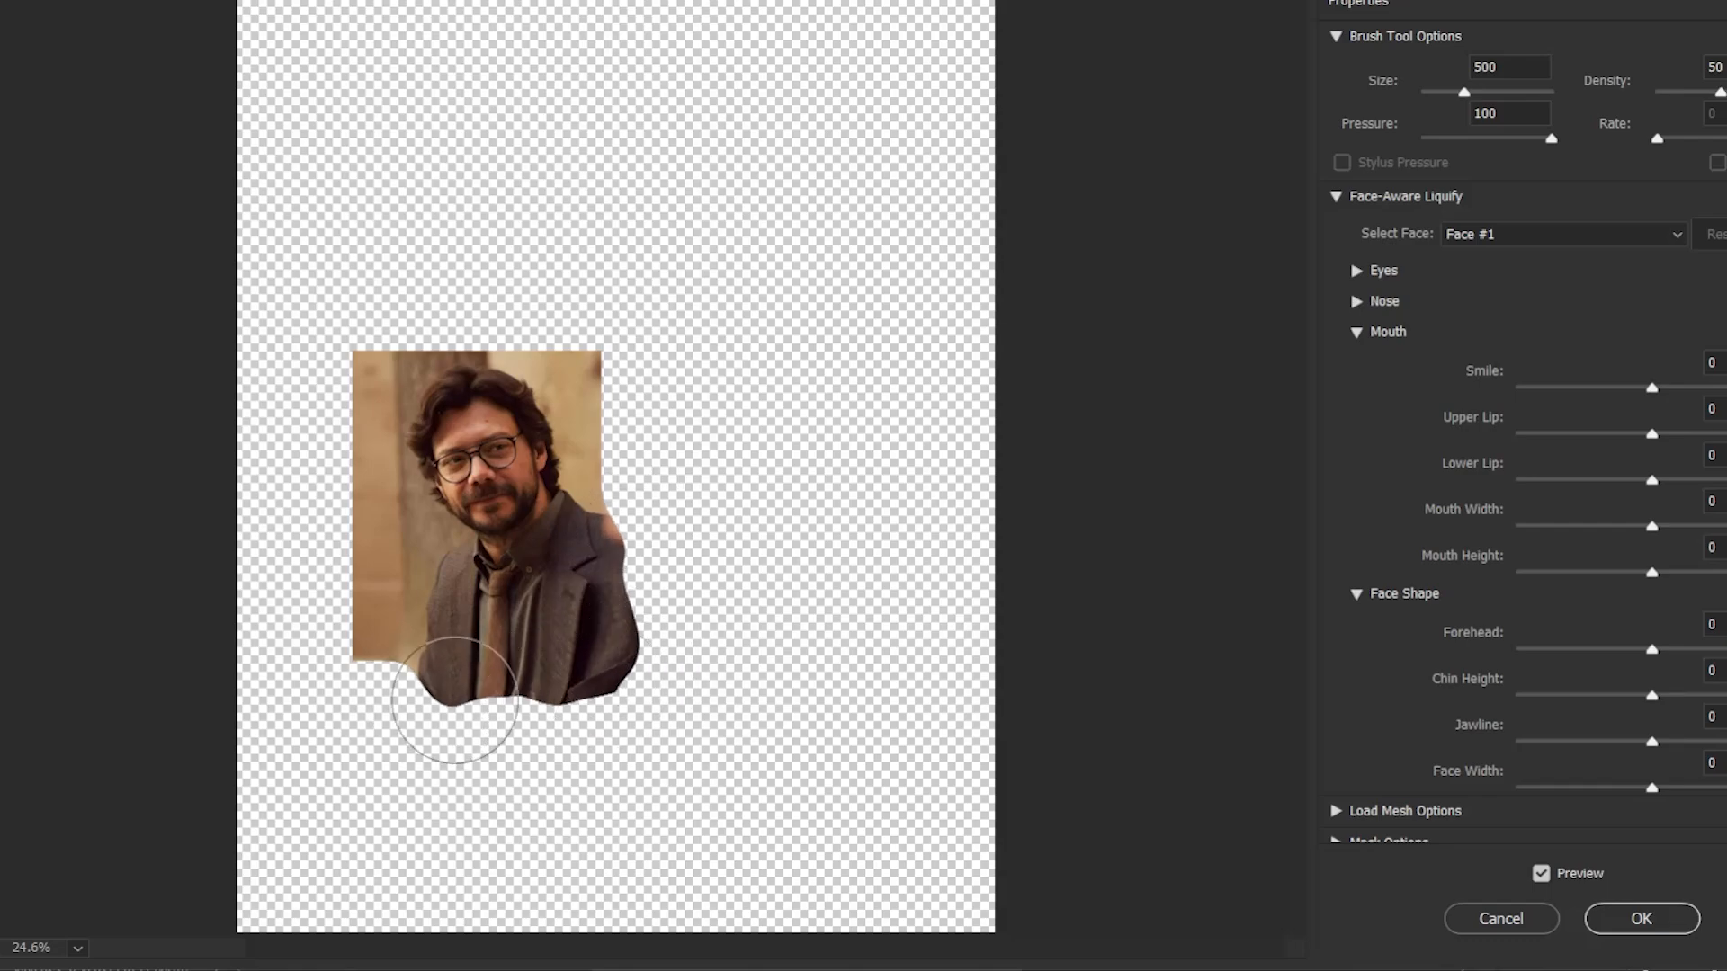
pyautogui.moveTo(455, 700); pyautogui.dragTo(502, 703)
pyautogui.click(1641, 919)
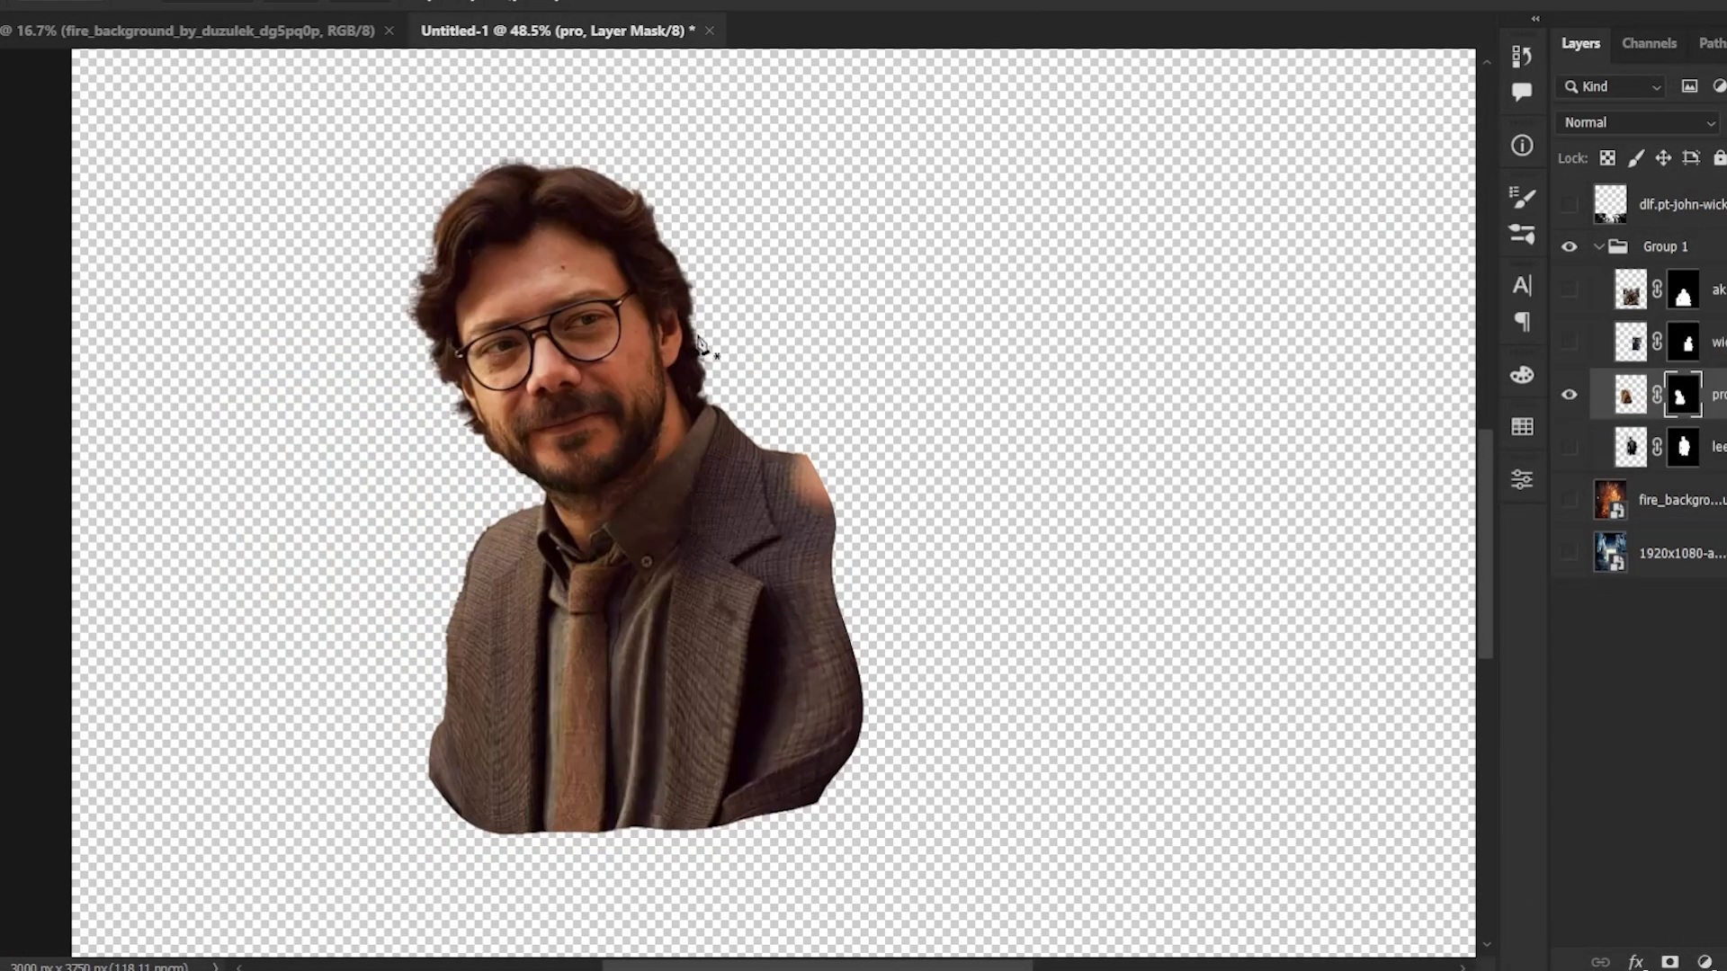
# - Select the hair and beard of the man with glasses with the lasso, excluding the face skin and mouth
pyautogui.scroll(4, 607, 387)
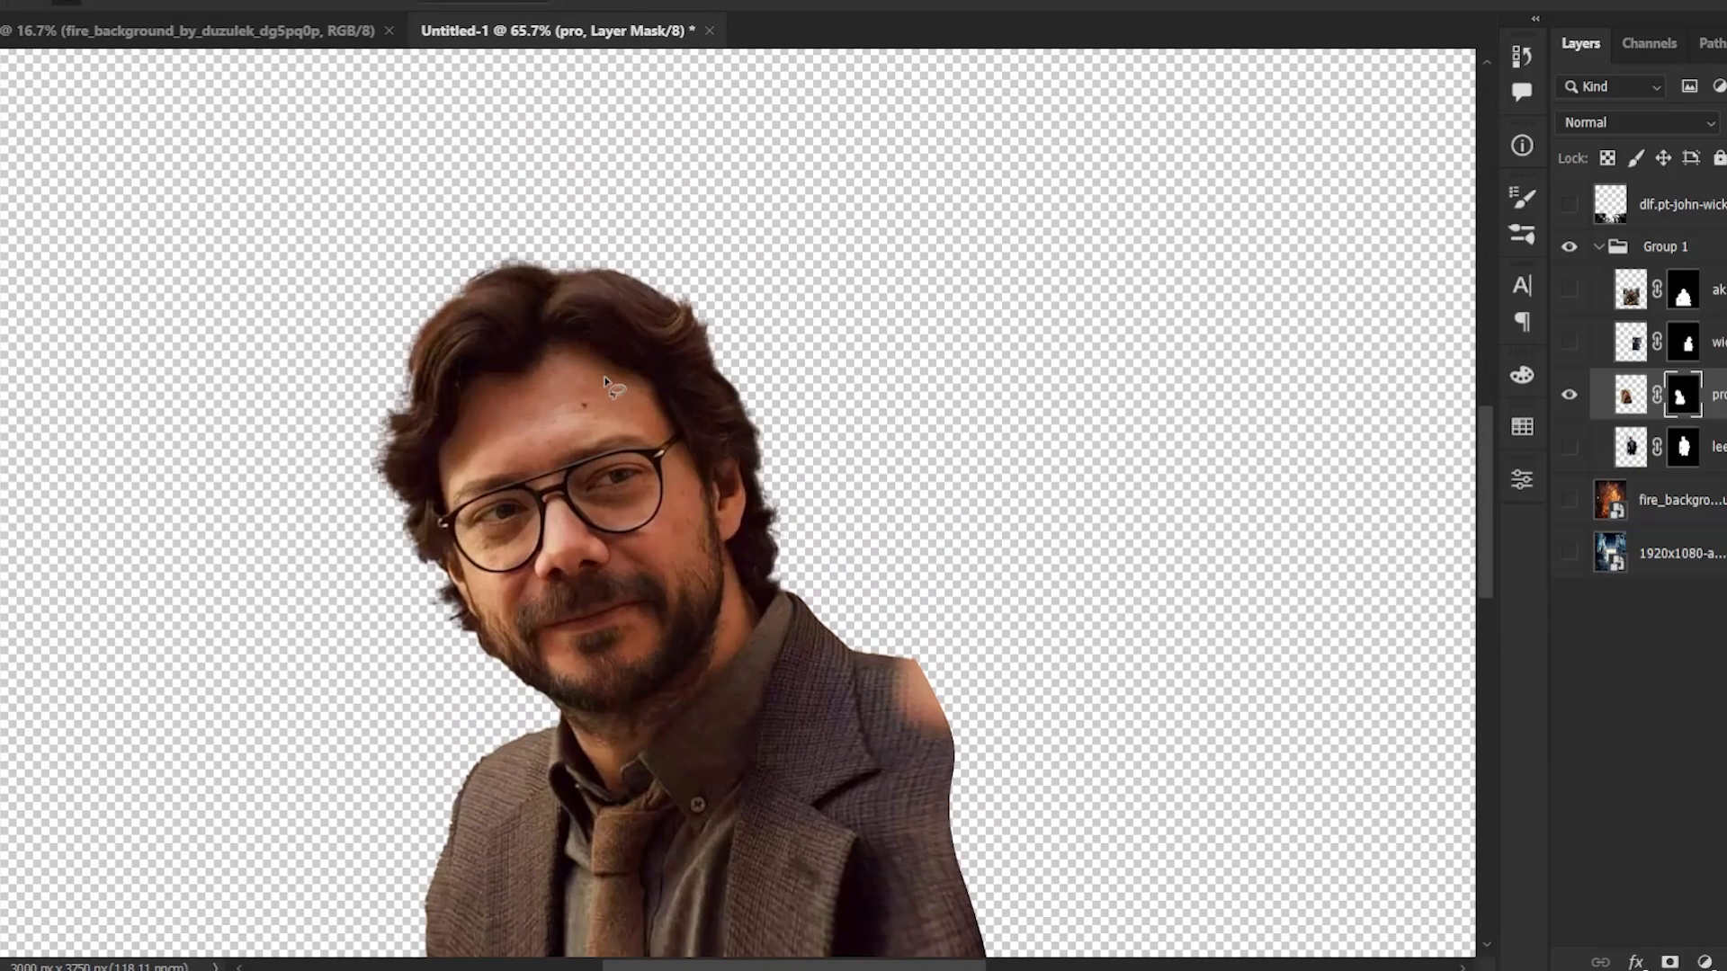
pyautogui.scroll(1, 532, 421)
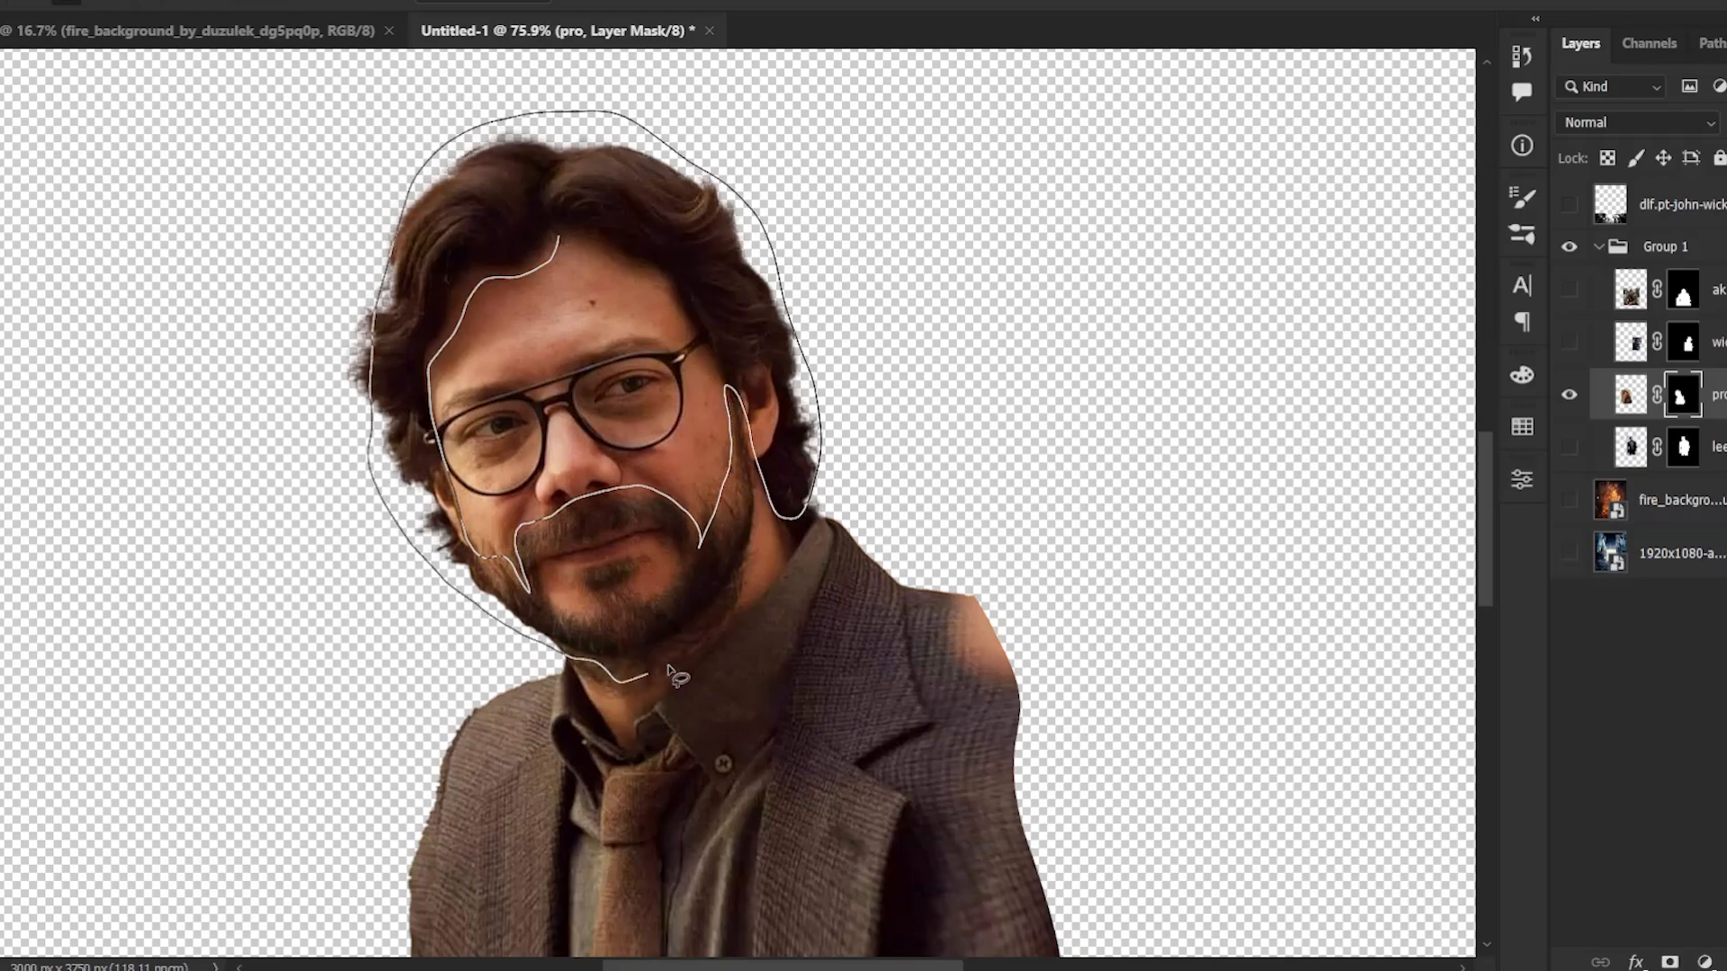
pyautogui.moveTo(754, 538); pyautogui.dragTo(752, 542)
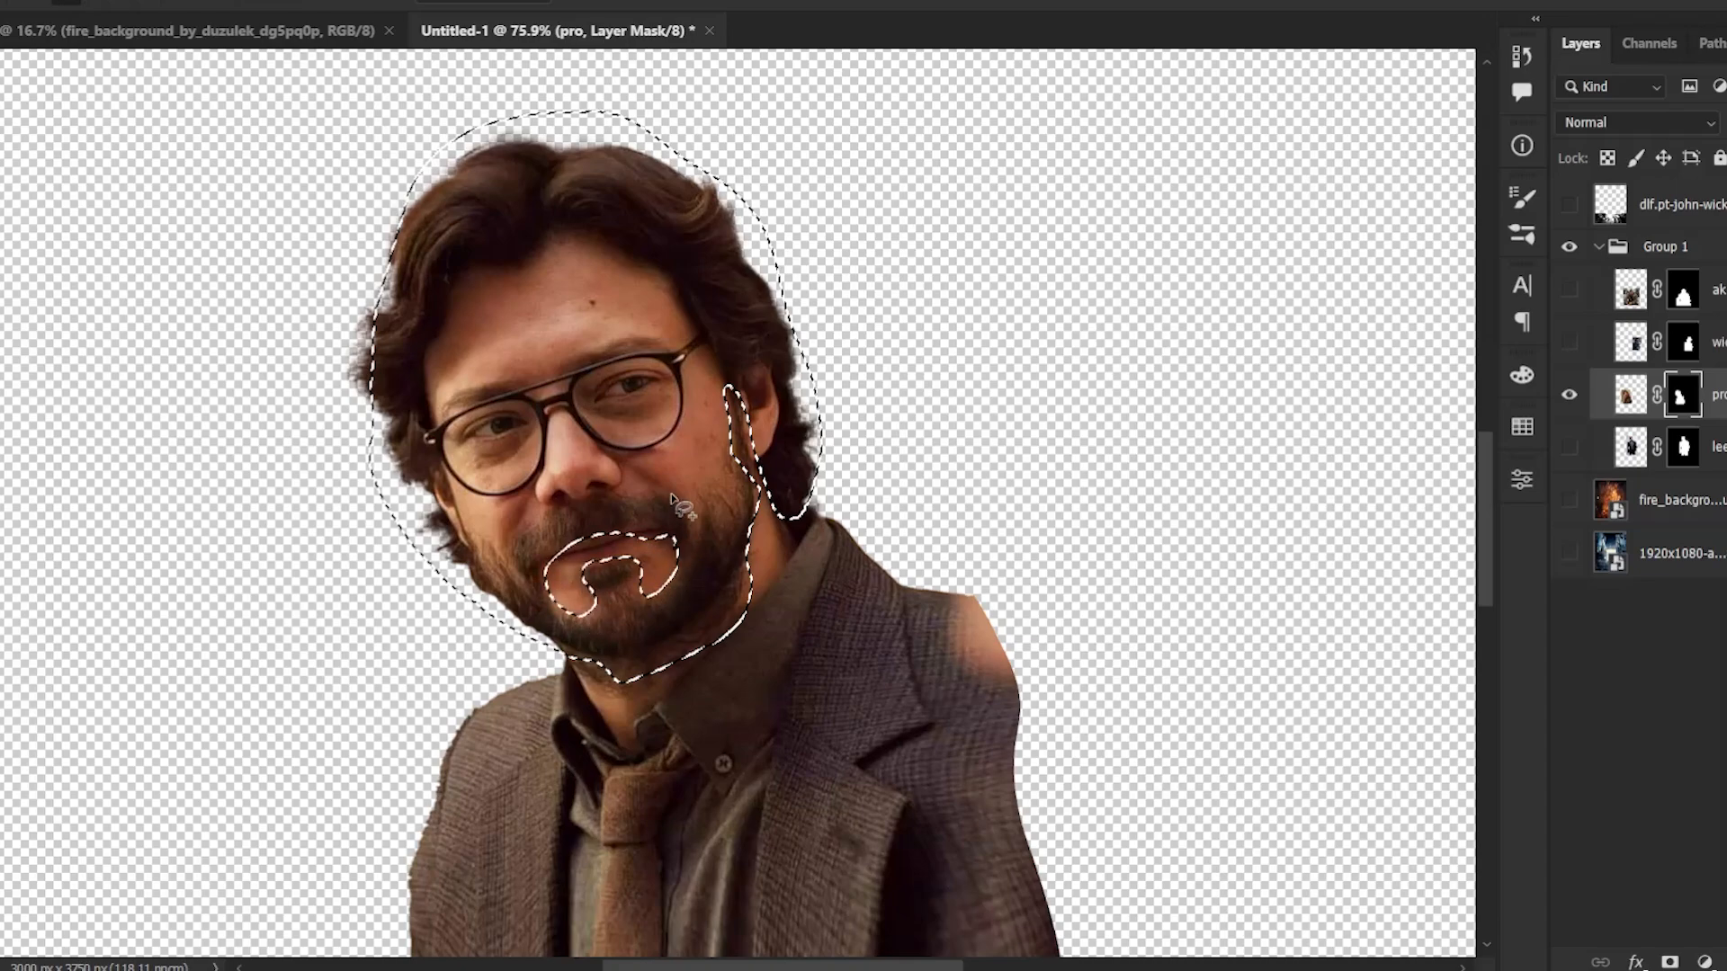
pyautogui.moveTo(621, 484); pyautogui.dragTo(664, 501)
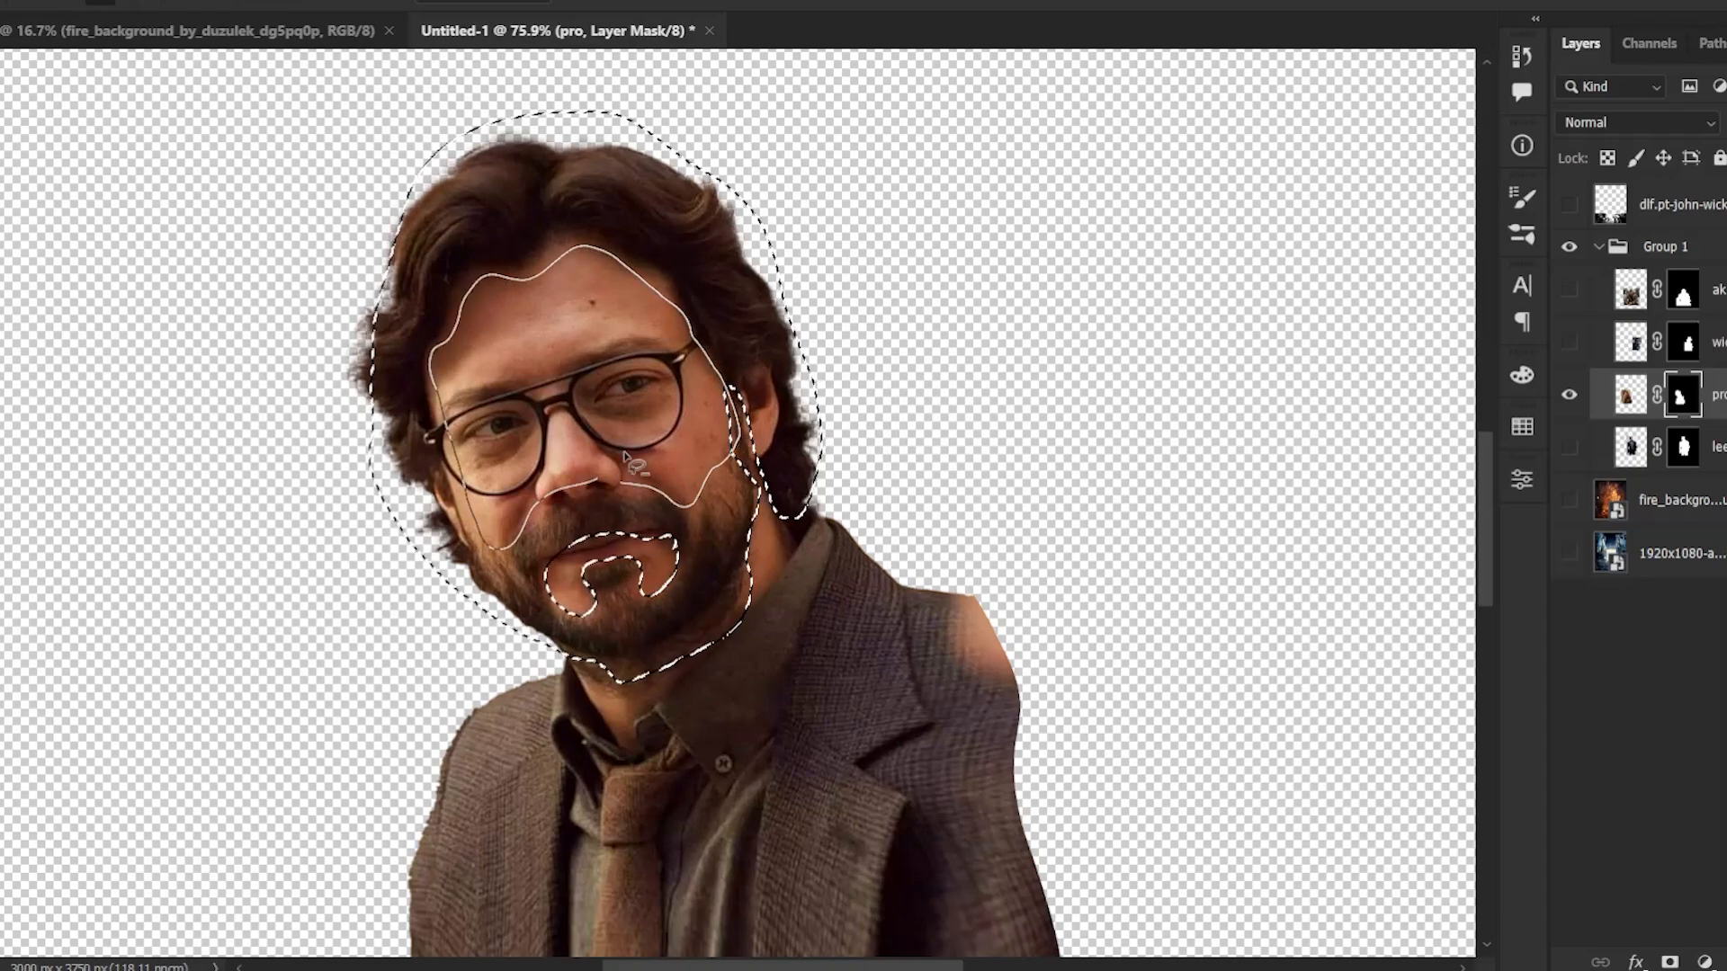
pyautogui.moveTo(624, 453); pyautogui.dragTo(620, 480)
pyautogui.moveTo(879, 473)
pyautogui.mouseDown()
pyautogui.moveTo(810, 517)
pyautogui.moveTo(870, 494)
pyautogui.mouseUp()
pyautogui.moveTo(596, 494); pyautogui.dragTo(621, 491)
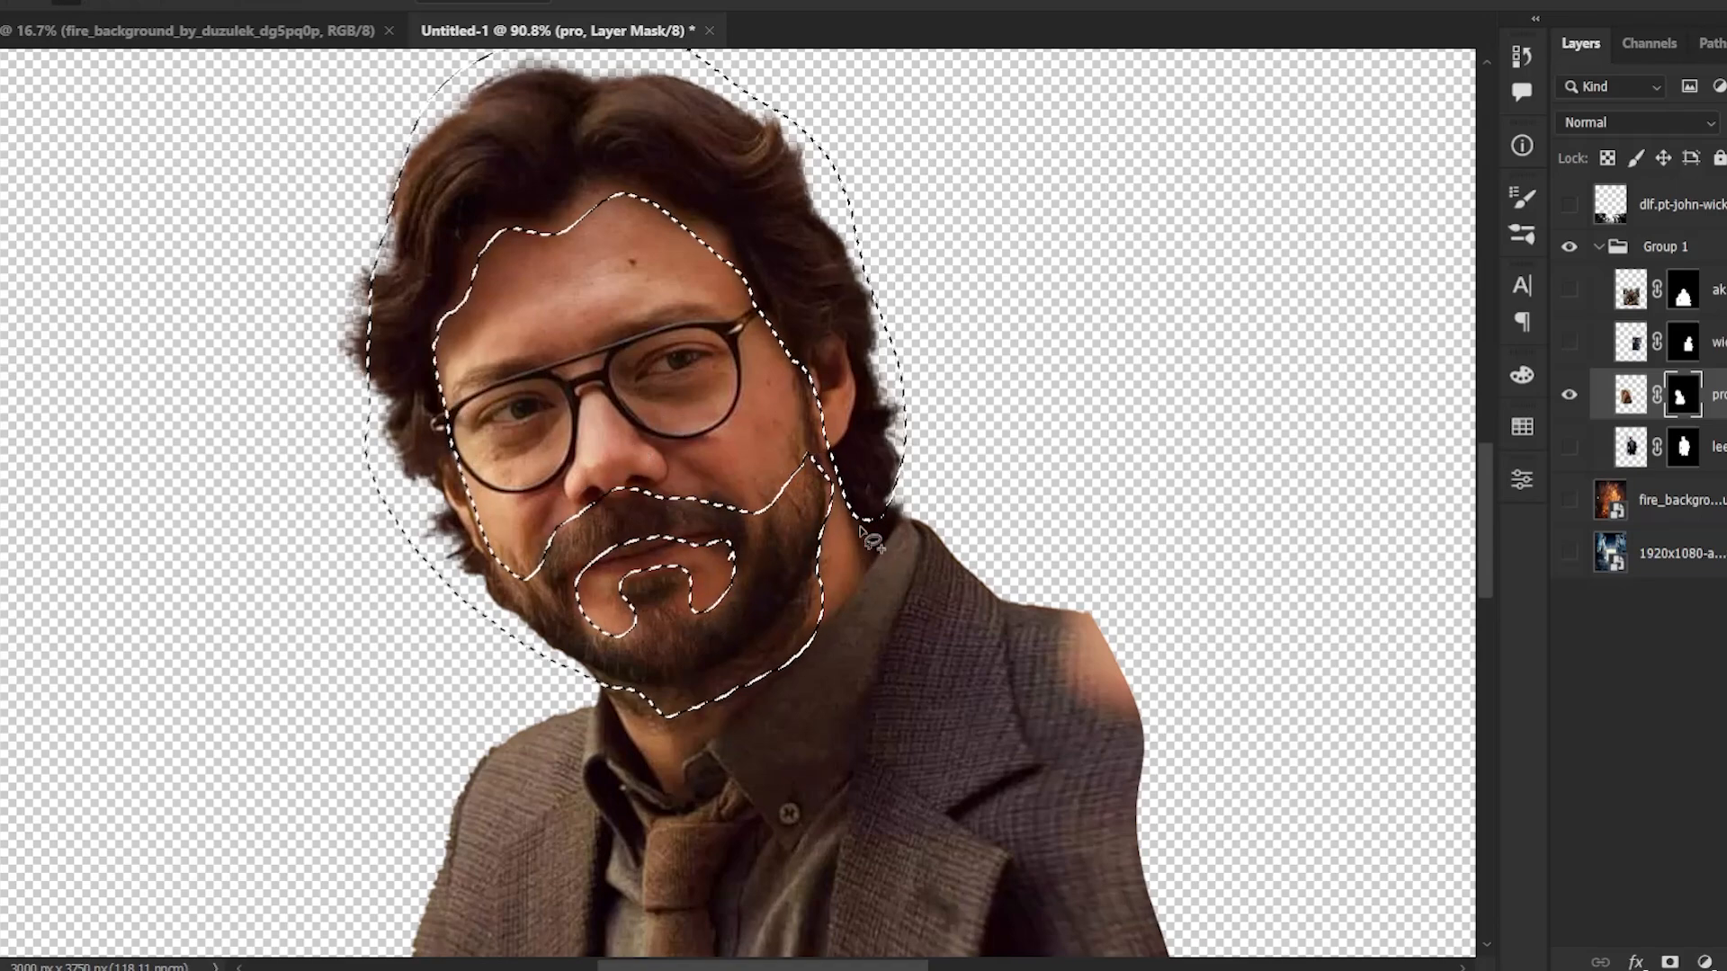
# - Feather the hair and beard selection by 15 pixels
pyautogui.rightClick(865, 429)
pyautogui.click(914, 483)
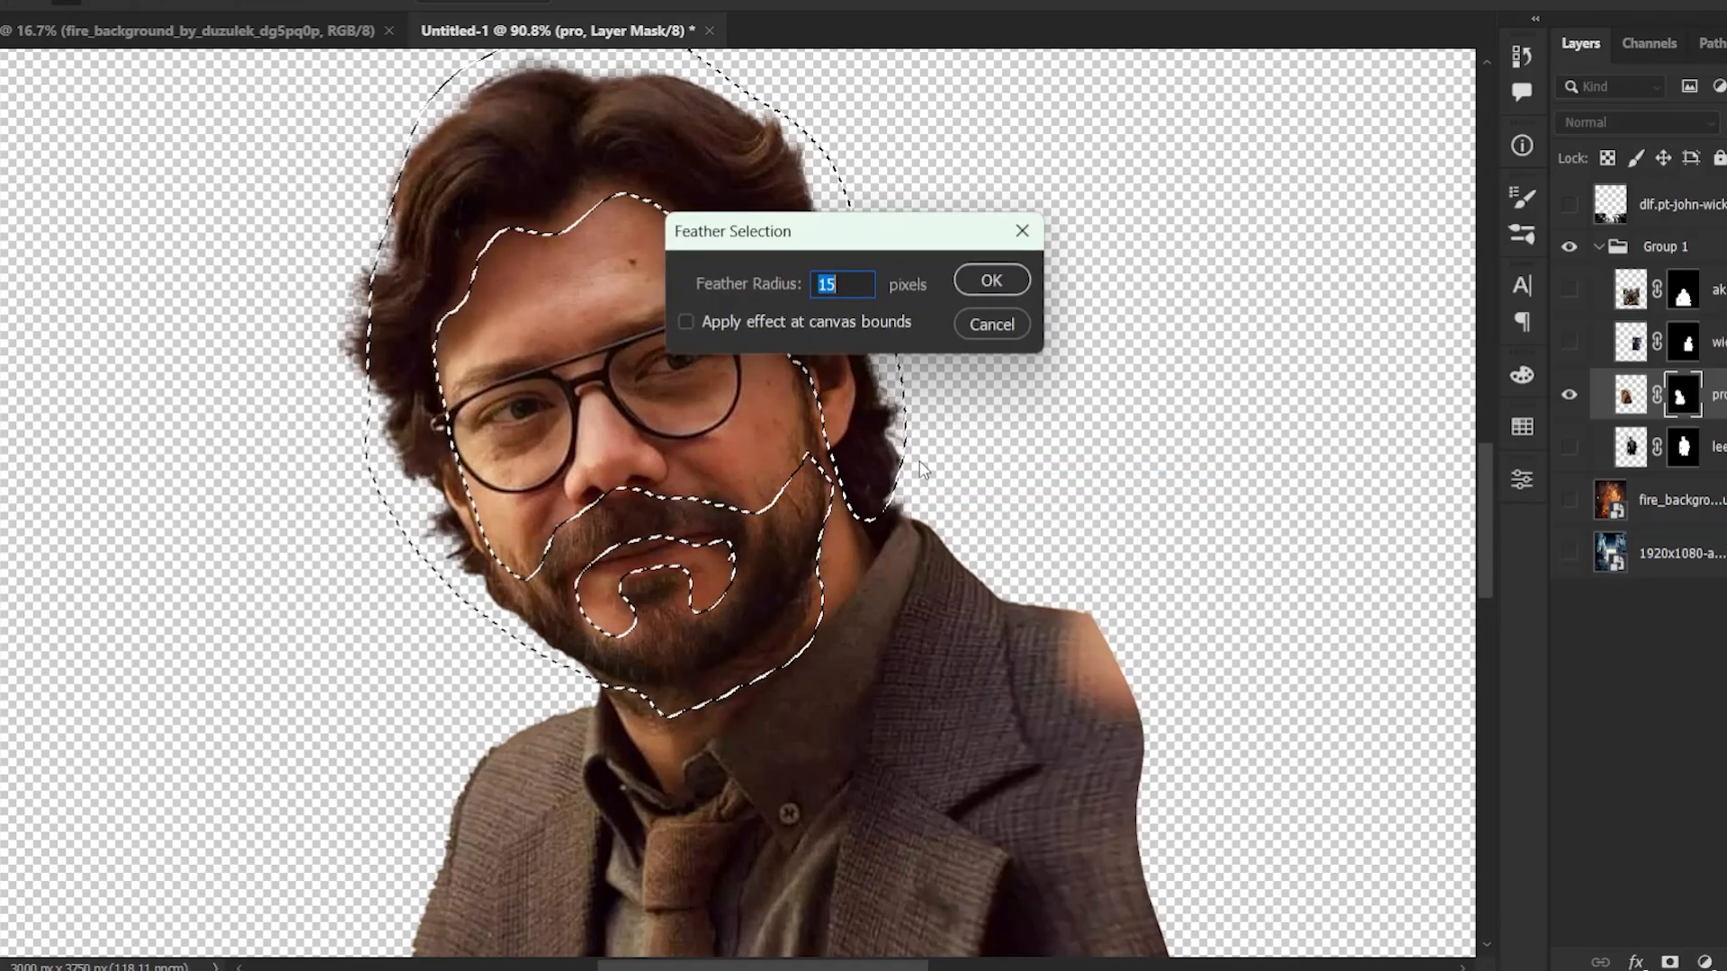
pyautogui.click(987, 278)
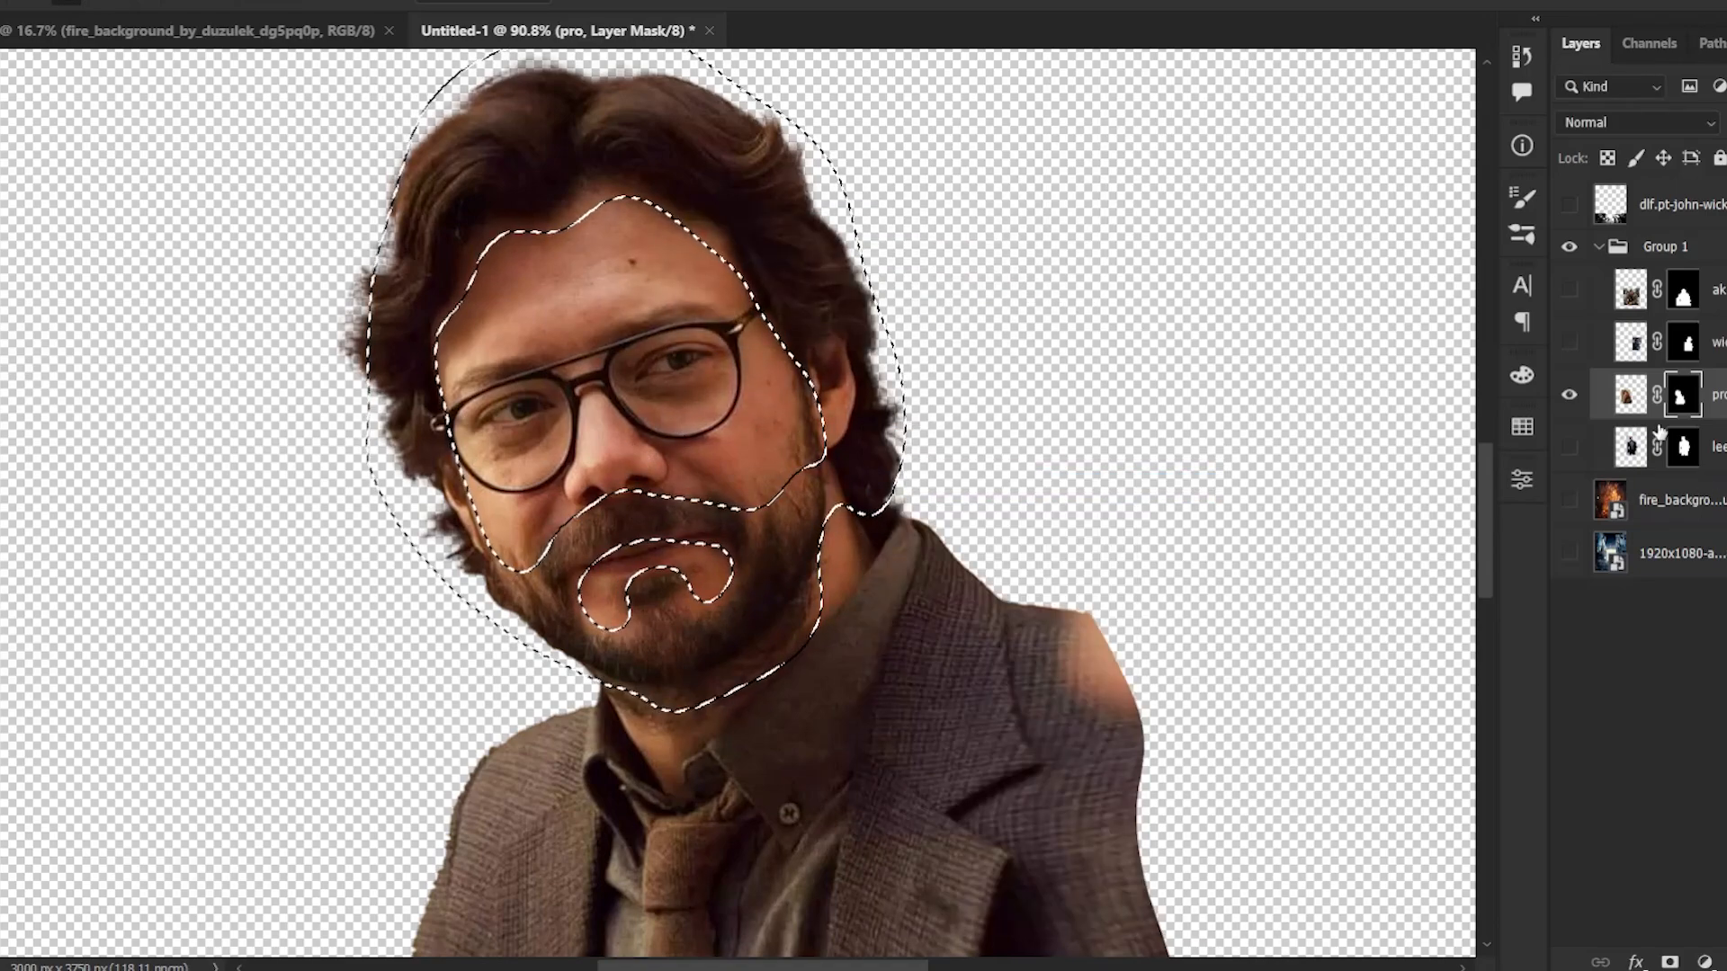
# - Adjust the Reds in the selected hair and beard to saturation -39 and lightness -12 on the pro layer's image
pyautogui.hotkey('ctrl', '2')
pyautogui.hotkey('ctrl', 'u')
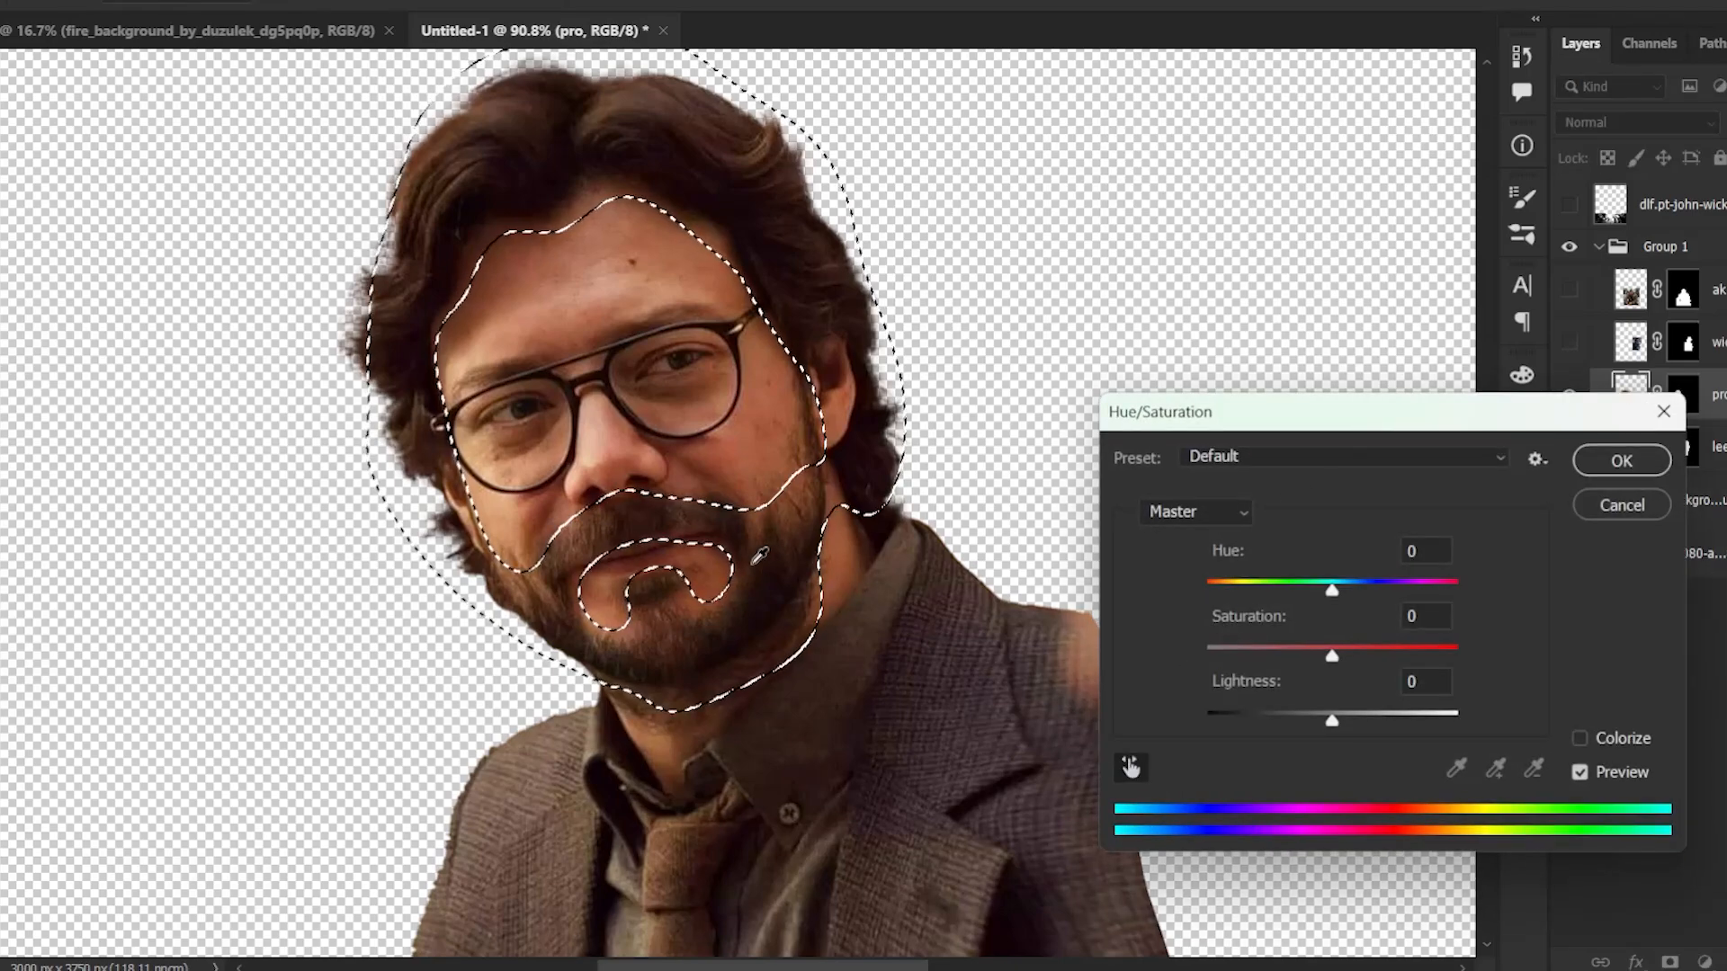
pyautogui.click(801, 524)
pyautogui.moveTo(1287, 666); pyautogui.dragTo(1297, 650)
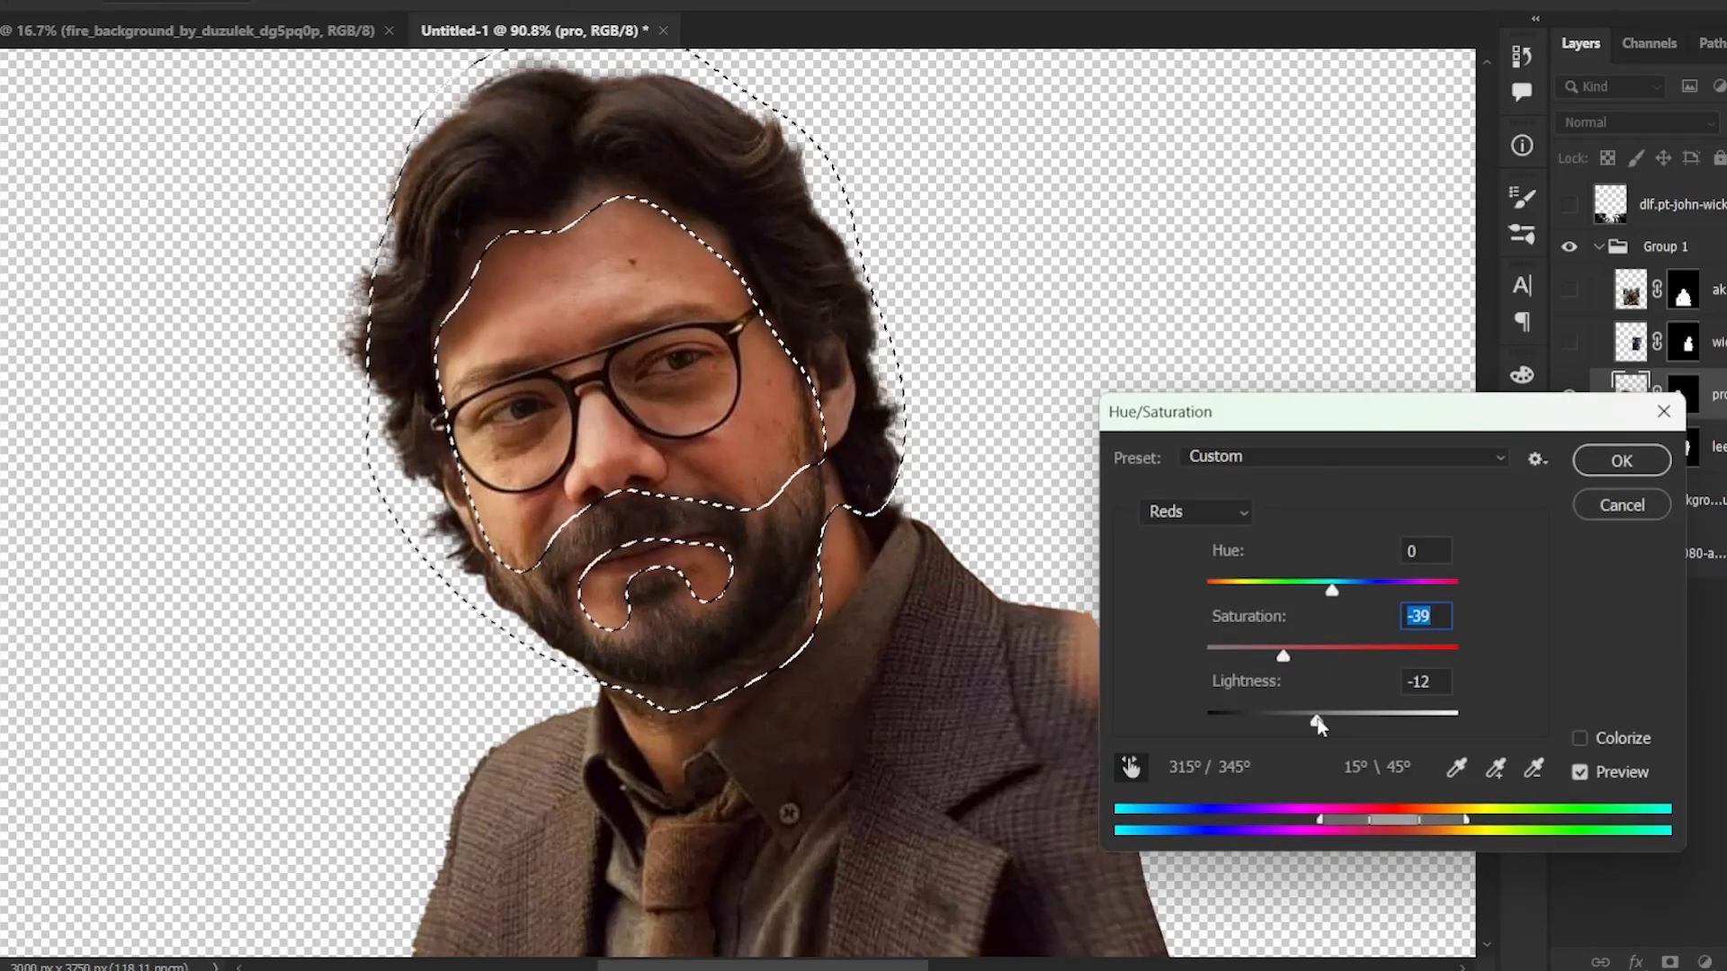
pyautogui.click(1622, 459)
# - Select the jacket, shirt and tie of the man with glasses with the lasso, following the collar line
pyautogui.scroll(-4, 1034, 540)
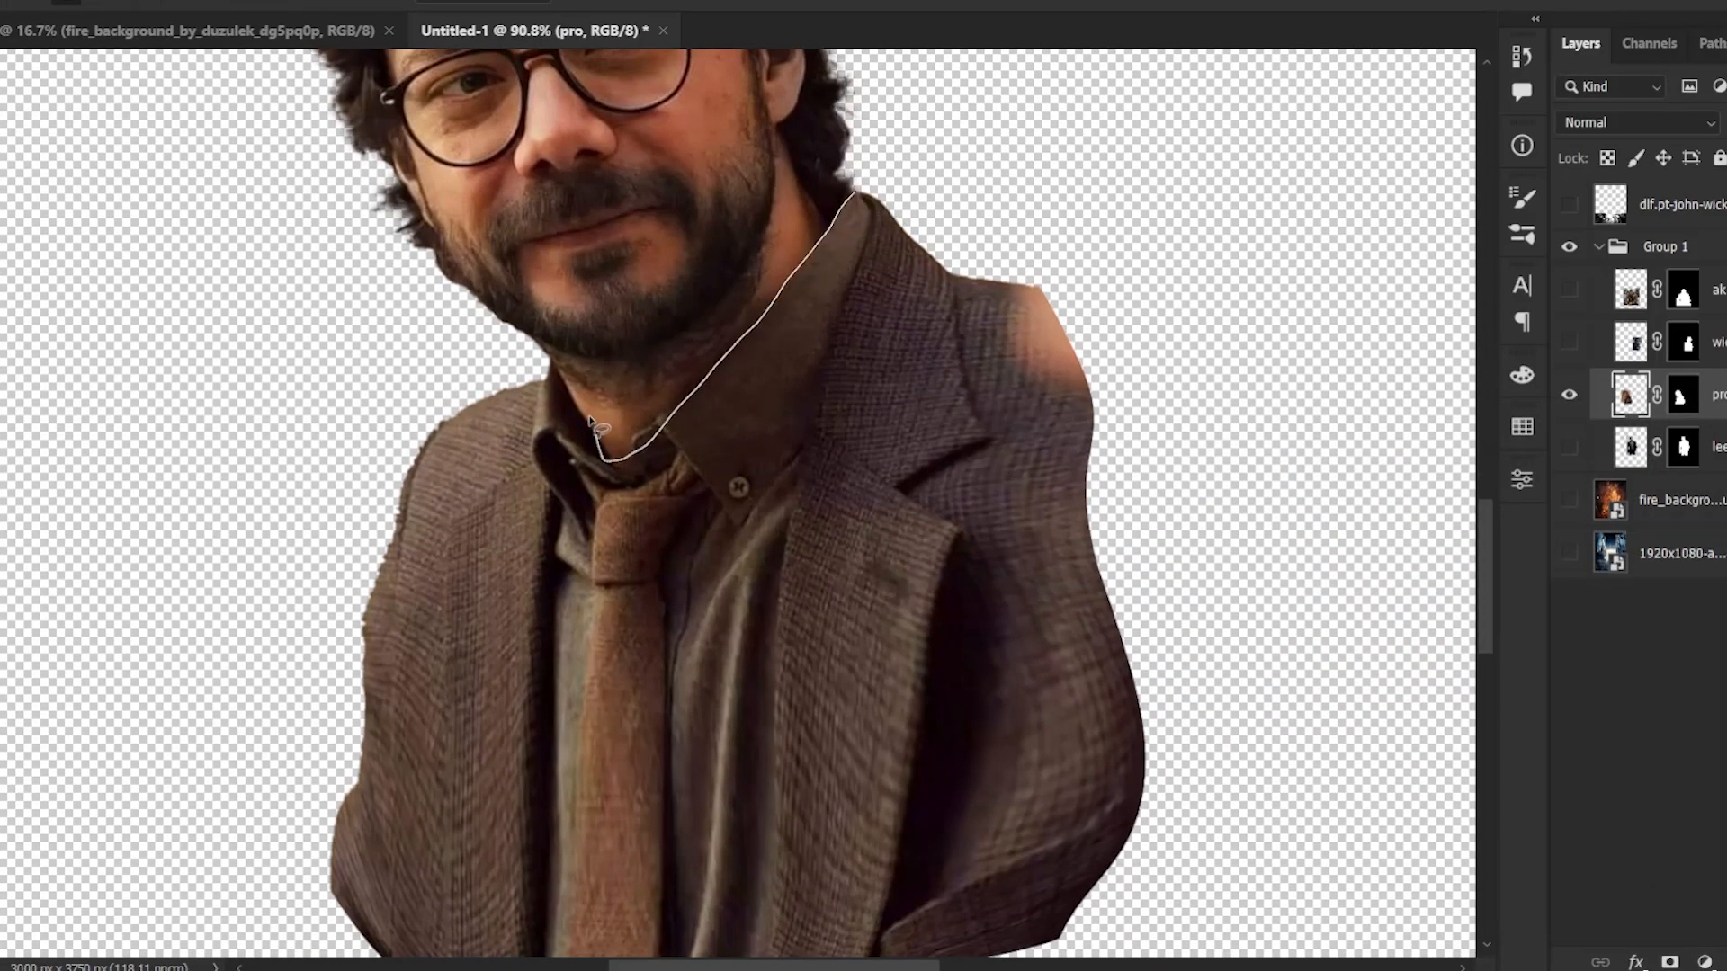
pyautogui.moveTo(1115, 288); pyautogui.dragTo(936, 189)
pyautogui.scroll(-3, 989, 540)
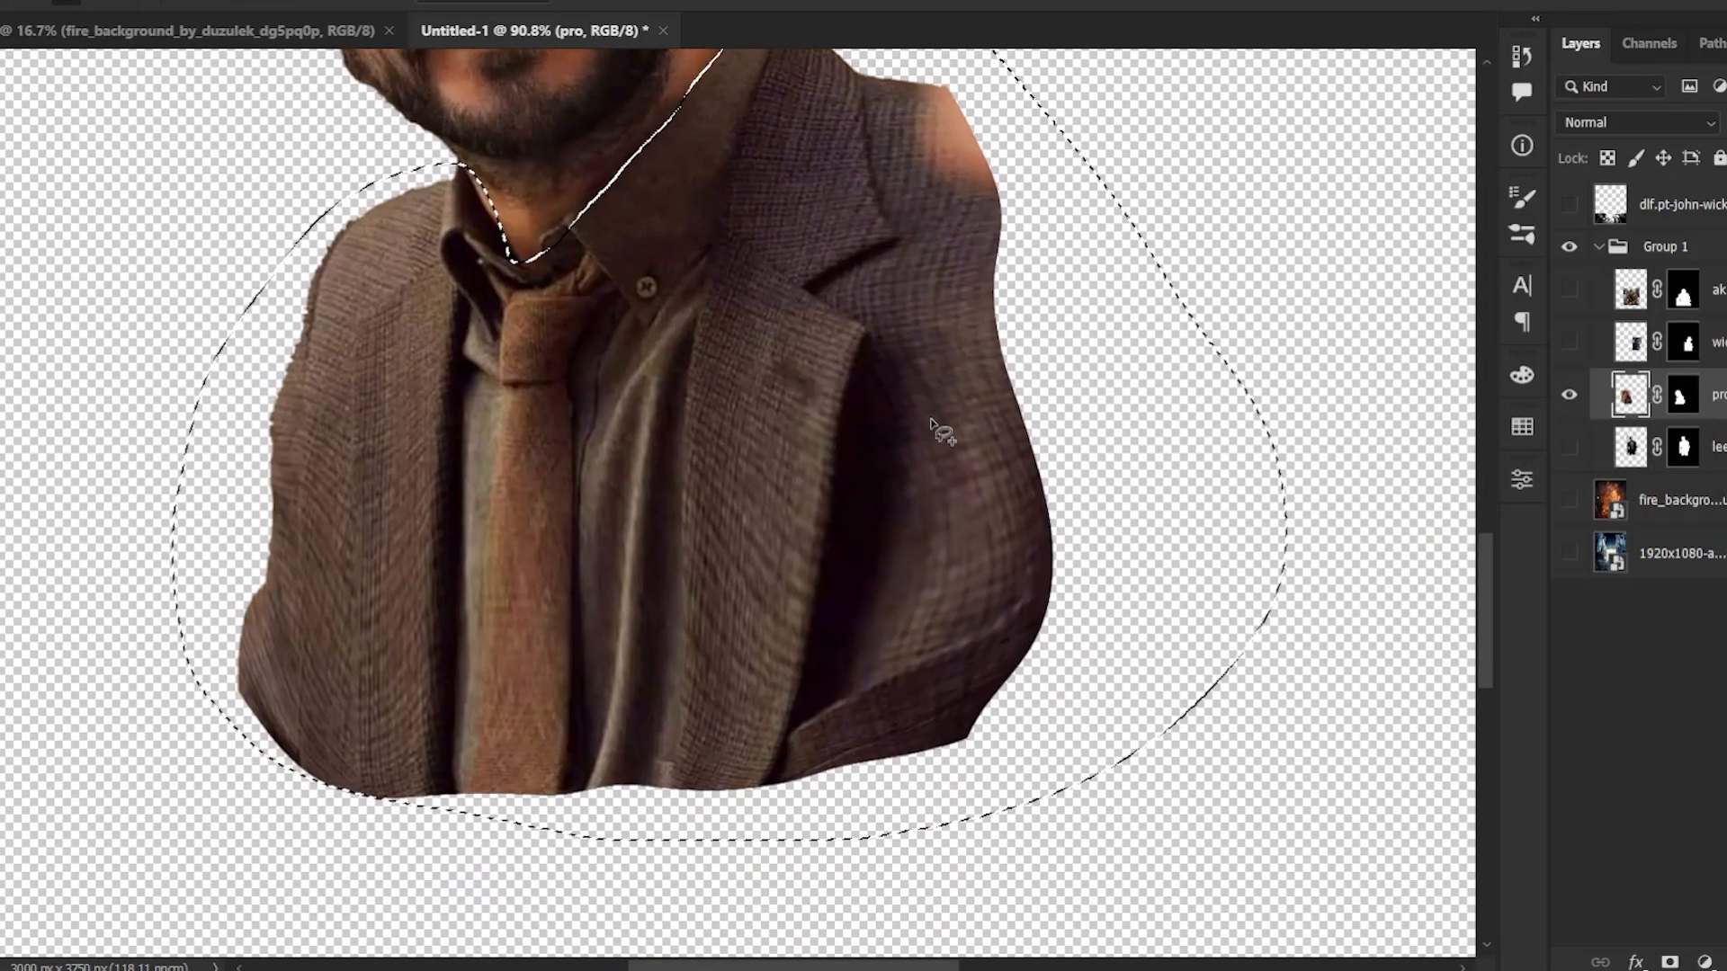
pyautogui.rightClick(935, 415)
pyautogui.press('Escape')
# - Lower the Reds saturation of the selected clothing to -56 and deselect it
pyautogui.hotkey('ctrl', 'u')
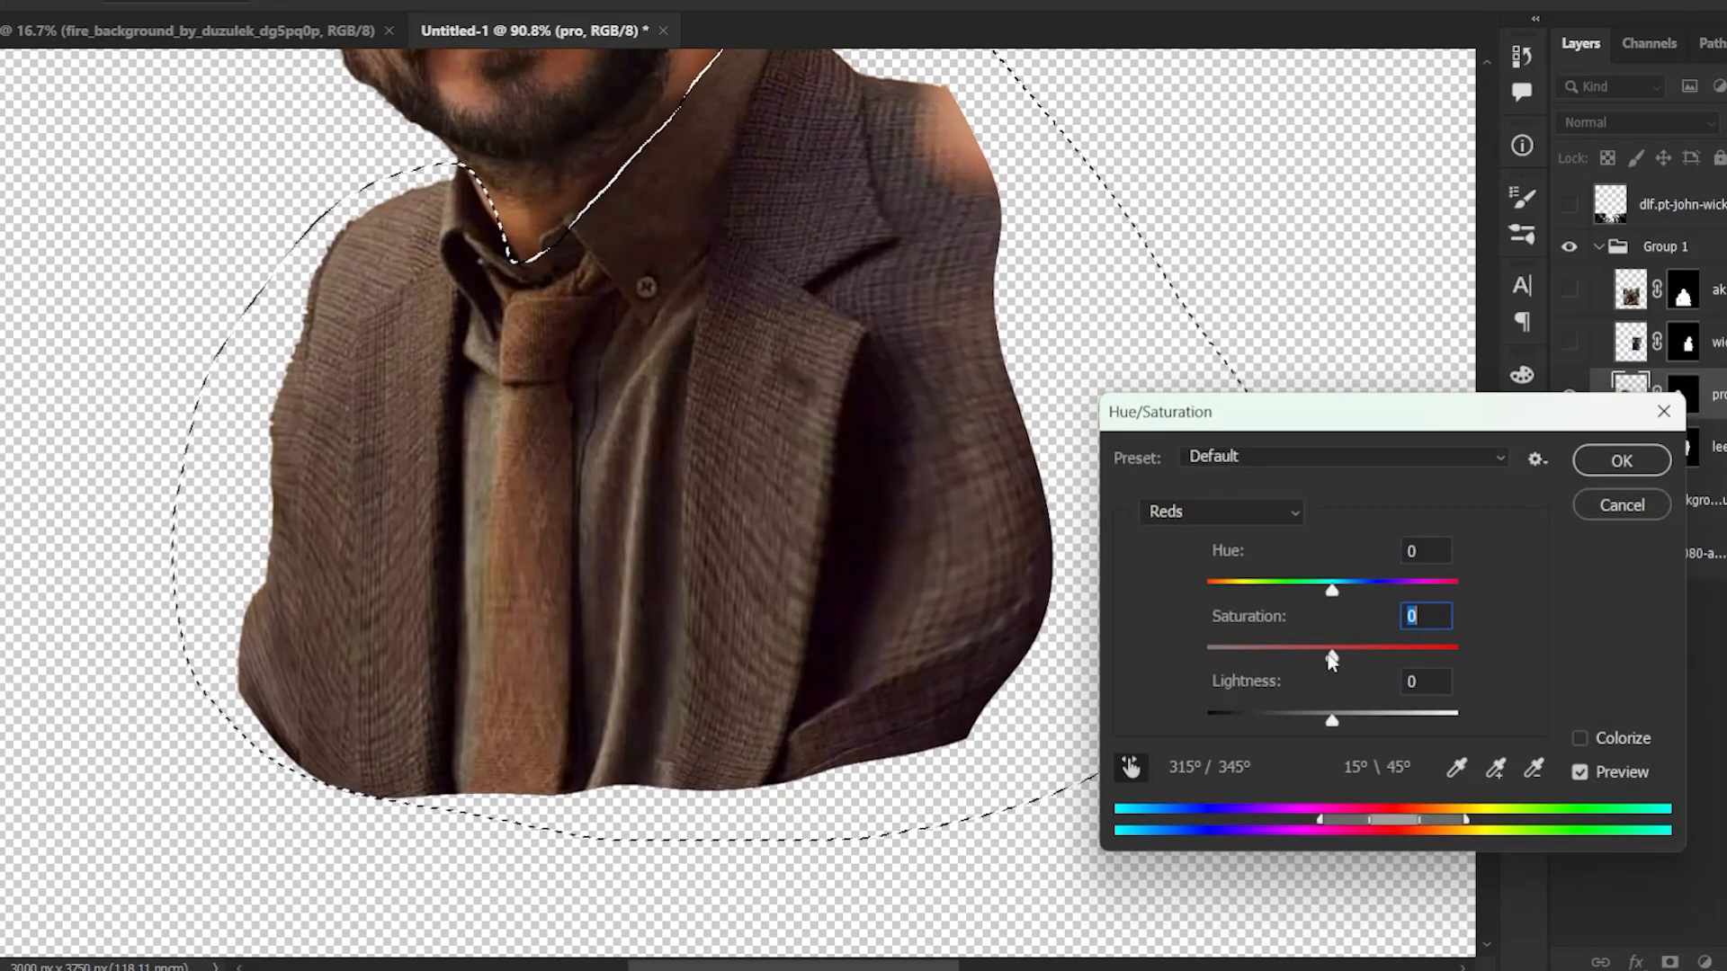
pyautogui.moveTo(1332, 656); pyautogui.dragTo(1262, 656)
pyautogui.scroll(3, 908, 502)
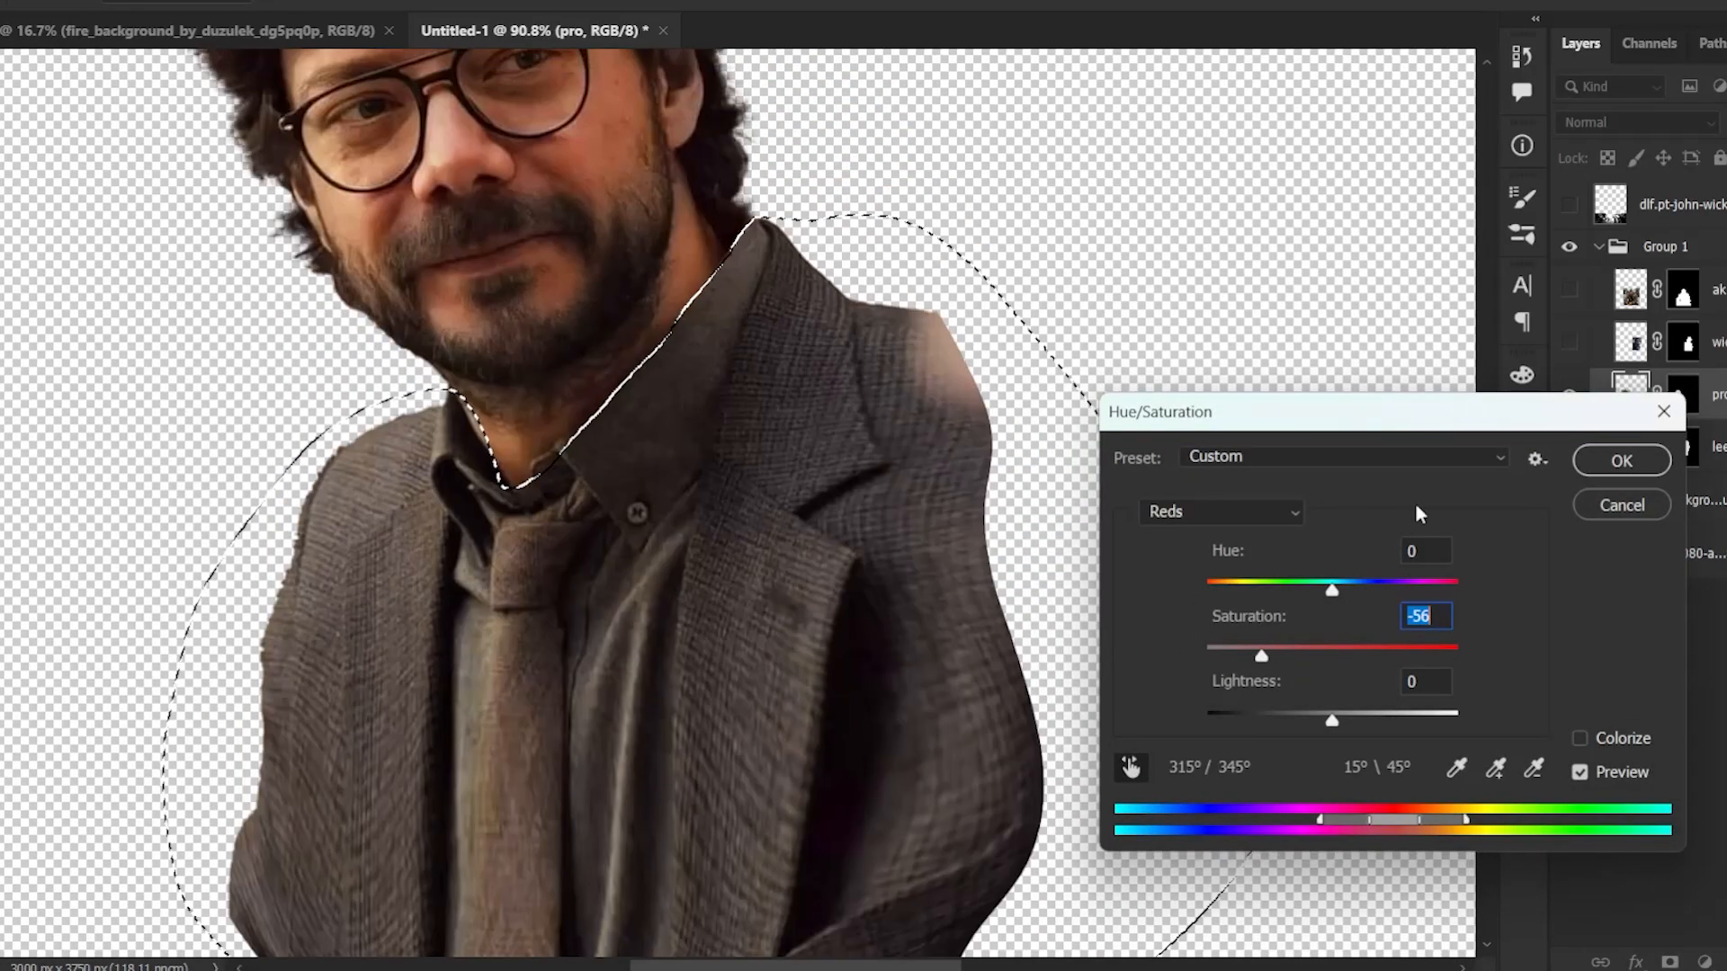
pyautogui.click(1610, 463)
pyautogui.hotkey('ctrl', 'd')
# - Show all layers again, then display only the ak layer with the brown-jacket man
pyautogui.keyDown('alt'); pyautogui.click(1570, 396); pyautogui.keyUp('alt')
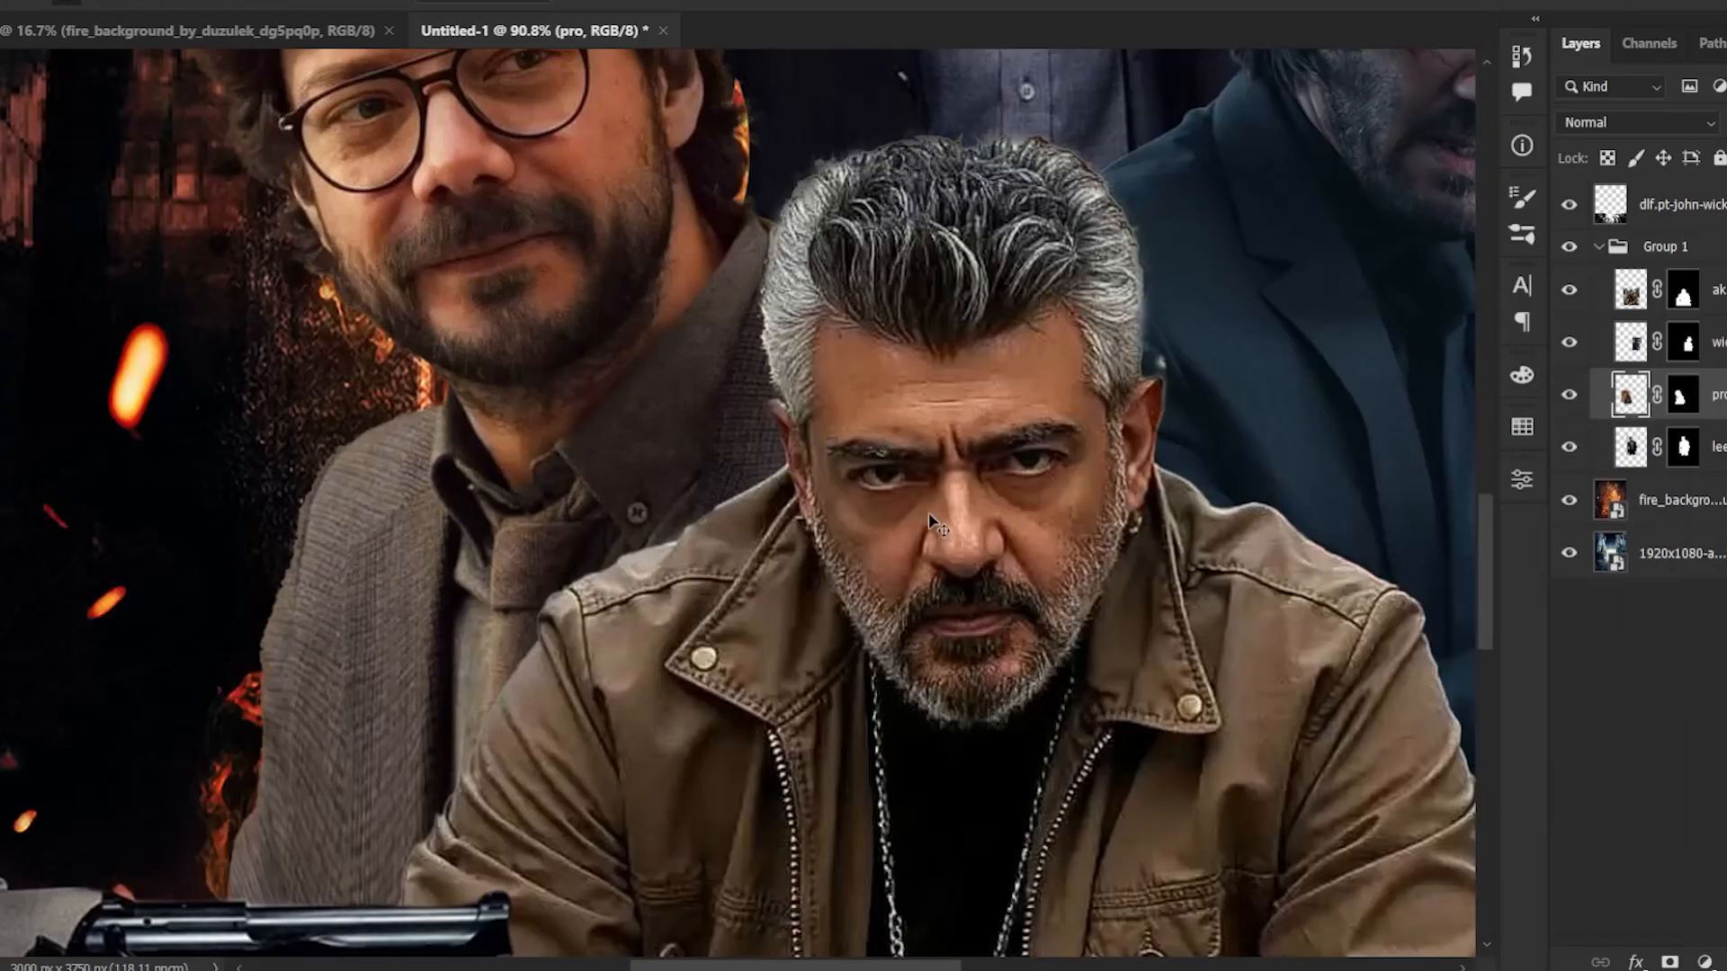
pyautogui.scroll(-3, 928, 511)
pyautogui.scroll(3, 1268, 467)
pyautogui.click(1641, 301)
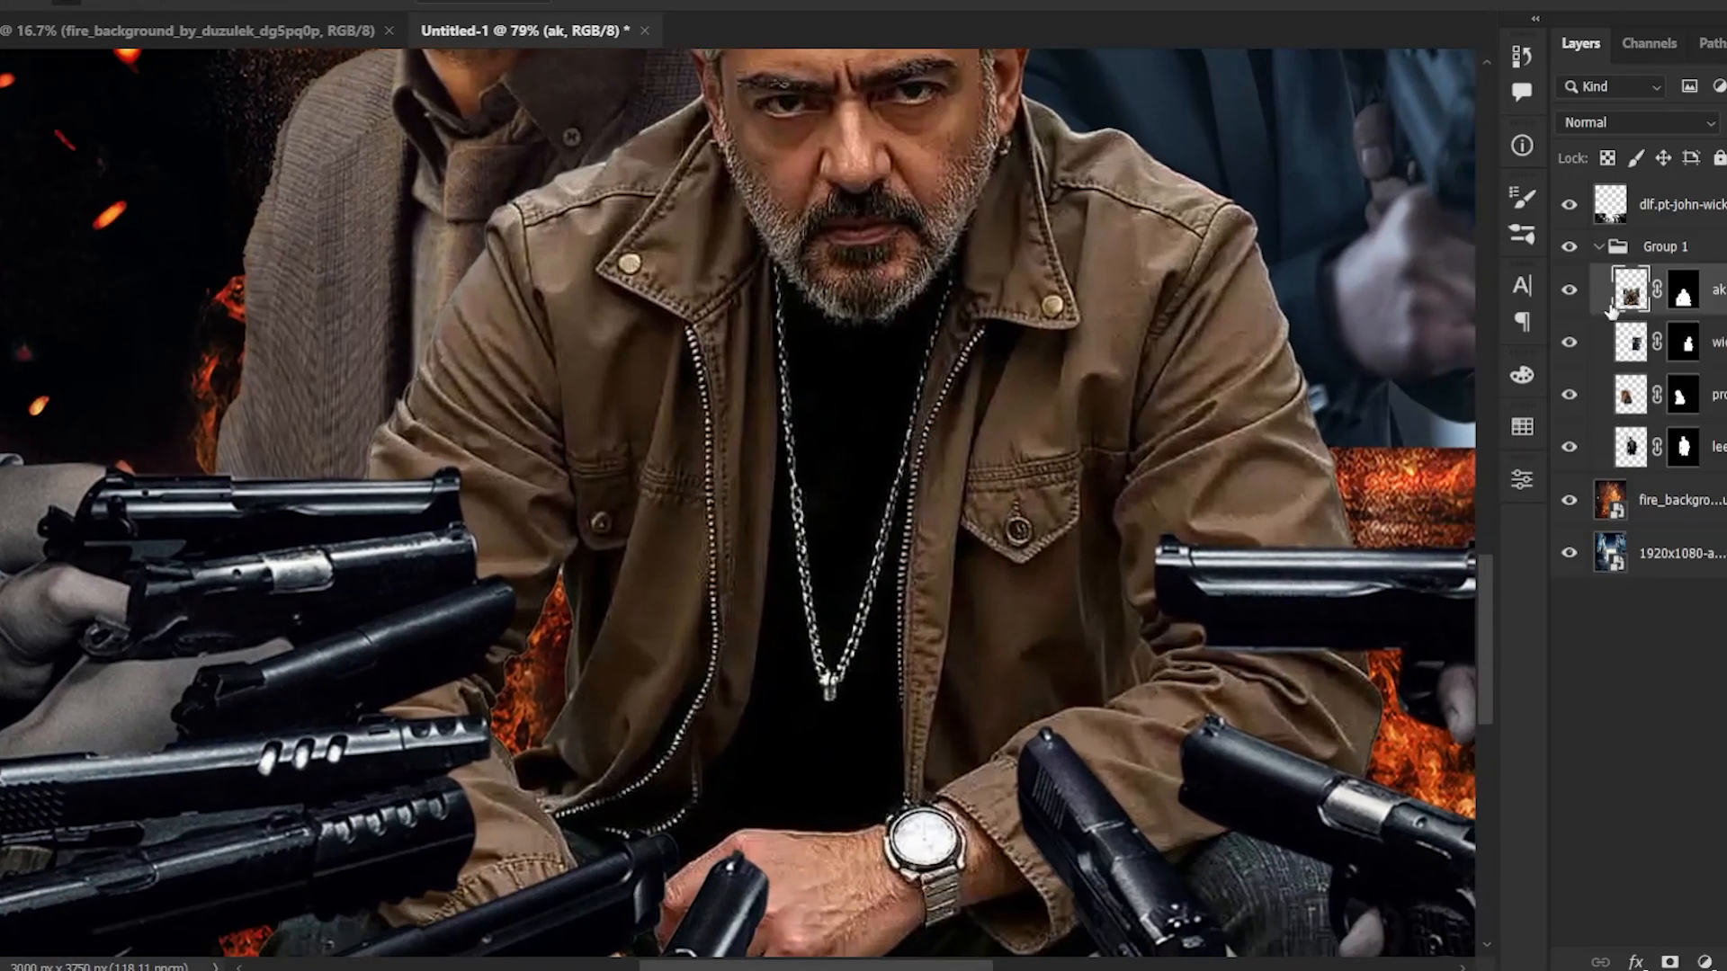
pyautogui.keyDown('alt'); pyautogui.click(1569, 292); pyautogui.keyUp('alt')
pyautogui.moveTo(1142, 340); pyautogui.dragTo(1094, 402)
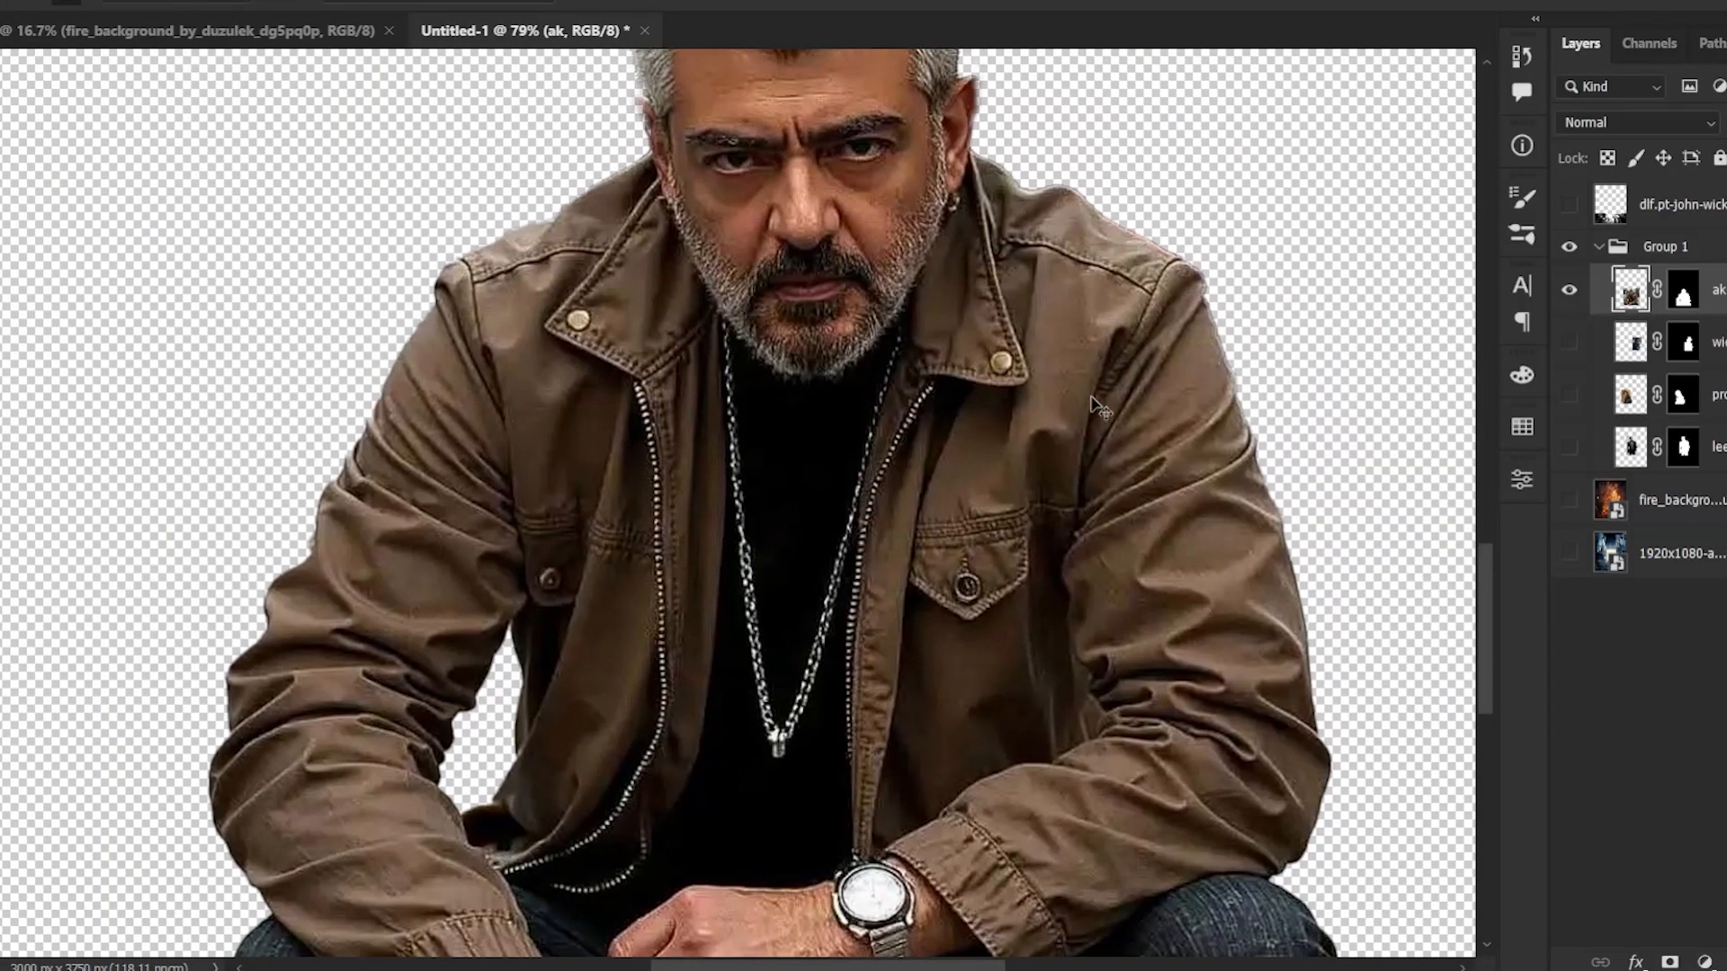
pyautogui.hotkey('ctrl', 'u')
pyautogui.click(1013, 437)
pyautogui.moveTo(1332, 656); pyautogui.dragTo(1257, 657)
pyautogui.click(1648, 506)
# - Select the brown jacket and black shirt on the ak layer with the lasso, leaving out the face and hands
pyautogui.moveTo(829, 468); pyautogui.dragTo(773, 477)
pyautogui.moveTo(846, 526); pyautogui.dragTo(820, 417)
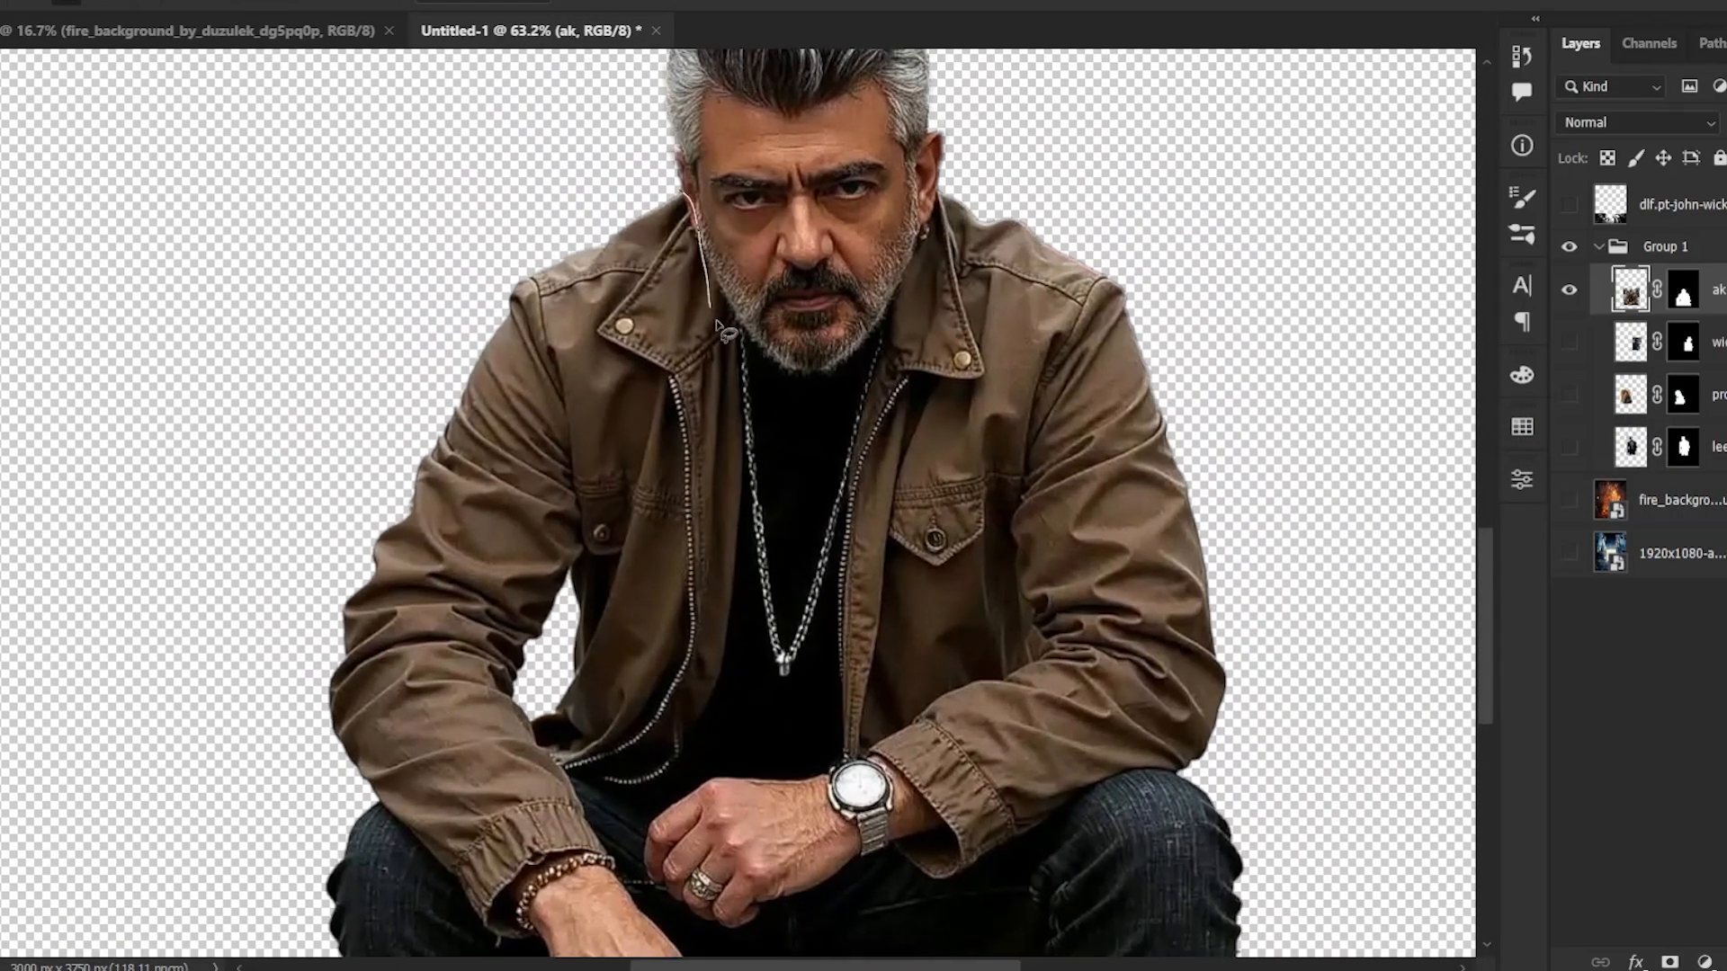
pyautogui.moveTo(940, 220); pyautogui.dragTo(1336, 670)
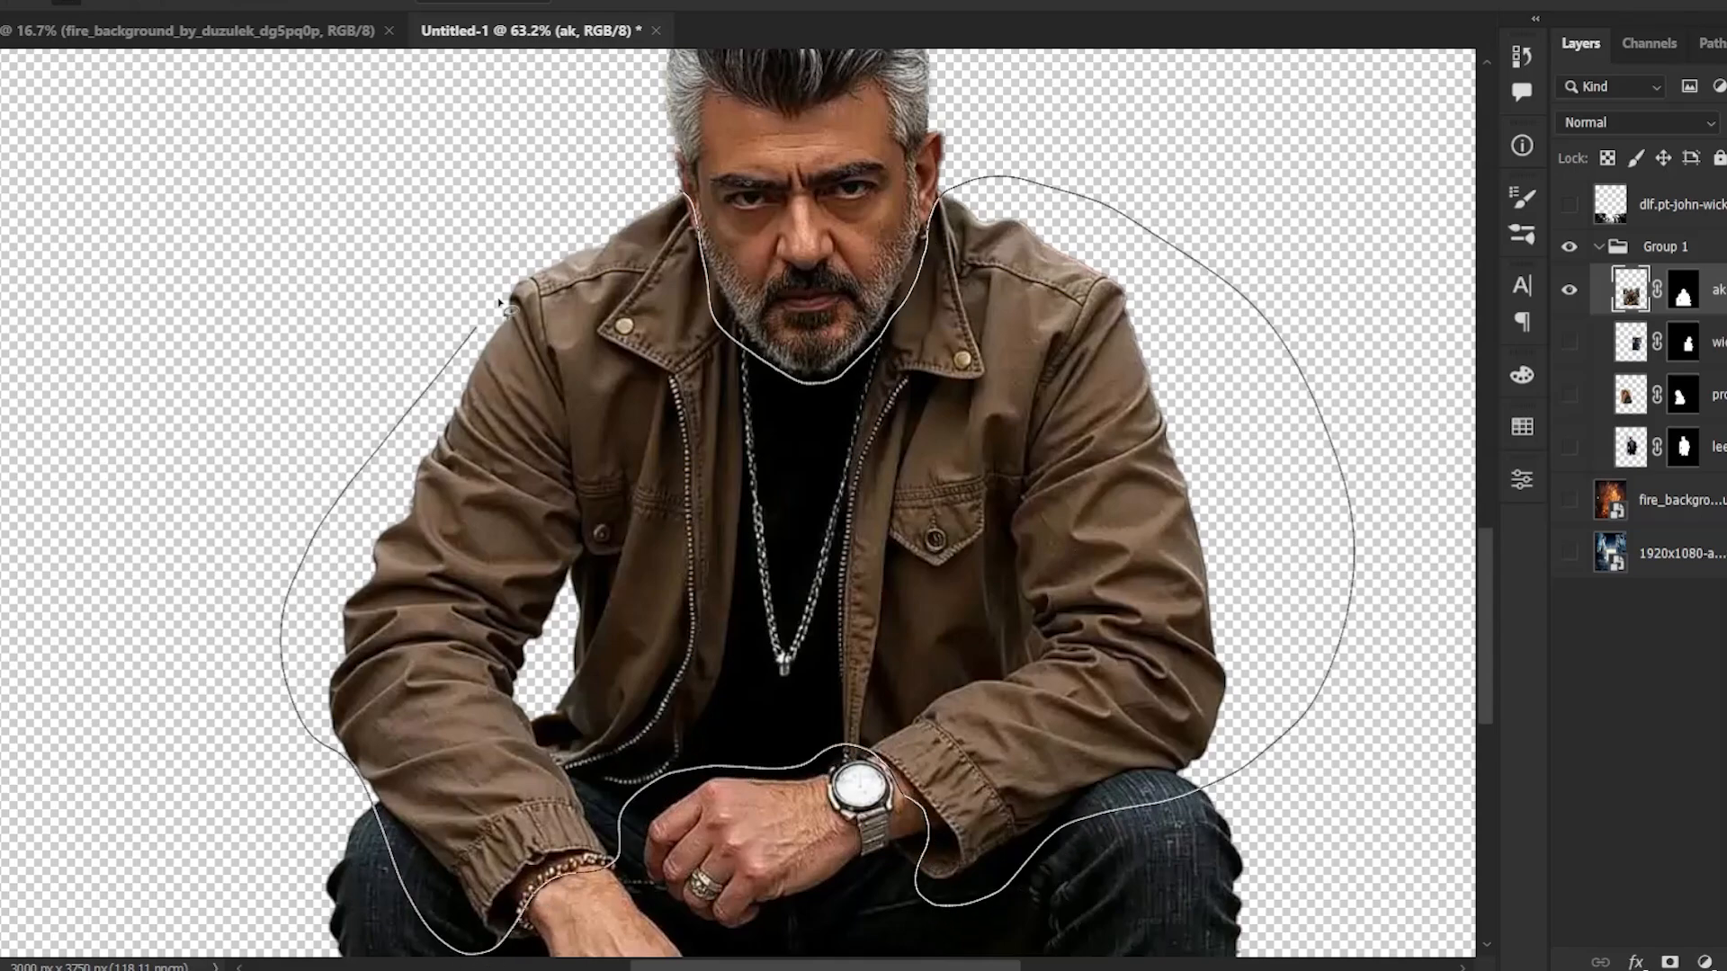
pyautogui.moveTo(500, 304); pyautogui.dragTo(680, 192)
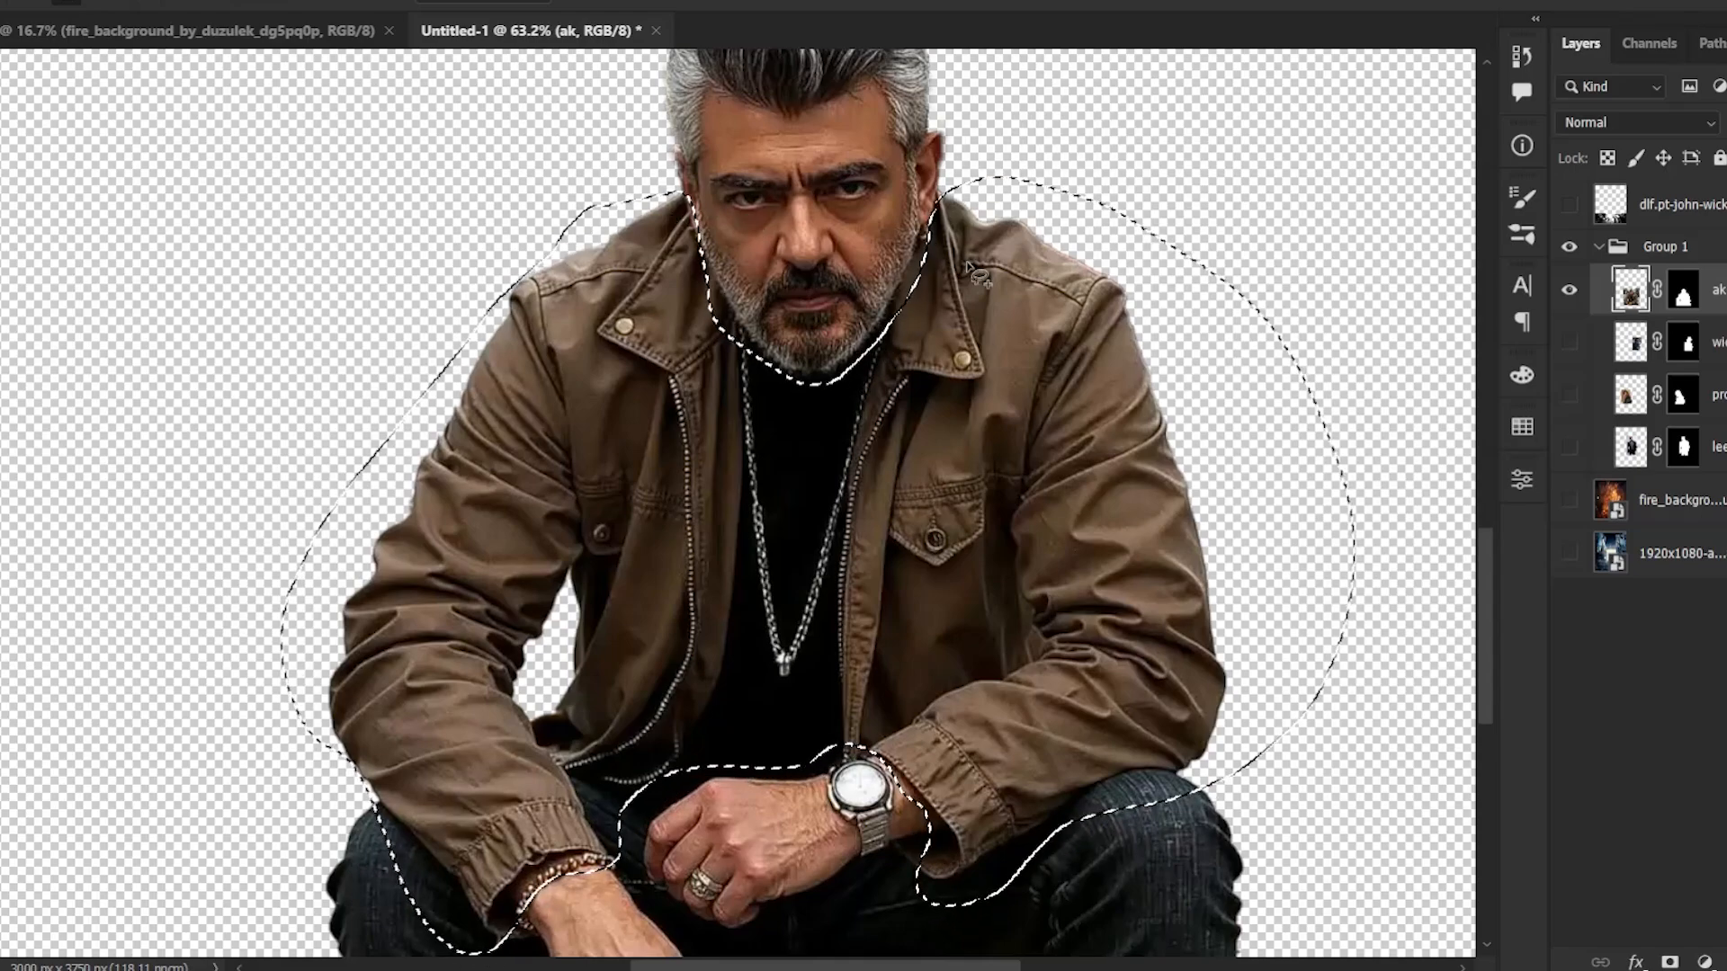
# - Reduce the saturation and lightness of the selected brown jacket with Hue/Saturation and deselect it
pyautogui.rightClick(789, 199)
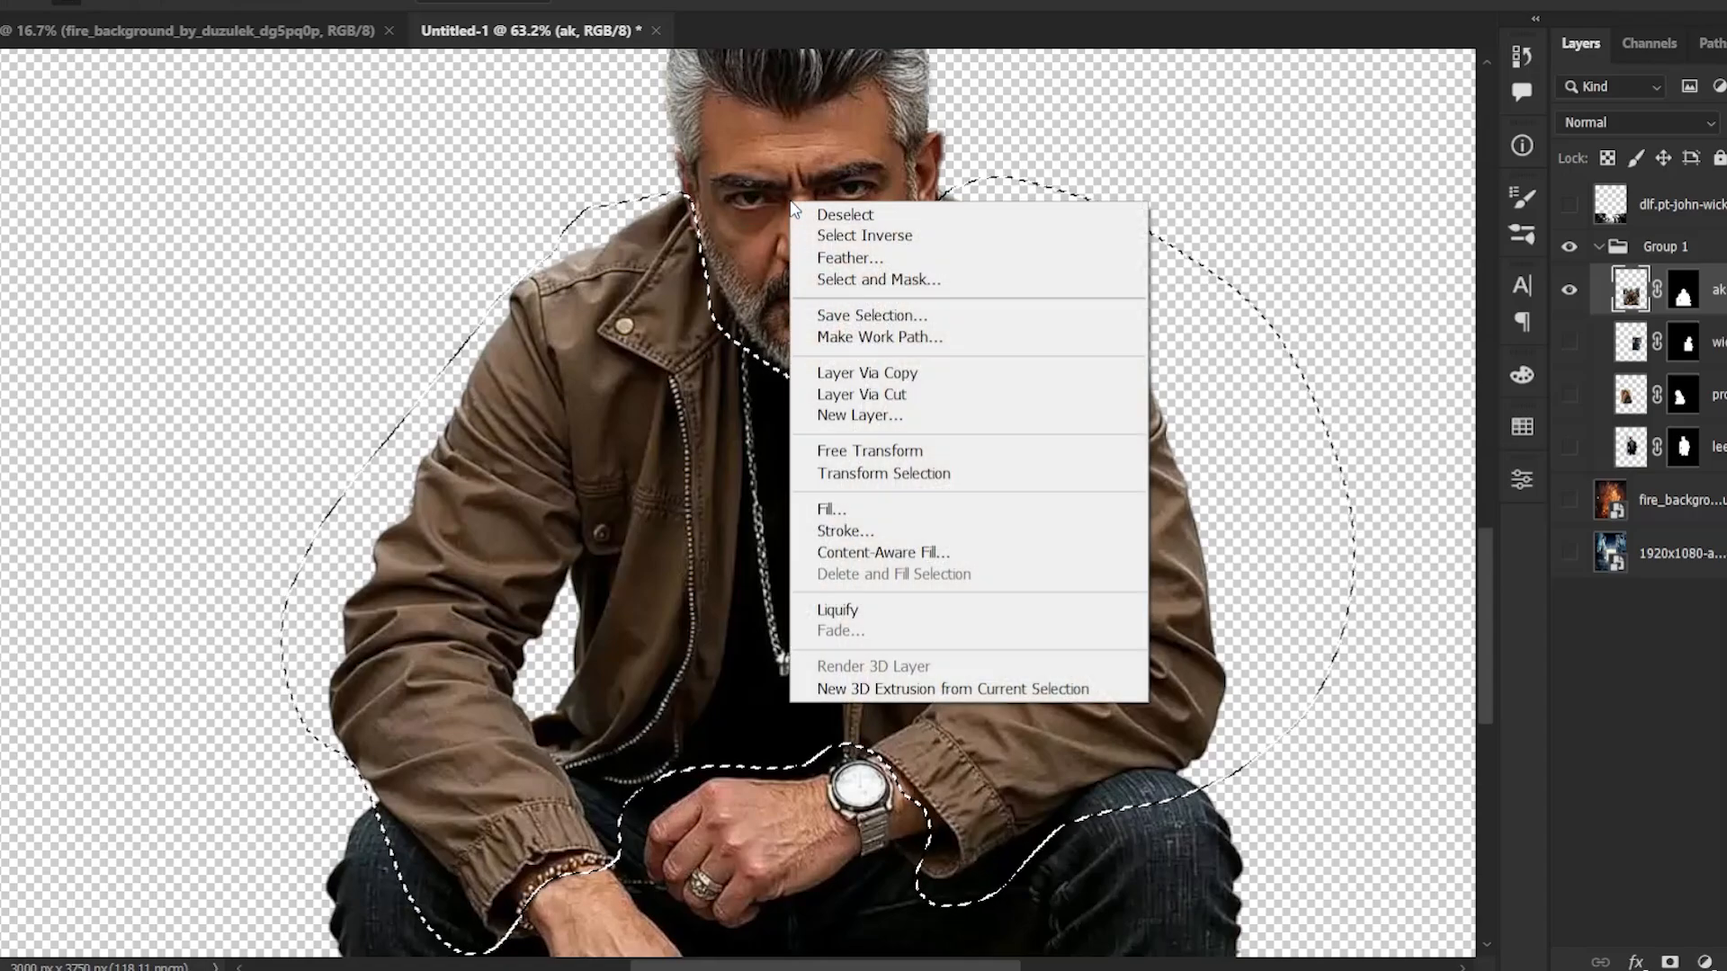
pyautogui.click(678, 486)
pyautogui.hotkey('ctrl', 'u')
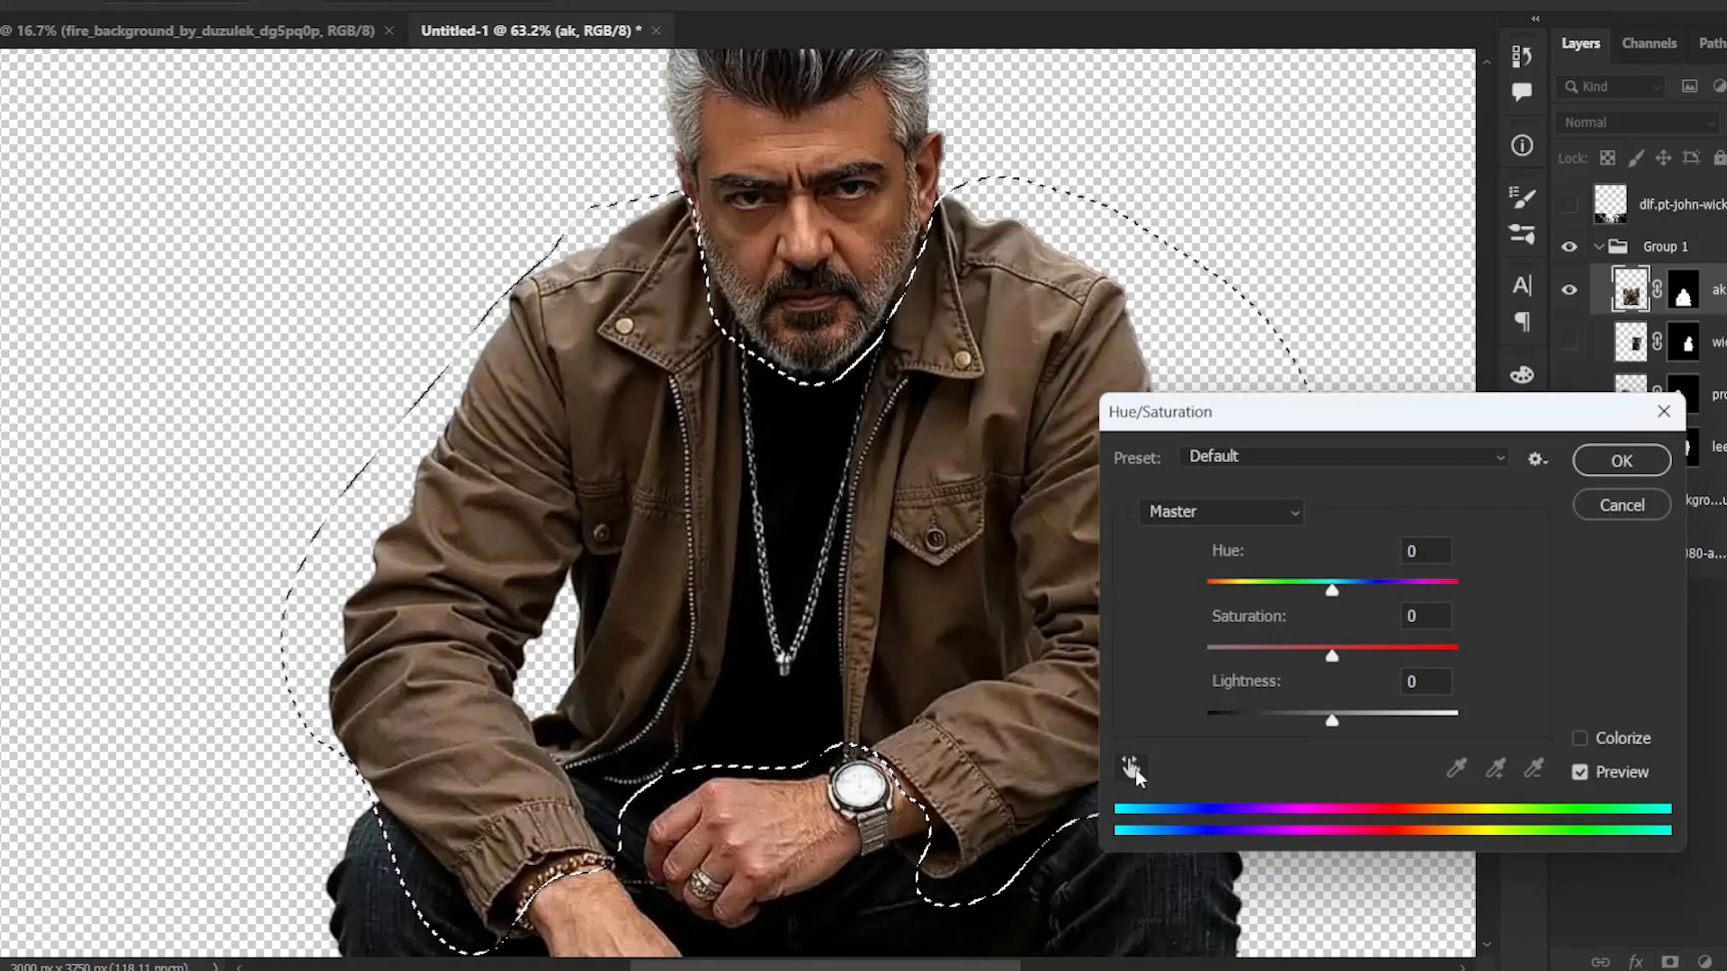
pyautogui.hotkey('alt', '3')
pyautogui.moveTo(1332, 655); pyautogui.dragTo(1221, 661)
pyautogui.moveTo(1332, 720); pyautogui.dragTo(1275, 734)
pyautogui.click(1621, 461)
pyautogui.hotkey('ctrl', 'd')
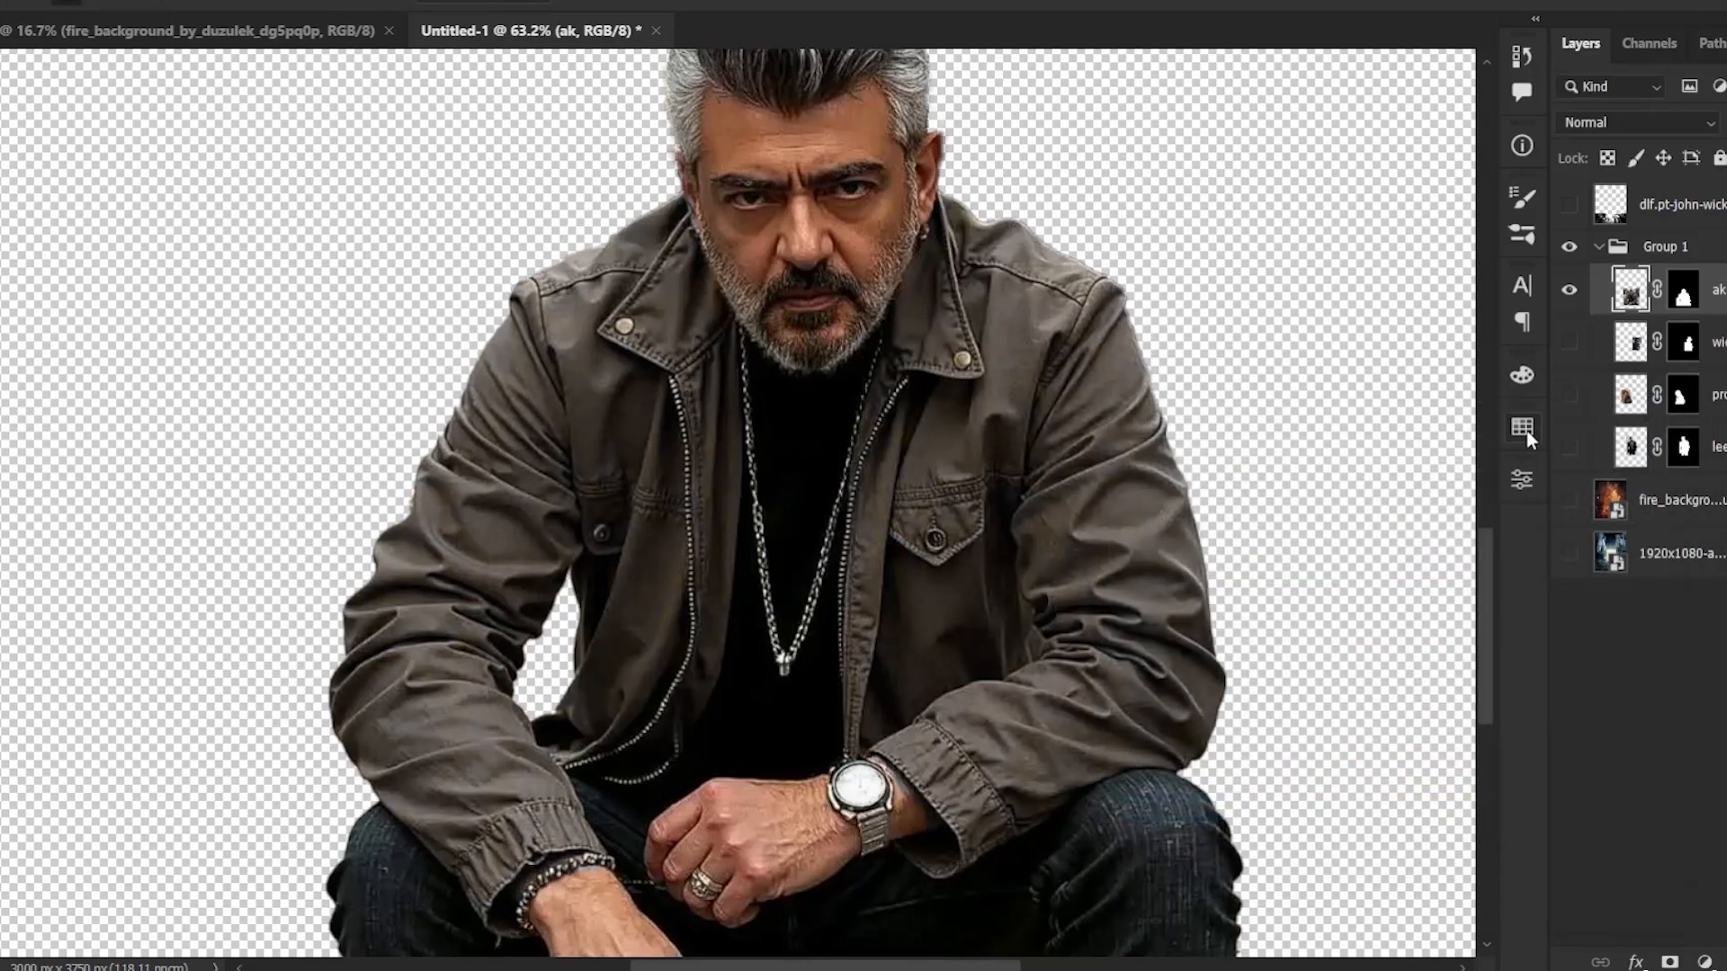
# - Show all layers again, then display only the wick layer and select its image
pyautogui.keyDown('alt'); pyautogui.click(1571, 286); pyautogui.keyUp('alt')
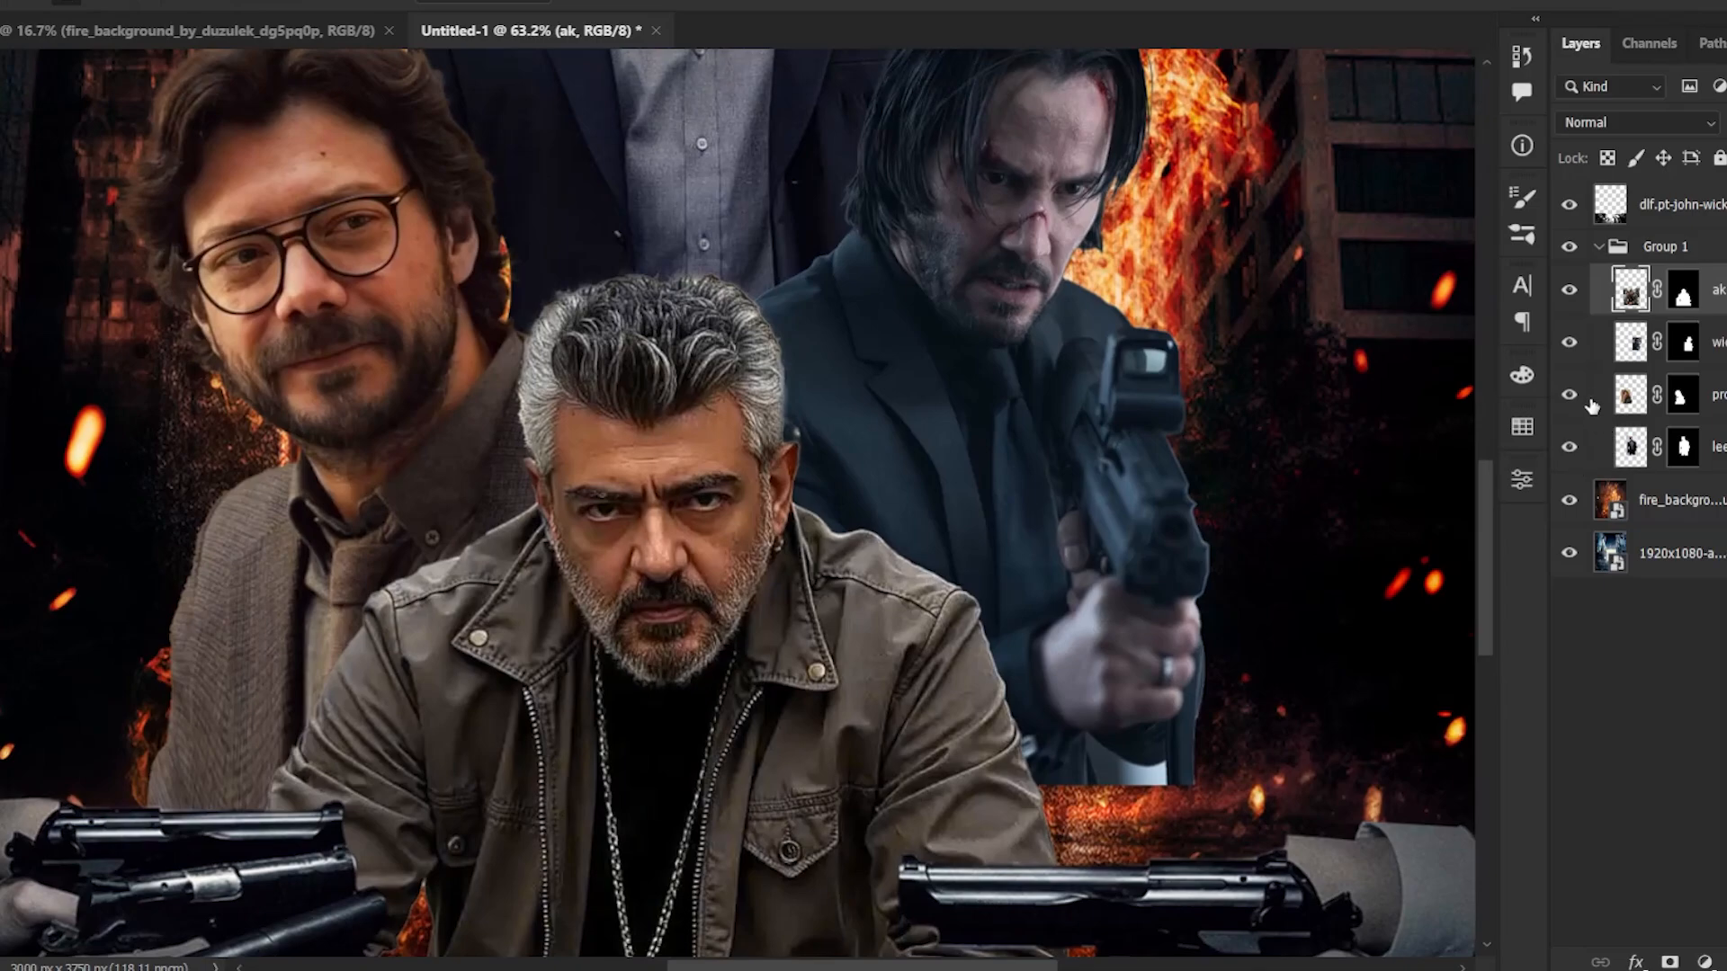
pyautogui.keyDown('alt'); pyautogui.click(1569, 345); pyautogui.keyUp('alt')
pyautogui.moveTo(1235, 395); pyautogui.dragTo(1145, 483)
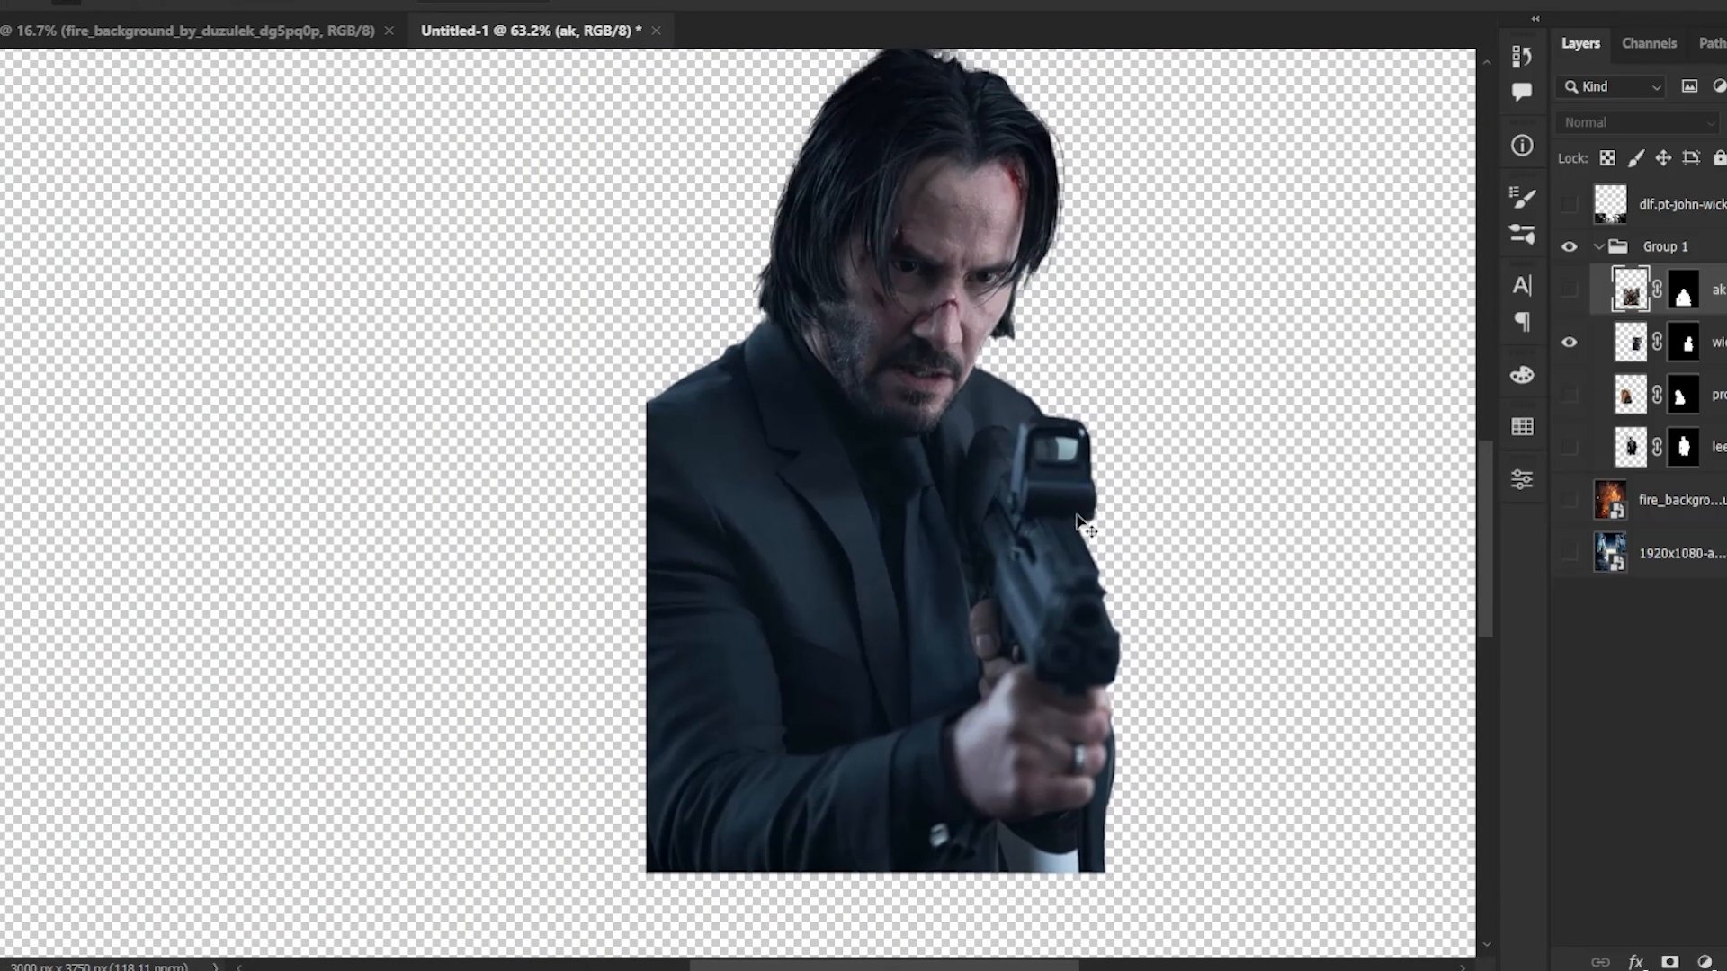
pyautogui.click(1610, 347)
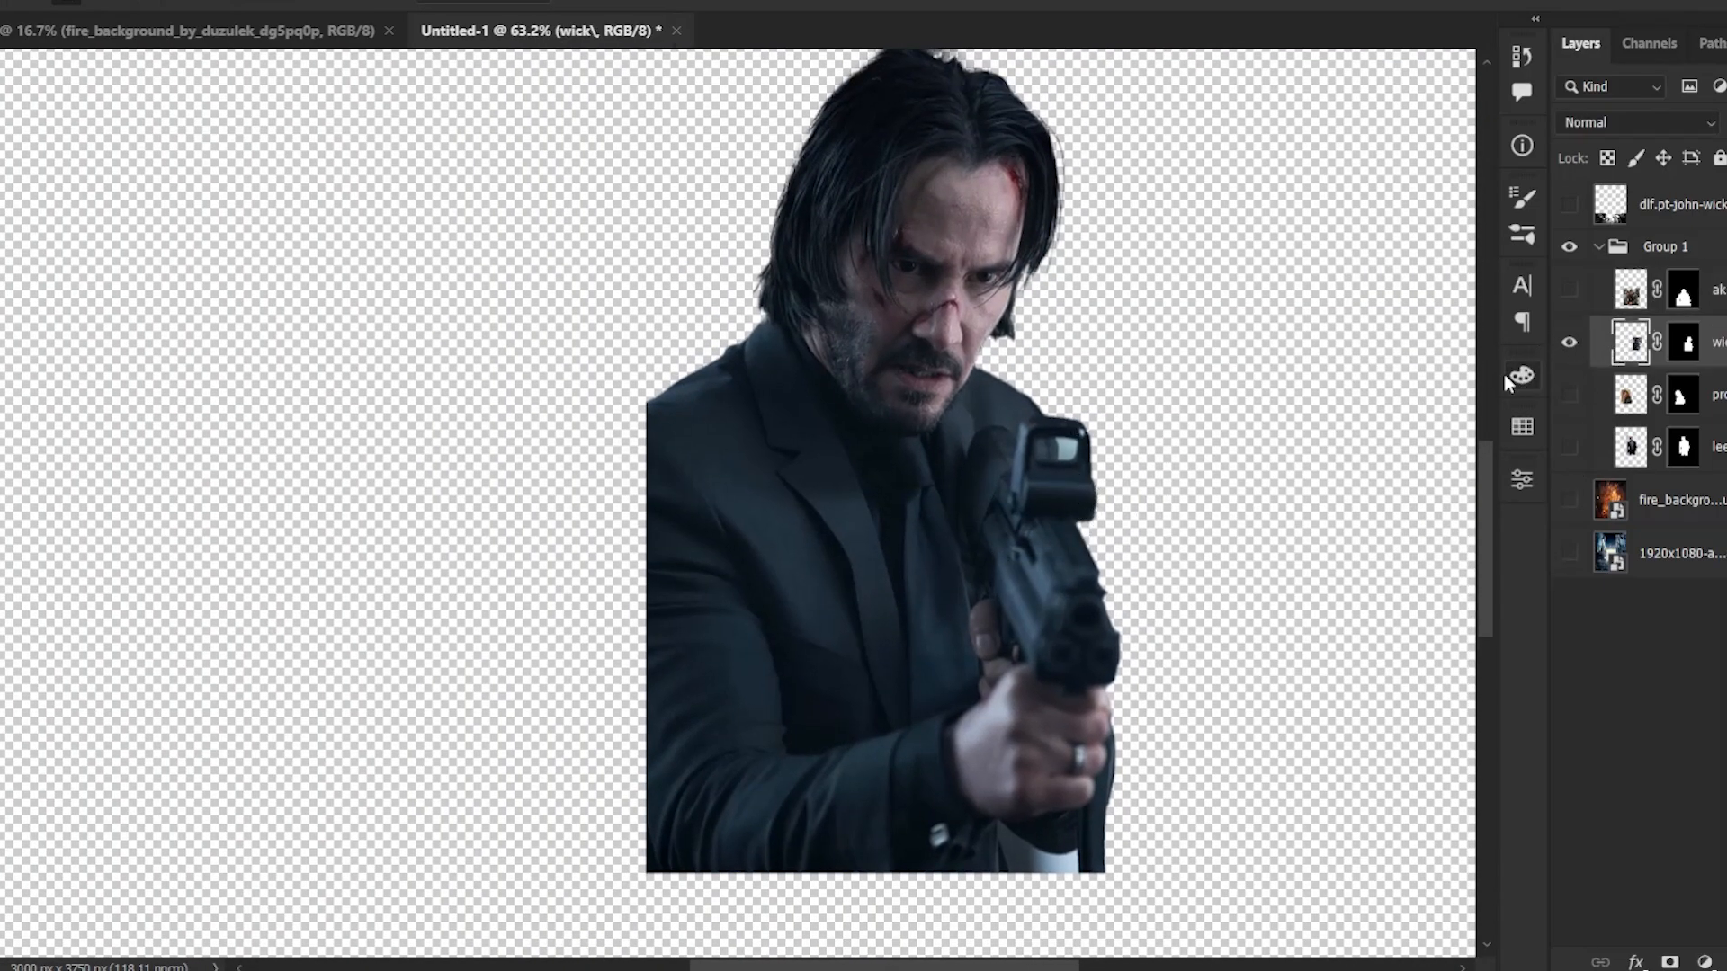
# - Lower the Cyans saturation of the wick layer's image with Hue/Saturation and show all layers again
pyautogui.hotkey('ctrl', 'u')
pyautogui.click(771, 506)
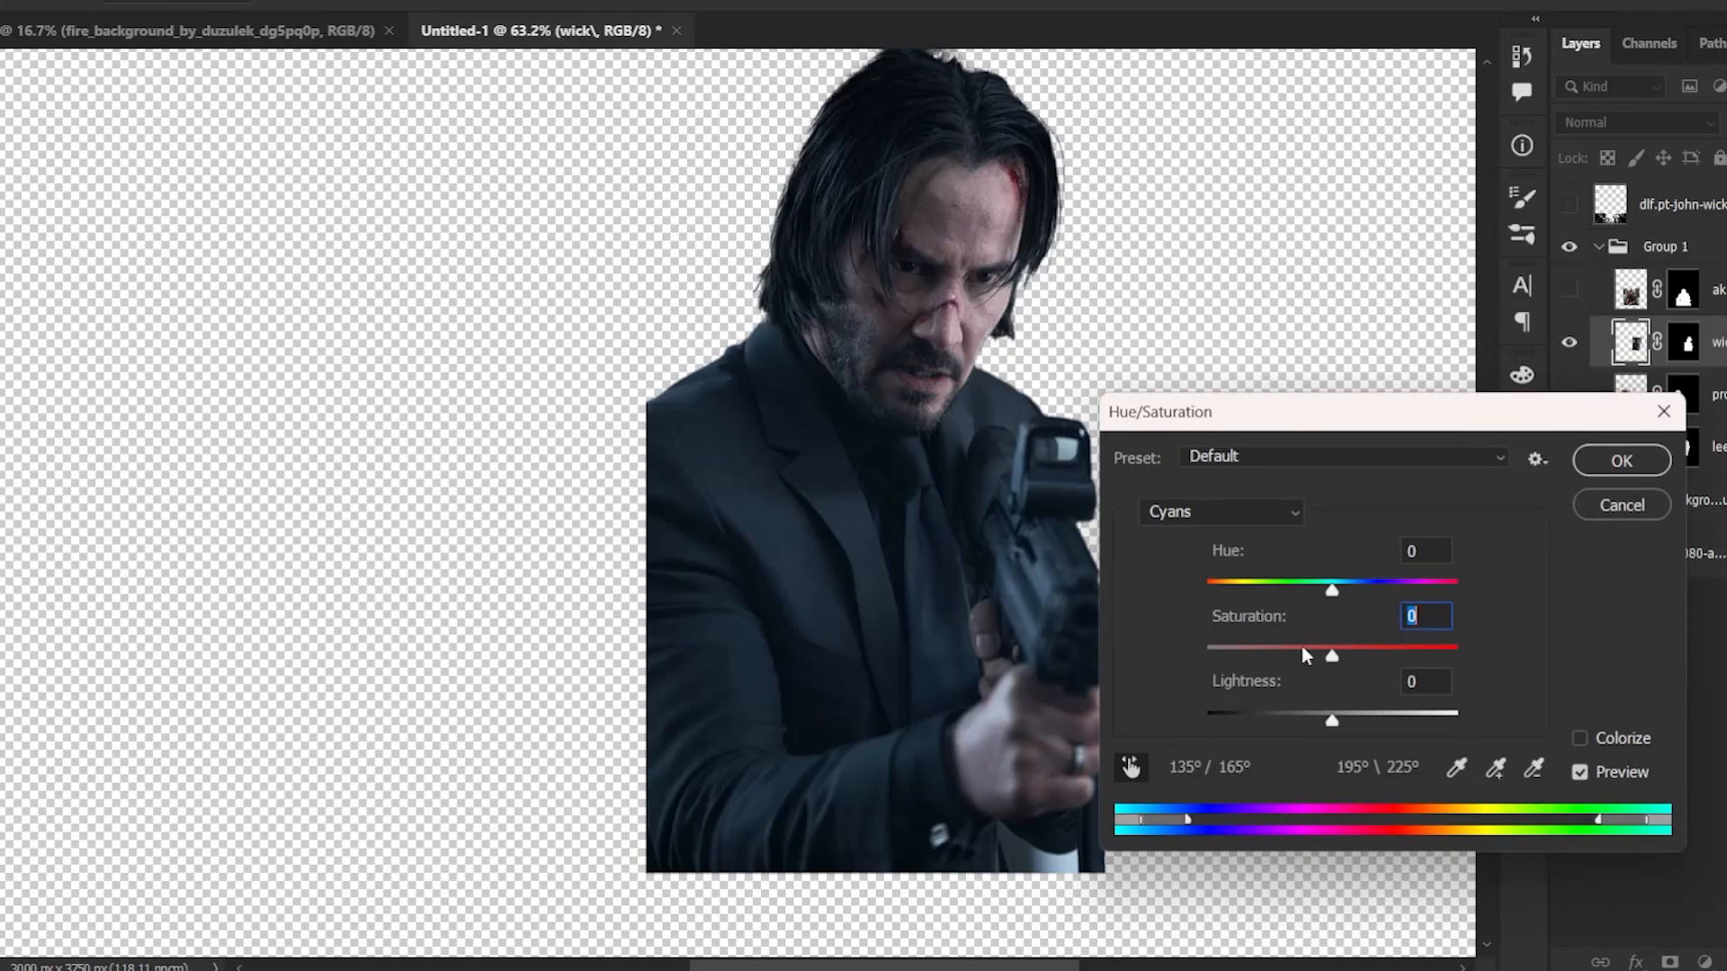
pyautogui.click(1635, 461)
pyautogui.keyDown('alt'); pyautogui.click(1567, 347); pyautogui.keyUp('alt')
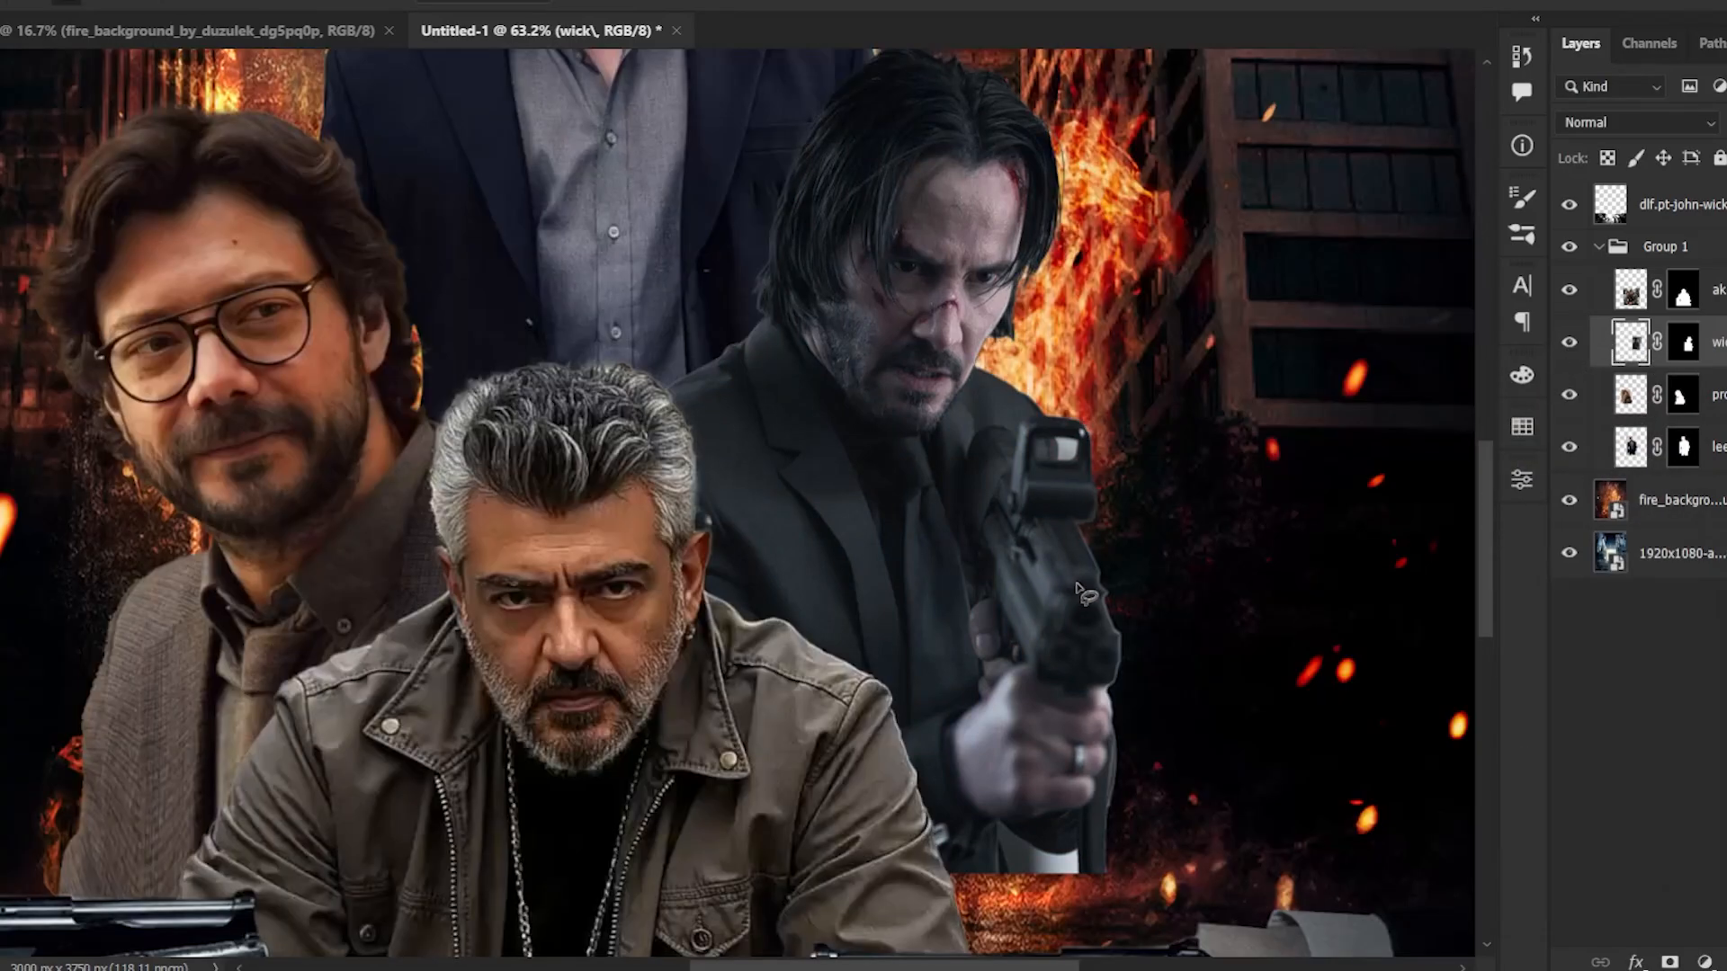
# - Set the Blues of the lee layer's image to saturation -74 and lightness -28
pyautogui.scroll(-6, 1133, 528)
pyautogui.scroll(6, 1029, 459)
pyautogui.click(1614, 452)
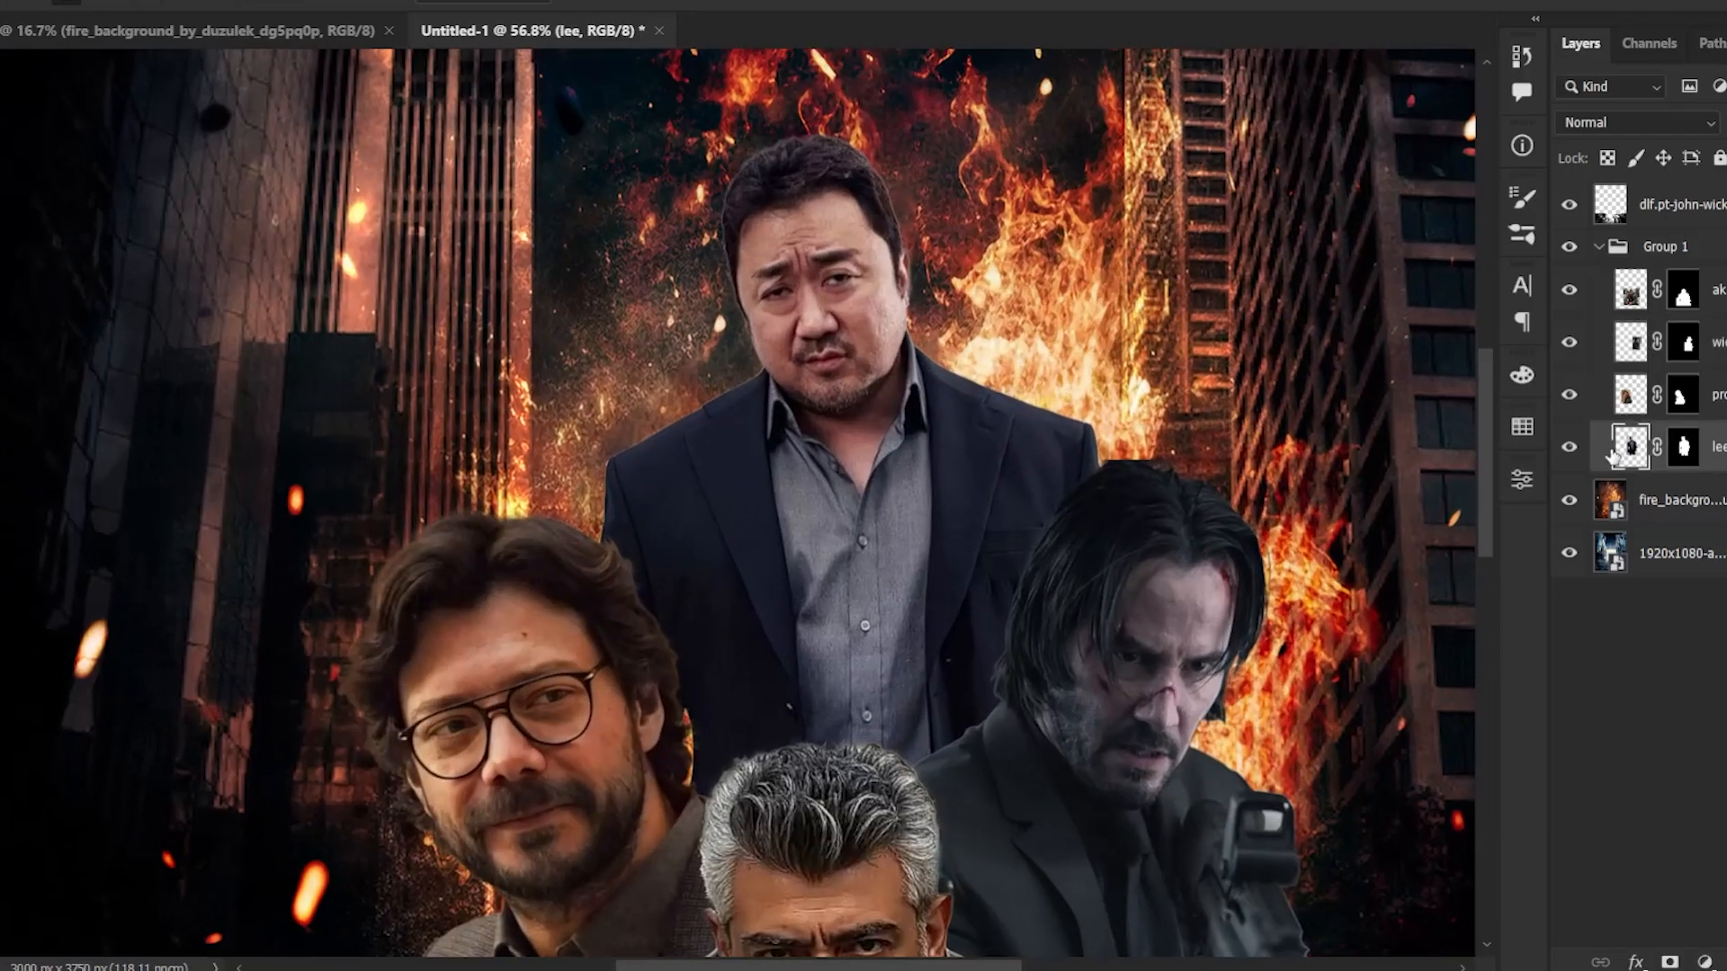
pyautogui.hotkey('ctrl', 'u')
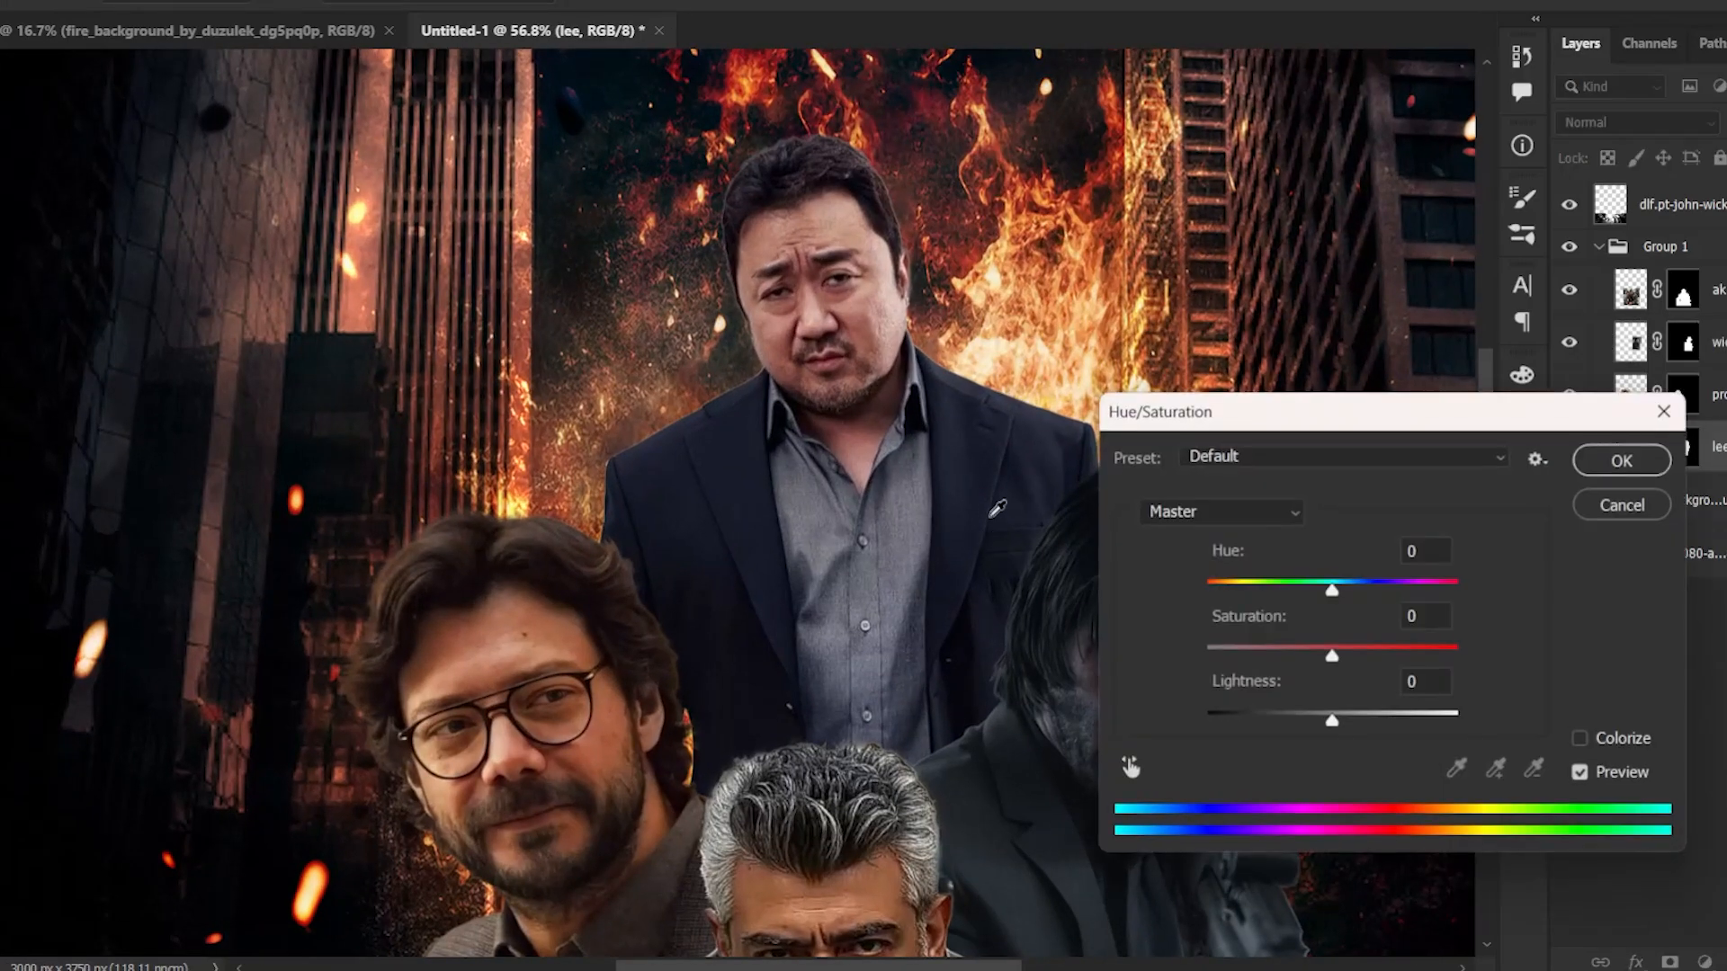
pyautogui.click(977, 457)
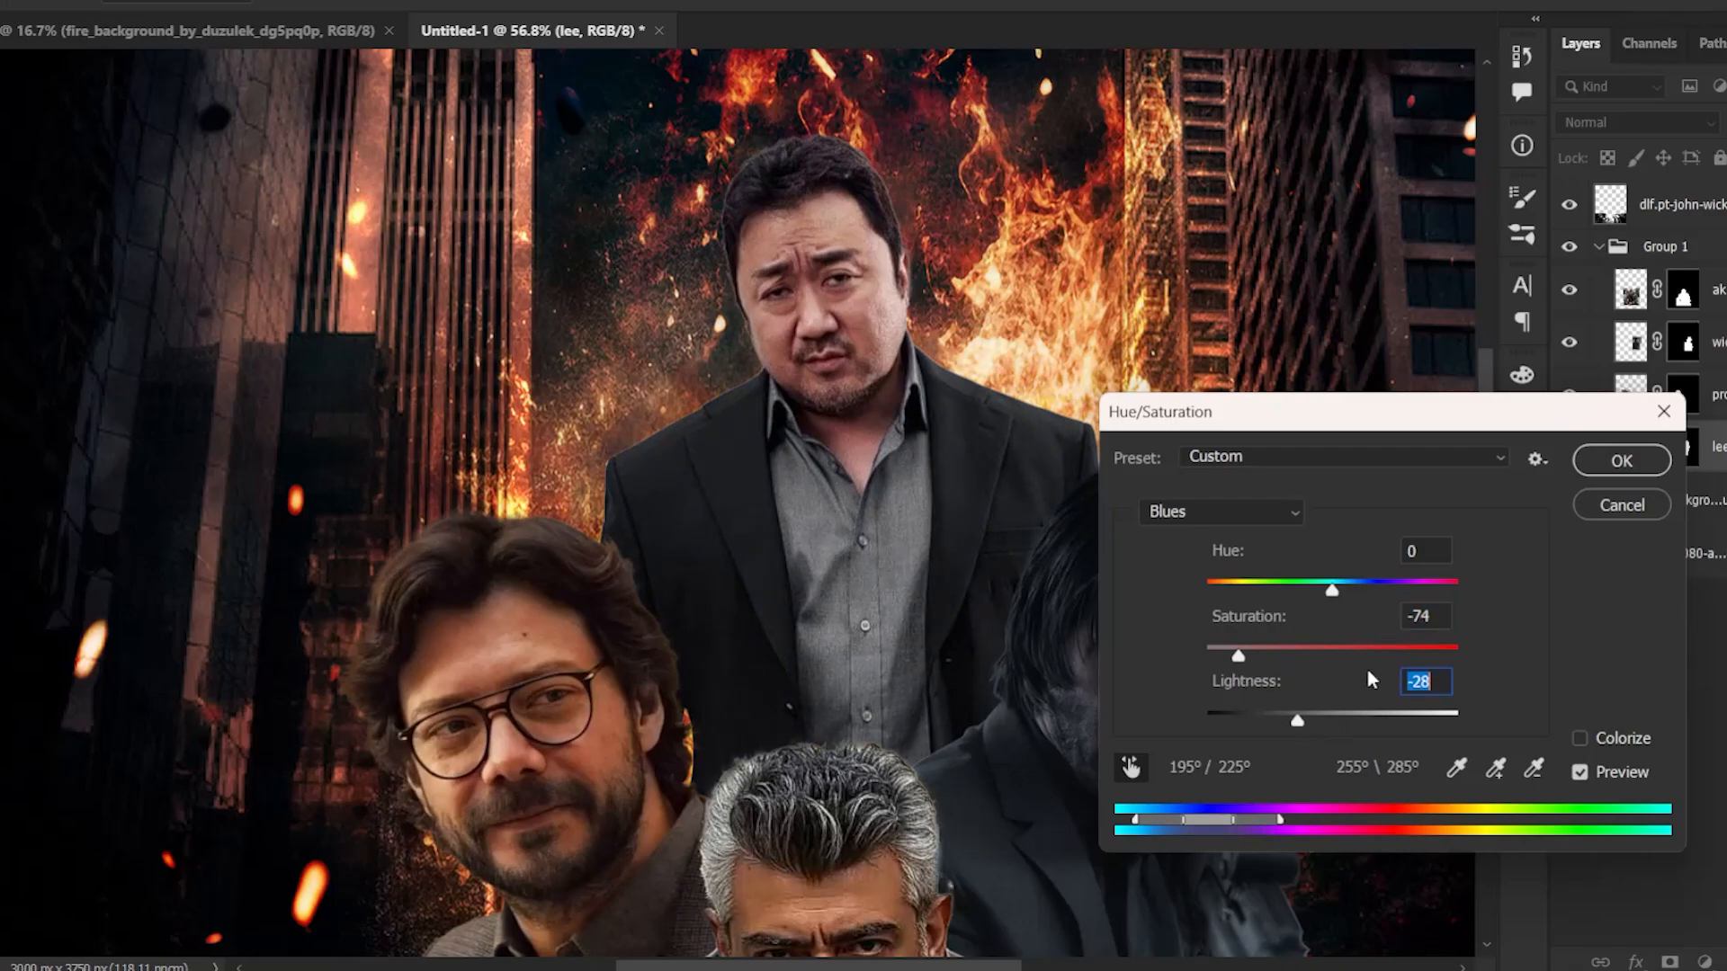
pyautogui.press('Return')
pyautogui.scroll(-5, 1439, 540)
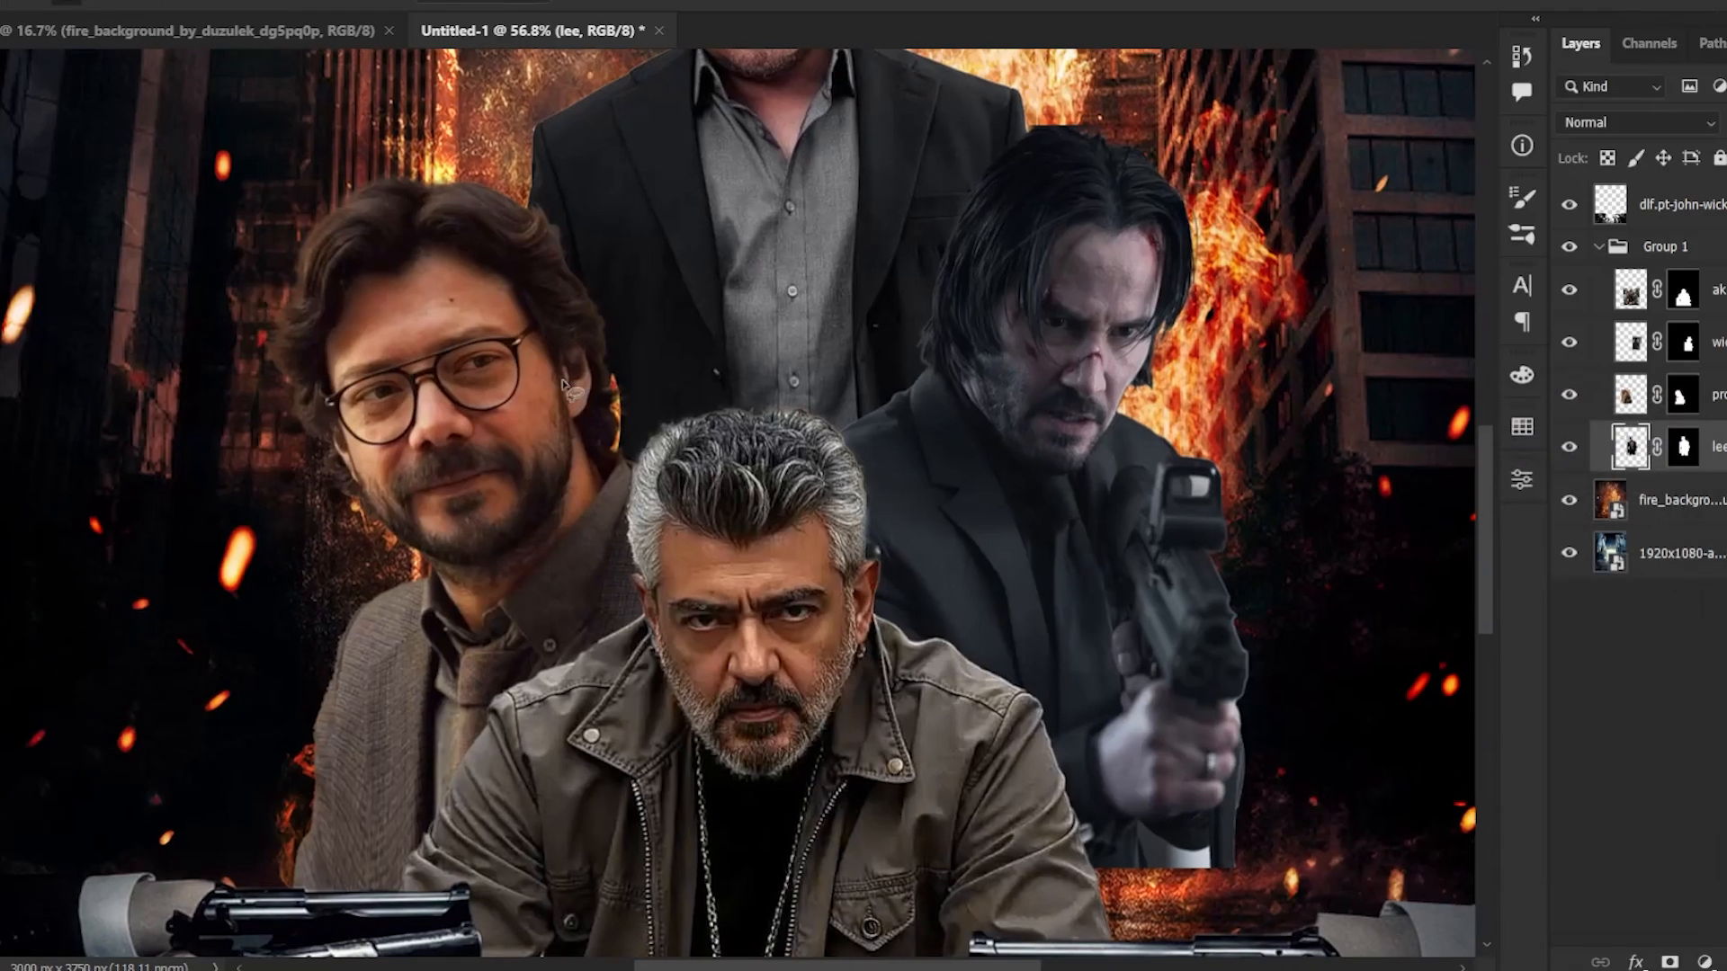
# - Shift the midtones of the wick layer's image slightly toward yellow with Color Balance
pyautogui.scroll(-4, 542, 644)
pyautogui.scroll(8, 550, 684)
pyautogui.moveTo(548, 730); pyautogui.dragTo(573, 558)
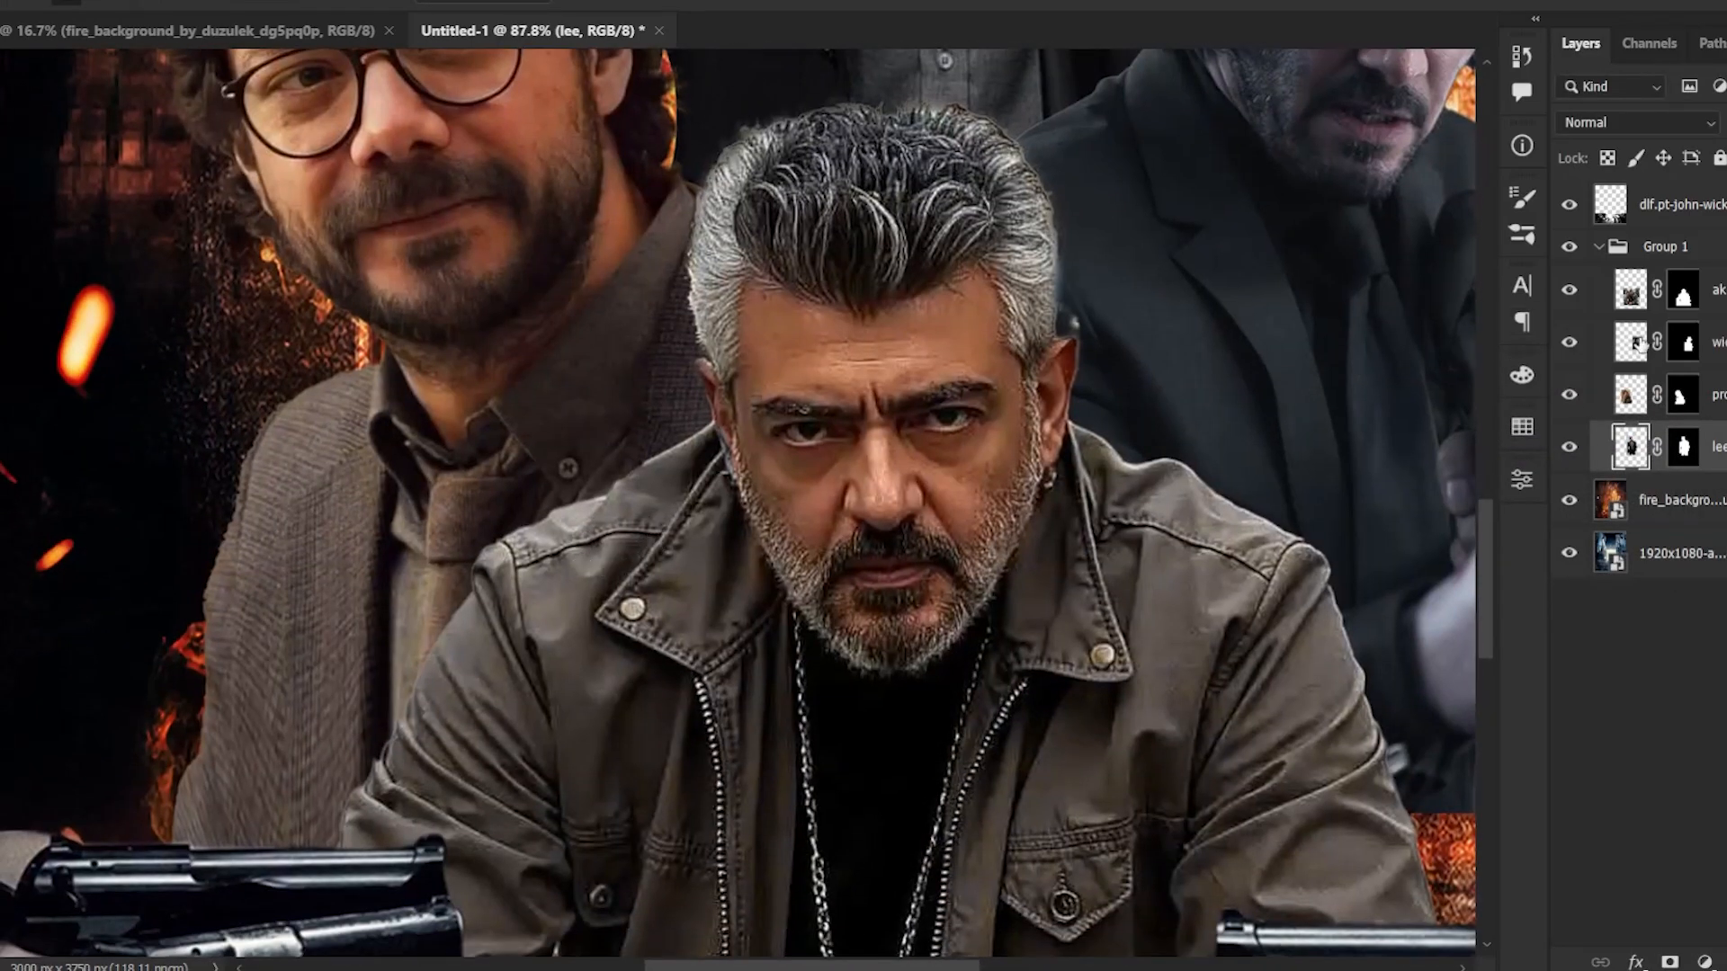
pyautogui.click(1572, 398)
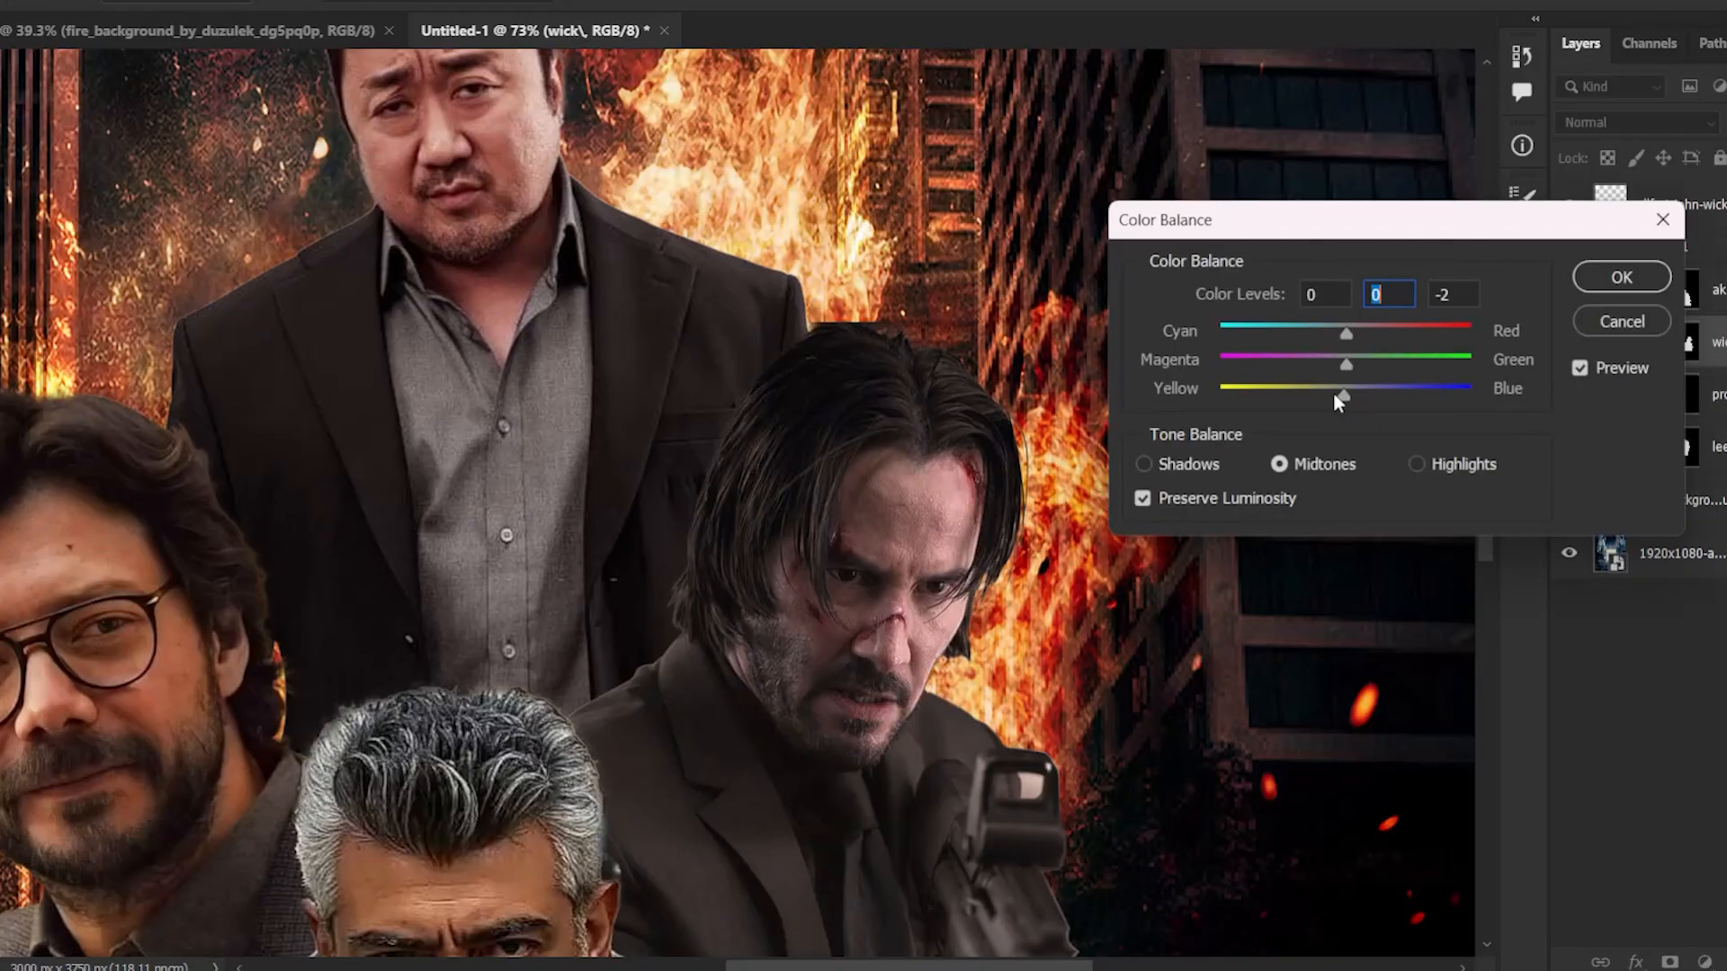
pyautogui.press('Down')
pyautogui.click(1332, 394)
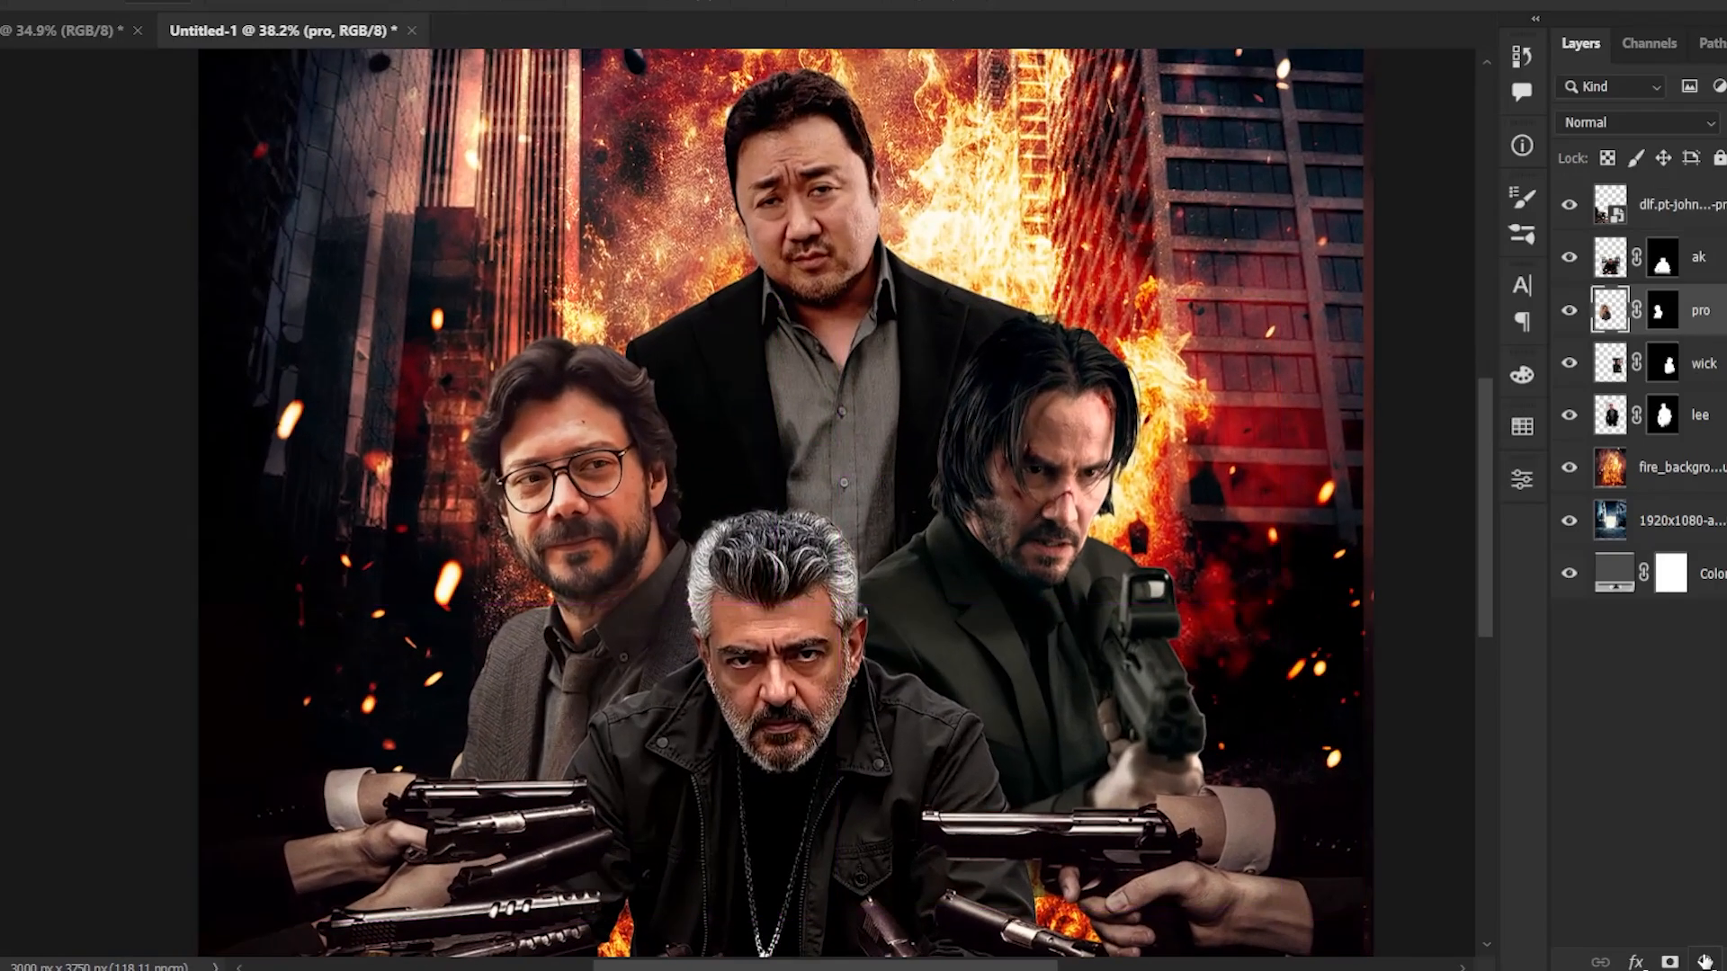
# - Clip a Brightness/Contrast adjustment with brightness -51 to the pro layer and invert its mask to black
pyautogui.click(1705, 961)
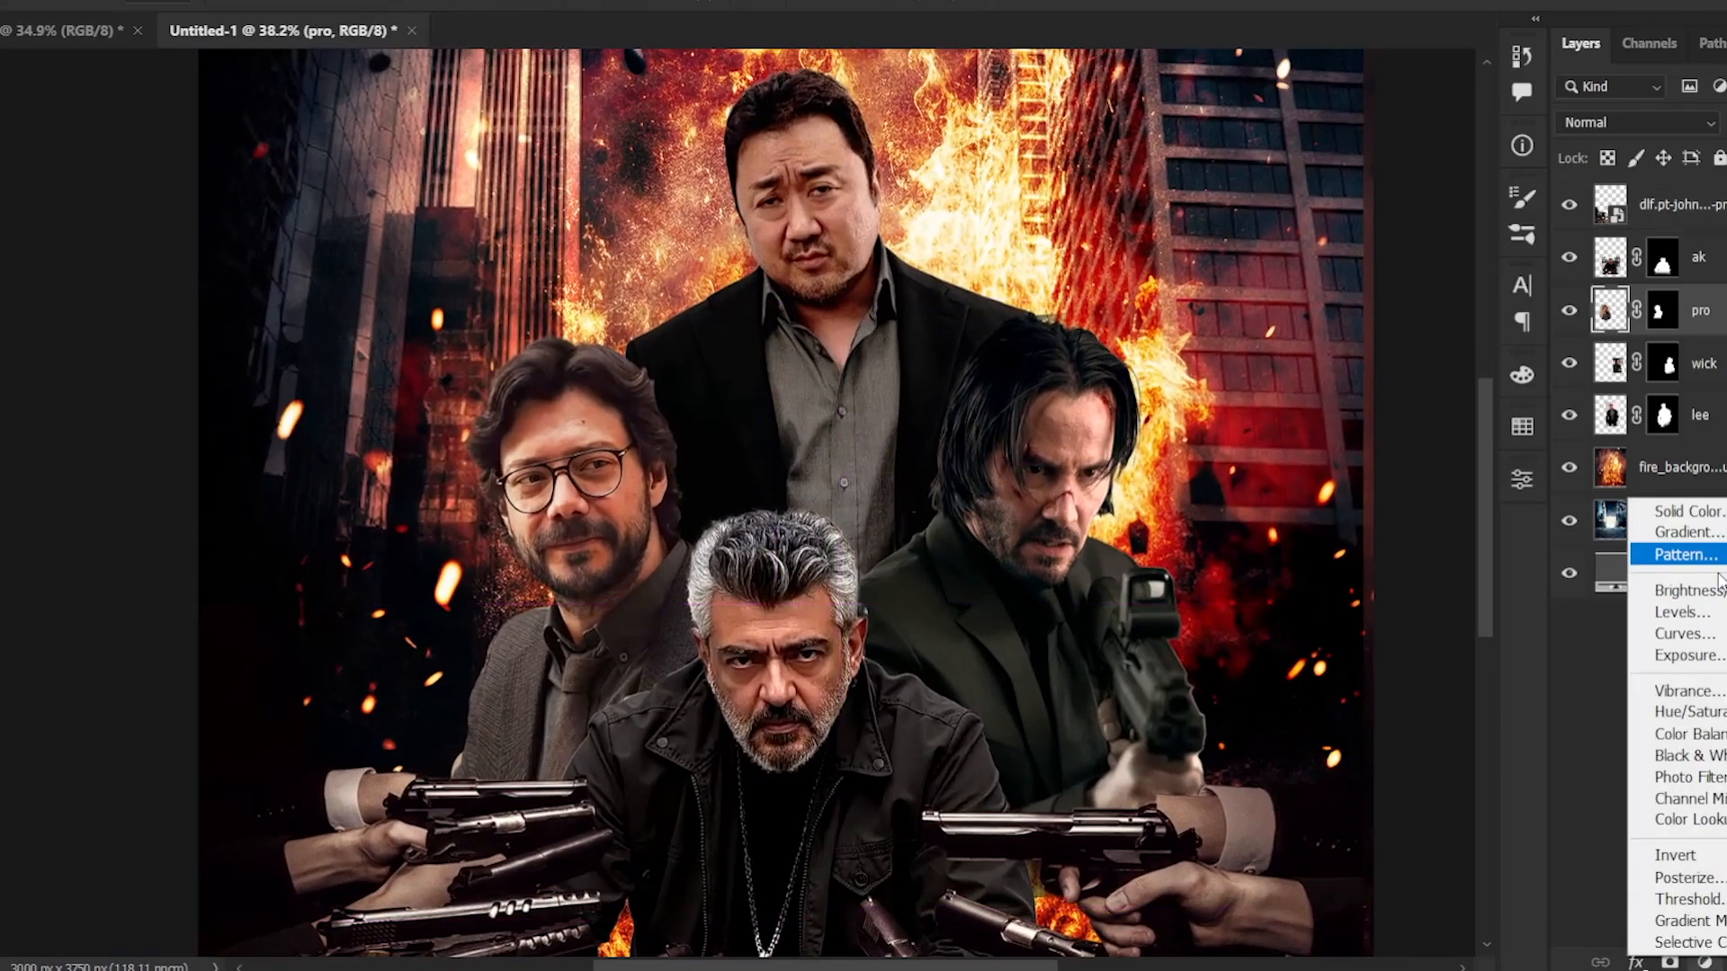
pyautogui.click(1666, 586)
pyautogui.click(1301, 909)
pyautogui.moveTo(1309, 622); pyautogui.dragTo(1255, 639)
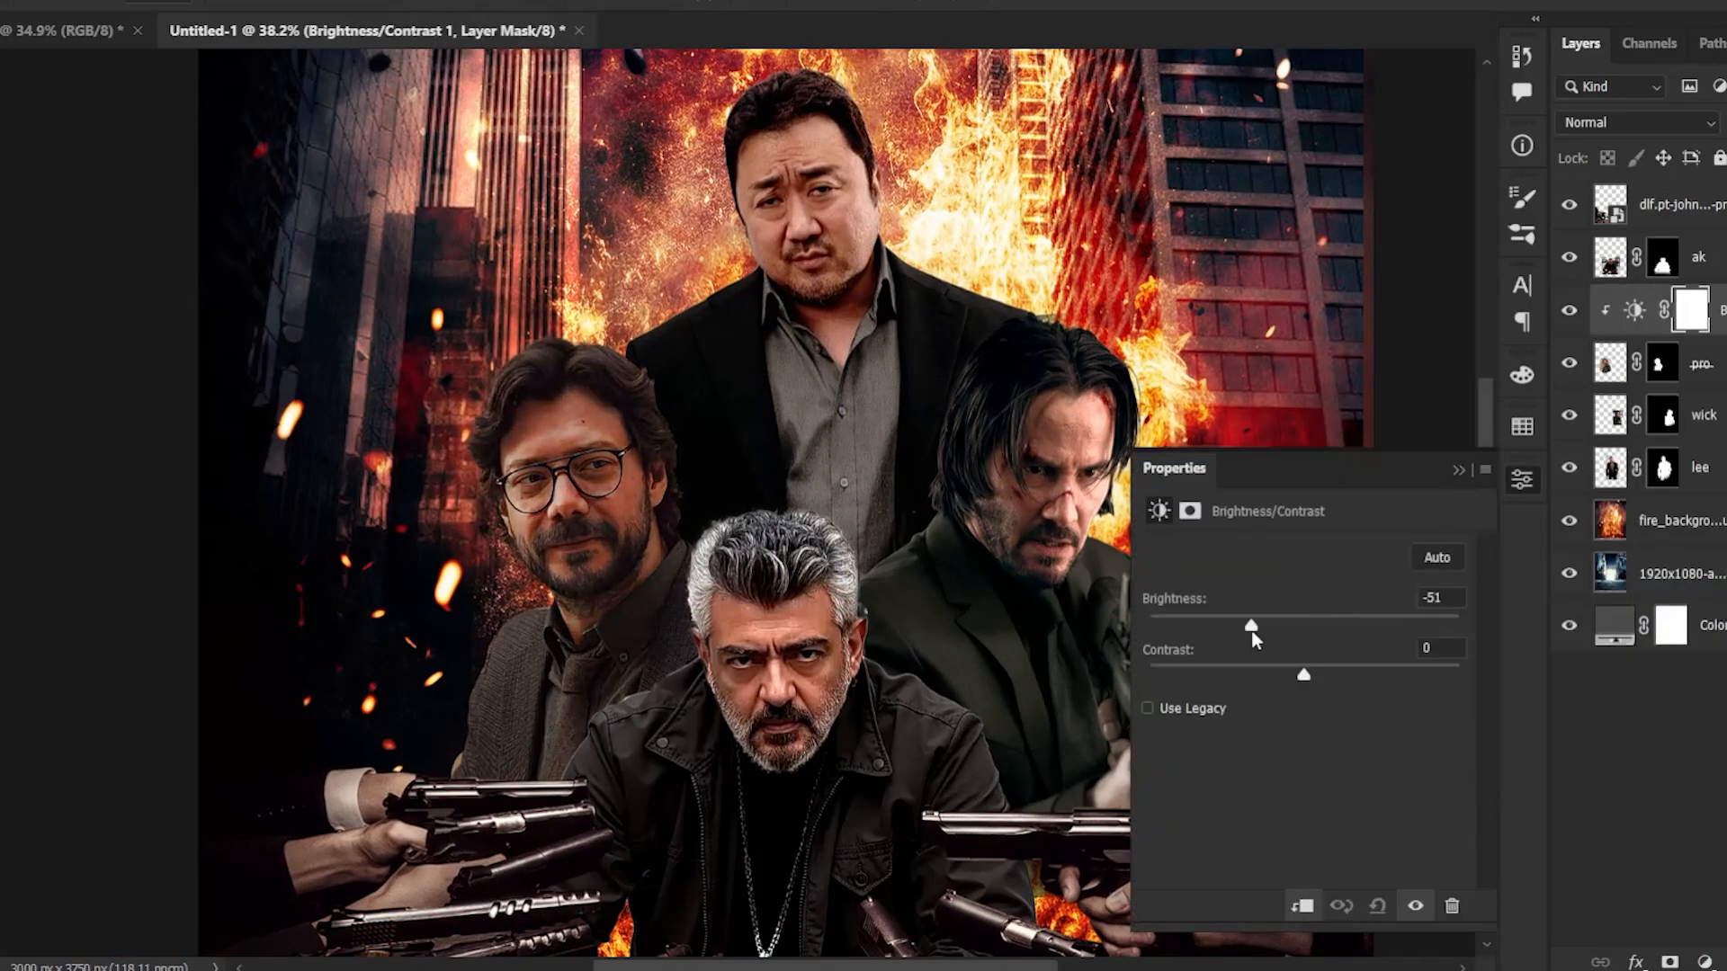
pyautogui.click(1458, 470)
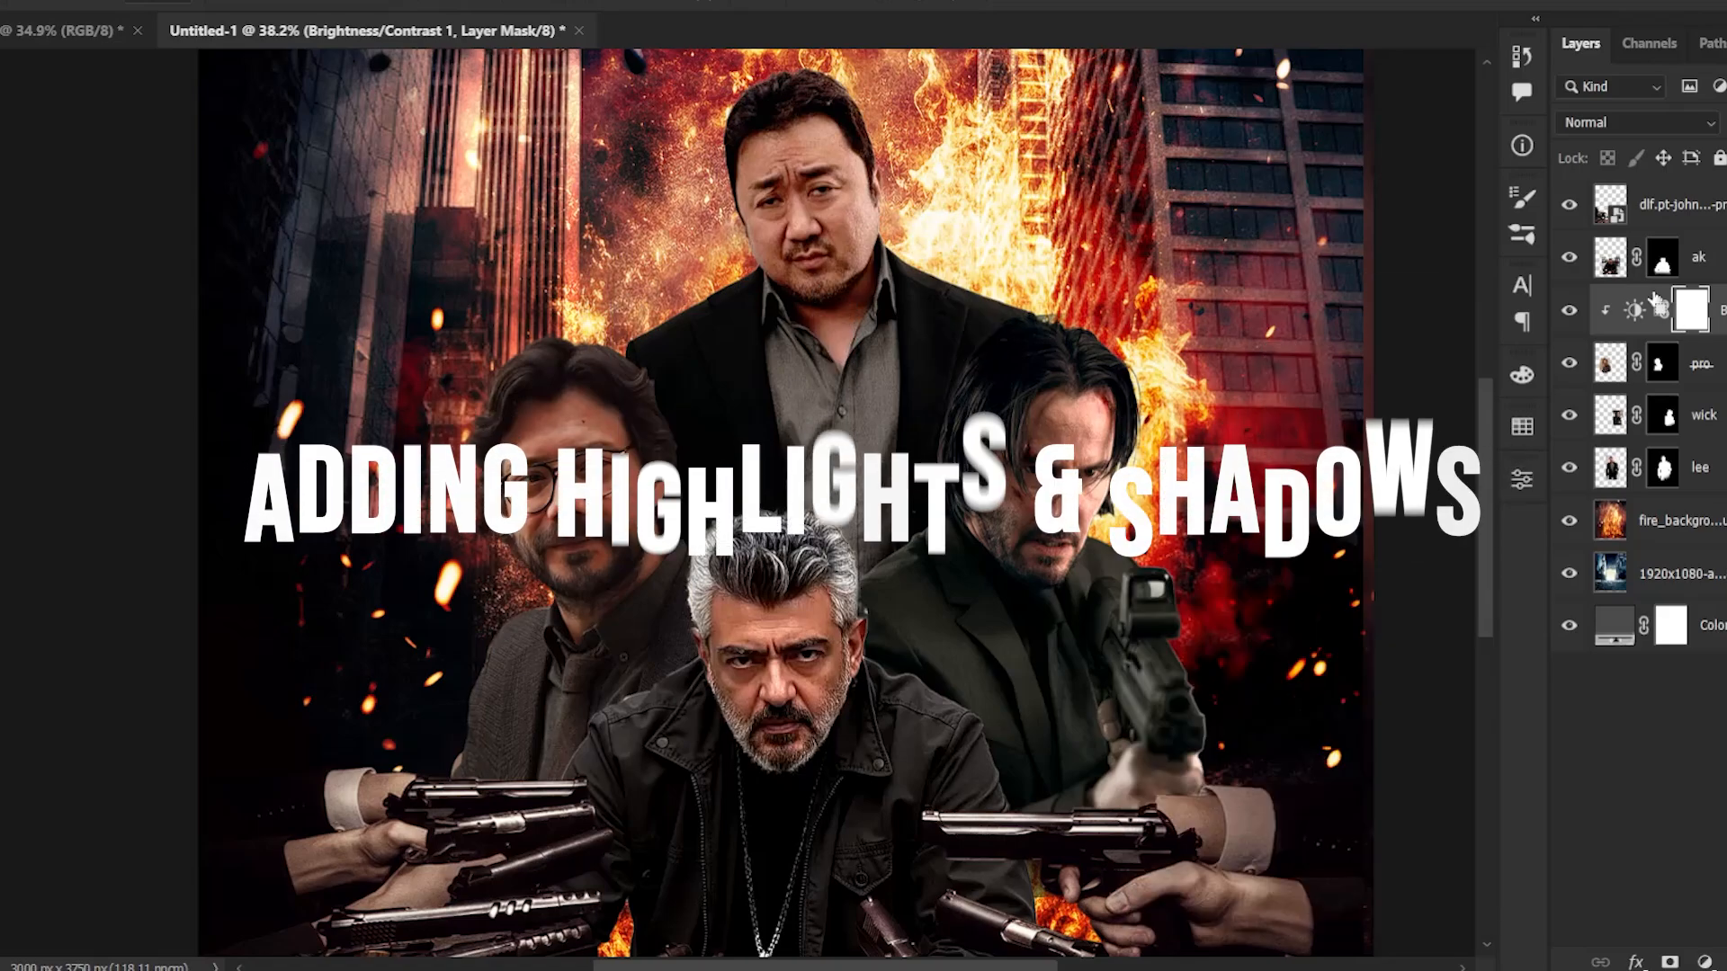
pyautogui.hotkey('ctrl', 'i')
# - Paint shadows into the adjustment mask over the hair, face and neck of the man with glasses
pyautogui.scroll(3, 589, 387)
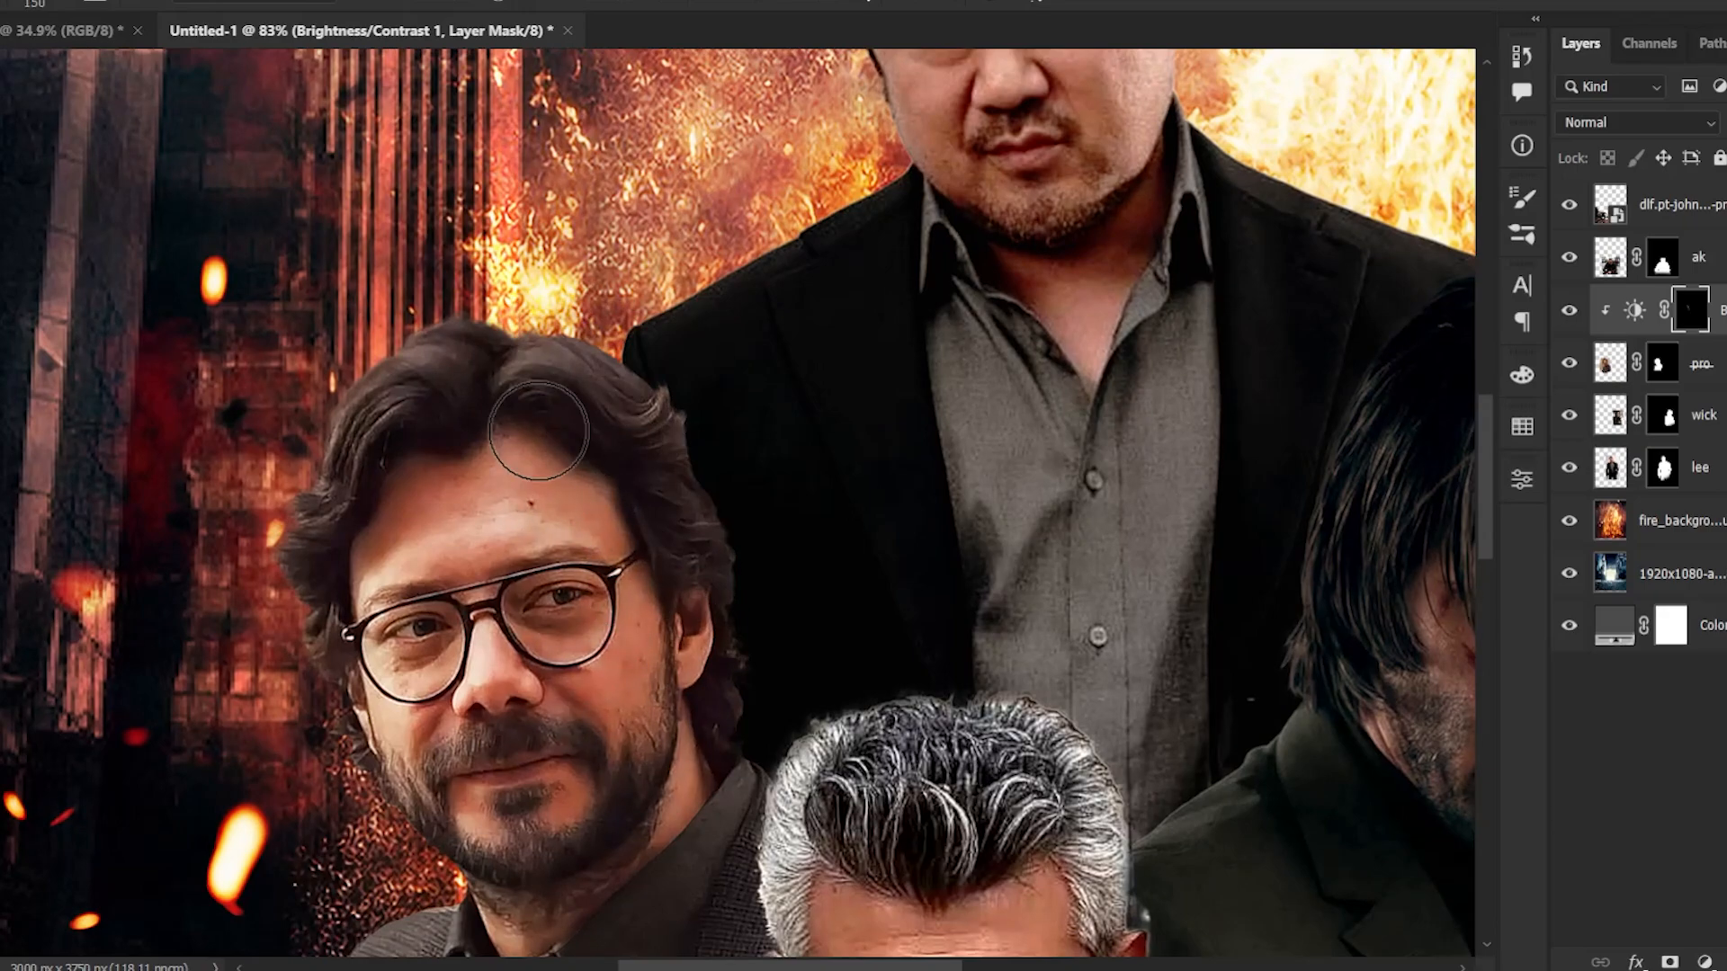
pyautogui.scroll(-3, 546, 496)
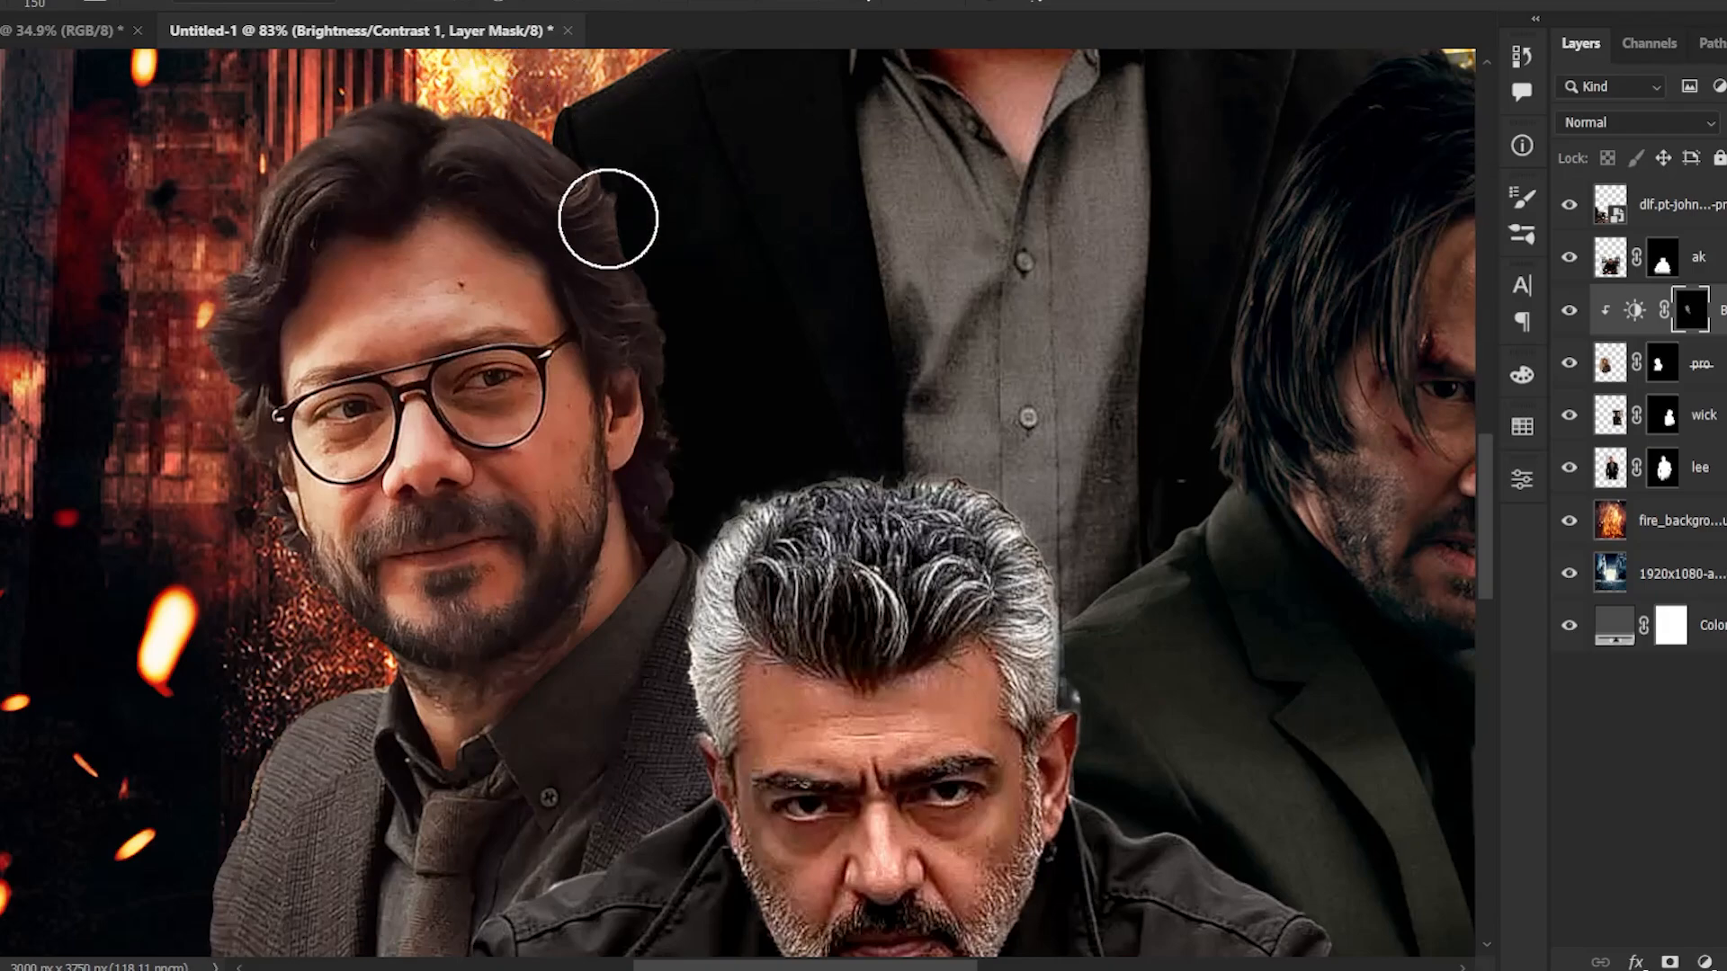
pyautogui.moveTo(726, 505)
pyautogui.mouseDown()
pyautogui.moveTo(596, 369)
pyautogui.moveTo(553, 533)
pyautogui.moveTo(507, 434)
pyautogui.mouseUp()
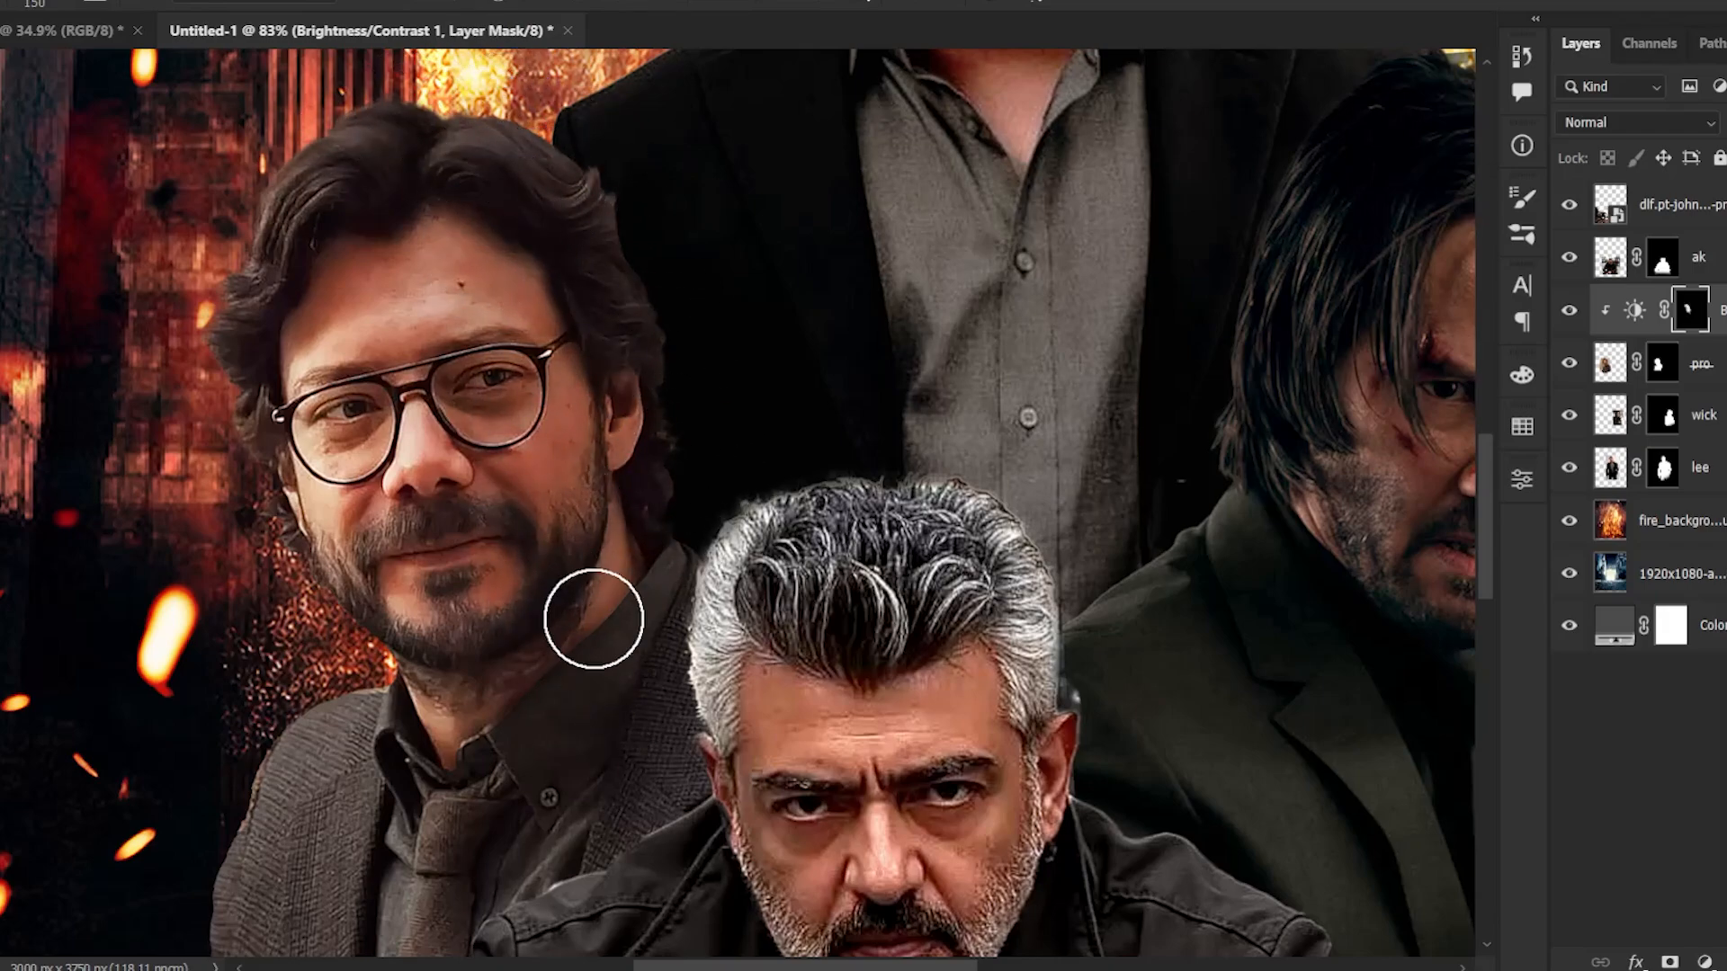
pyautogui.moveTo(489, 236); pyautogui.dragTo(430, 268)
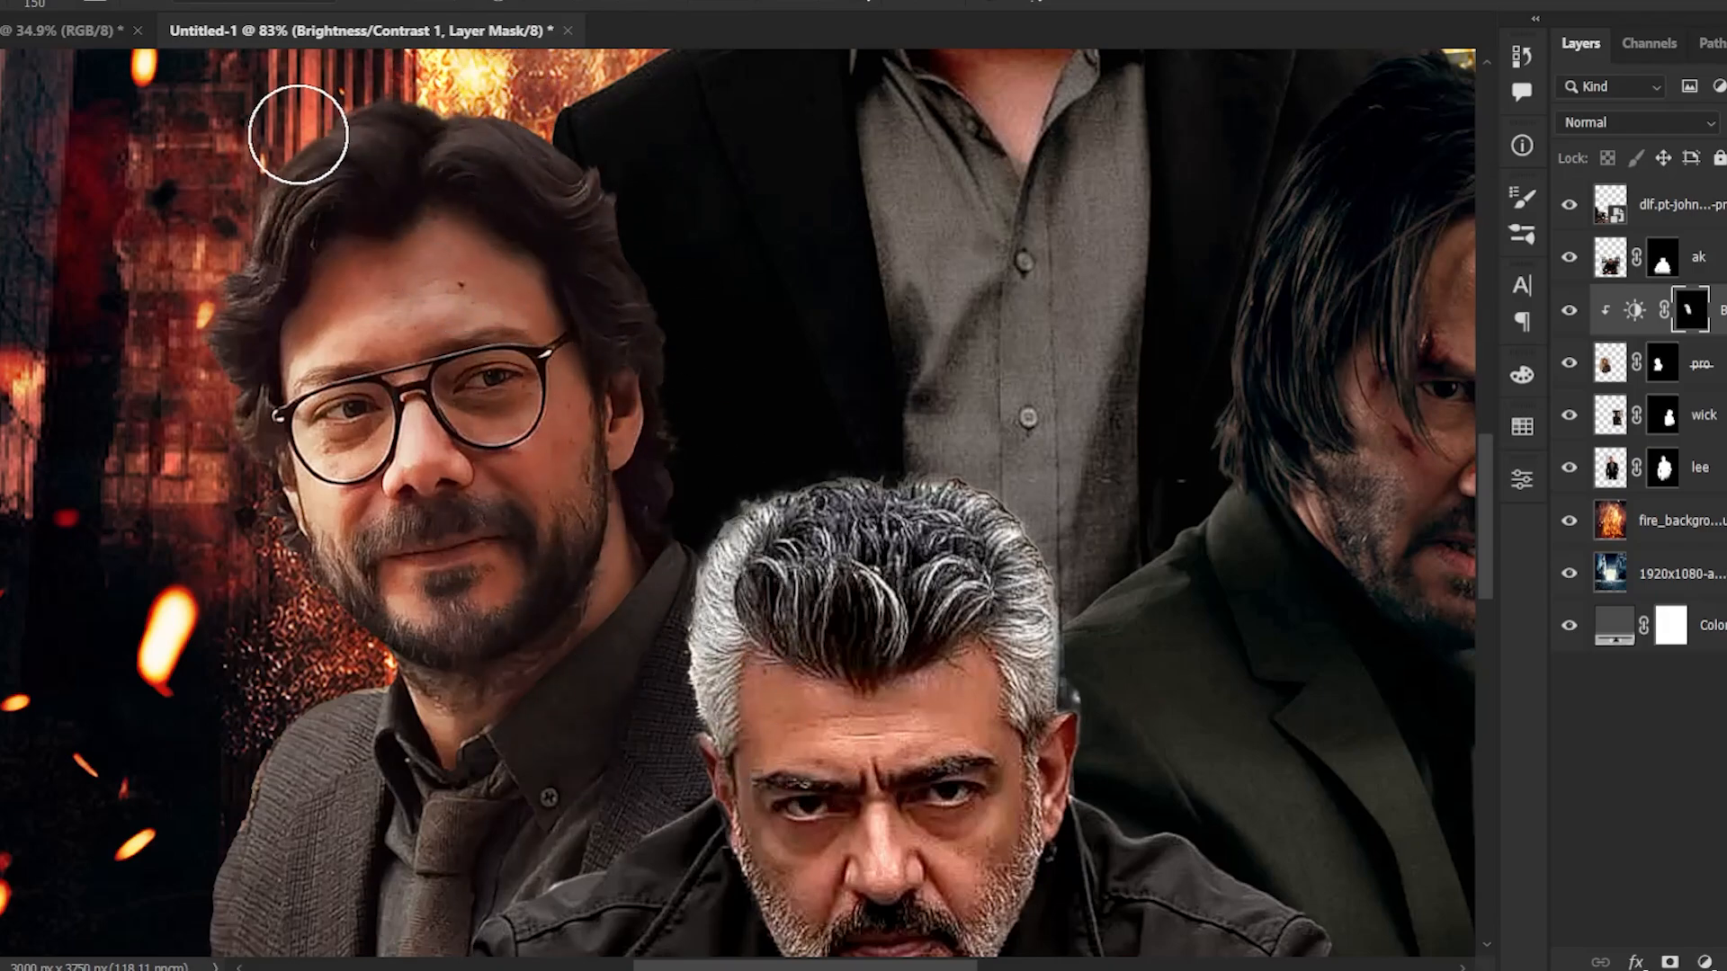
# - Reduce the brush size to 90, refine the shadows on his hair, and compare the result with the adjustment hidden
pyautogui.click(627, 3)
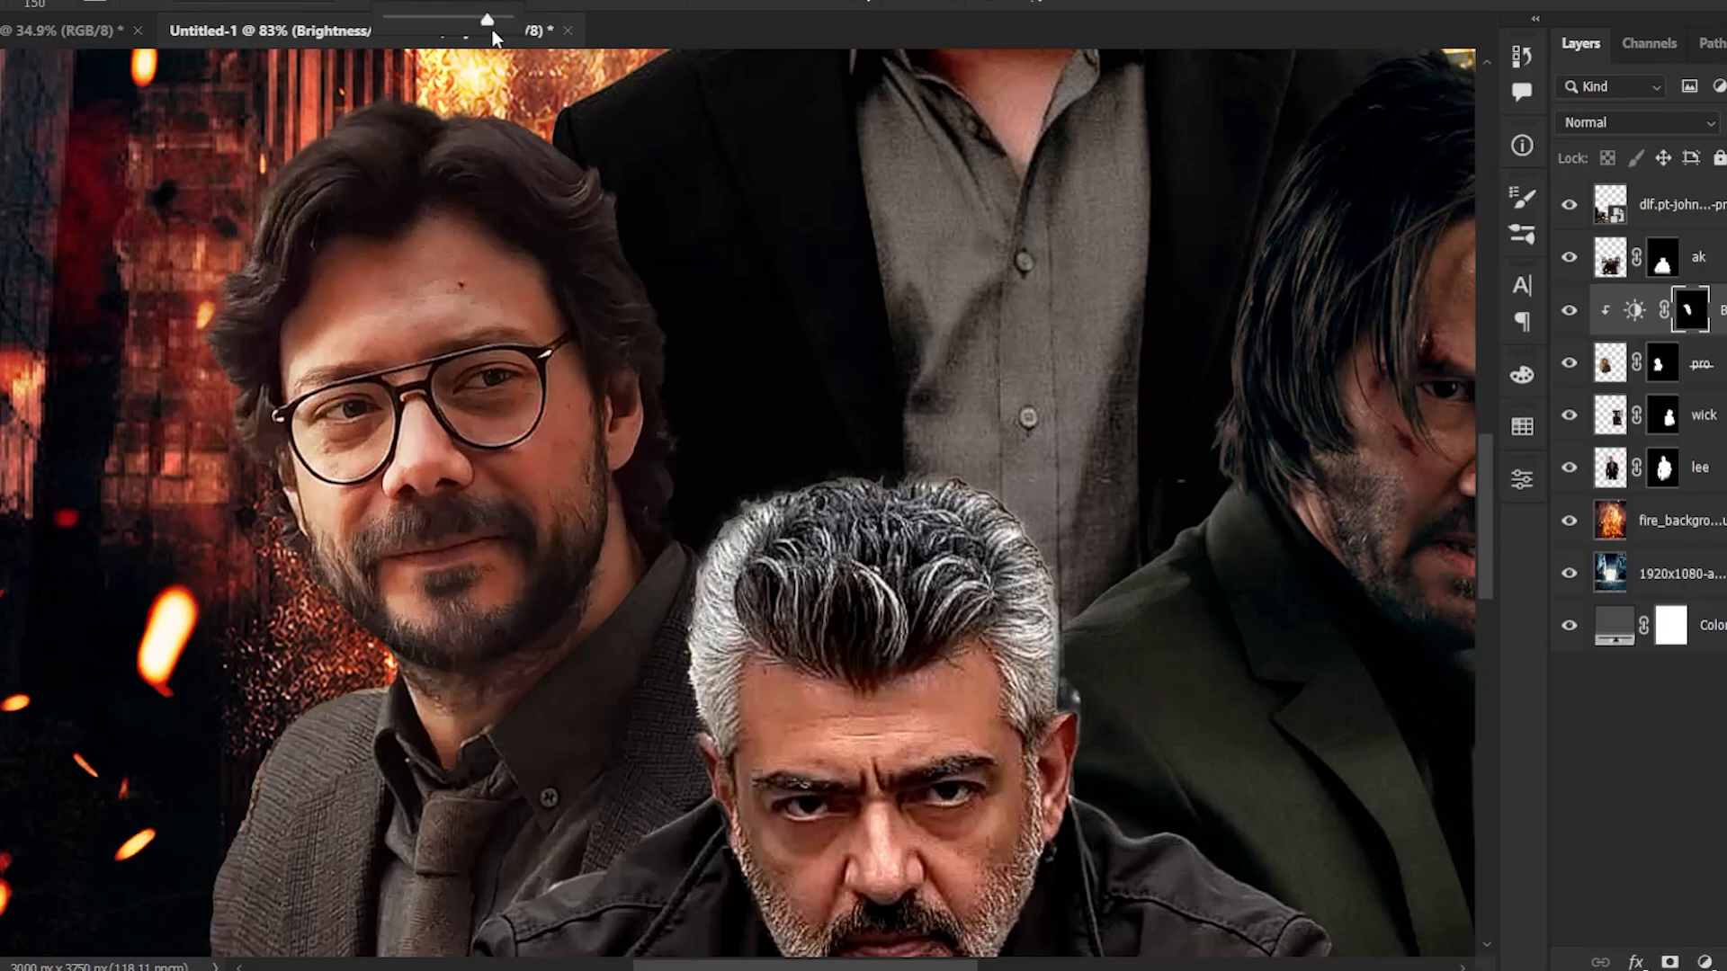
pyautogui.press('[')
pyautogui.press('[')
pyautogui.press('[')
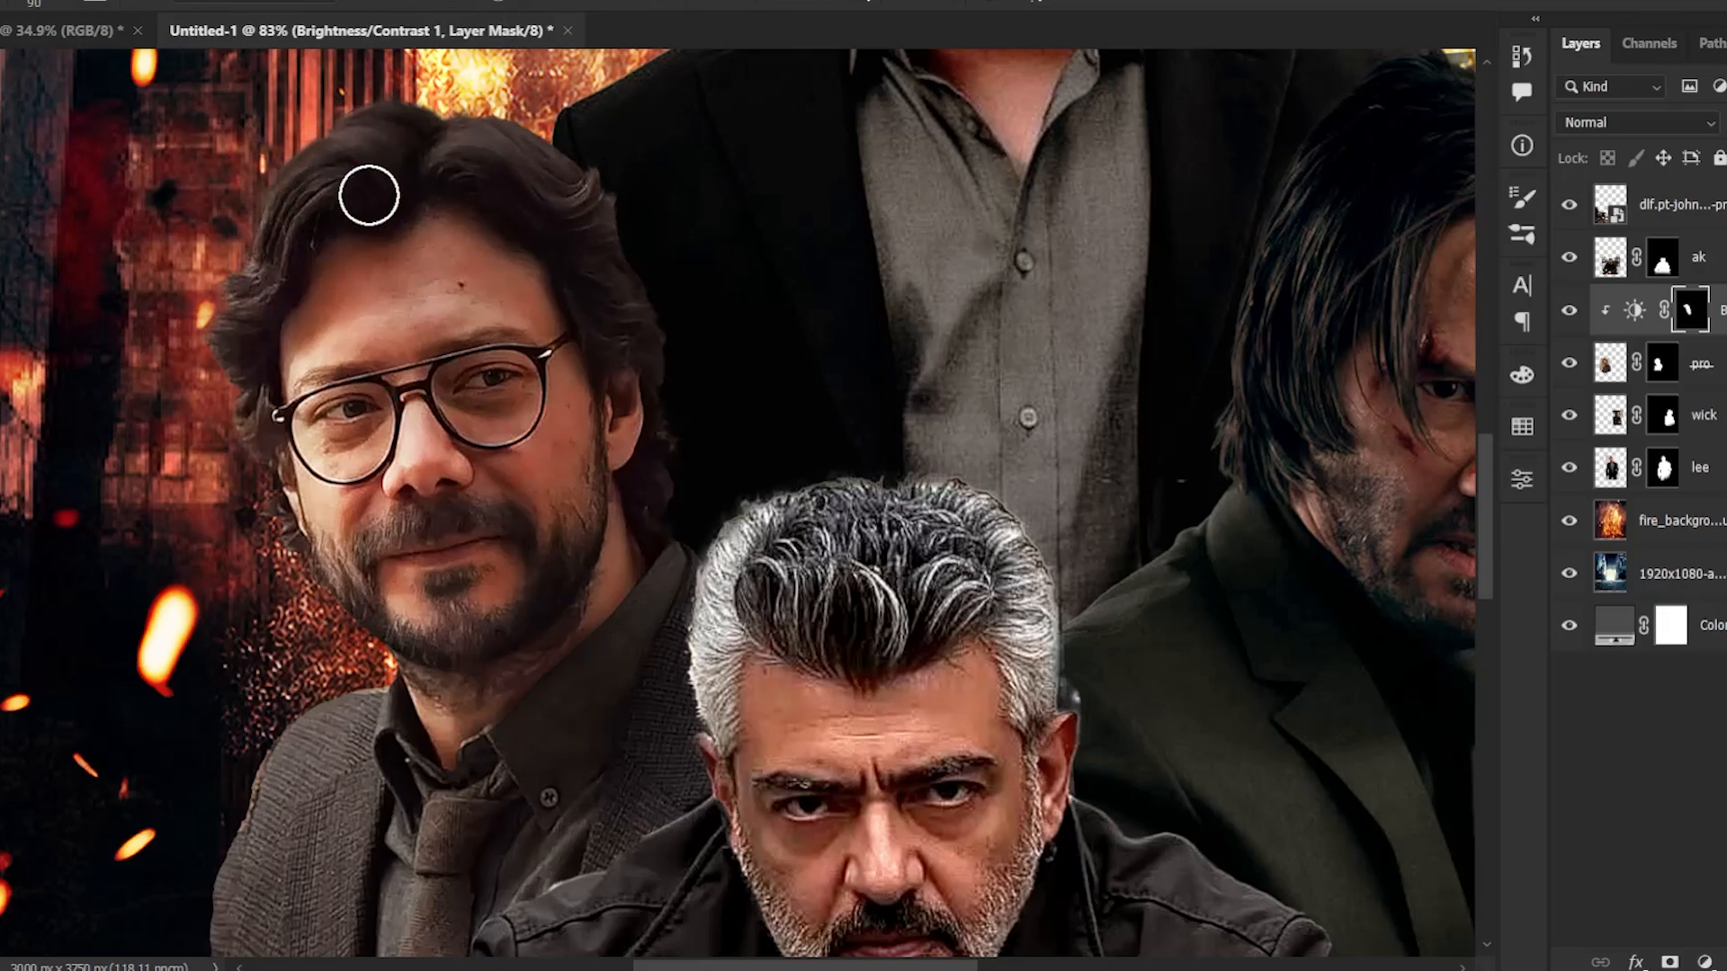
pyautogui.click(1568, 316)
pyautogui.click(1569, 317)
# - Clip a Brightness/Contrast adjustment with raised brightness to the ak layer and invert its mask to black
pyautogui.scroll(-2, 1170, 454)
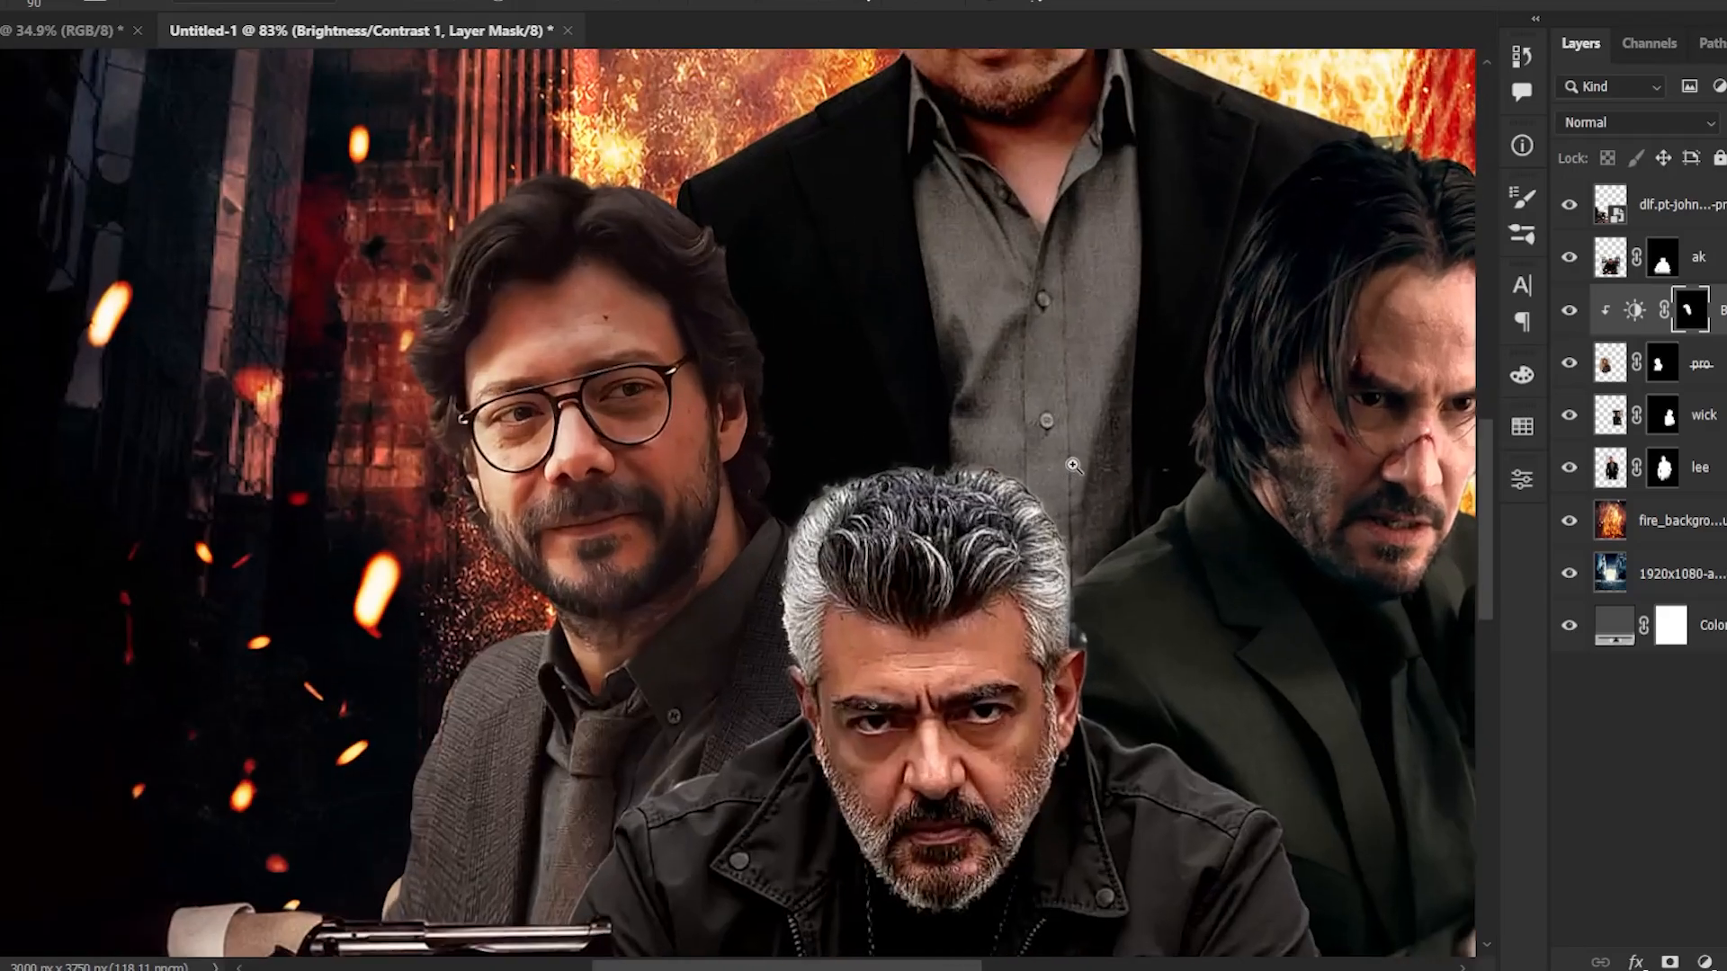
pyautogui.moveTo(1207, 679); pyautogui.dragTo(1064, 503)
pyautogui.click(1610, 257)
pyautogui.click(1704, 961)
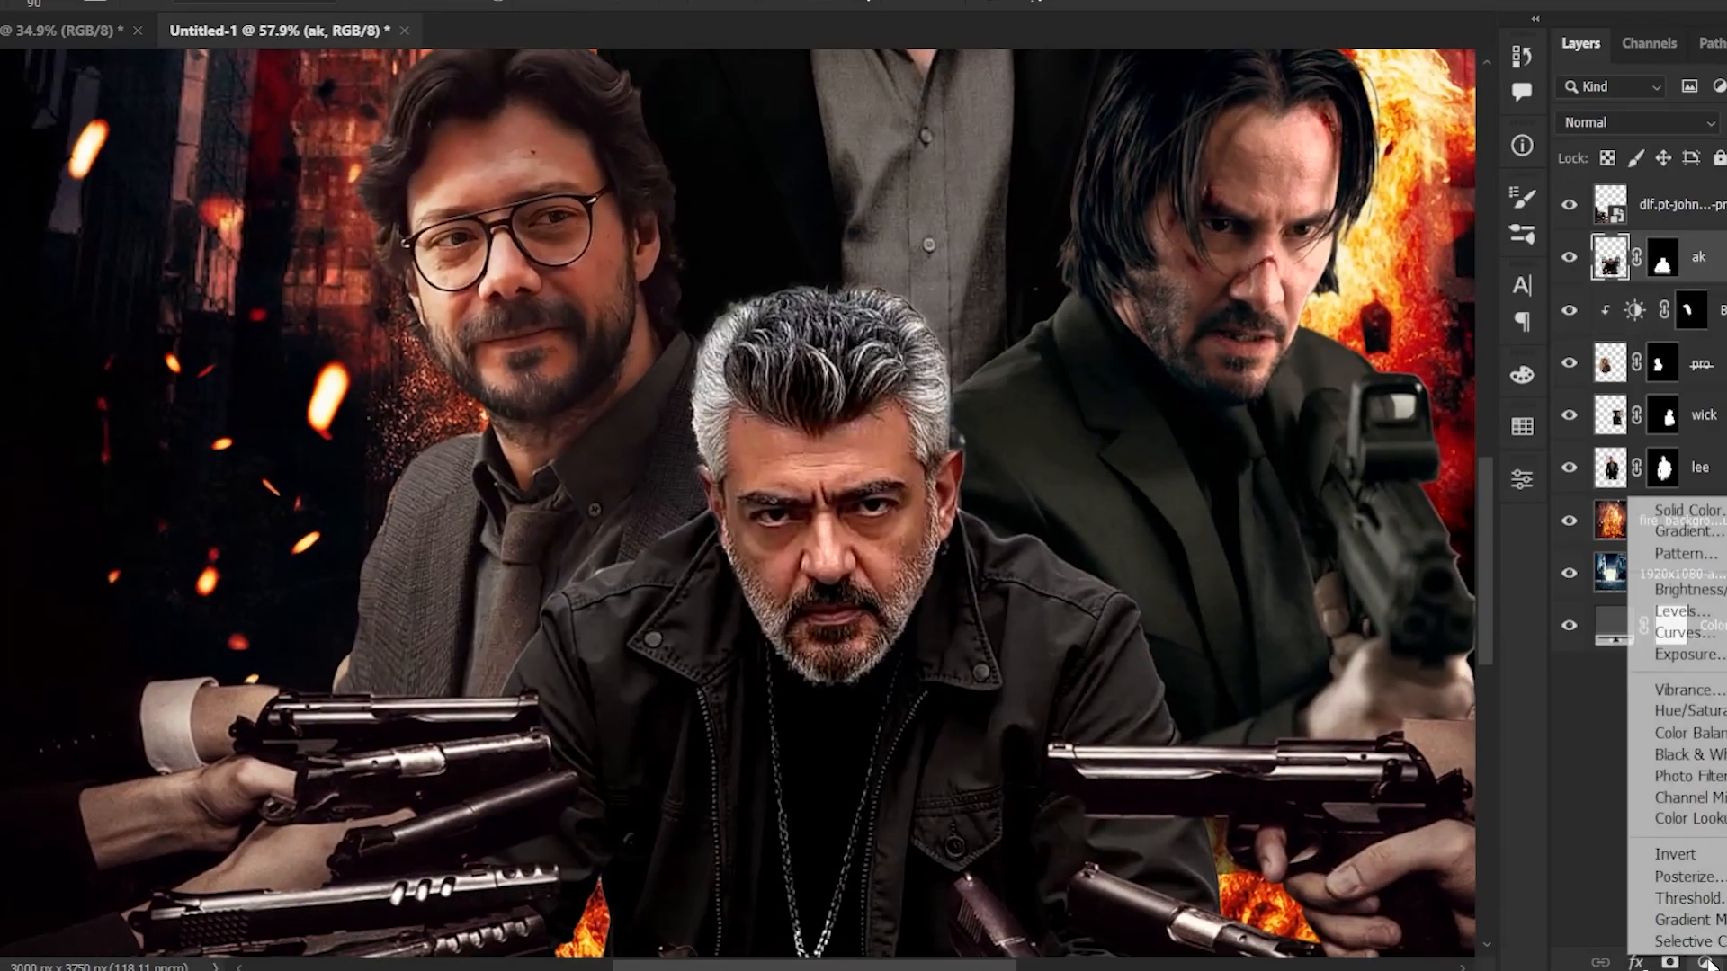
pyautogui.click(1679, 589)
pyautogui.moveTo(1313, 629); pyautogui.dragTo(1350, 622)
pyautogui.click(1301, 906)
pyautogui.click(1458, 470)
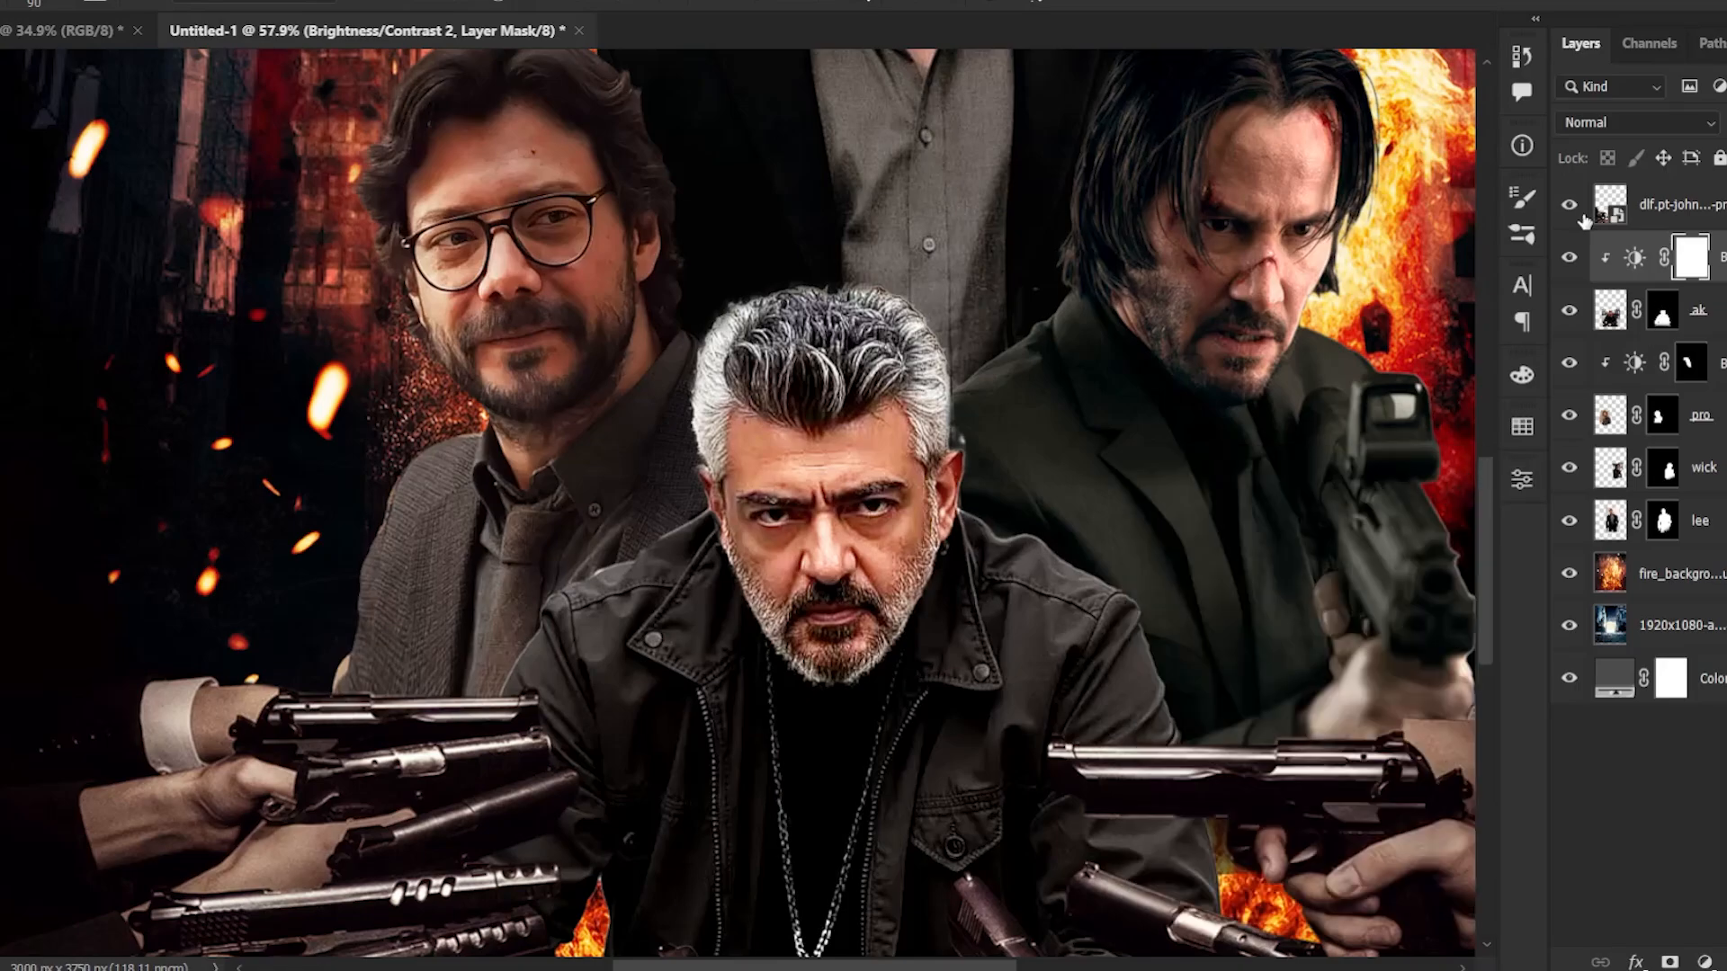
pyautogui.hotkey('ctrl', 'i')
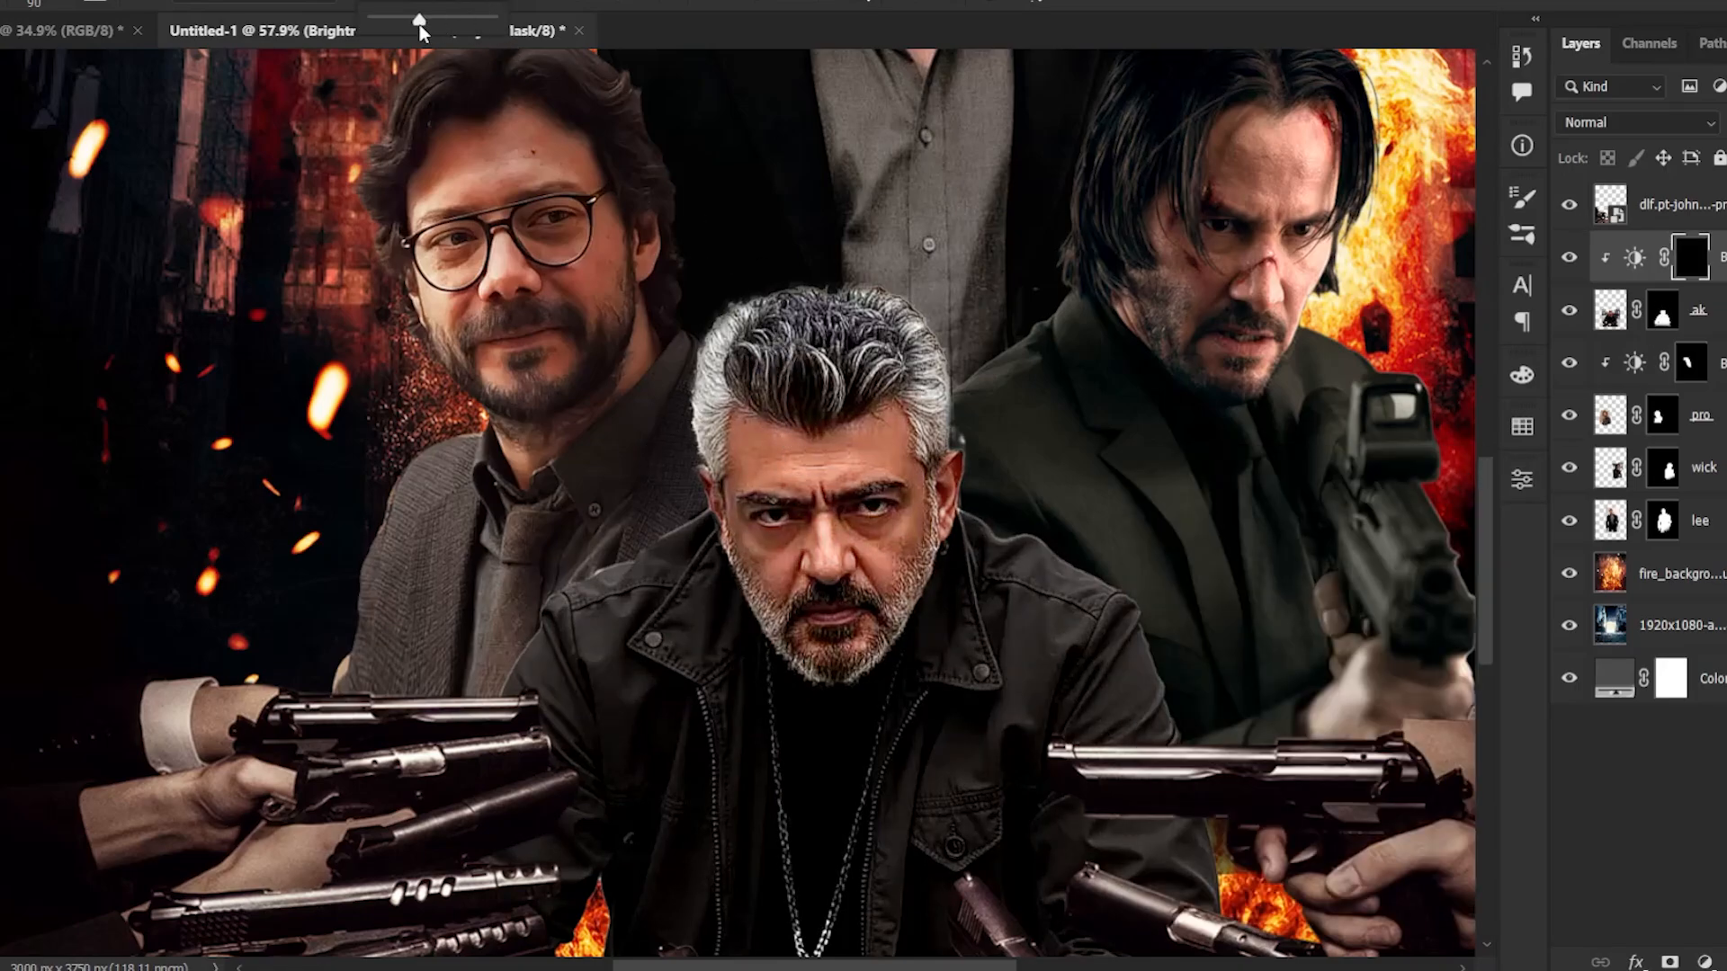
# - Paint highlights into the new adjustment mask along the grey-haired man's jacket shoulders and collar
pyautogui.scroll(2, 672, 473)
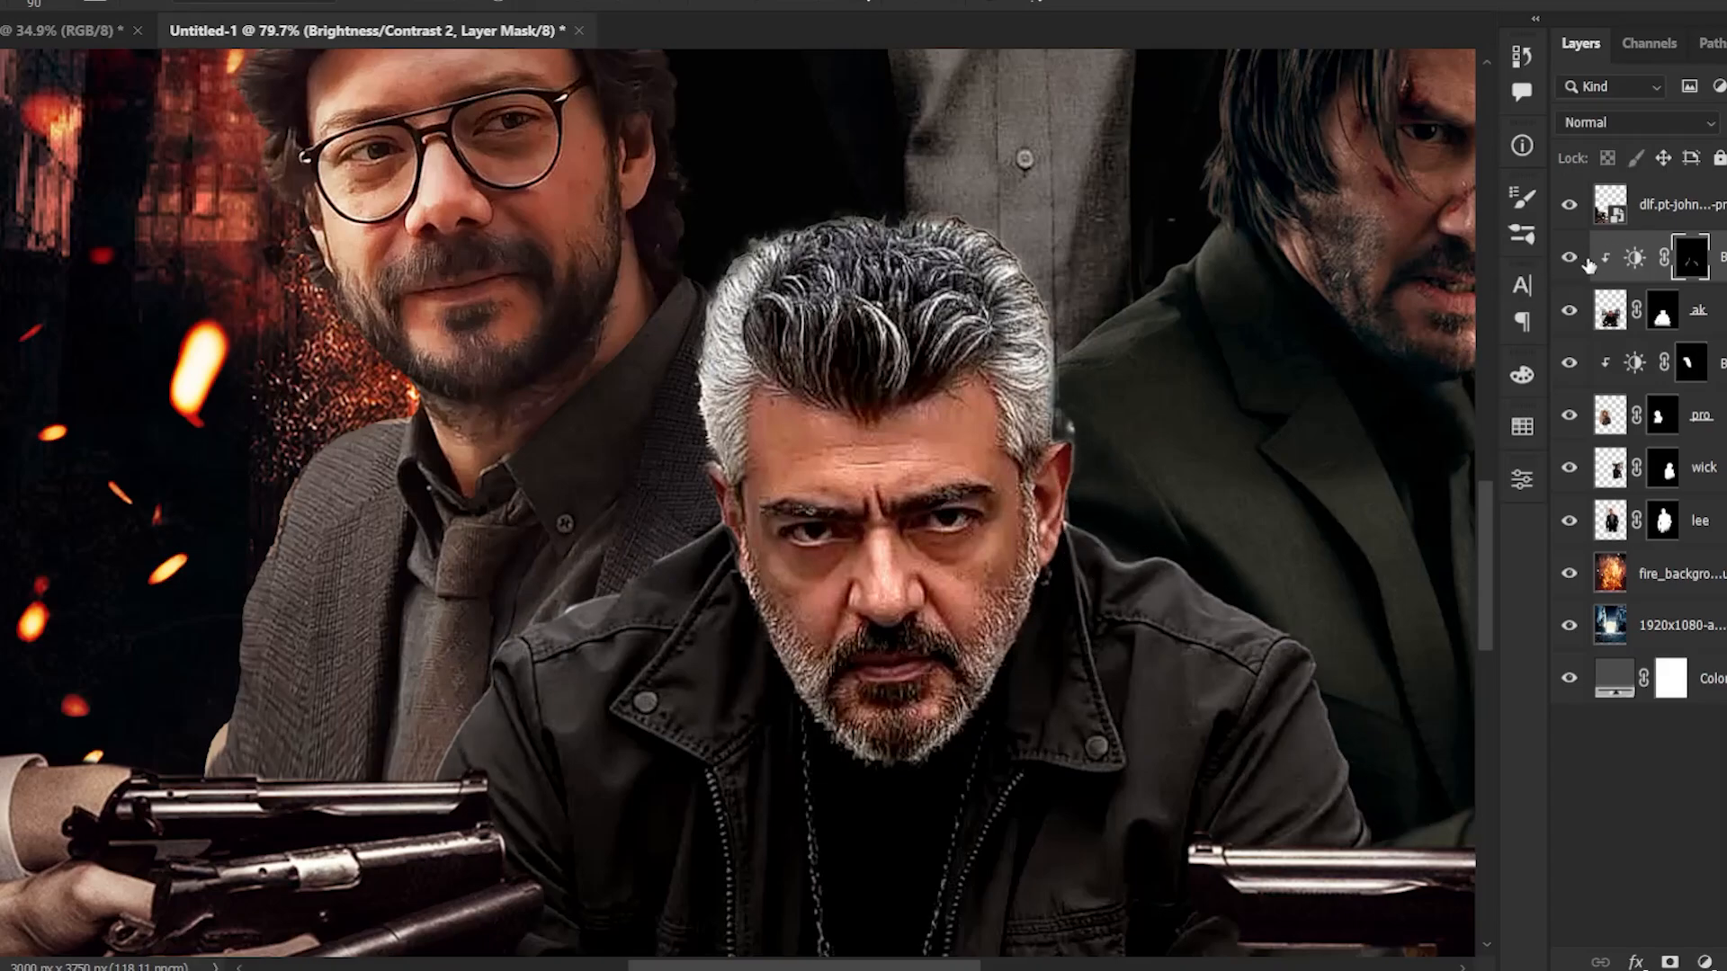
pyautogui.scroll(-5, 971, 261)
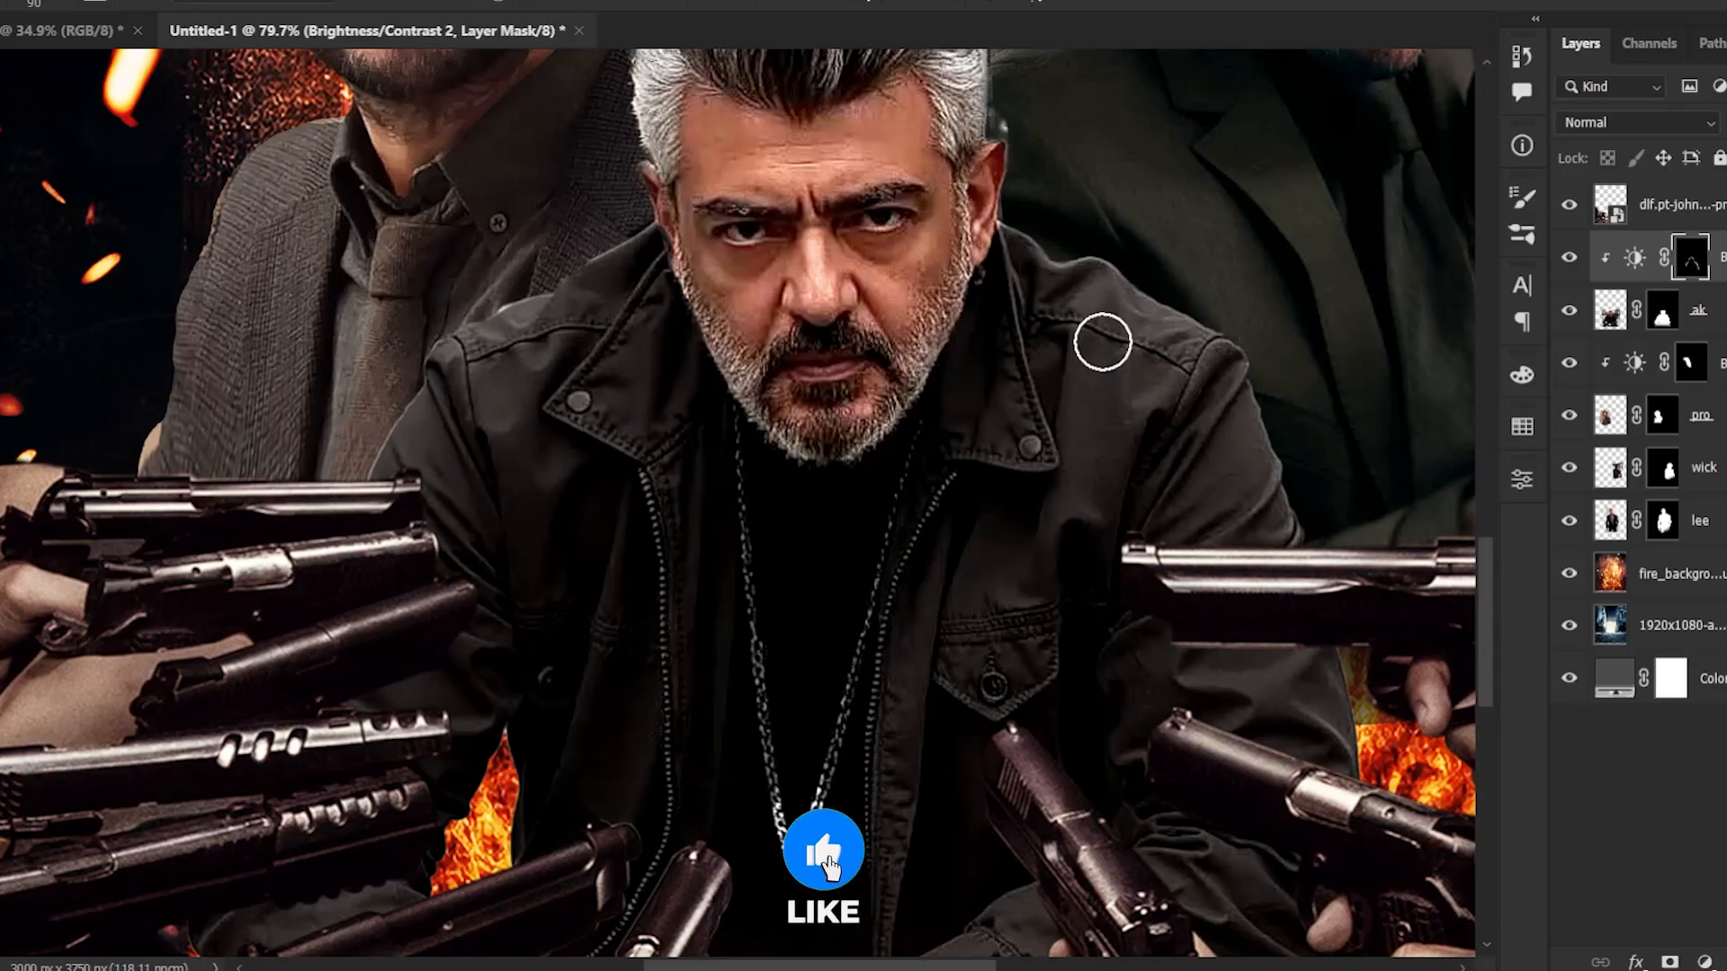
# - Smooth the rough edges of the grey-haired man's eyebrows directly on the ak layer with a size 40 brush
pyautogui.click(1609, 310)
pyautogui.scroll(6, 899, 189)
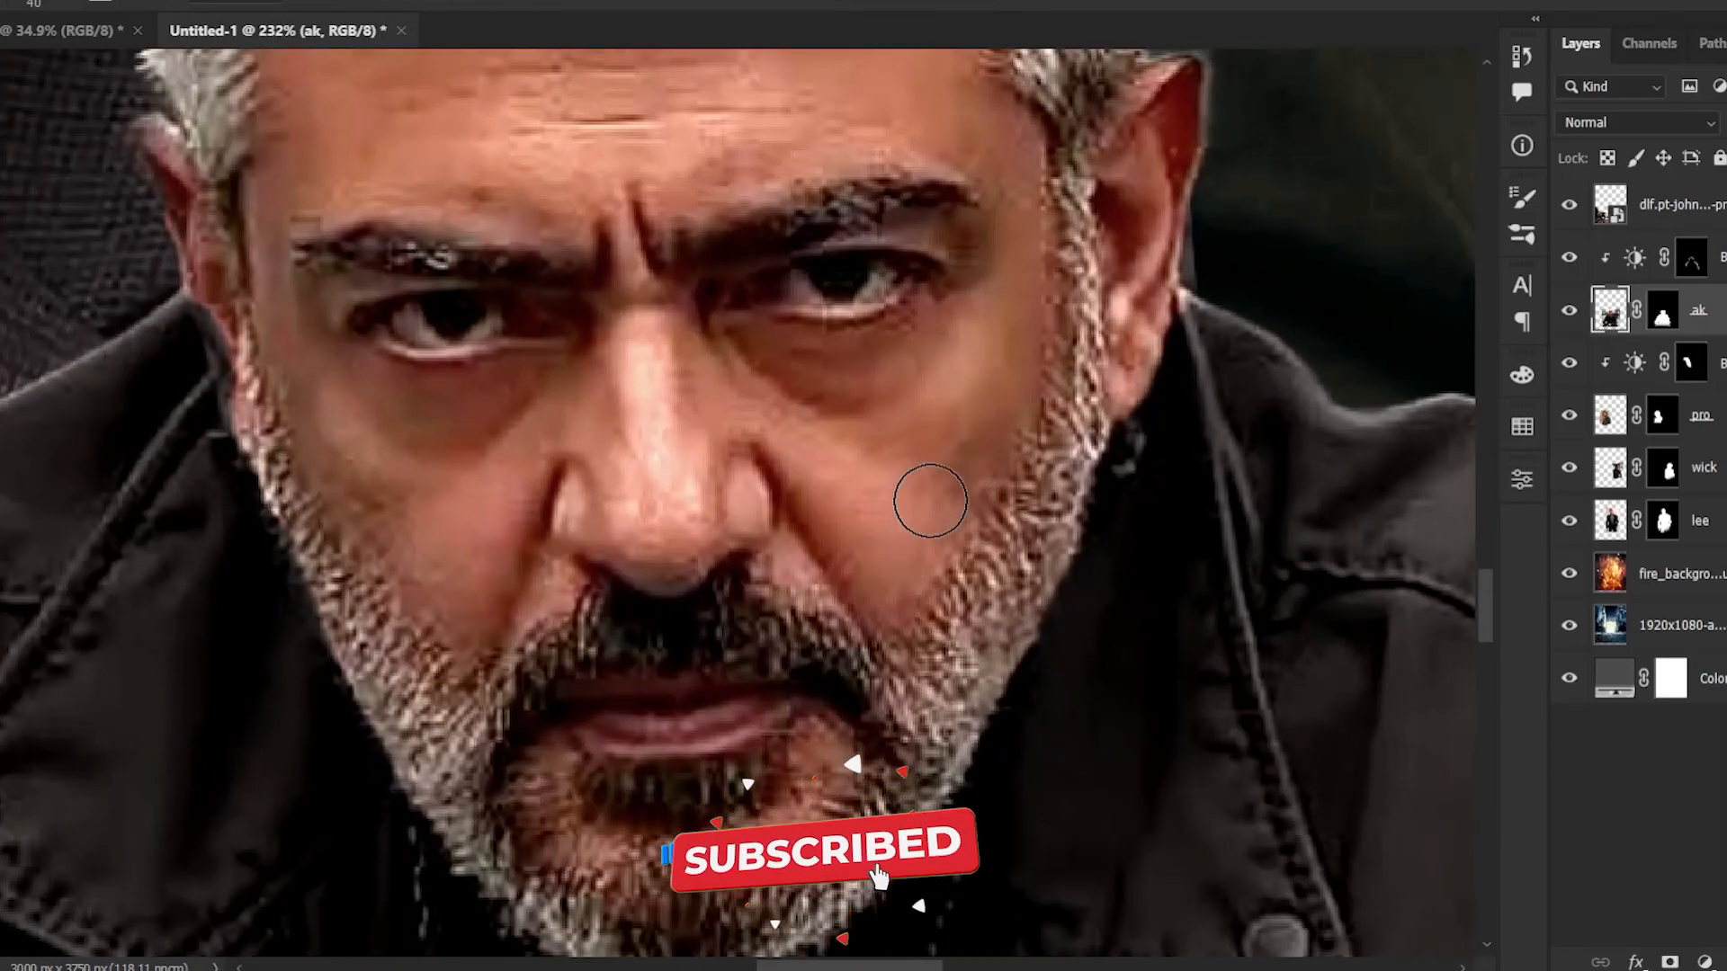
pyautogui.scroll(3, 640, 374)
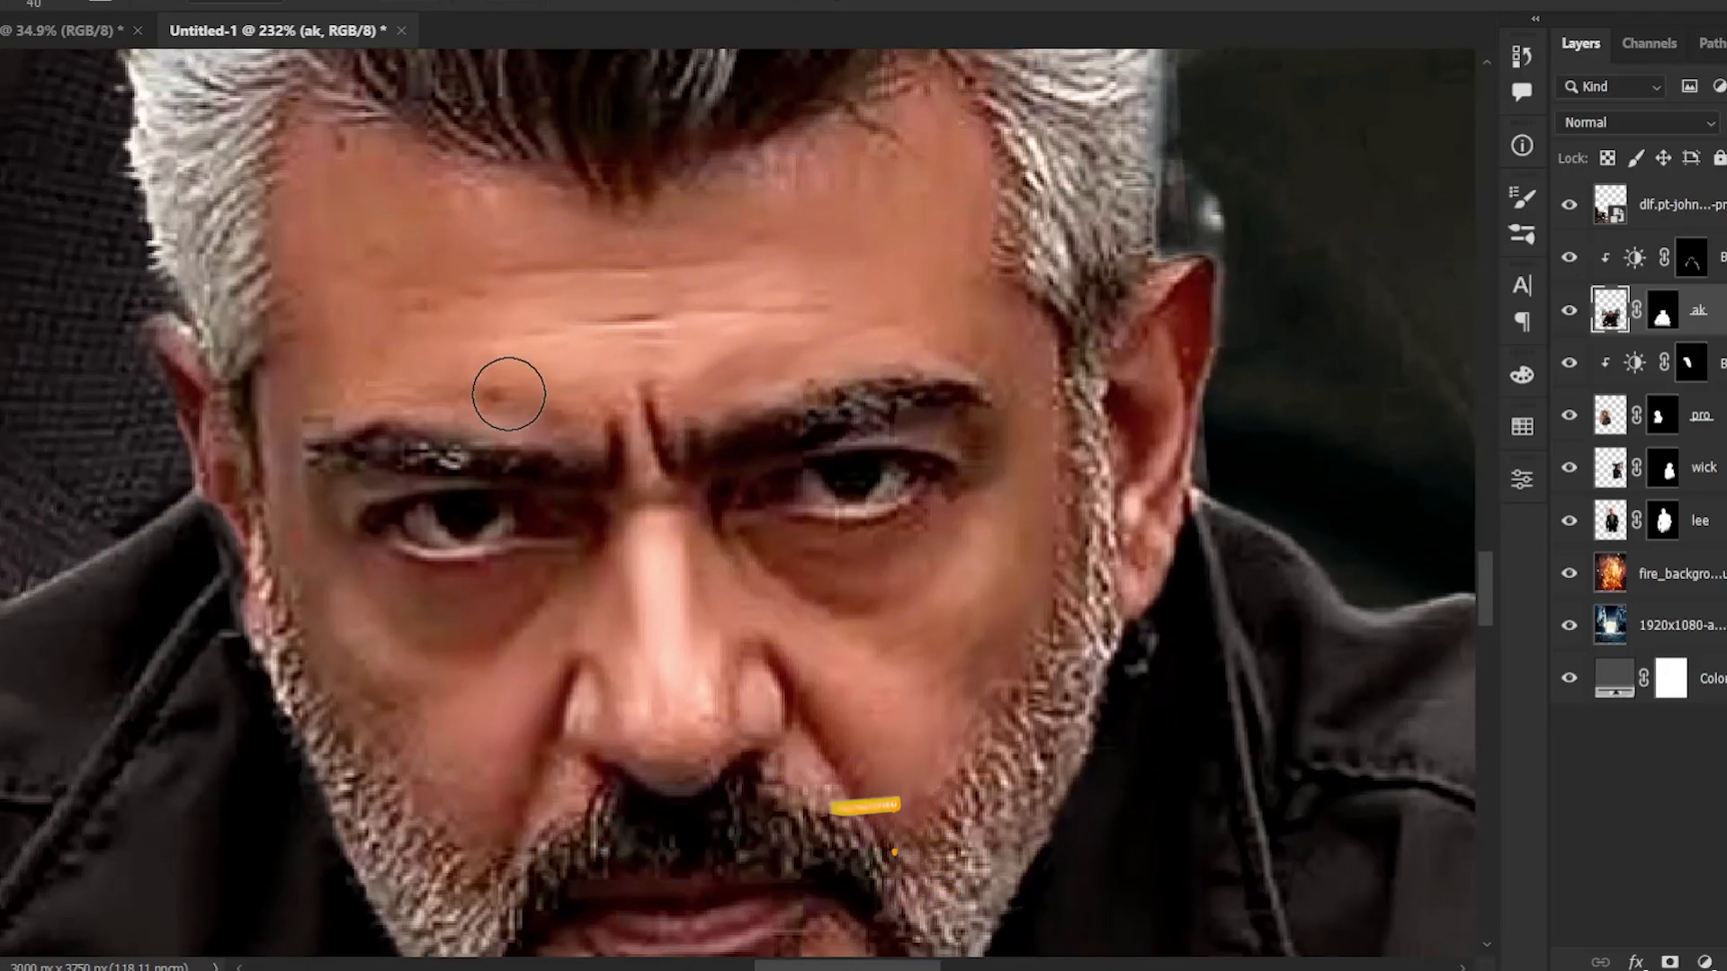
pyautogui.scroll(-2, 879, 493)
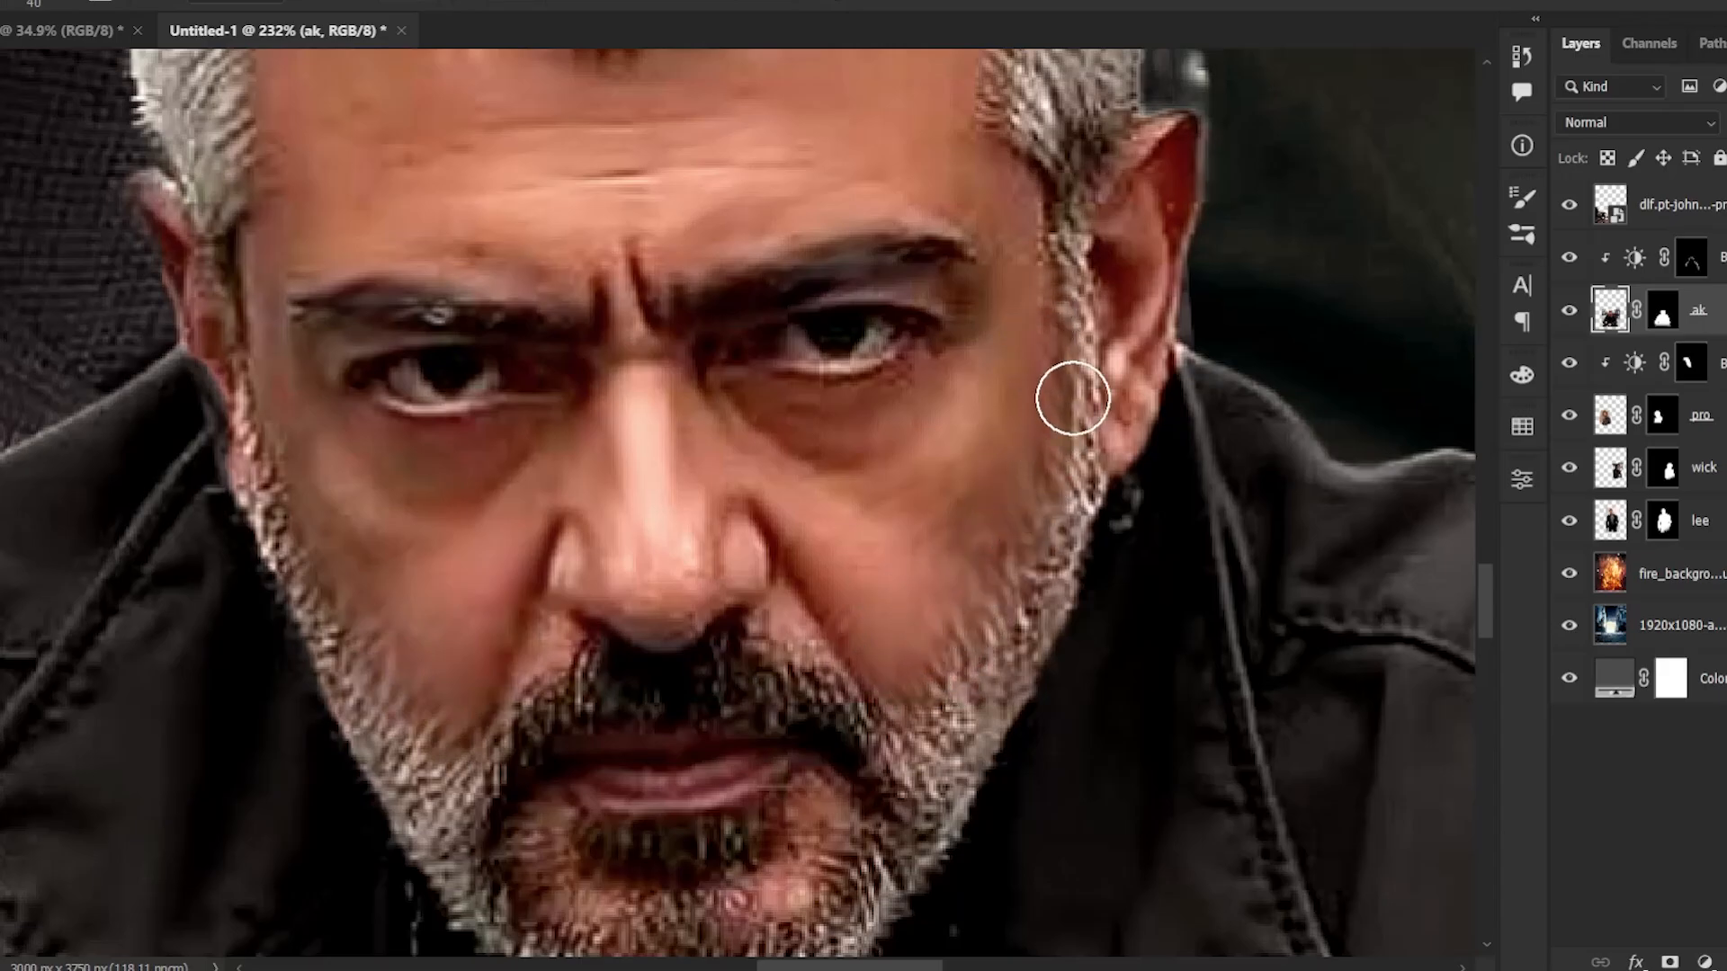
pyautogui.scroll(-7, 1070, 594)
# - Check the composition and compare the man with glasses with his Brightness/Contrast adjustment hidden and shown
pyautogui.moveTo(1070, 594); pyautogui.dragTo(898, 684)
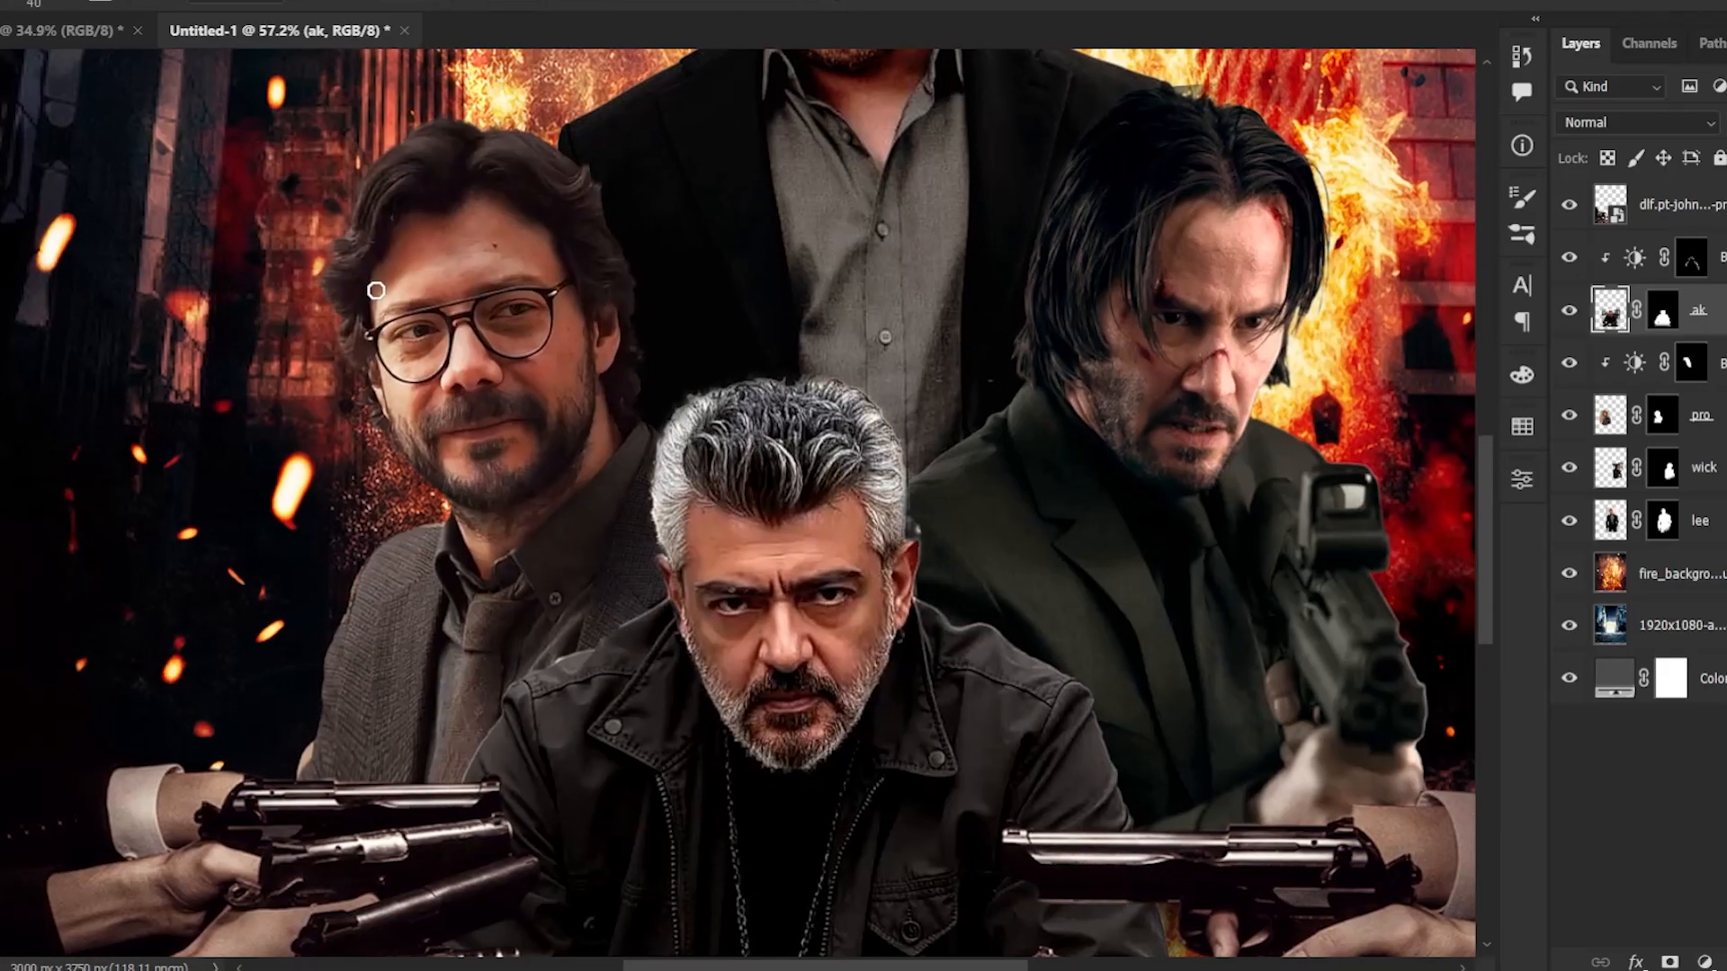
pyautogui.moveTo(470, 412)
pyautogui.mouseDown()
pyautogui.moveTo(555, 366)
pyautogui.moveTo(460, 420)
pyautogui.mouseUp()
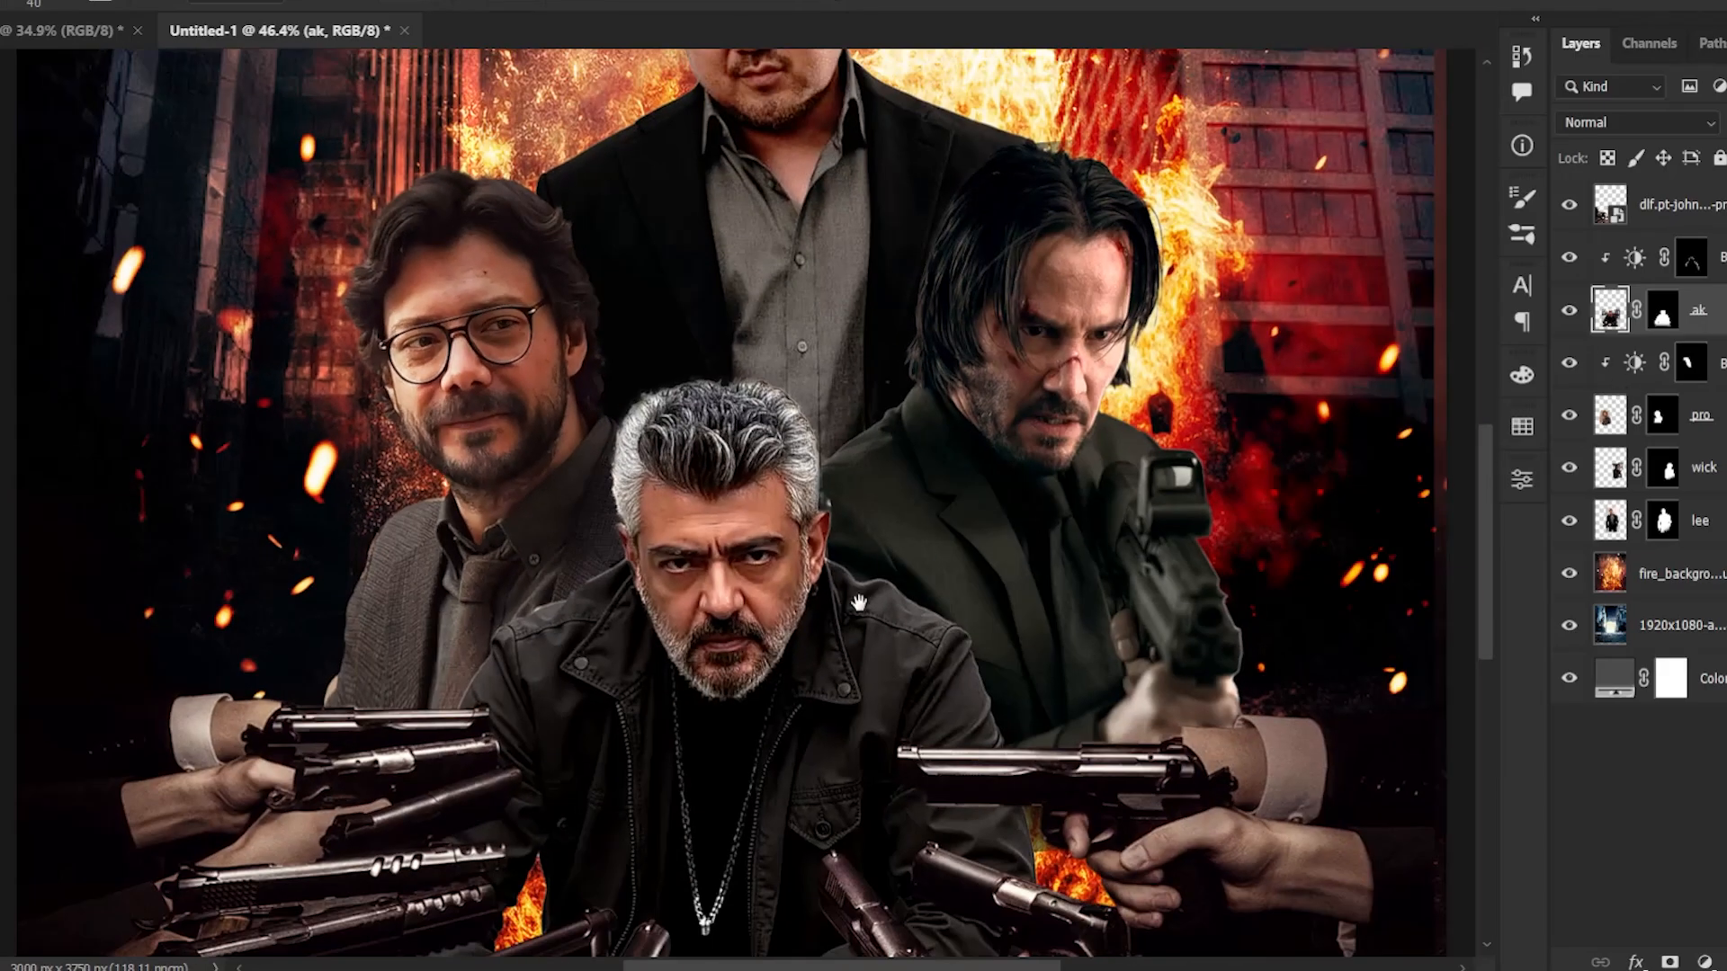
pyautogui.moveTo(859, 603); pyautogui.dragTo(865, 737)
pyautogui.moveTo(941, 624); pyautogui.dragTo(941, 582)
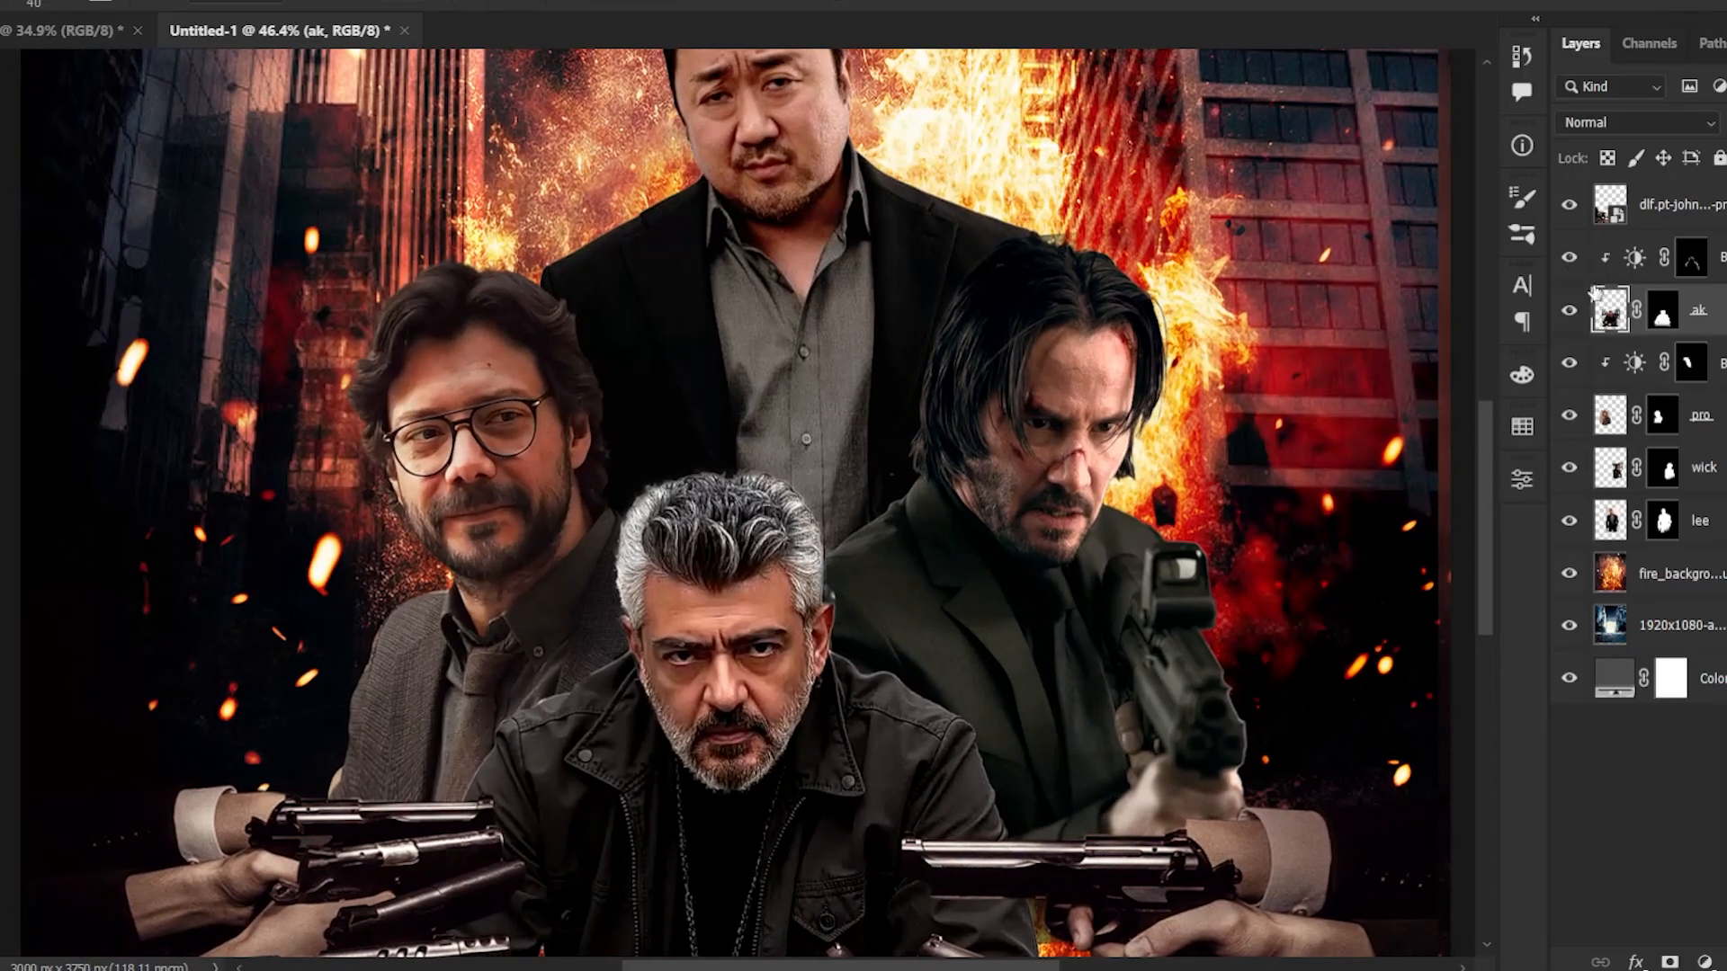
pyautogui.click(1570, 363)
pyautogui.click(1570, 363)
pyautogui.moveTo(963, 332); pyautogui.dragTo(945, 572)
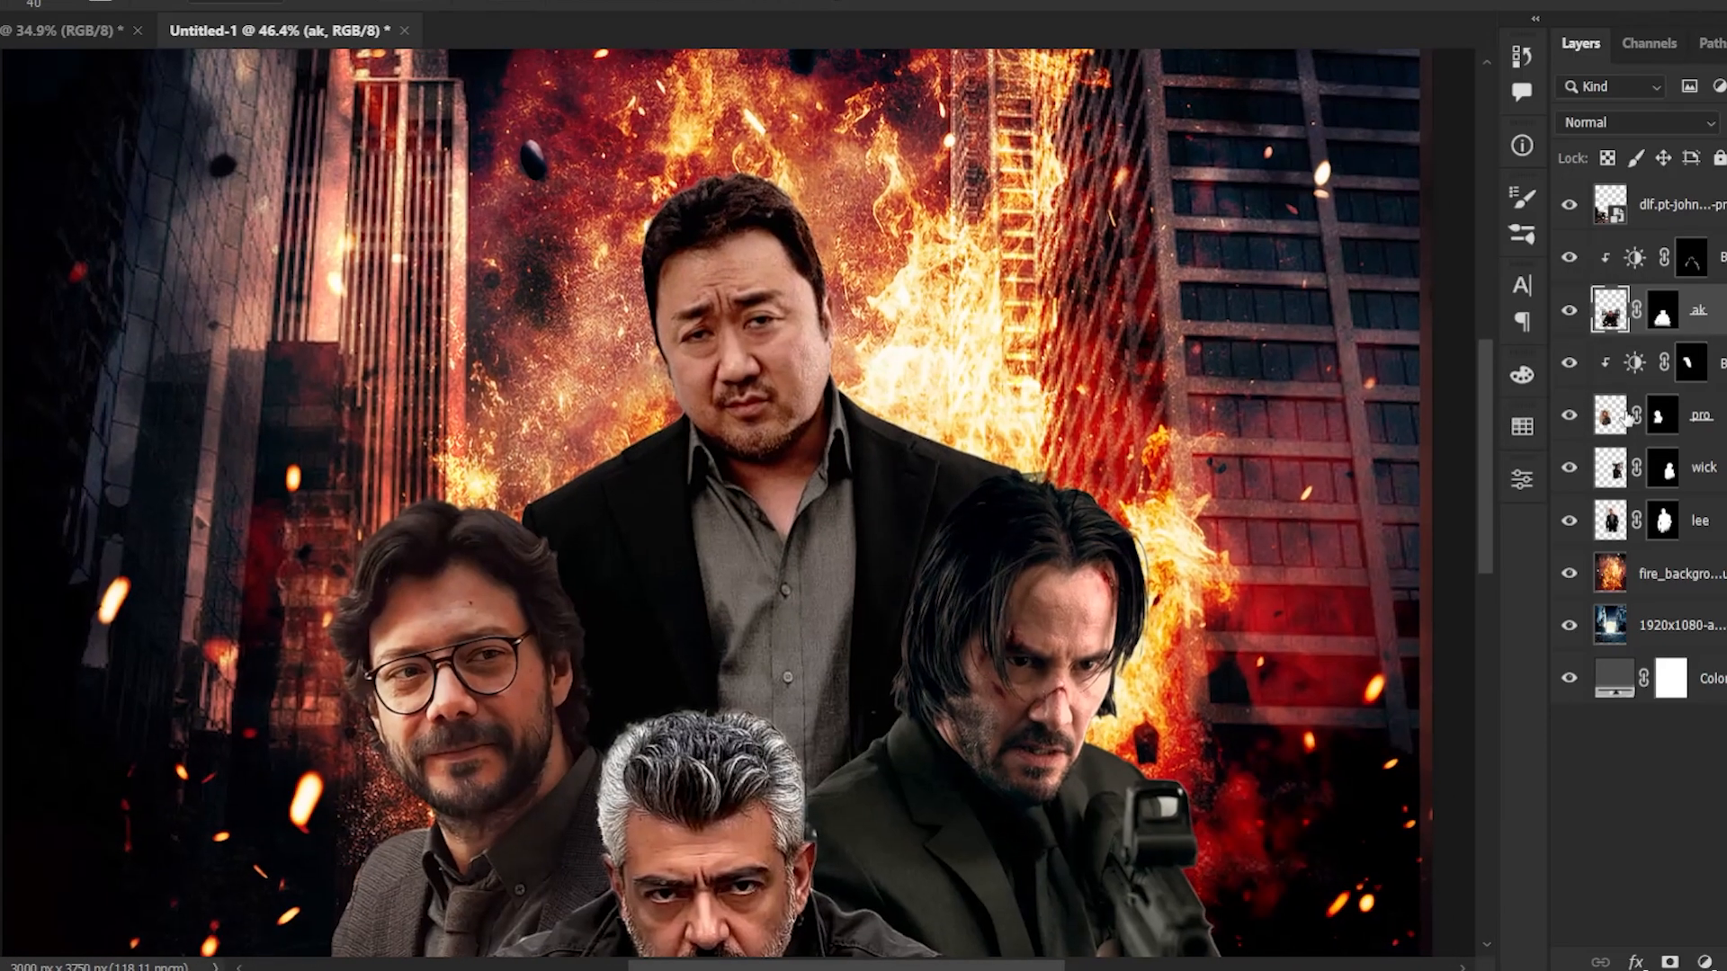
# - Clip a Brightness/Contrast adjustment with brightness 59 to the lee layer and invert its mask to black
pyautogui.click(1716, 420)
pyautogui.click(1718, 482)
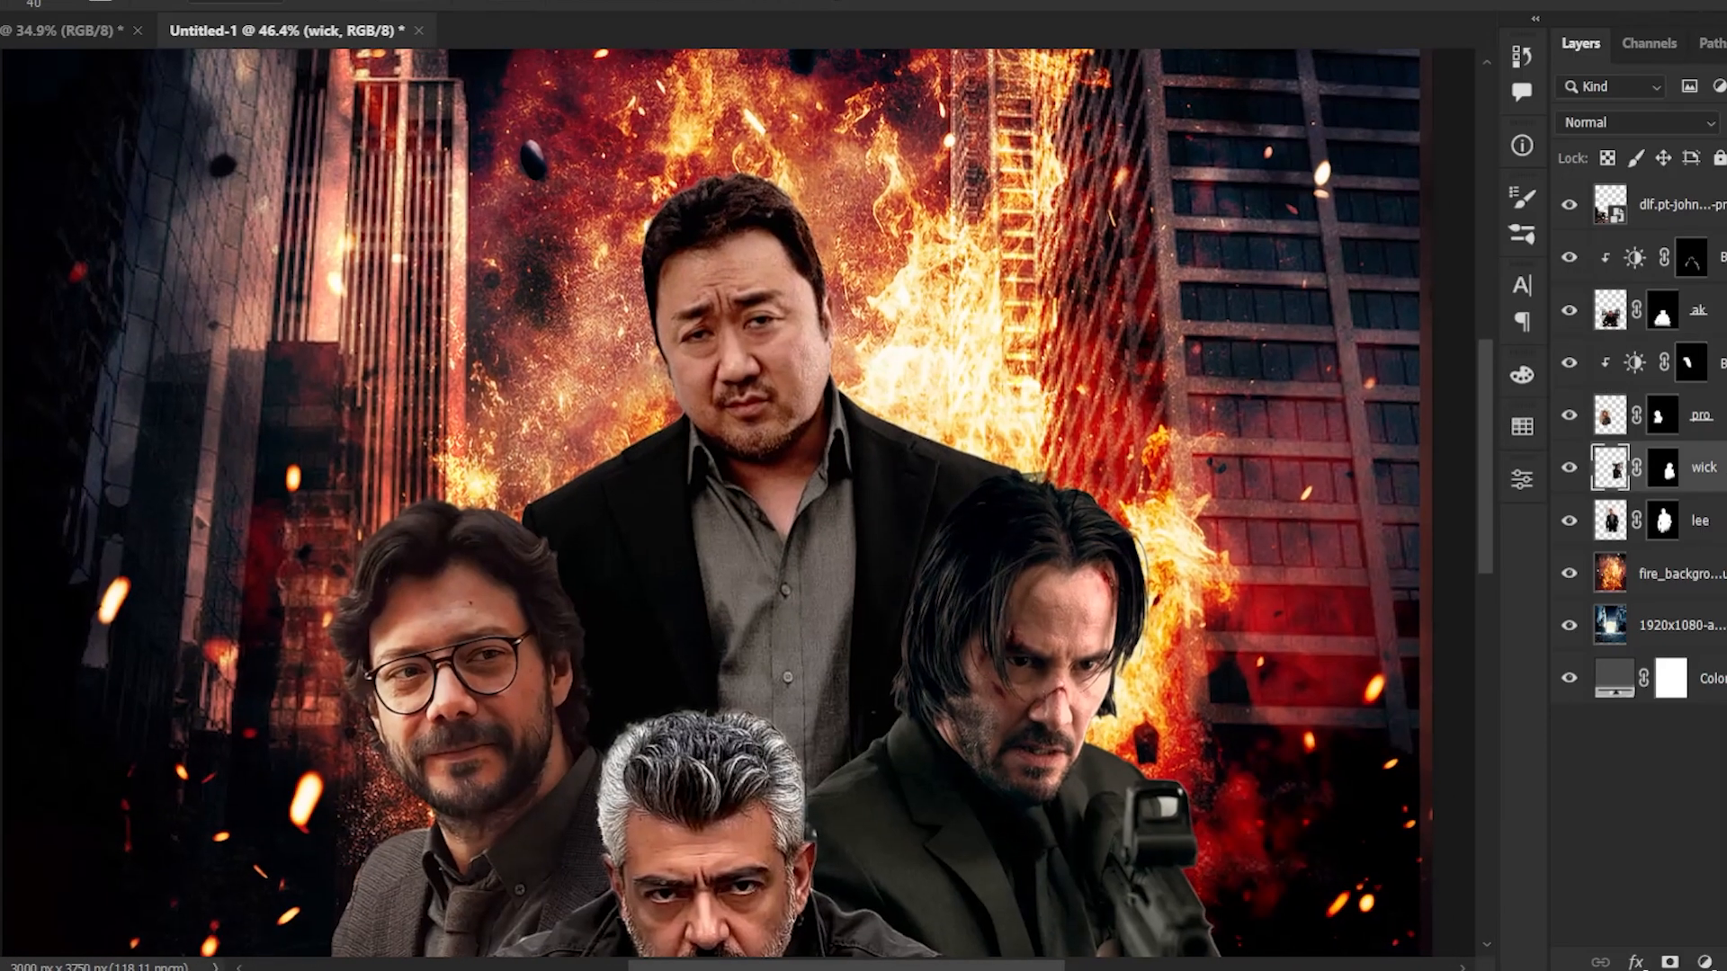
pyautogui.click(1718, 526)
pyautogui.click(1706, 962)
pyautogui.click(1684, 587)
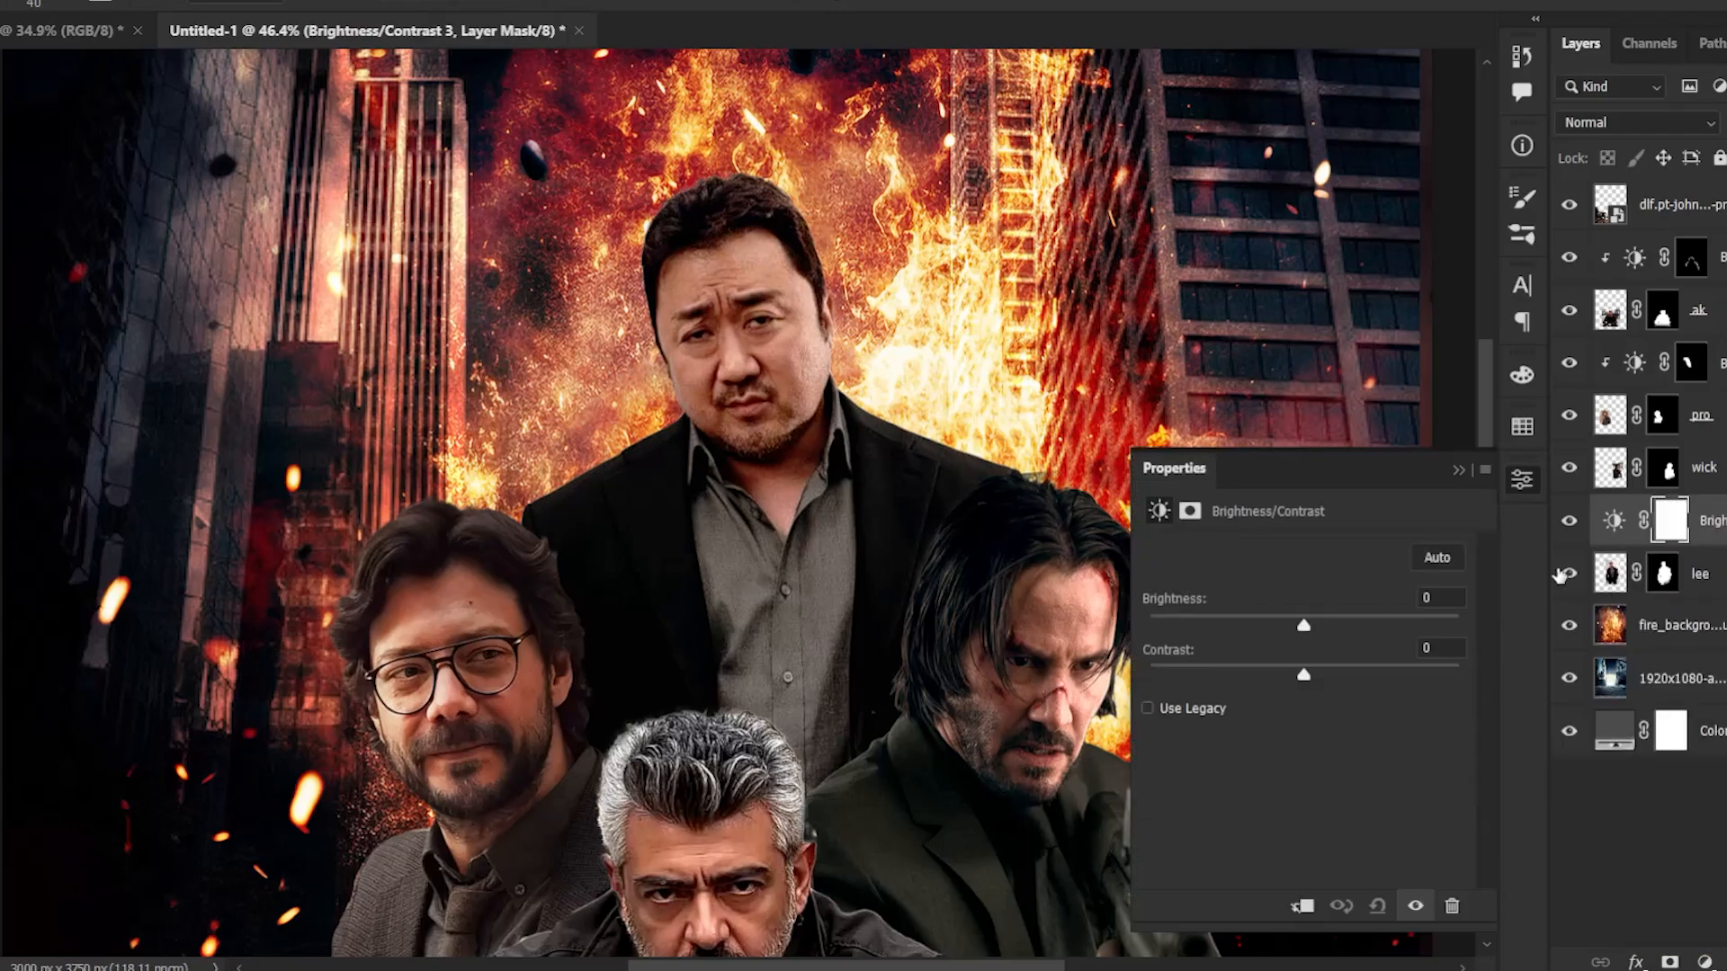
pyautogui.click(1303, 906)
pyautogui.moveTo(1304, 626); pyautogui.dragTo(1365, 631)
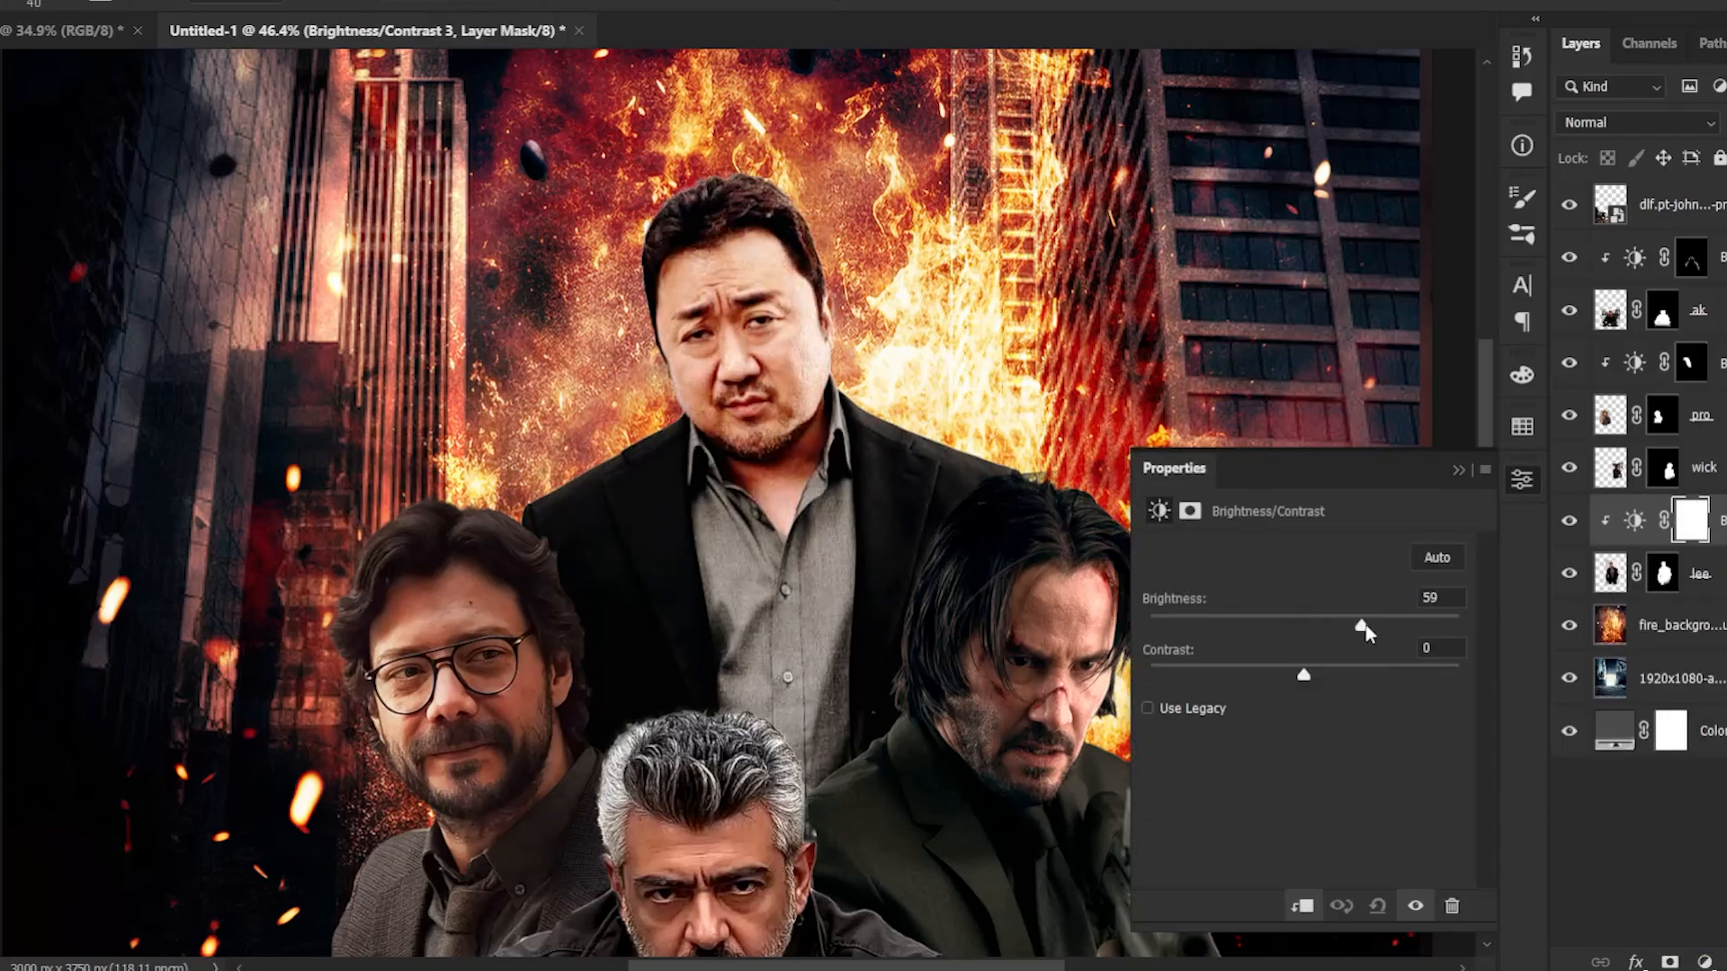
pyautogui.click(1522, 479)
pyautogui.hotkey('ctrl', 'i')
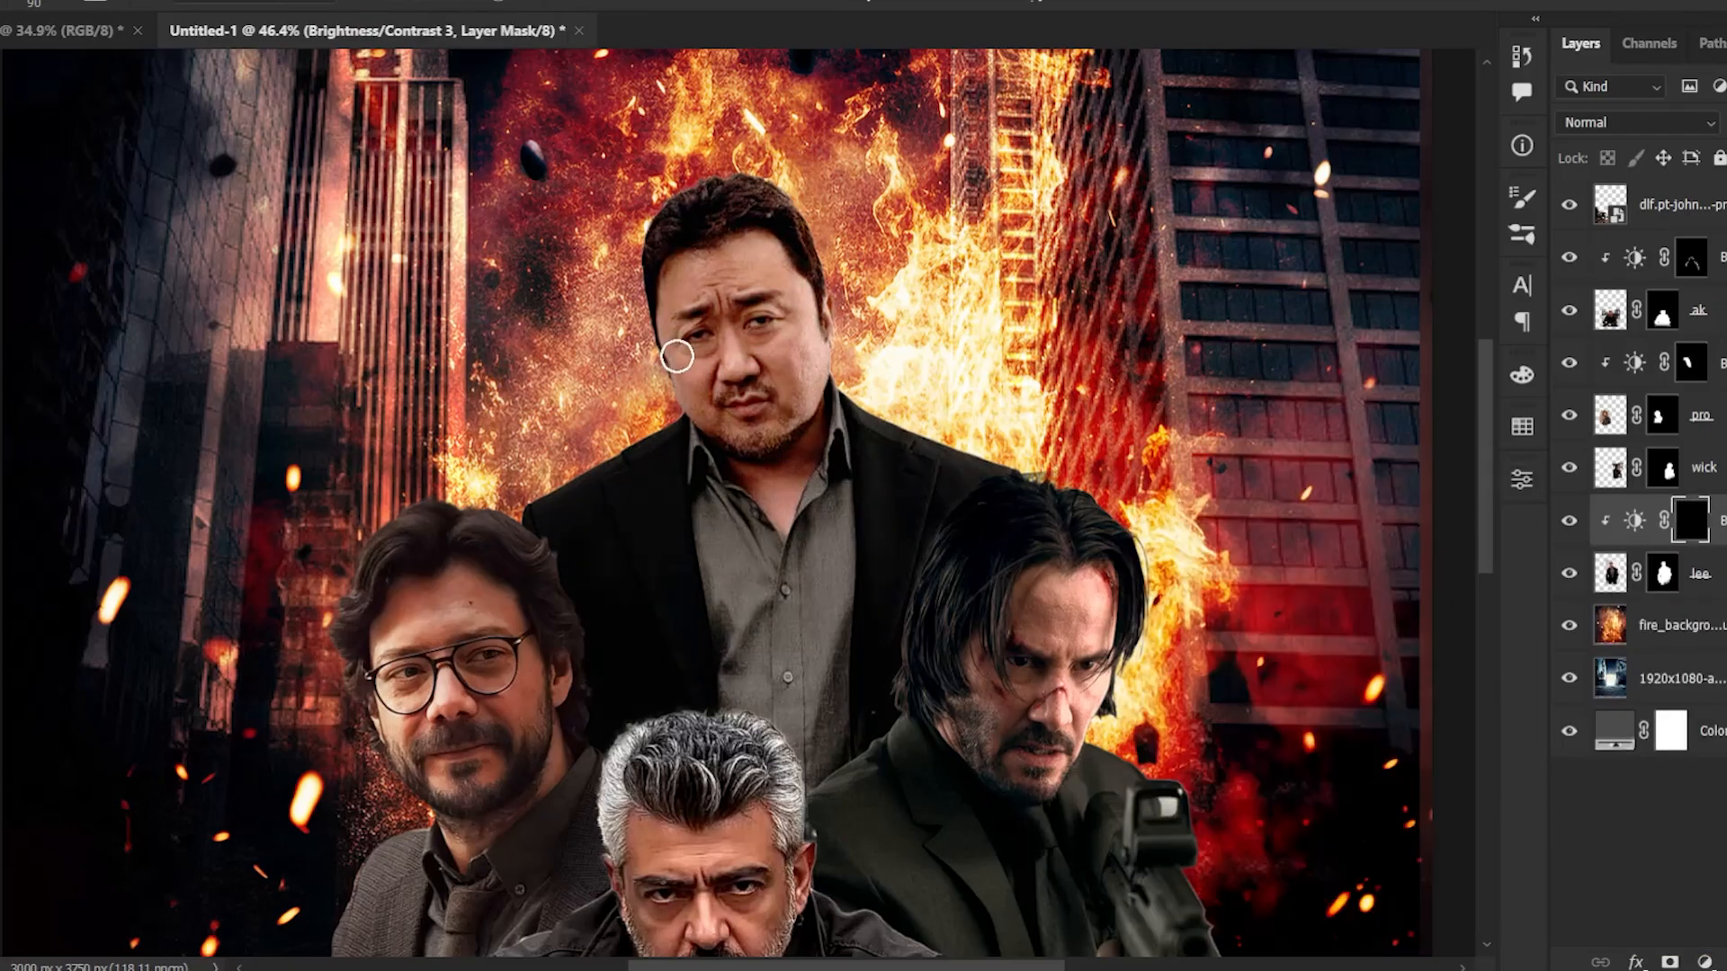
# - Paint highlights into the lee adjustment mask along the man's hair, face edge and jacket shoulders
pyautogui.scroll(5, 677, 355)
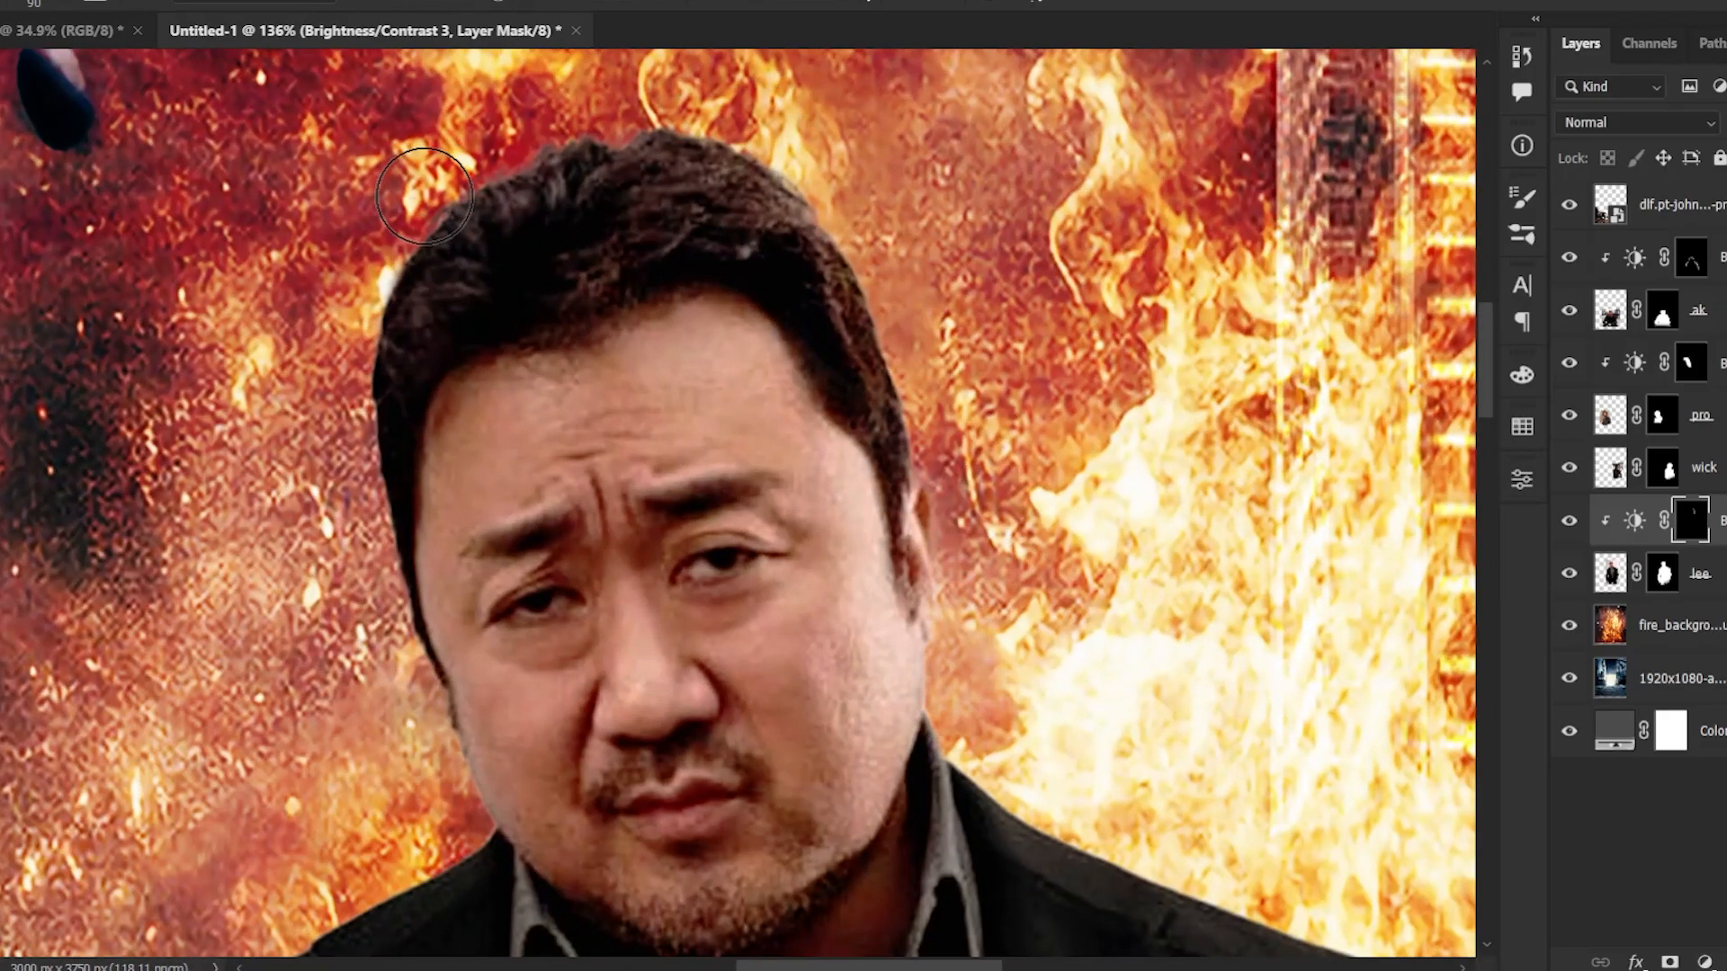
pyautogui.moveTo(424, 196)
pyautogui.mouseDown()
pyautogui.moveTo(379, 560)
pyautogui.moveTo(411, 233)
pyautogui.moveTo(617, 180)
pyautogui.mouseUp()
pyautogui.moveTo(1149, 429)
pyautogui.mouseDown()
pyautogui.moveTo(1103, 367)
pyautogui.moveTo(1020, 139)
pyautogui.mouseUp()
pyautogui.moveTo(904, 540); pyautogui.dragTo(1360, 725)
pyautogui.moveTo(151, 674)
pyautogui.mouseDown()
pyautogui.moveTo(253, 621)
pyautogui.moveTo(459, 402)
pyautogui.mouseUp()
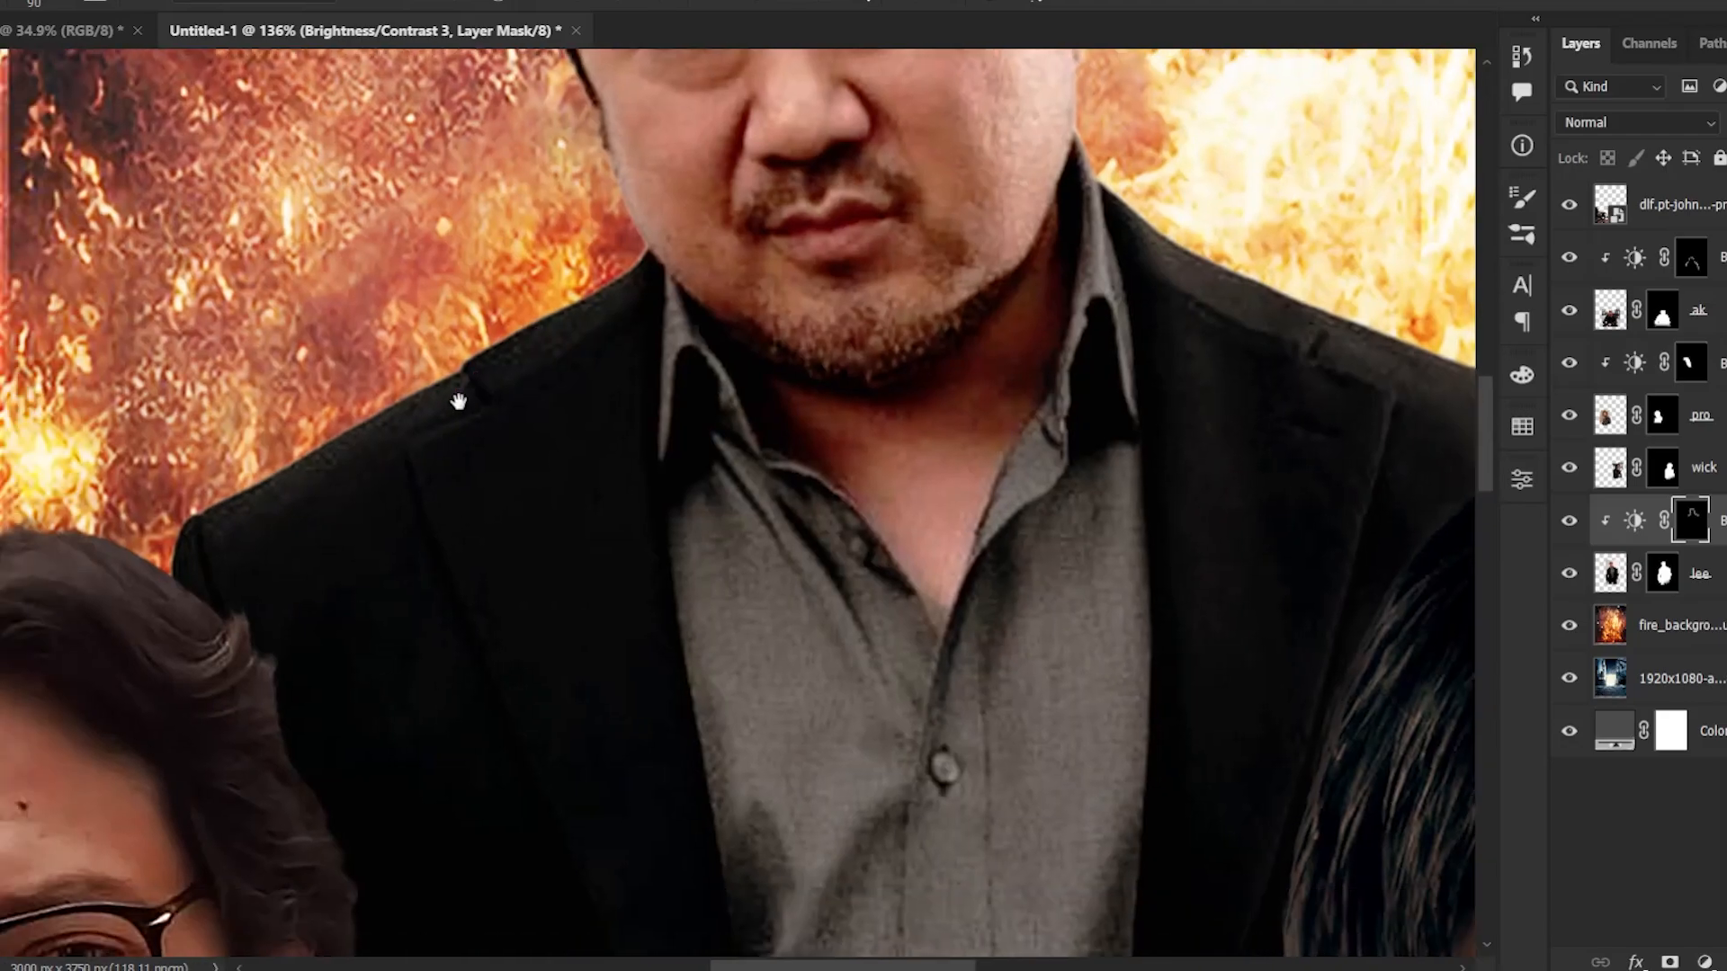
pyautogui.scroll(-3, 1181, 329)
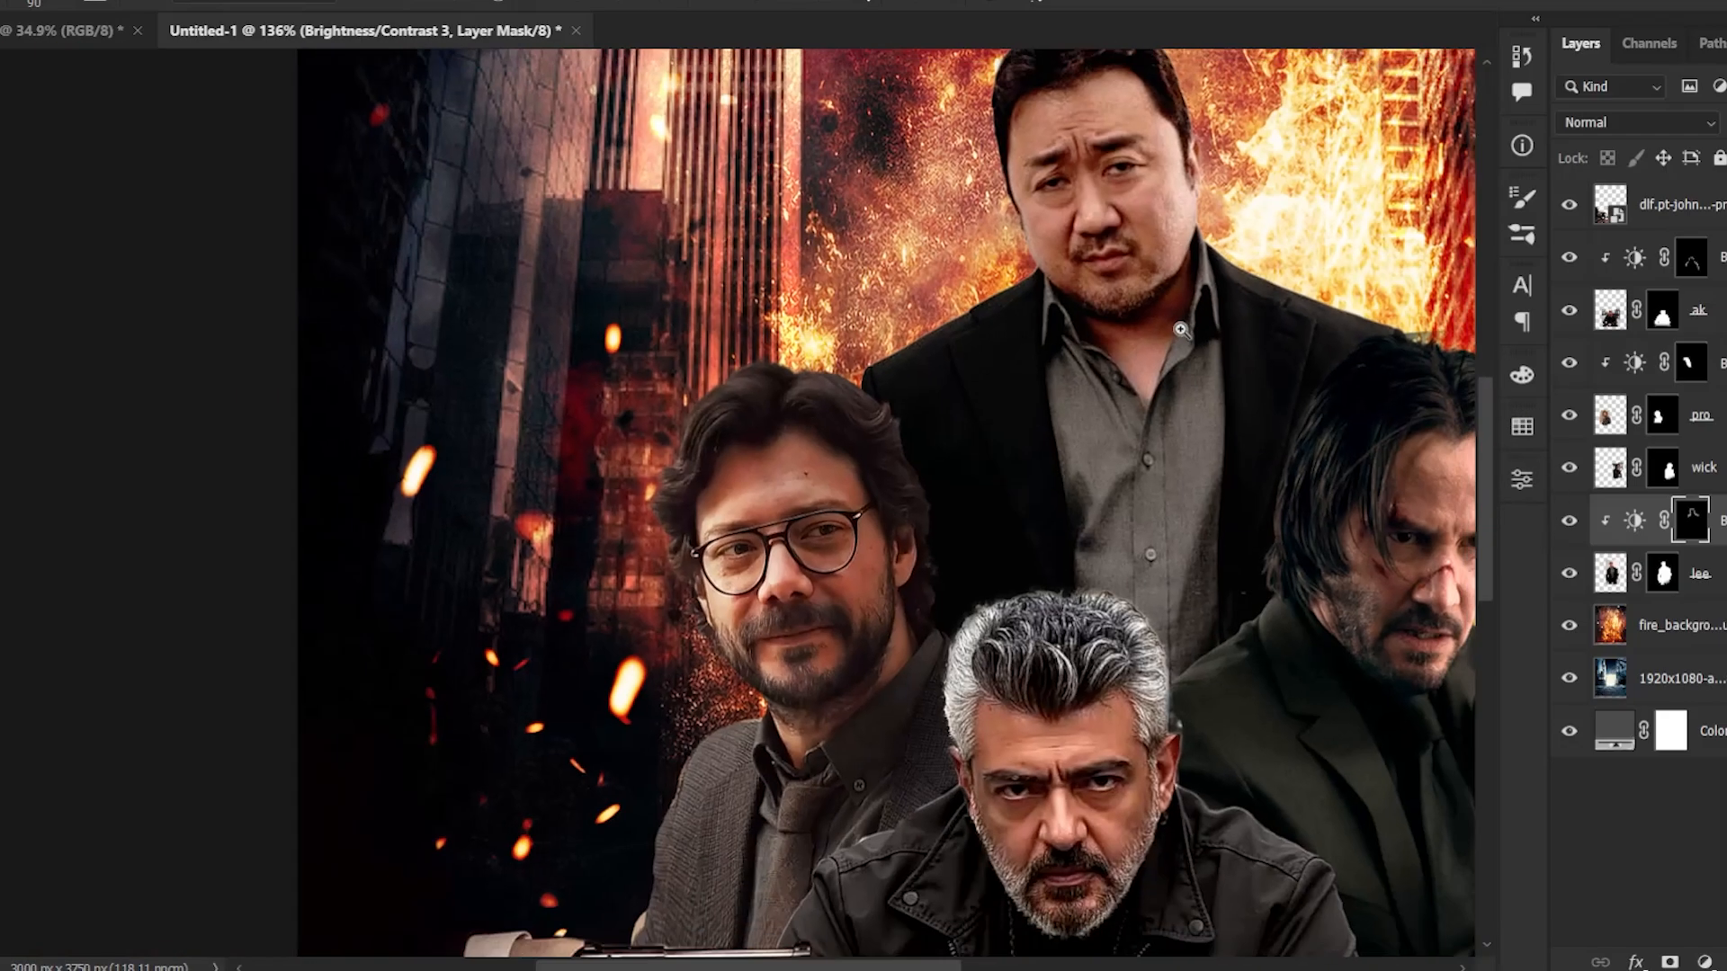
pyautogui.moveTo(1181, 329); pyautogui.dragTo(964, 610)
pyautogui.moveTo(1058, 416); pyautogui.dragTo(1043, 417)
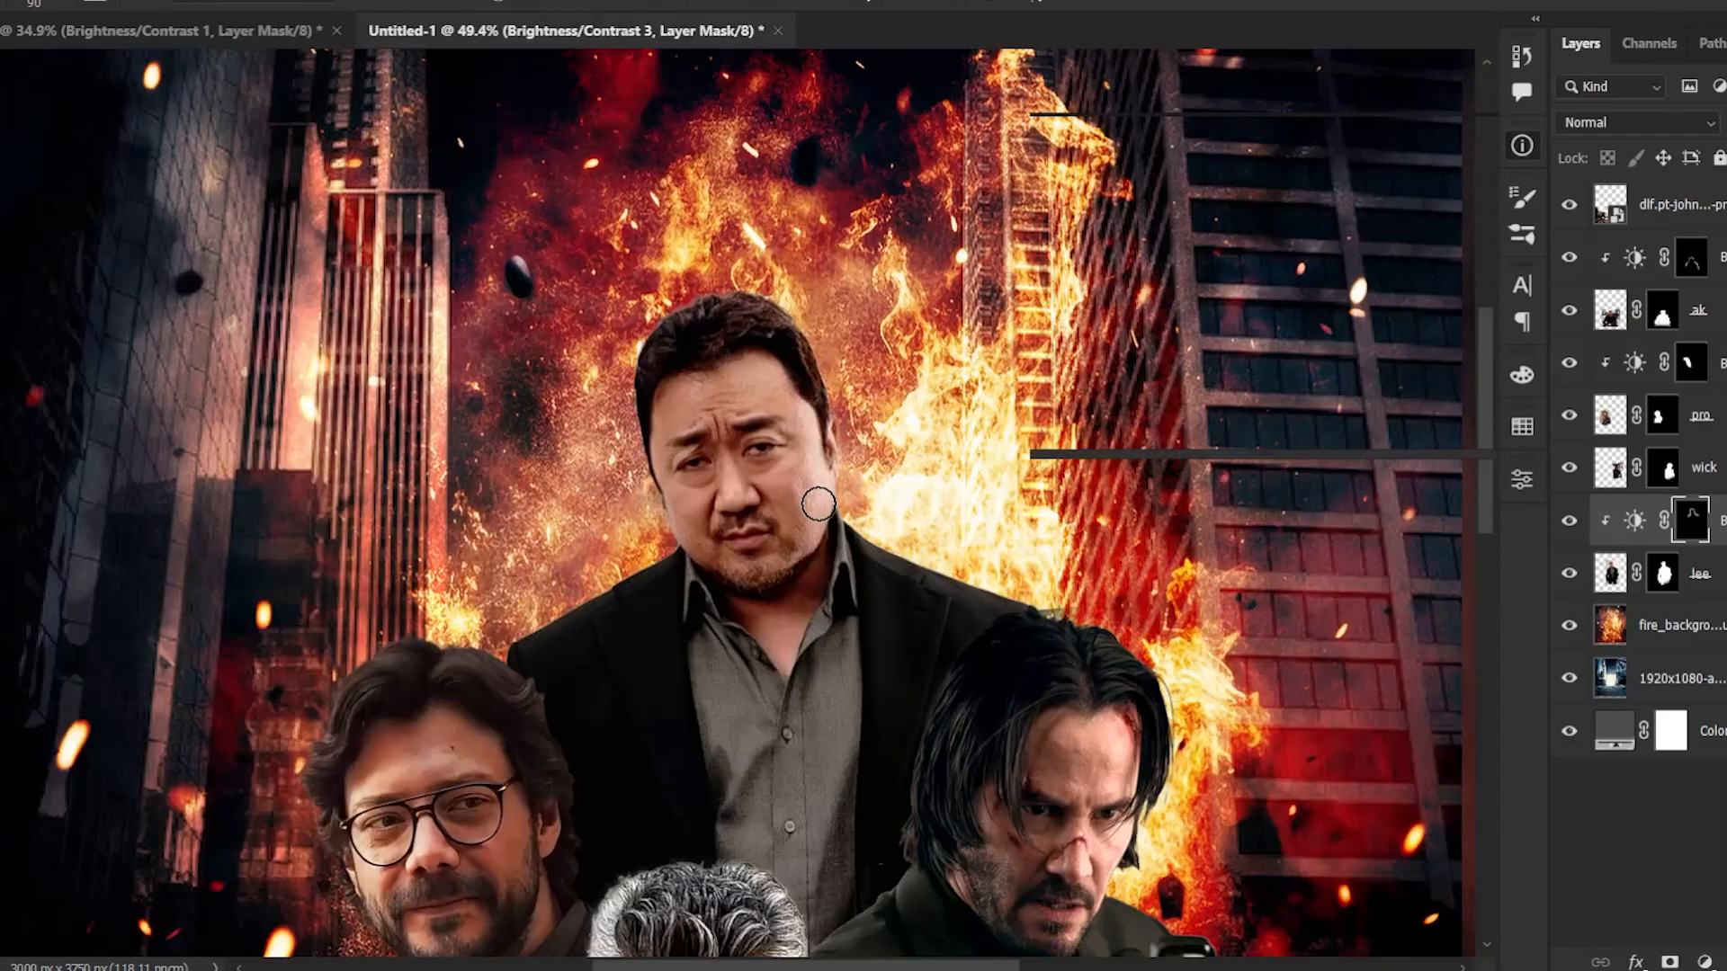
# - Raise the brightness of the adjustment clipped to the lee layer to 119
pyautogui.press('F8')
pyautogui.press('F8')
pyautogui.click(807, 421)
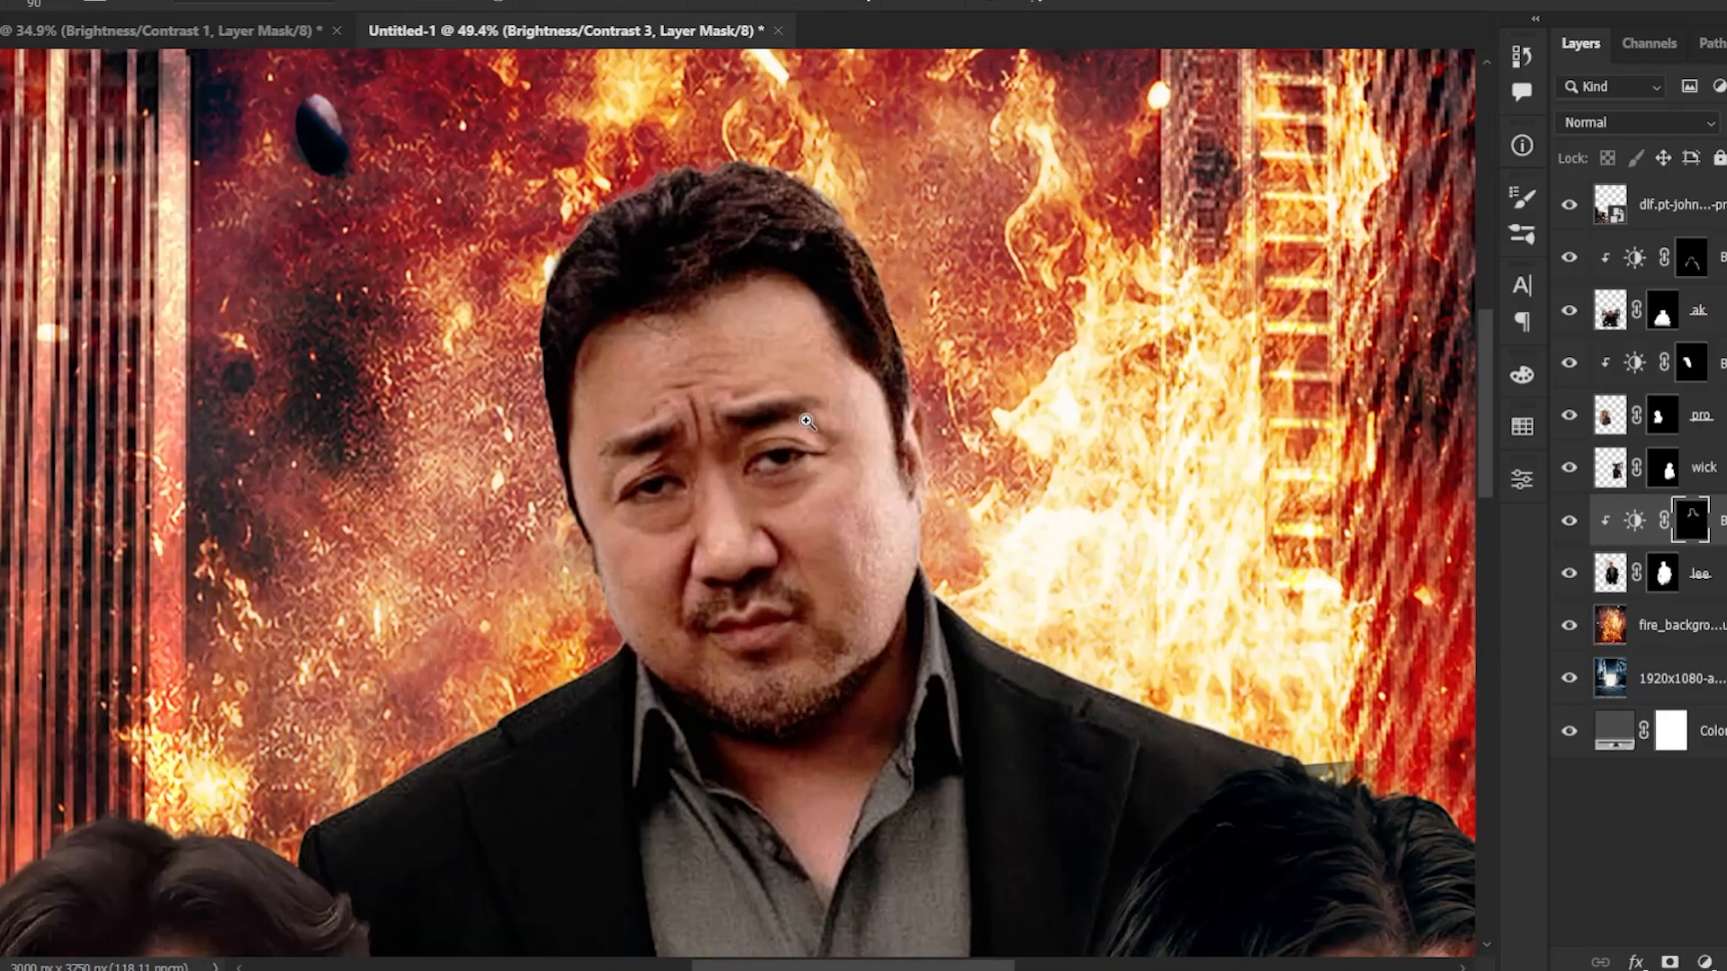
pyautogui.doubleClick(1633, 522)
pyautogui.moveTo(1373, 616); pyautogui.dragTo(1434, 616)
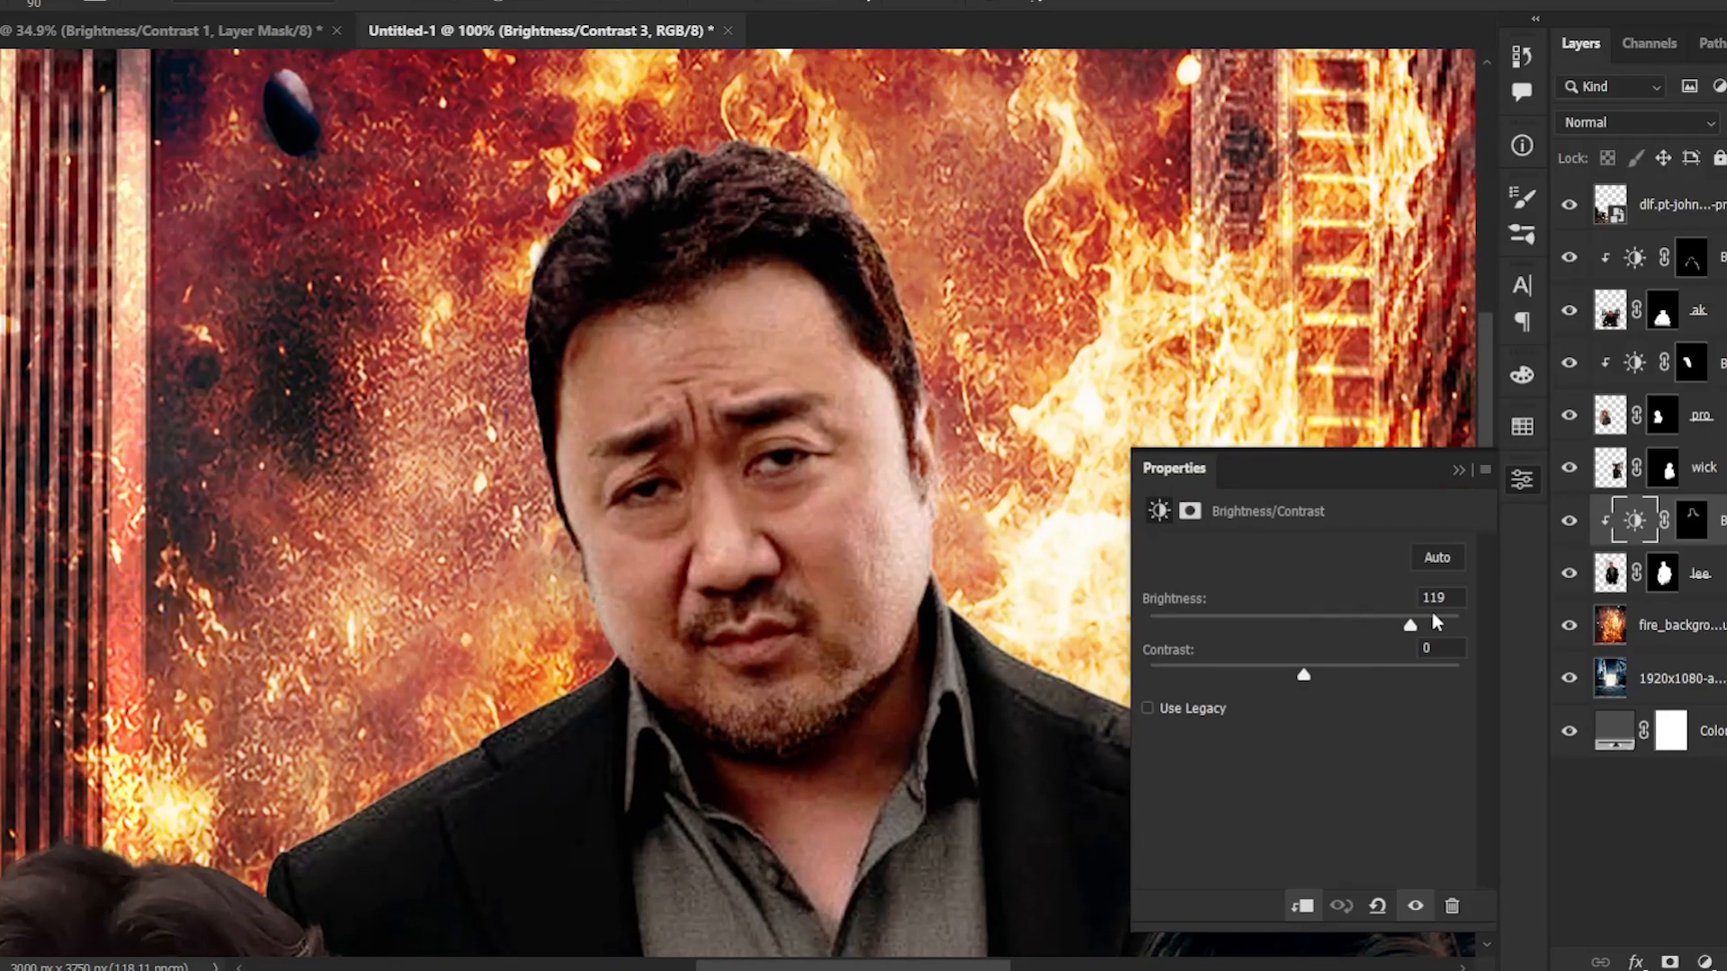
pyautogui.click(1458, 470)
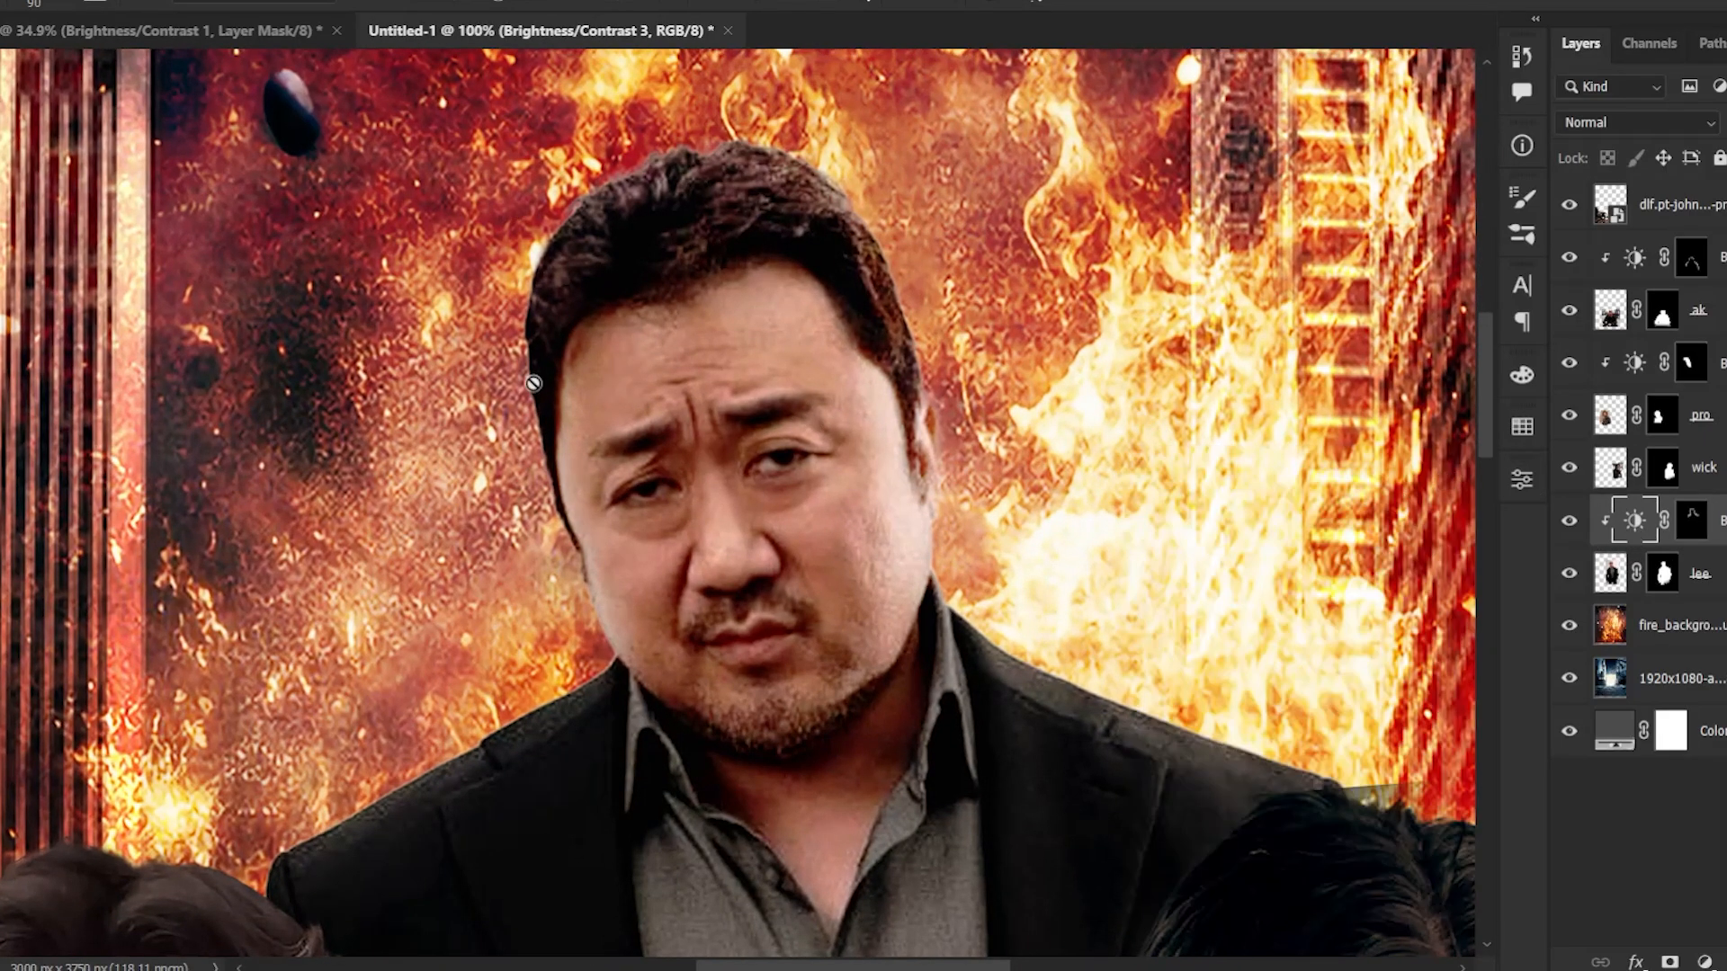
# - Refine the highlights in the lee adjustment mask along the face sides, hair and jacket shoulders with a size 60 brush
pyautogui.click(1690, 521)
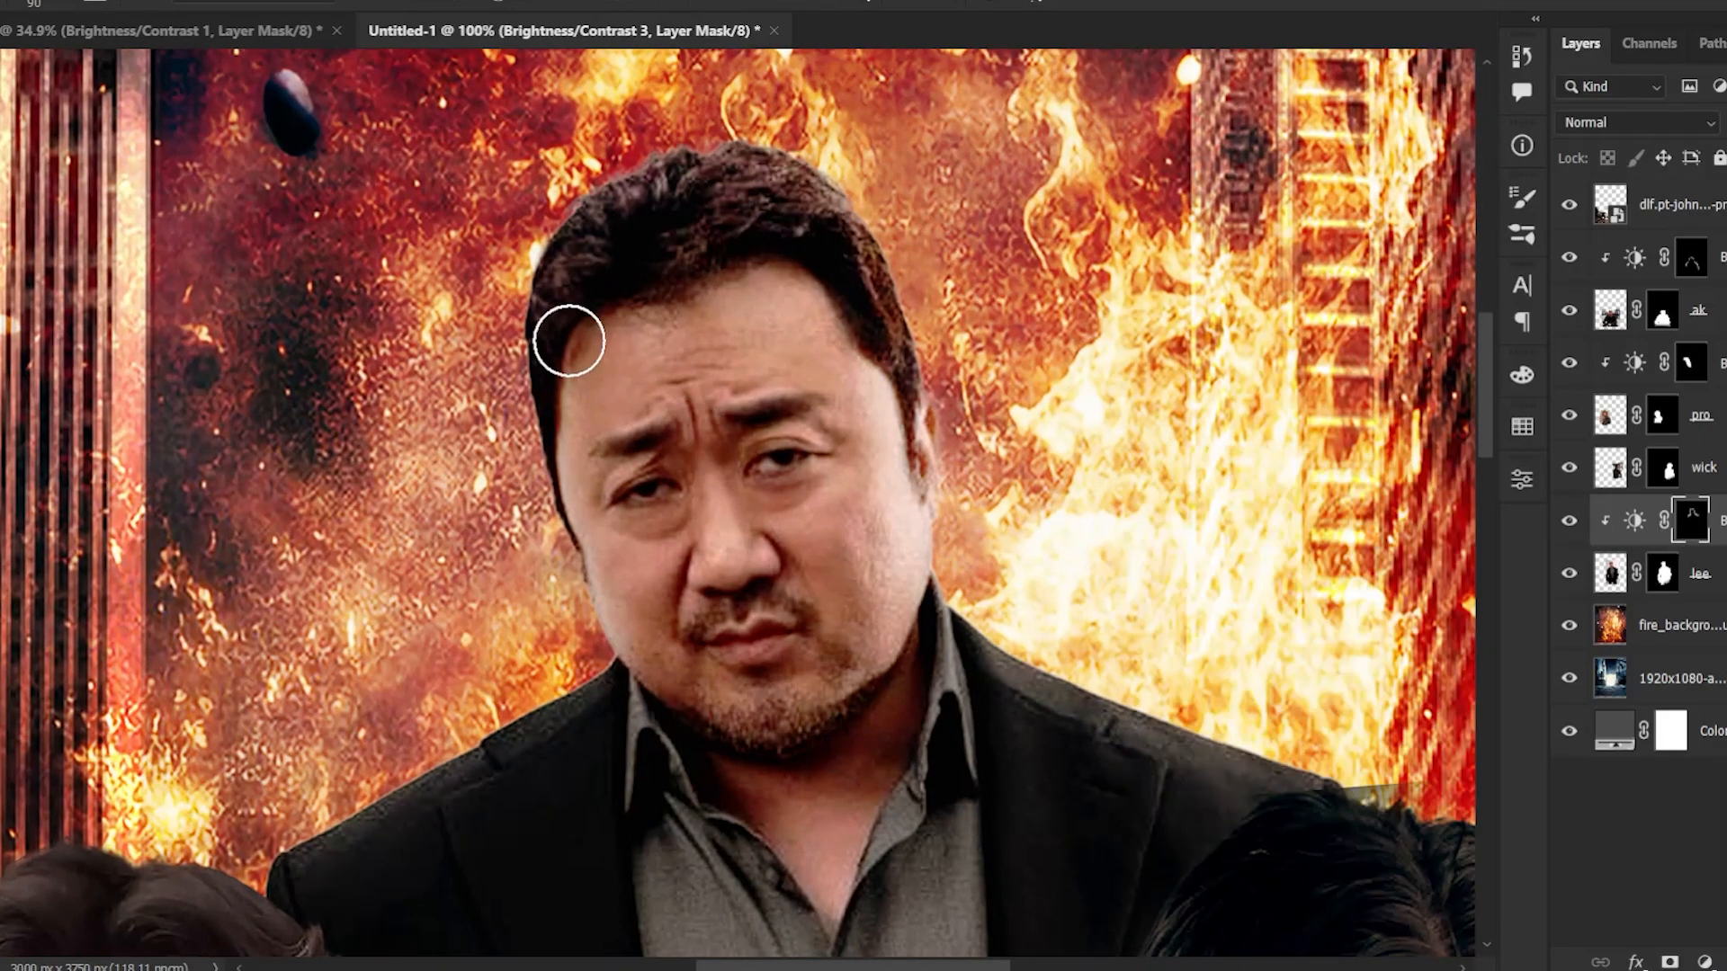
pyautogui.click(463, 0)
pyautogui.moveTo(478, 19); pyautogui.dragTo(545, 16)
pyautogui.click(635, 0)
pyautogui.moveTo(544, 398)
pyautogui.mouseDown()
pyautogui.moveTo(566, 579)
pyautogui.moveTo(615, 661)
pyautogui.mouseUp()
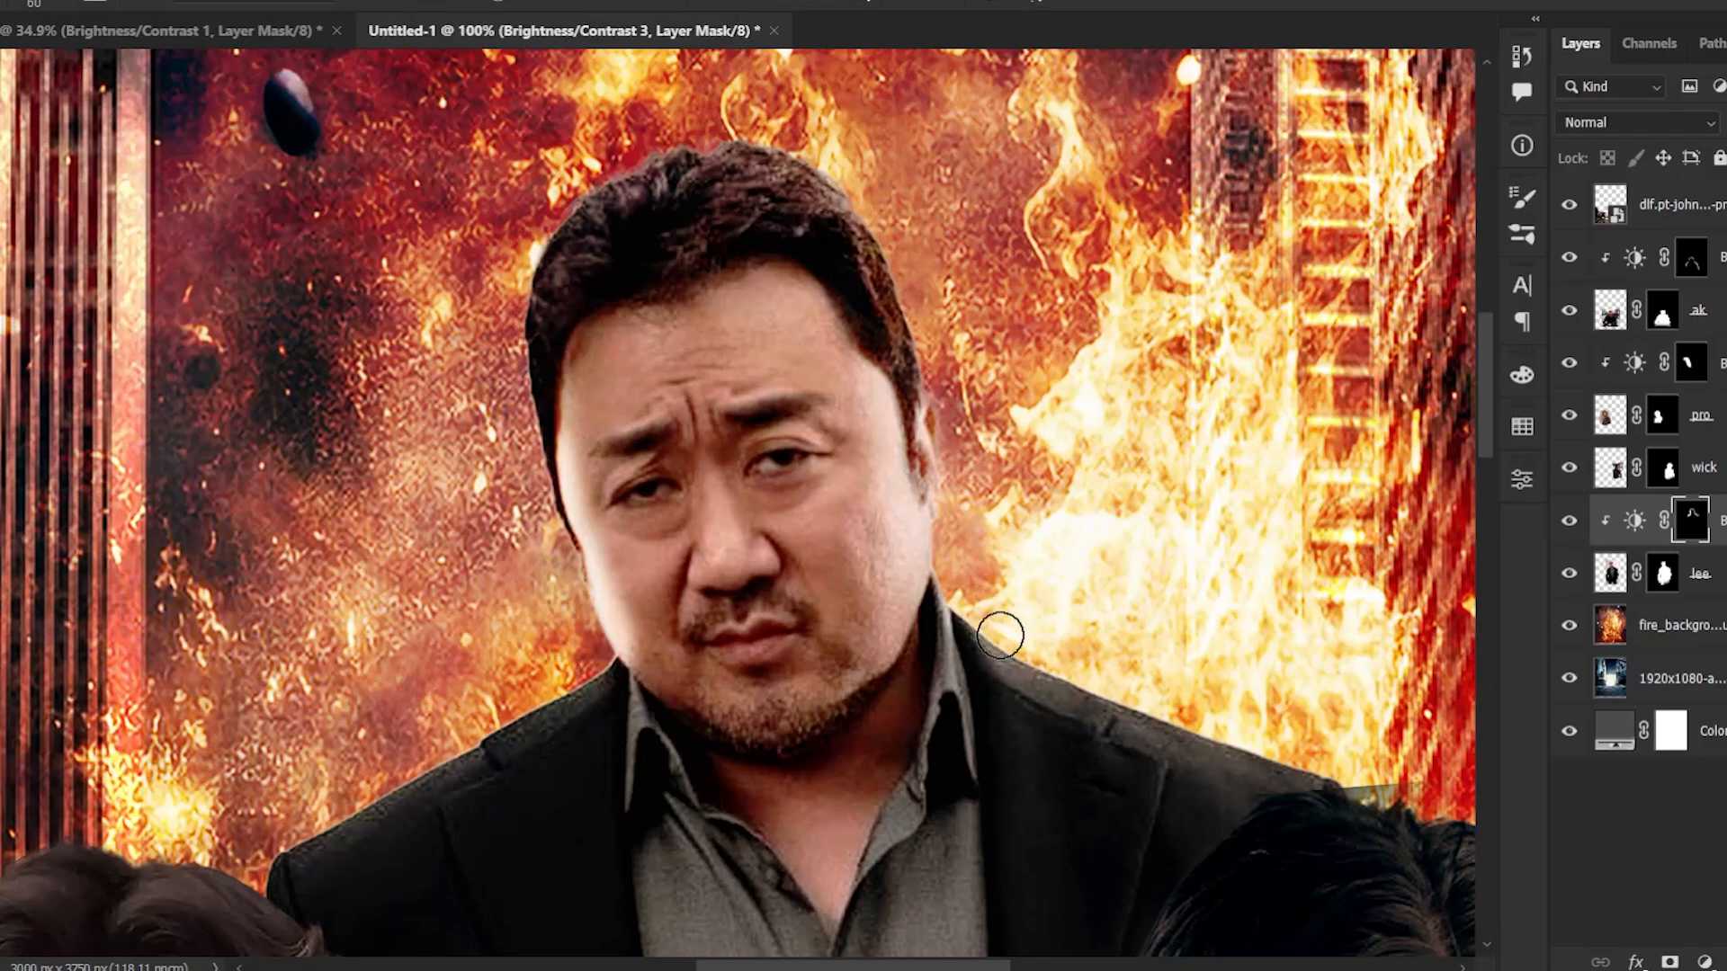
pyautogui.moveTo(975, 558)
pyautogui.mouseDown()
pyautogui.moveTo(774, 144)
pyautogui.moveTo(463, 326)
pyautogui.mouseUp()
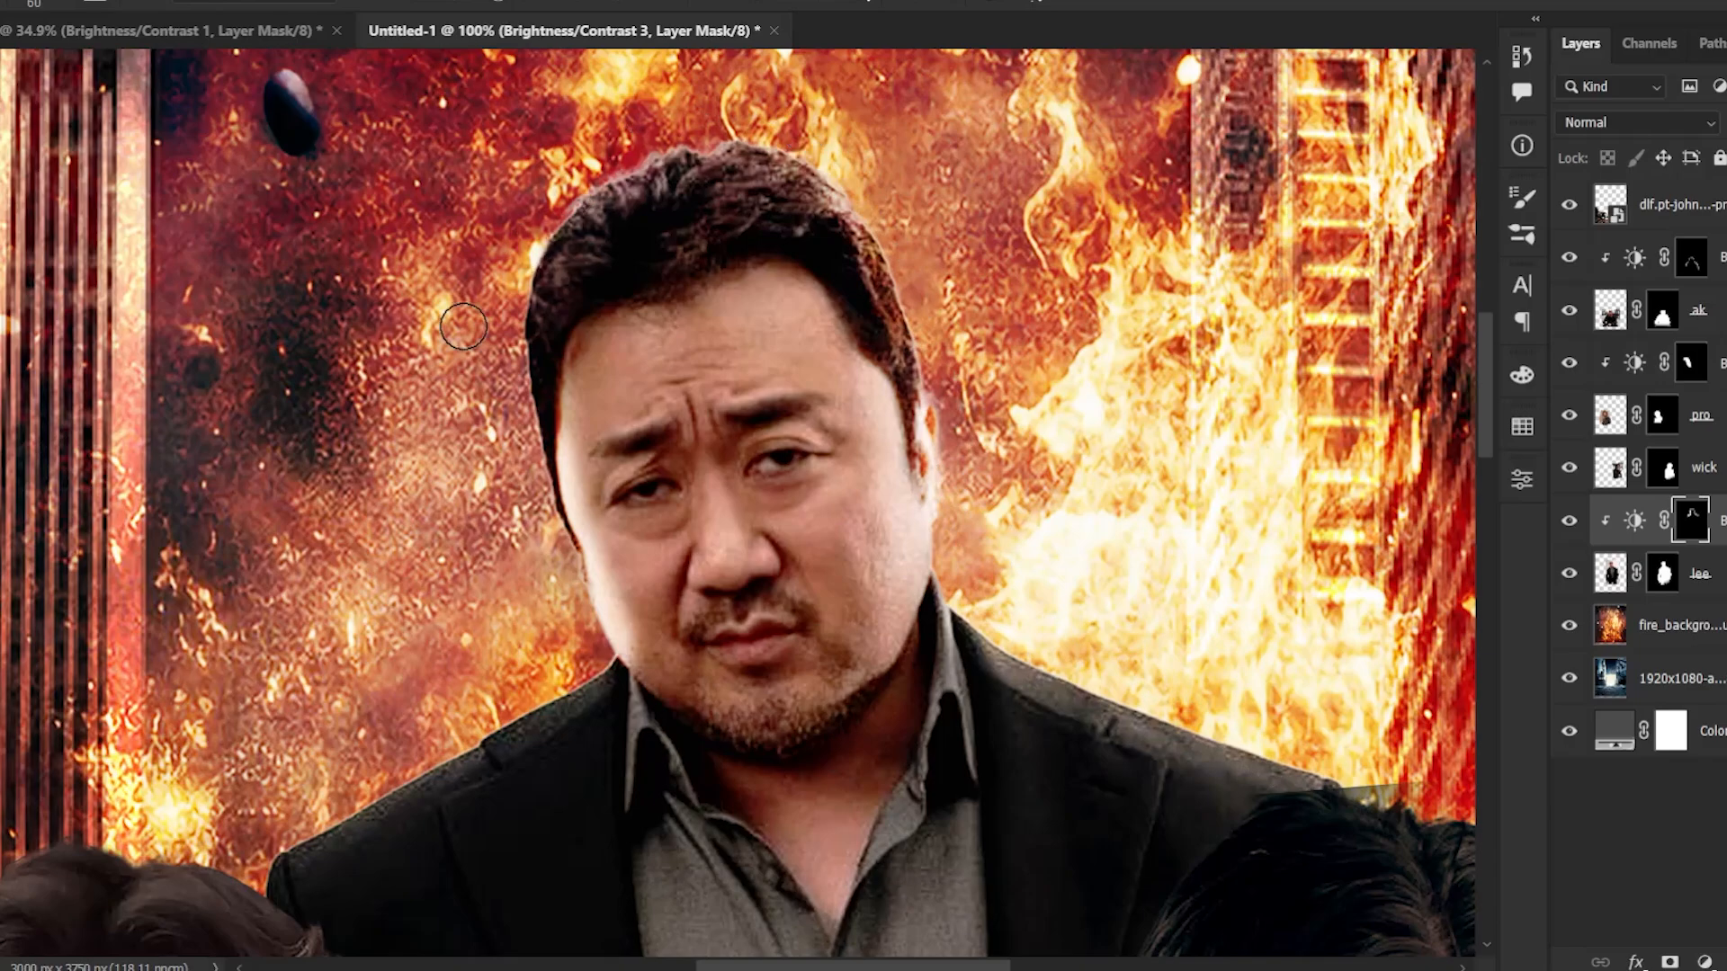
pyautogui.click(620, 3)
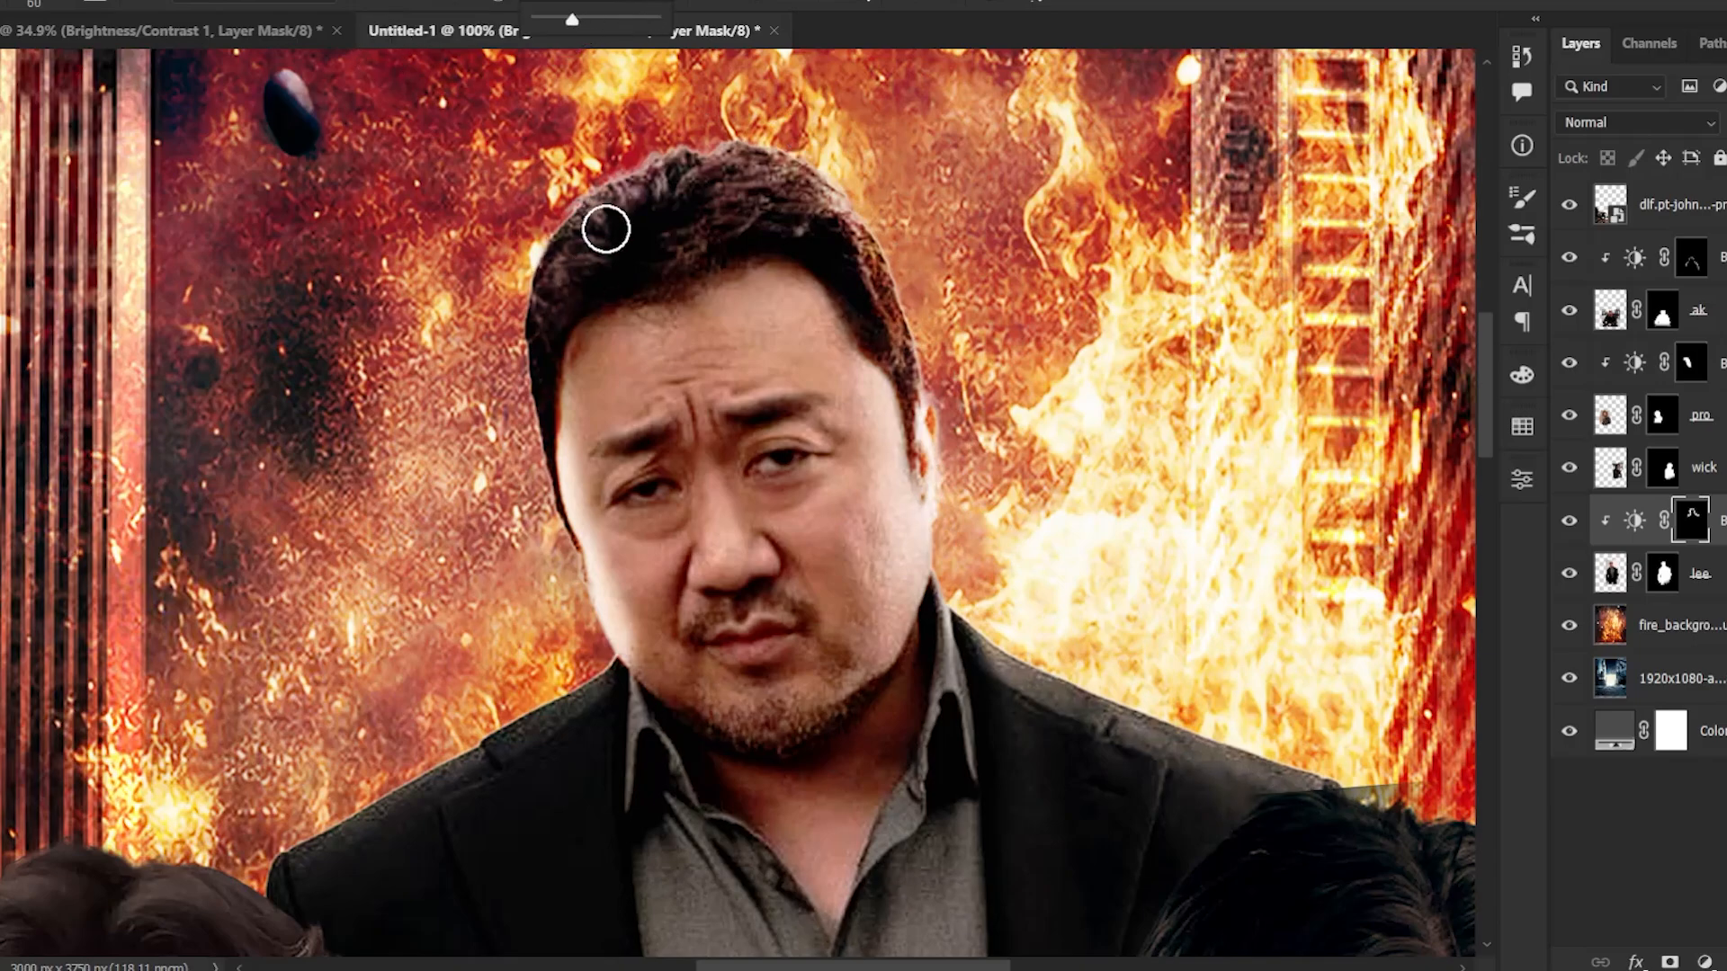
pyautogui.click(629, 498)
pyautogui.moveTo(636, 635)
pyautogui.mouseDown()
pyautogui.moveTo(585, 459)
pyautogui.moveTo(591, 407)
pyautogui.moveTo(615, 601)
pyautogui.mouseUp()
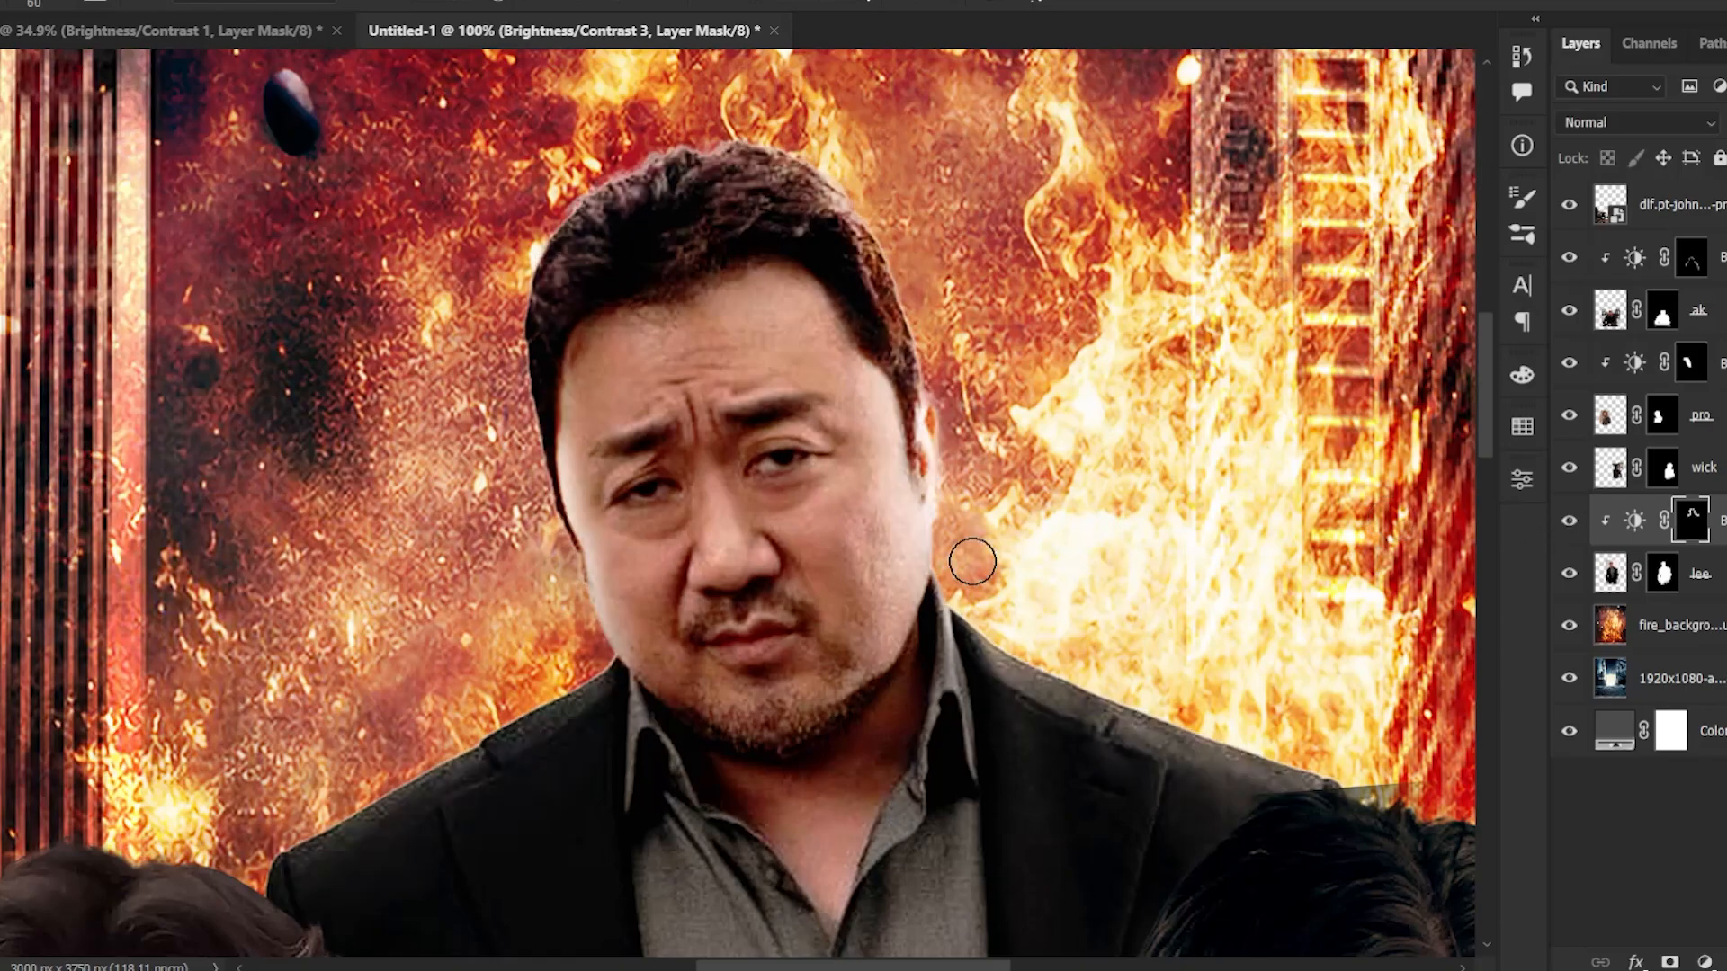
# - Clip a Brightness/Contrast adjustment with brightness 59 to the wick layer and invert its mask to black
pyautogui.hotkey('ctrl', '0')
pyautogui.scroll(6, 585, 636)
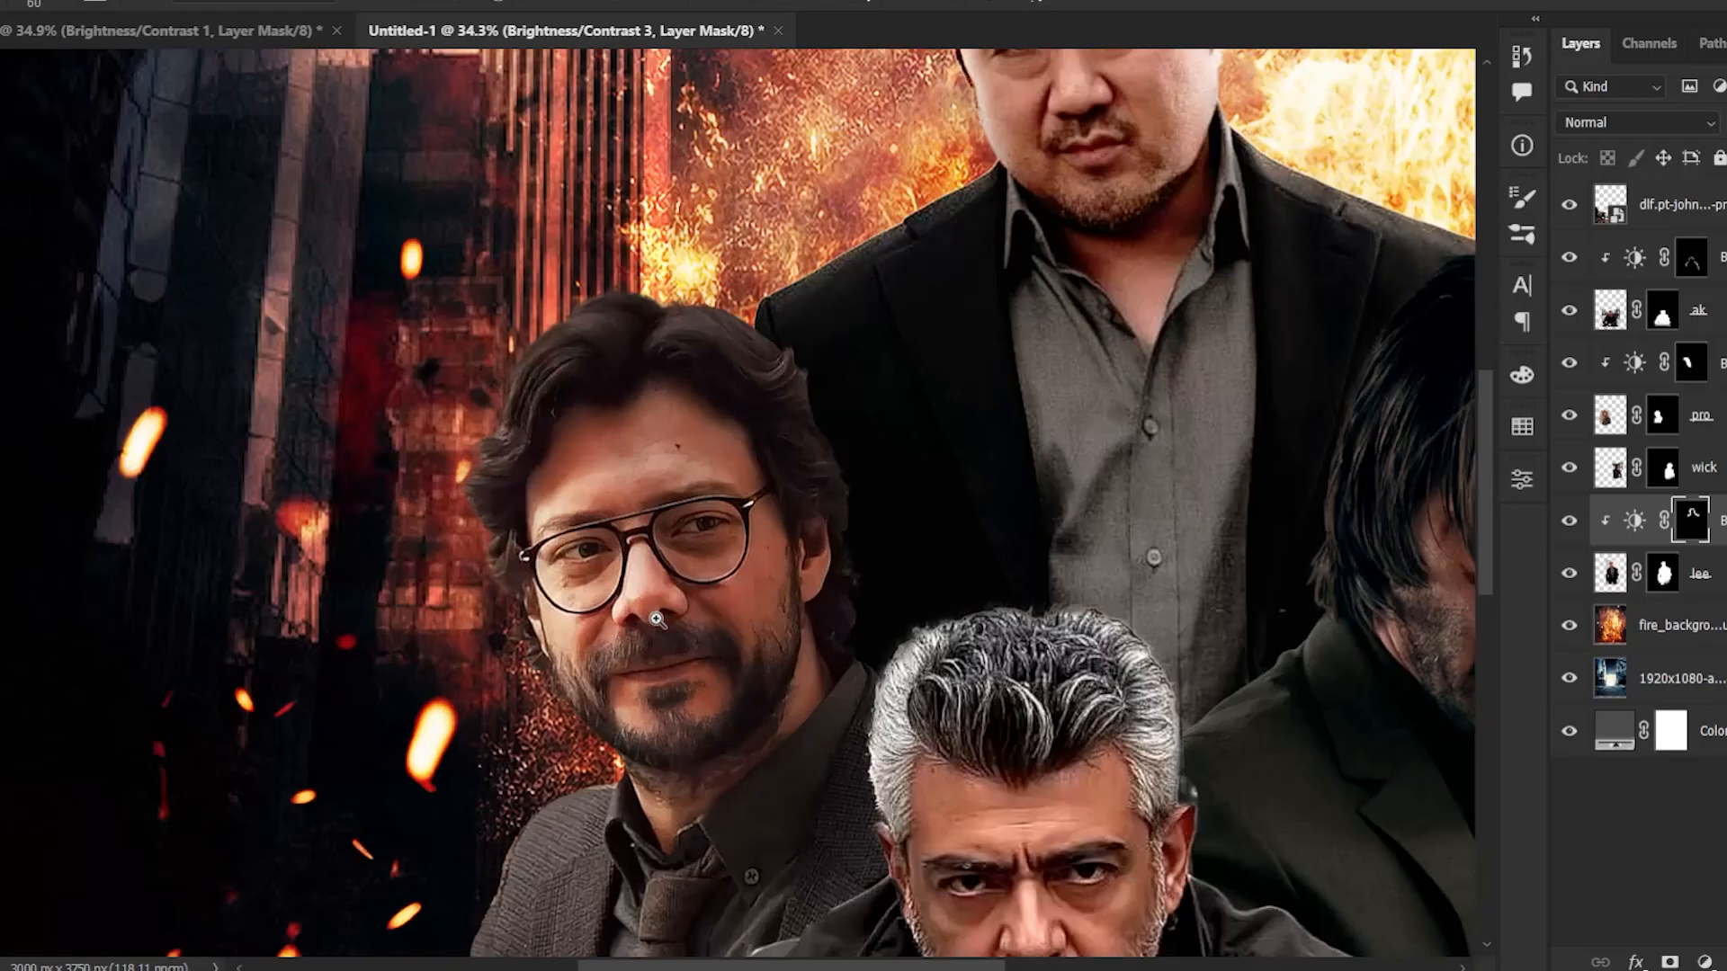
pyautogui.scroll(-2, 584, 636)
pyautogui.click(1714, 473)
pyautogui.click(1704, 962)
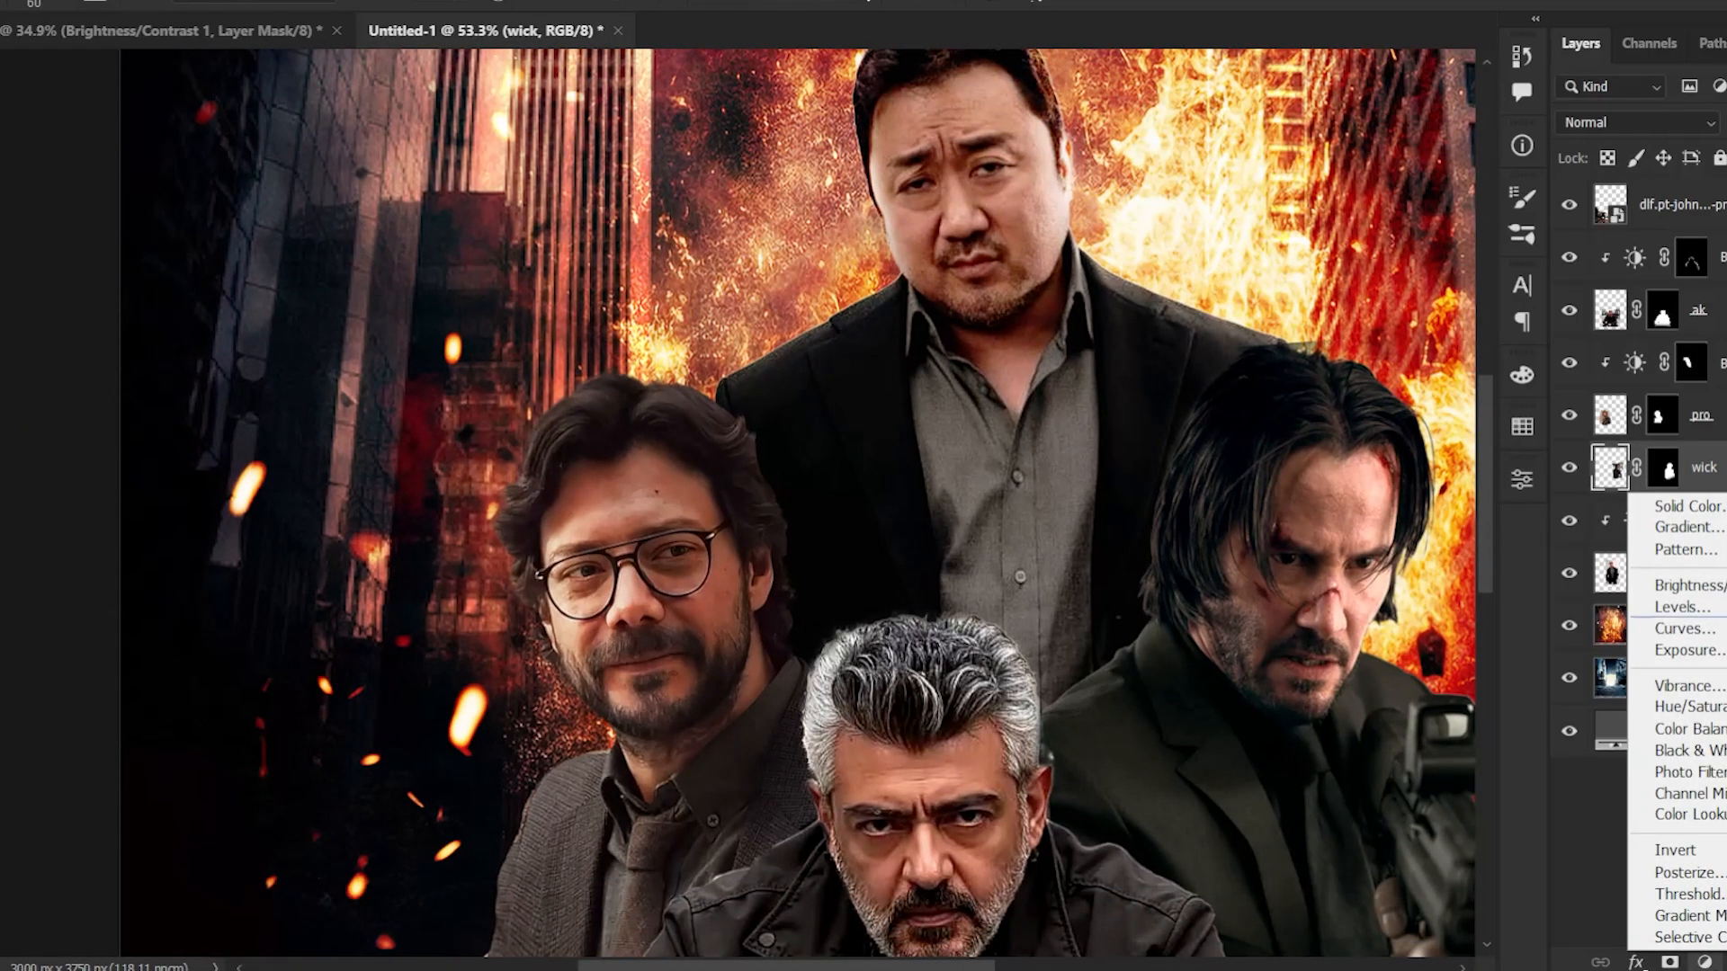
pyautogui.click(1682, 585)
pyautogui.moveTo(1303, 625); pyautogui.dragTo(1346, 625)
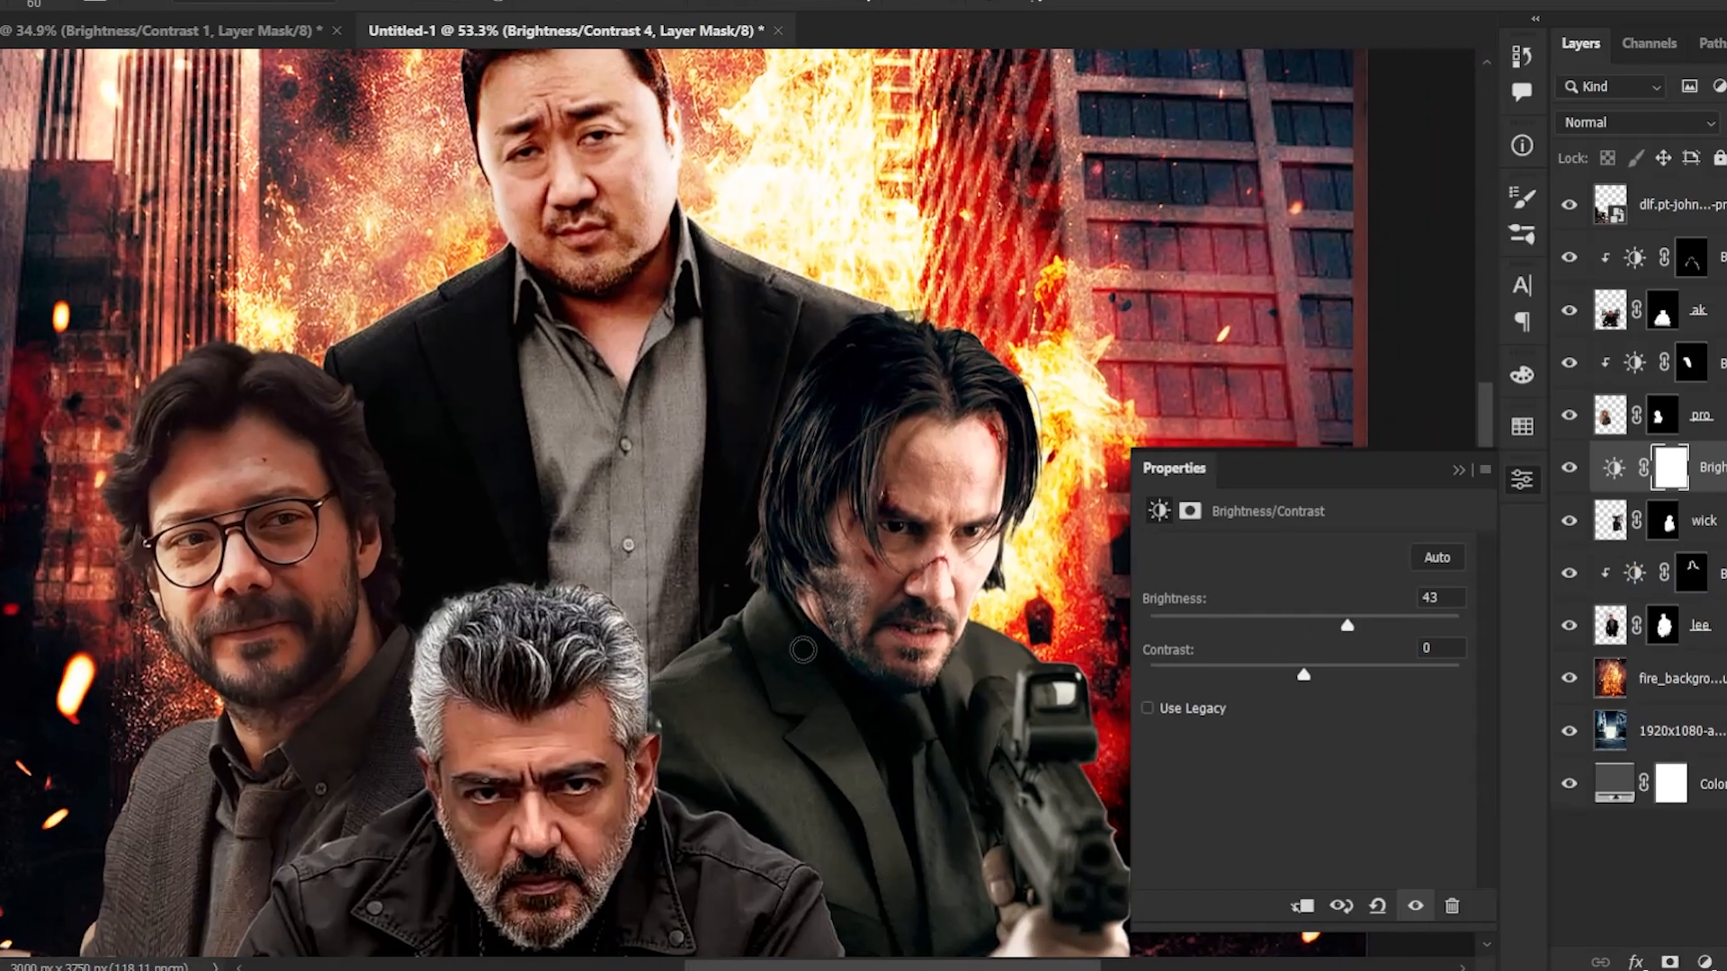
pyautogui.click(1301, 906)
pyautogui.moveTo(1347, 625); pyautogui.dragTo(1365, 630)
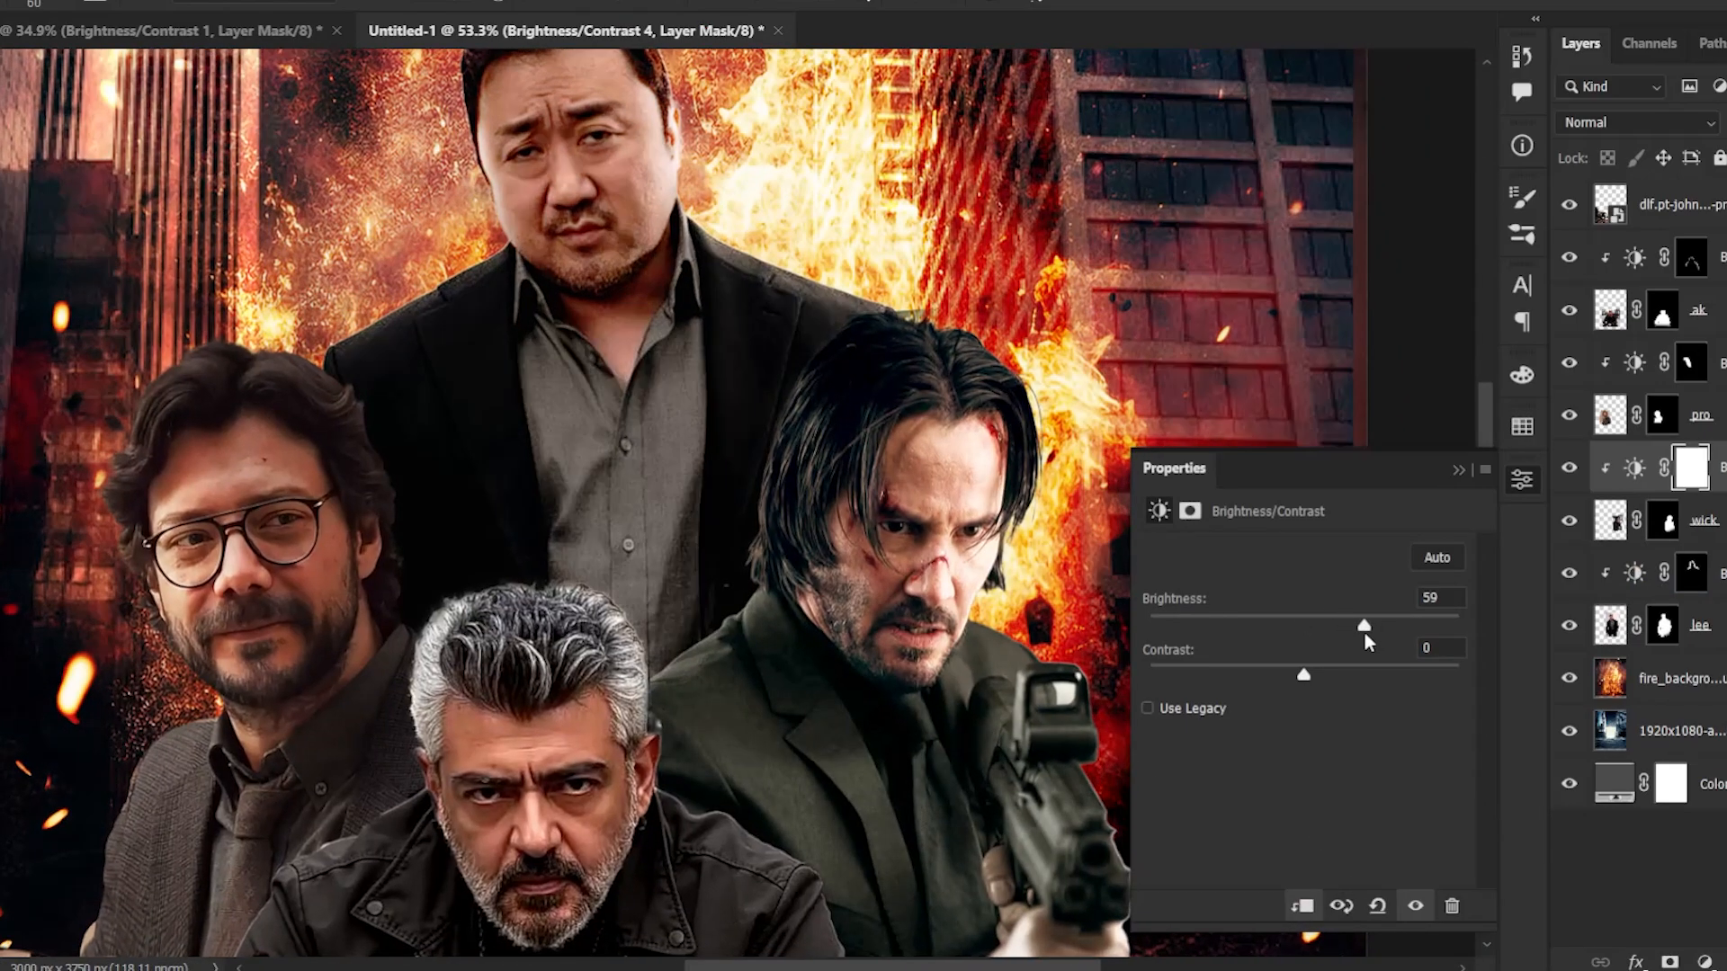
pyautogui.click(1458, 469)
pyautogui.hotkey('ctrl', 'i')
# - Paint highlights with a size 40 brush into the wick adjustment mask along the man's face, shoulder and gun edges
pyautogui.scroll(6, 1035, 448)
pyautogui.press('[')
pyautogui.press('[')
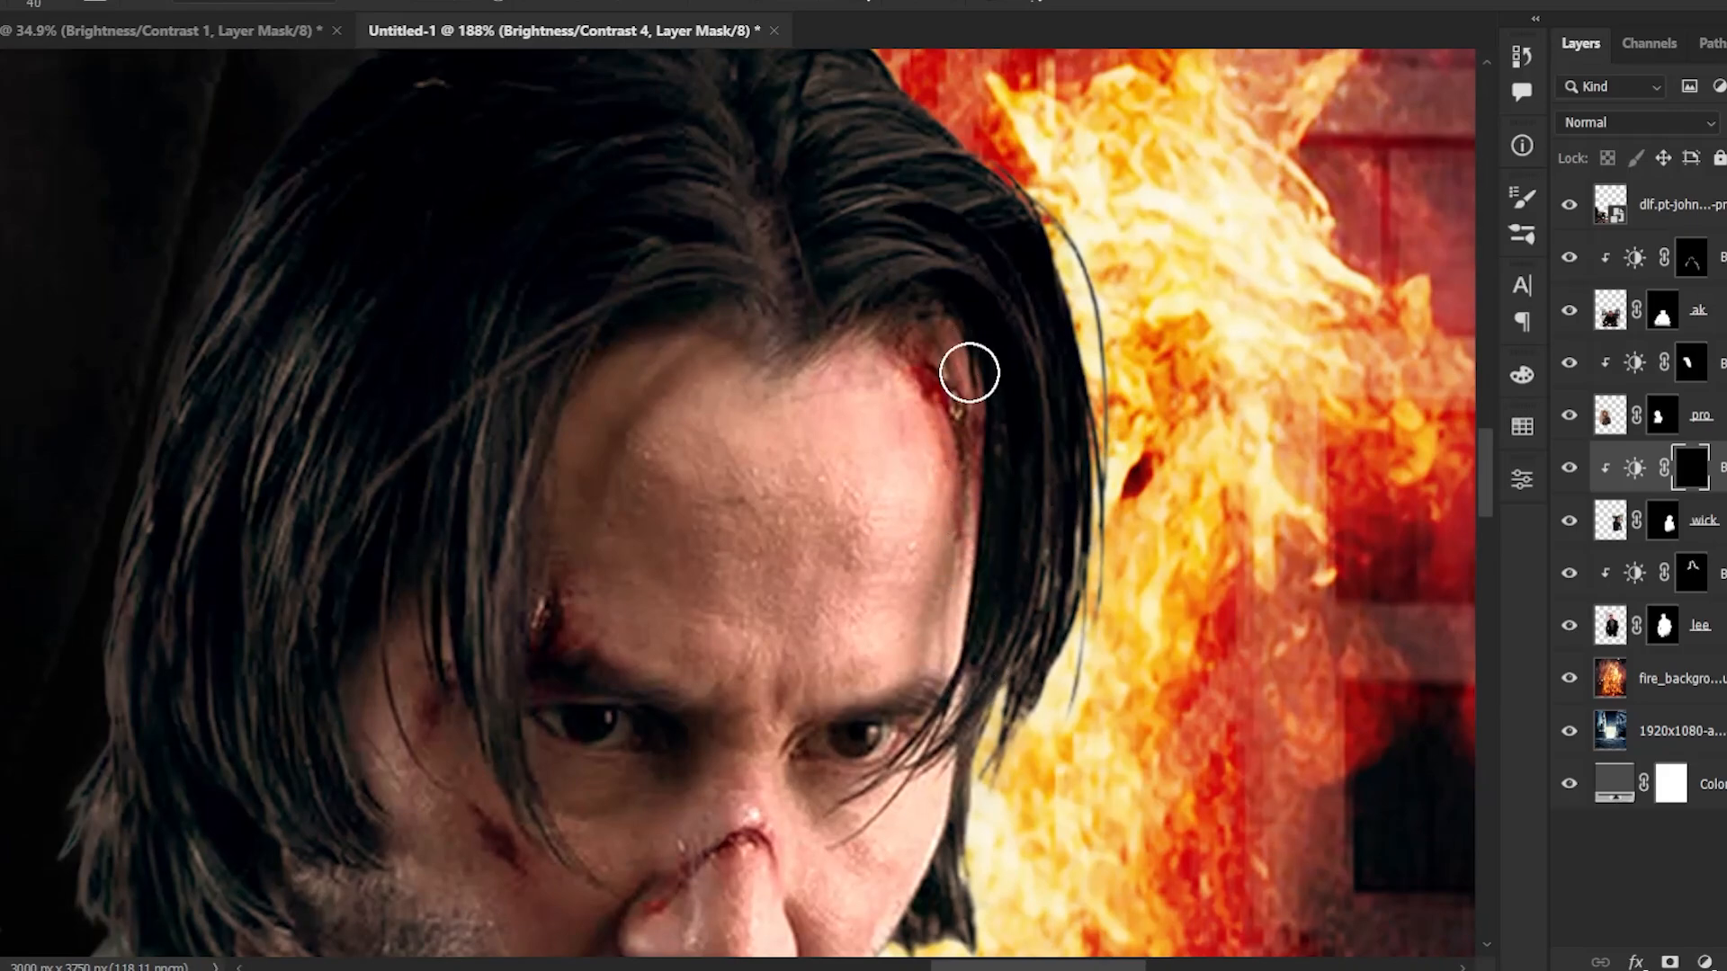
pyautogui.scroll(-5, 968, 373)
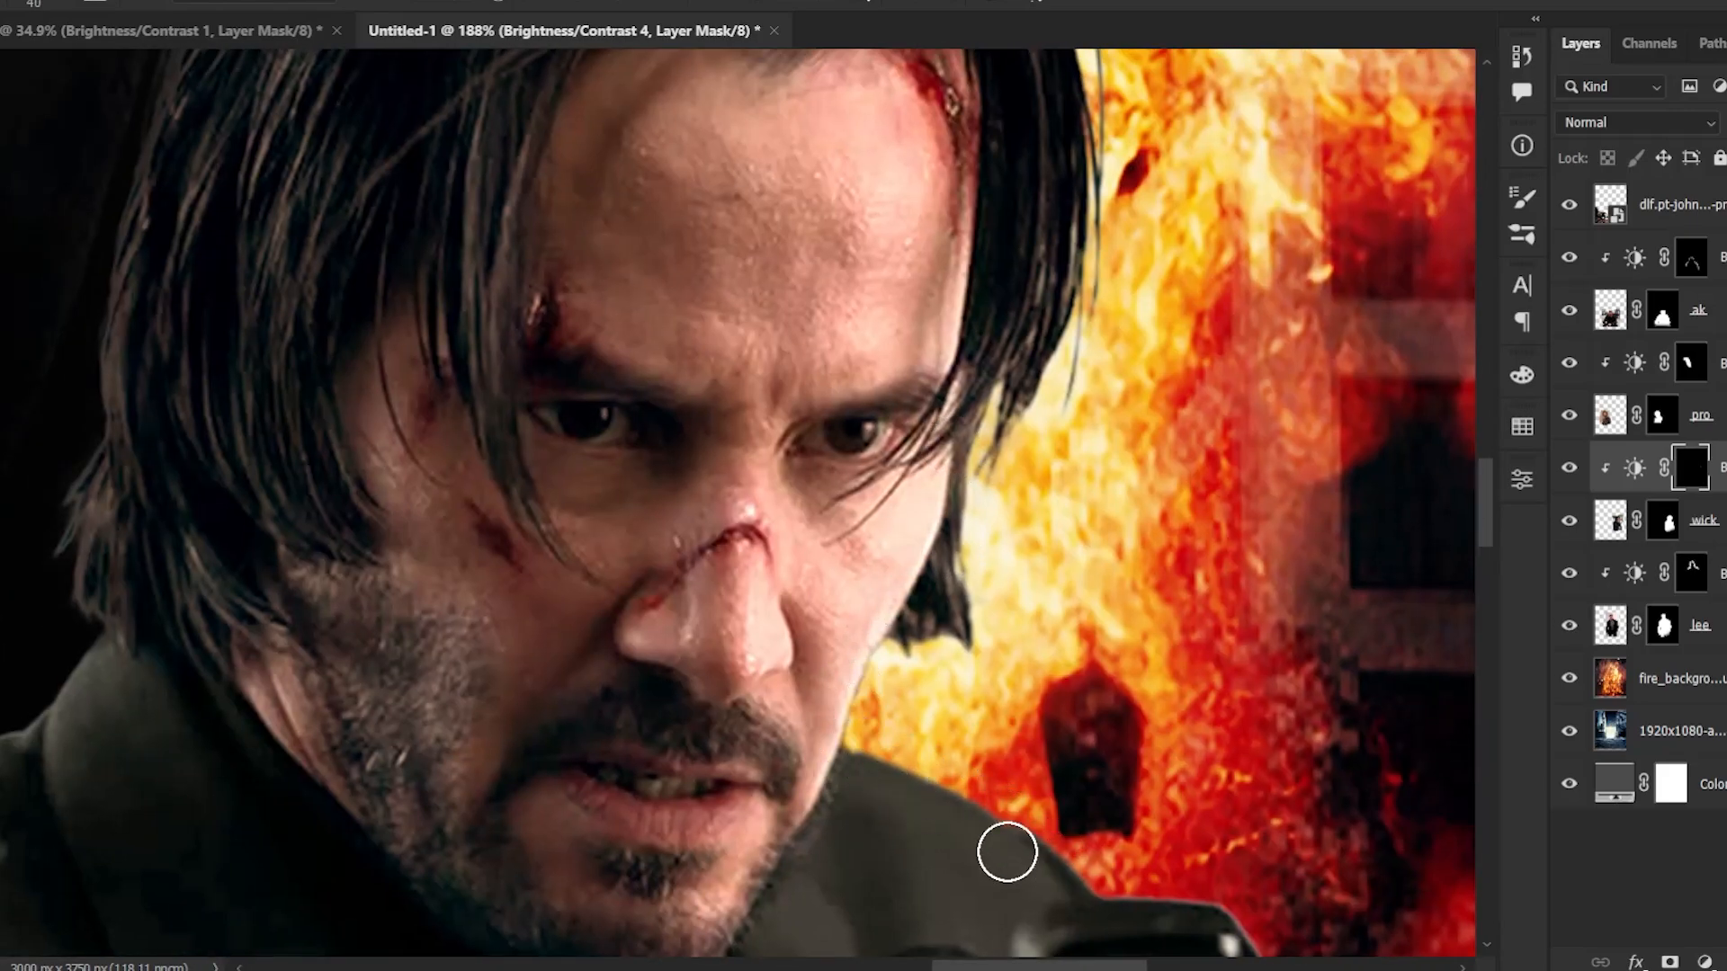
pyautogui.click(1567, 469)
pyautogui.click(1566, 469)
pyautogui.moveTo(1107, 851); pyautogui.dragTo(1039, 641)
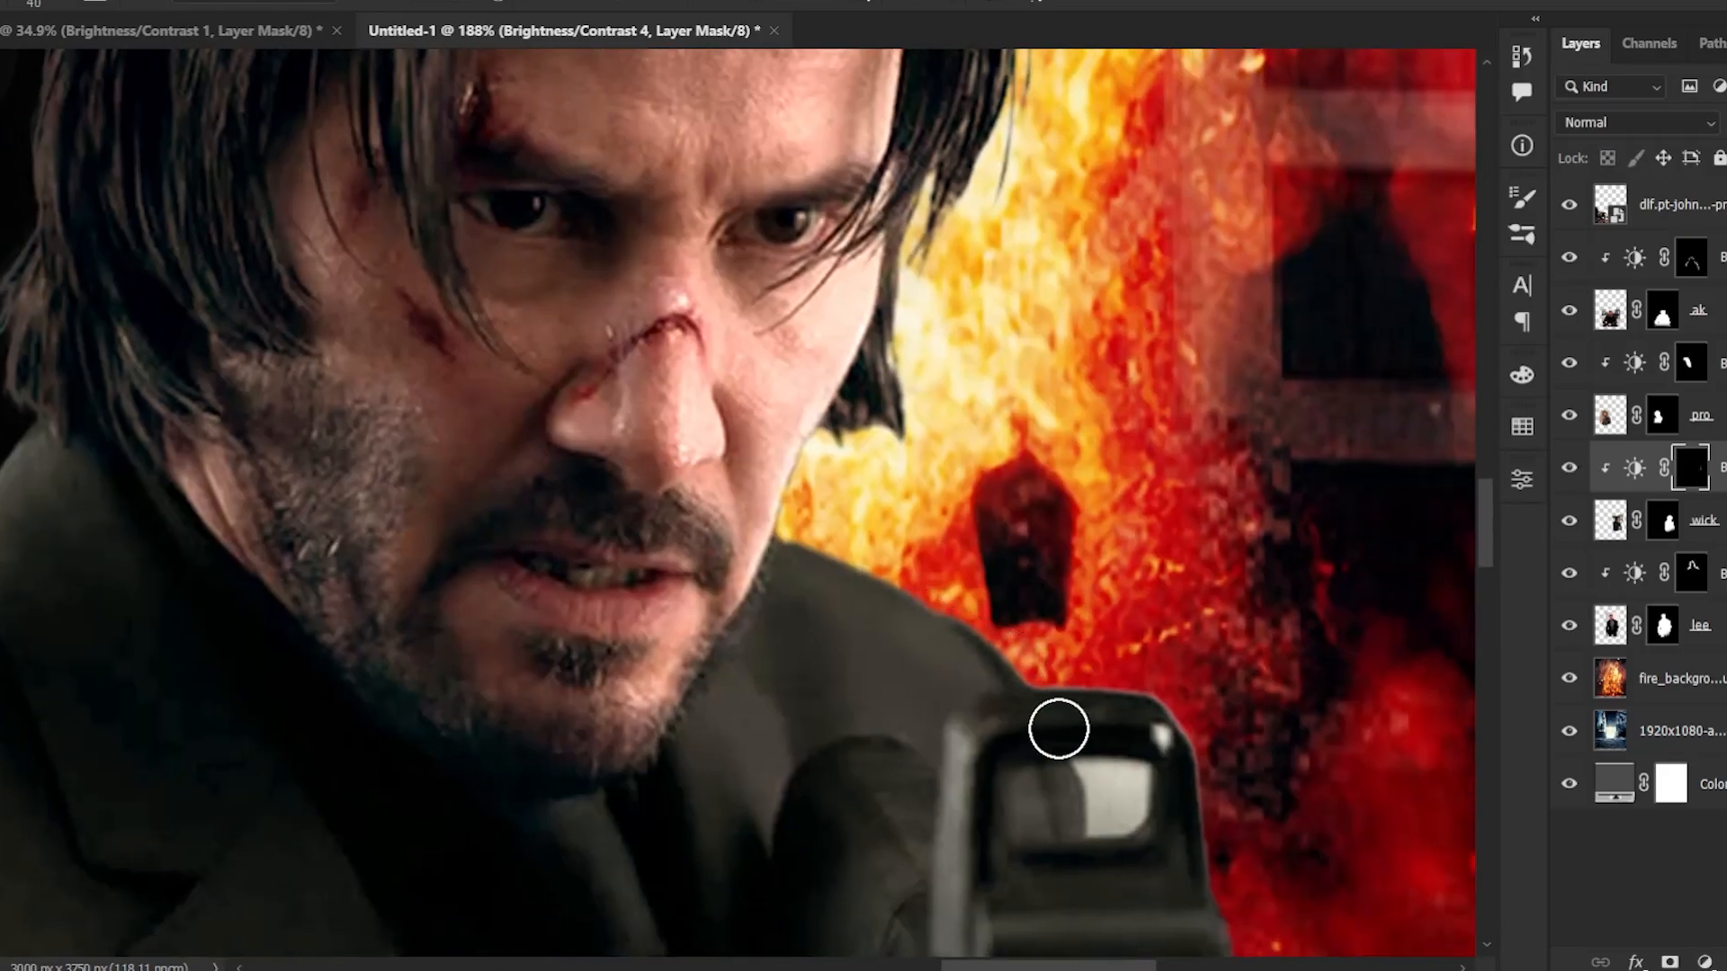
pyautogui.moveTo(1215, 721); pyautogui.dragTo(1157, 416)
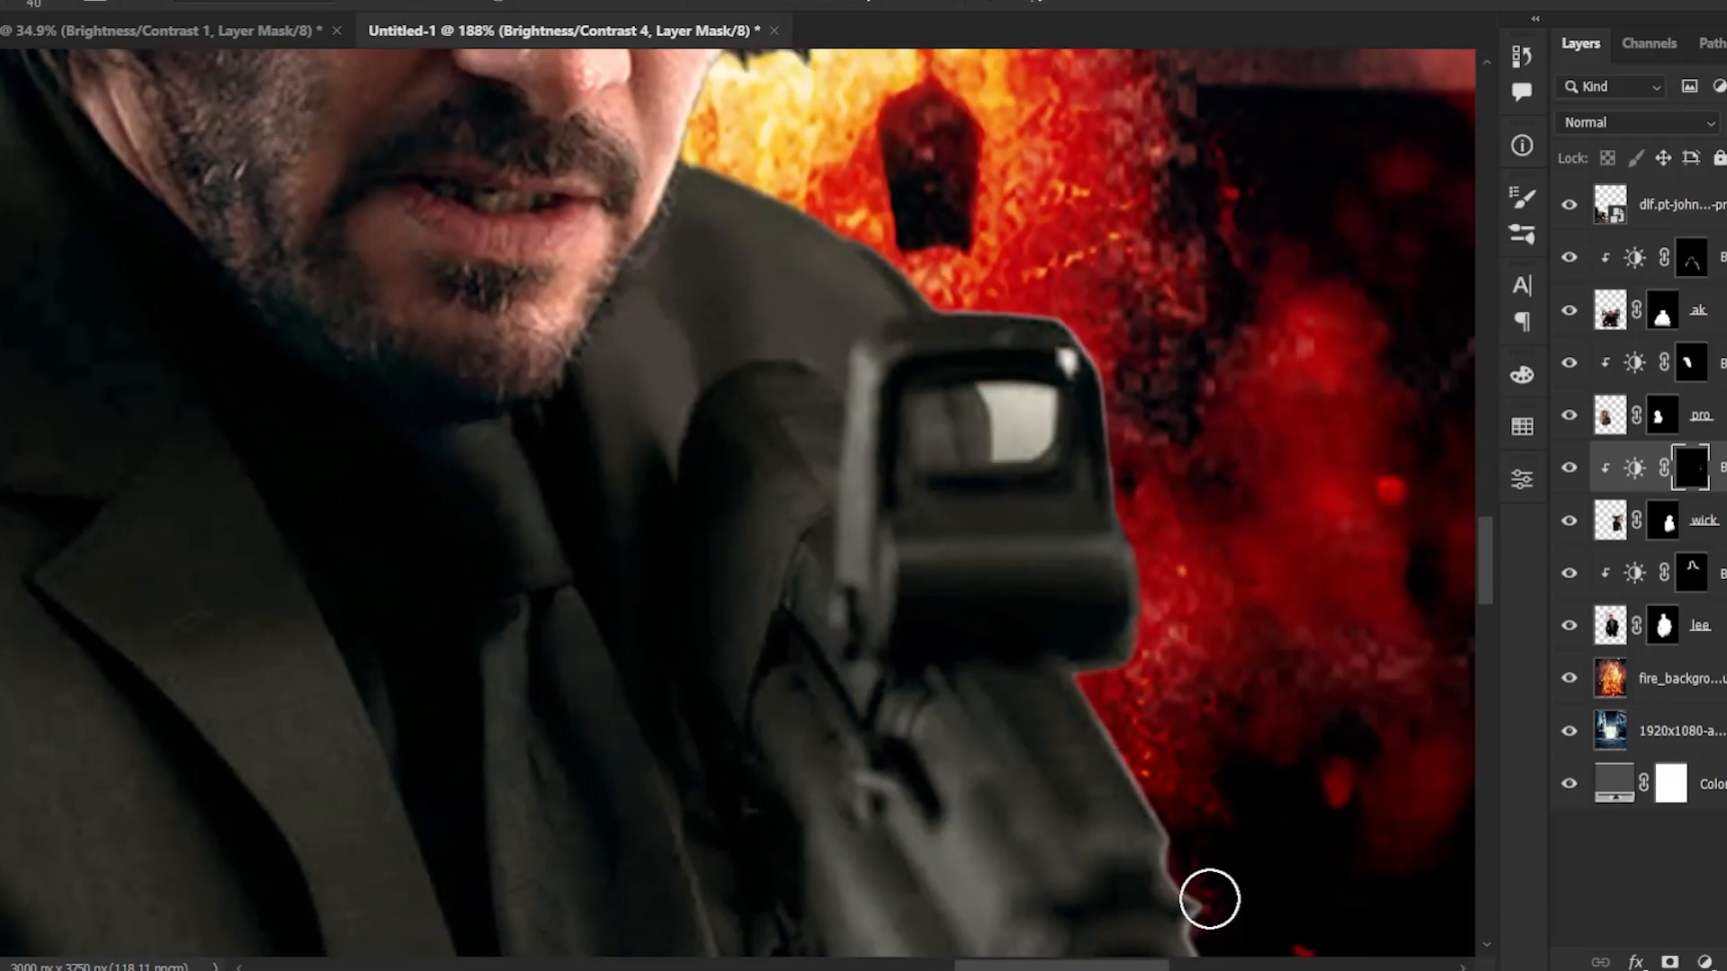
pyautogui.moveTo(1206, 898); pyautogui.dragTo(1059, 615)
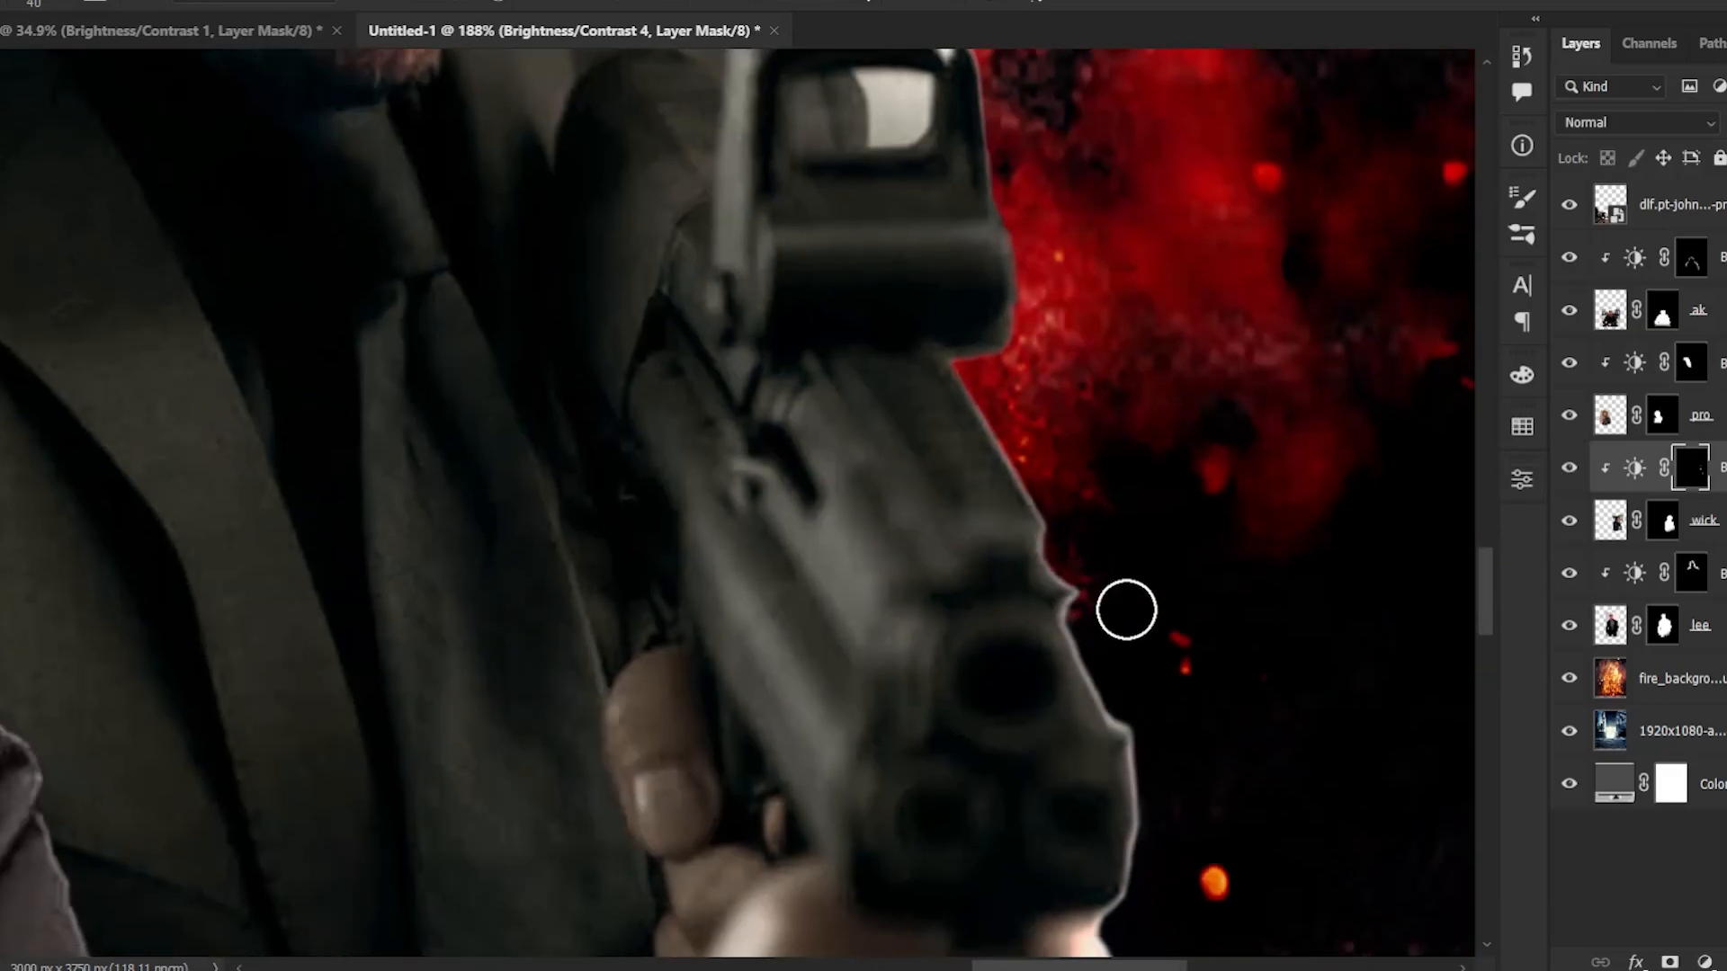
pyautogui.scroll(-5, 1125, 605)
pyautogui.scroll(2, 957, 405)
pyautogui.scroll(-3, 938, 578)
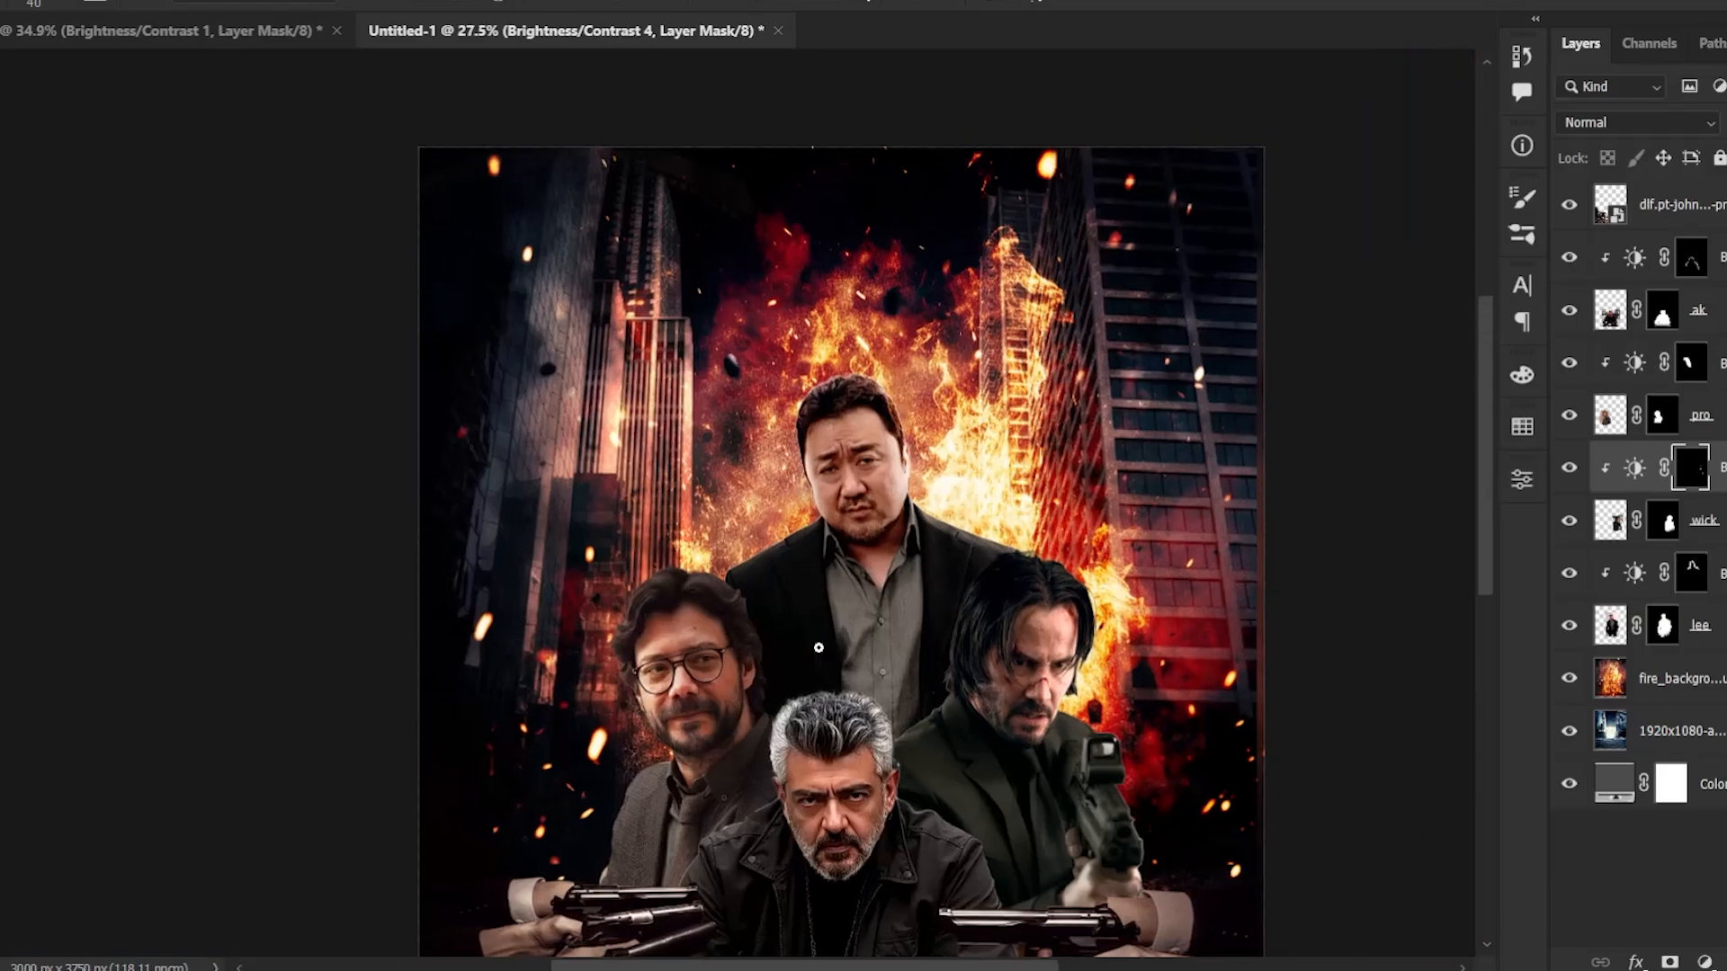
# - Clip a Brightness/Contrast adjustment to the pro layer, raise its brightness and invert its mask to black
pyautogui.scroll(5, 608, 694)
pyautogui.click(1610, 414)
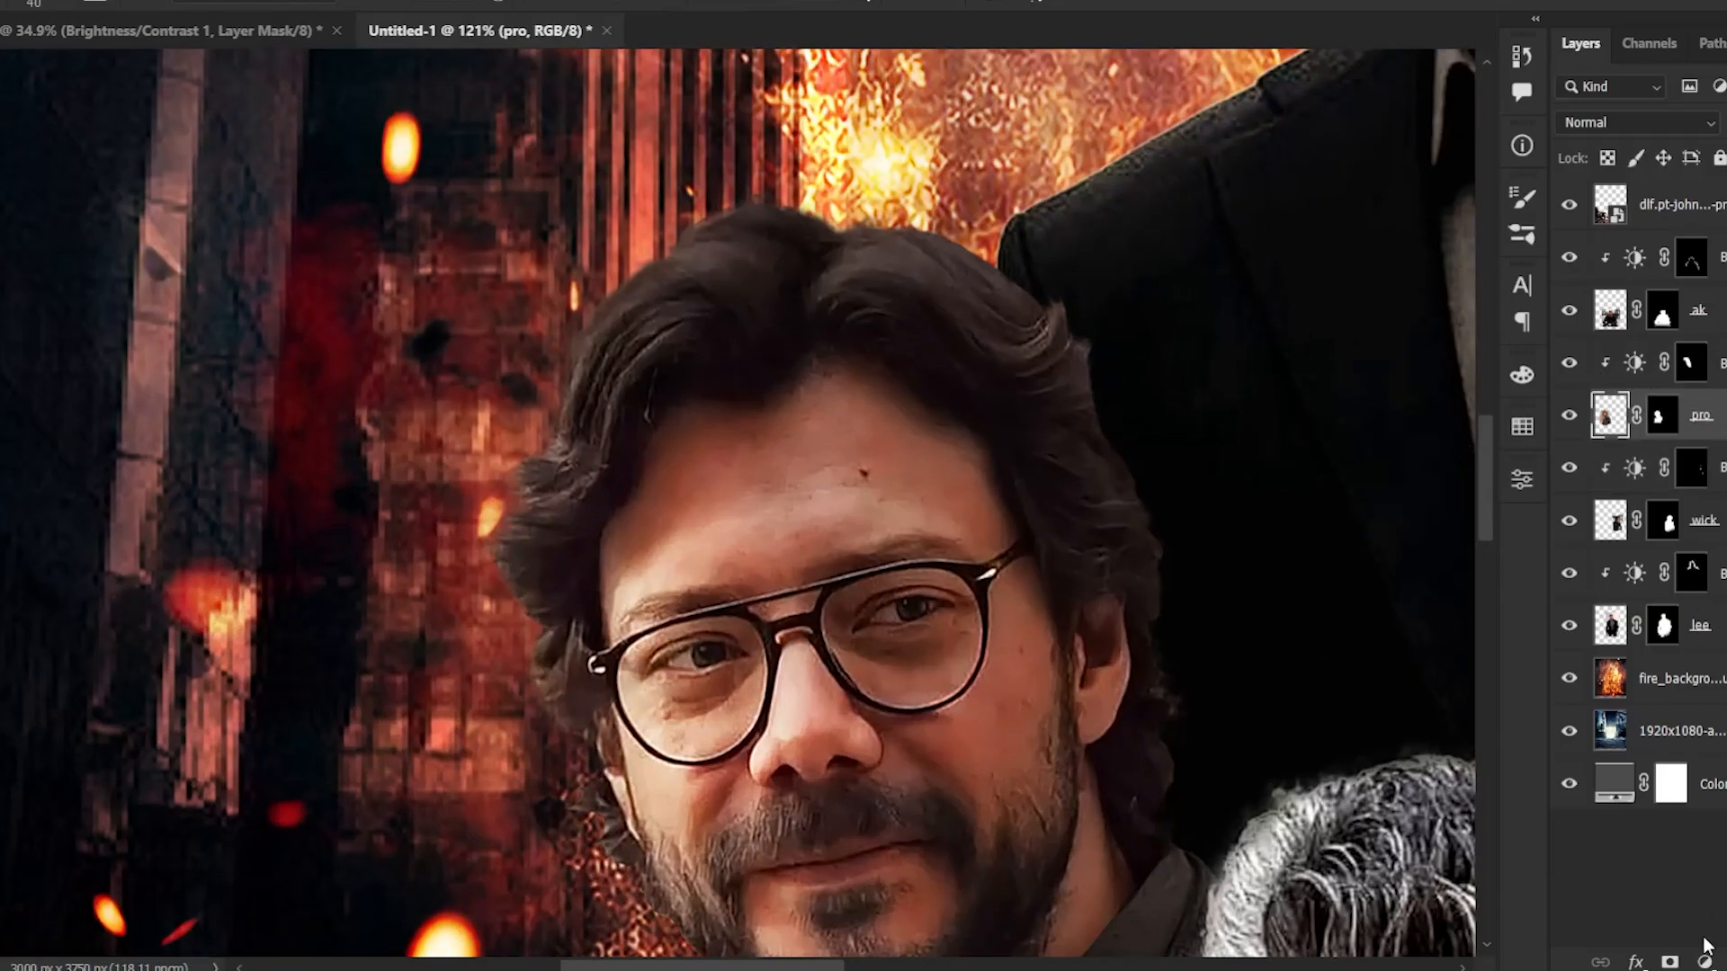
pyautogui.click(1706, 947)
pyautogui.click(1687, 575)
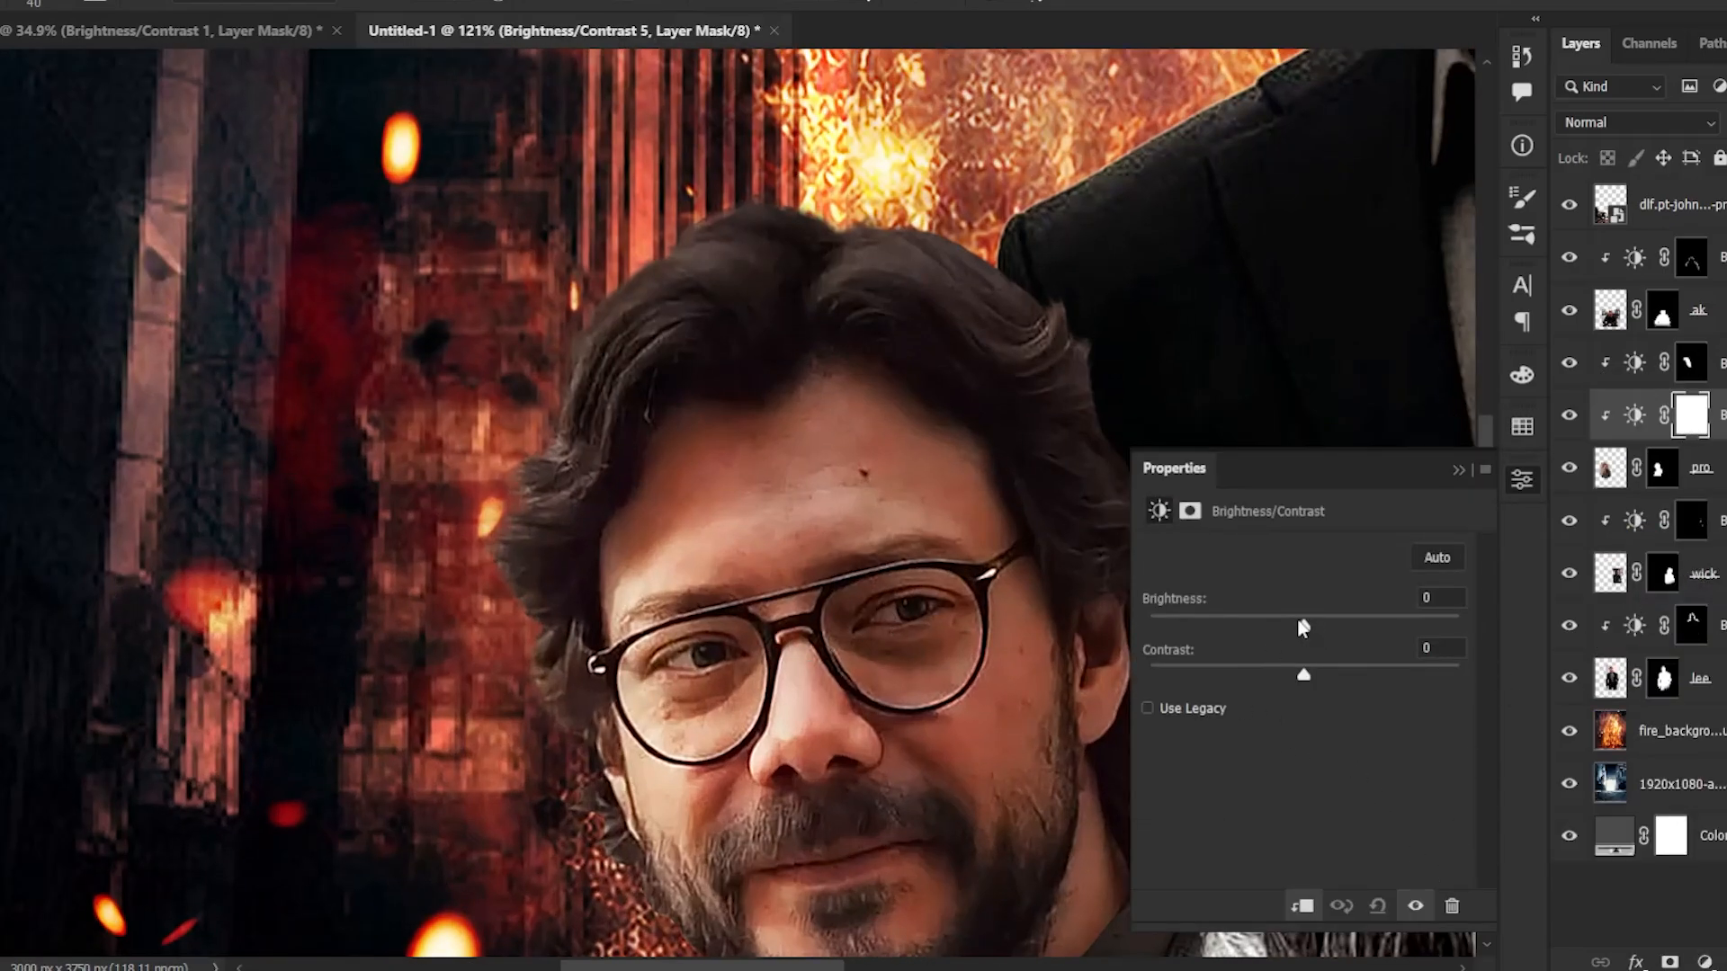
pyautogui.moveTo(1304, 627); pyautogui.dragTo(1389, 624)
pyautogui.click(1458, 466)
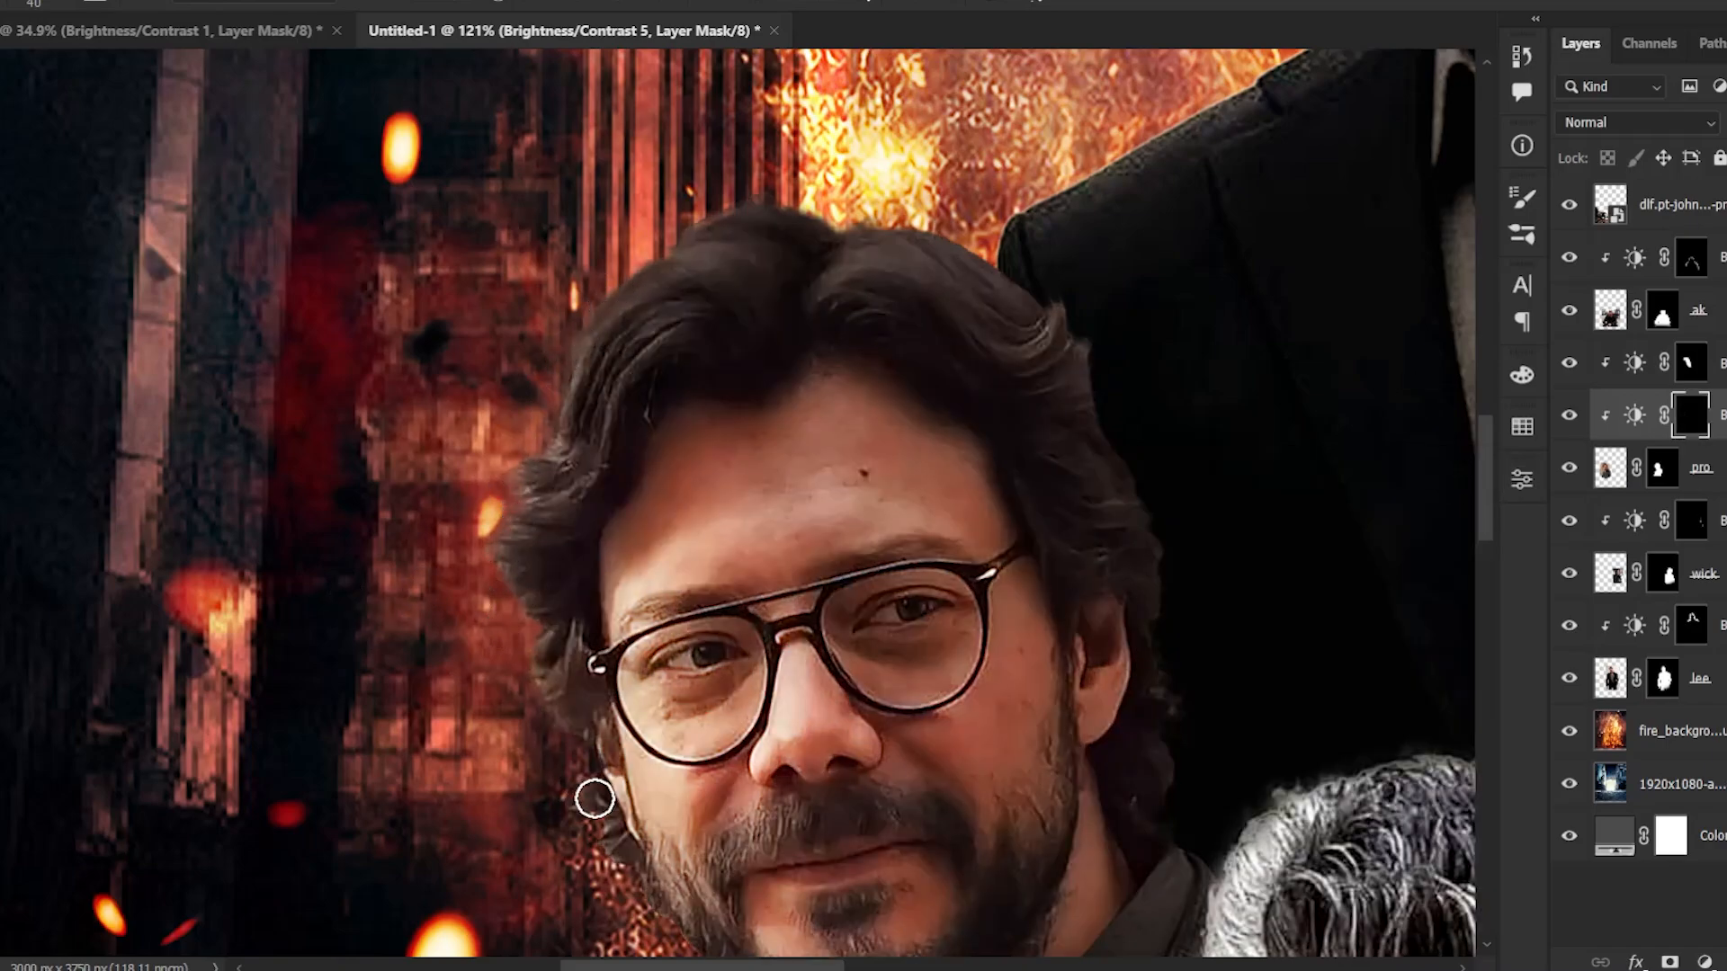
# - Paint highlights into the pro adjustment mask along the man's outer face edge, beard and jacket shoulder
pyautogui.moveTo(595, 798); pyautogui.dragTo(654, 857)
pyautogui.moveTo(701, 926)
pyautogui.mouseDown()
pyautogui.moveTo(610, 526)
pyautogui.moveTo(621, 556)
pyautogui.mouseUp()
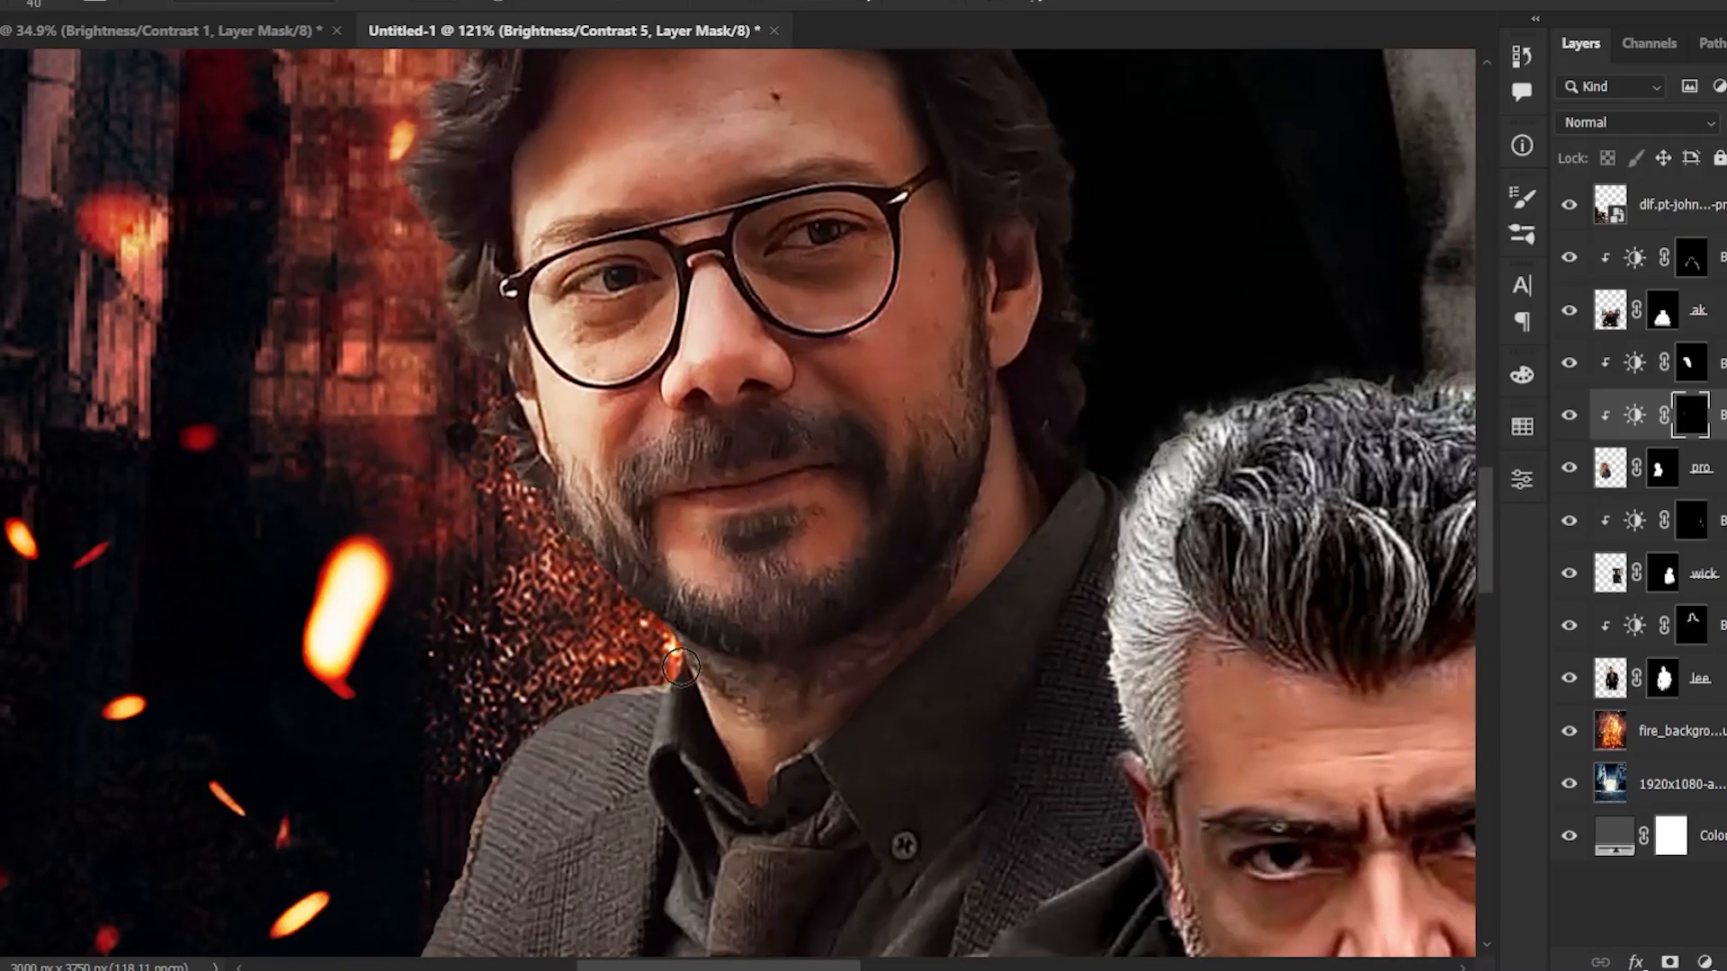
pyautogui.moveTo(639, 706)
pyautogui.mouseDown()
pyautogui.moveTo(502, 791)
pyautogui.moveTo(468, 868)
pyautogui.mouseUp()
pyautogui.moveTo(531, 803); pyautogui.dragTo(554, 546)
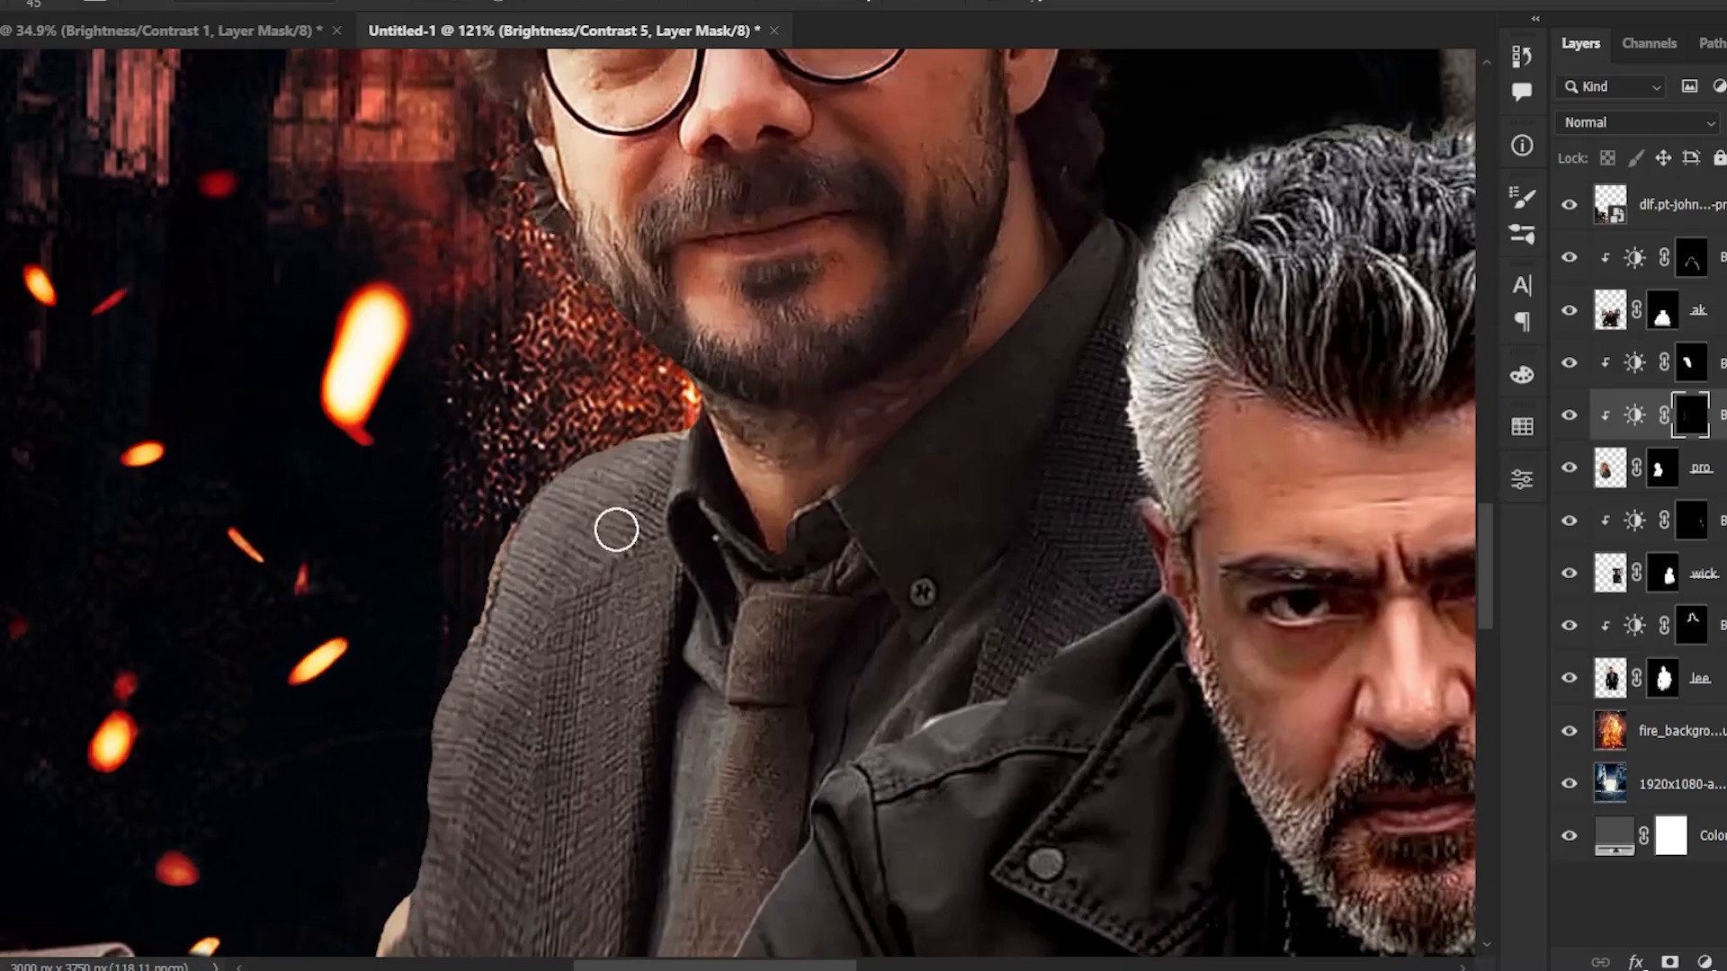
pyautogui.moveTo(916, 492); pyautogui.dragTo(691, 932)
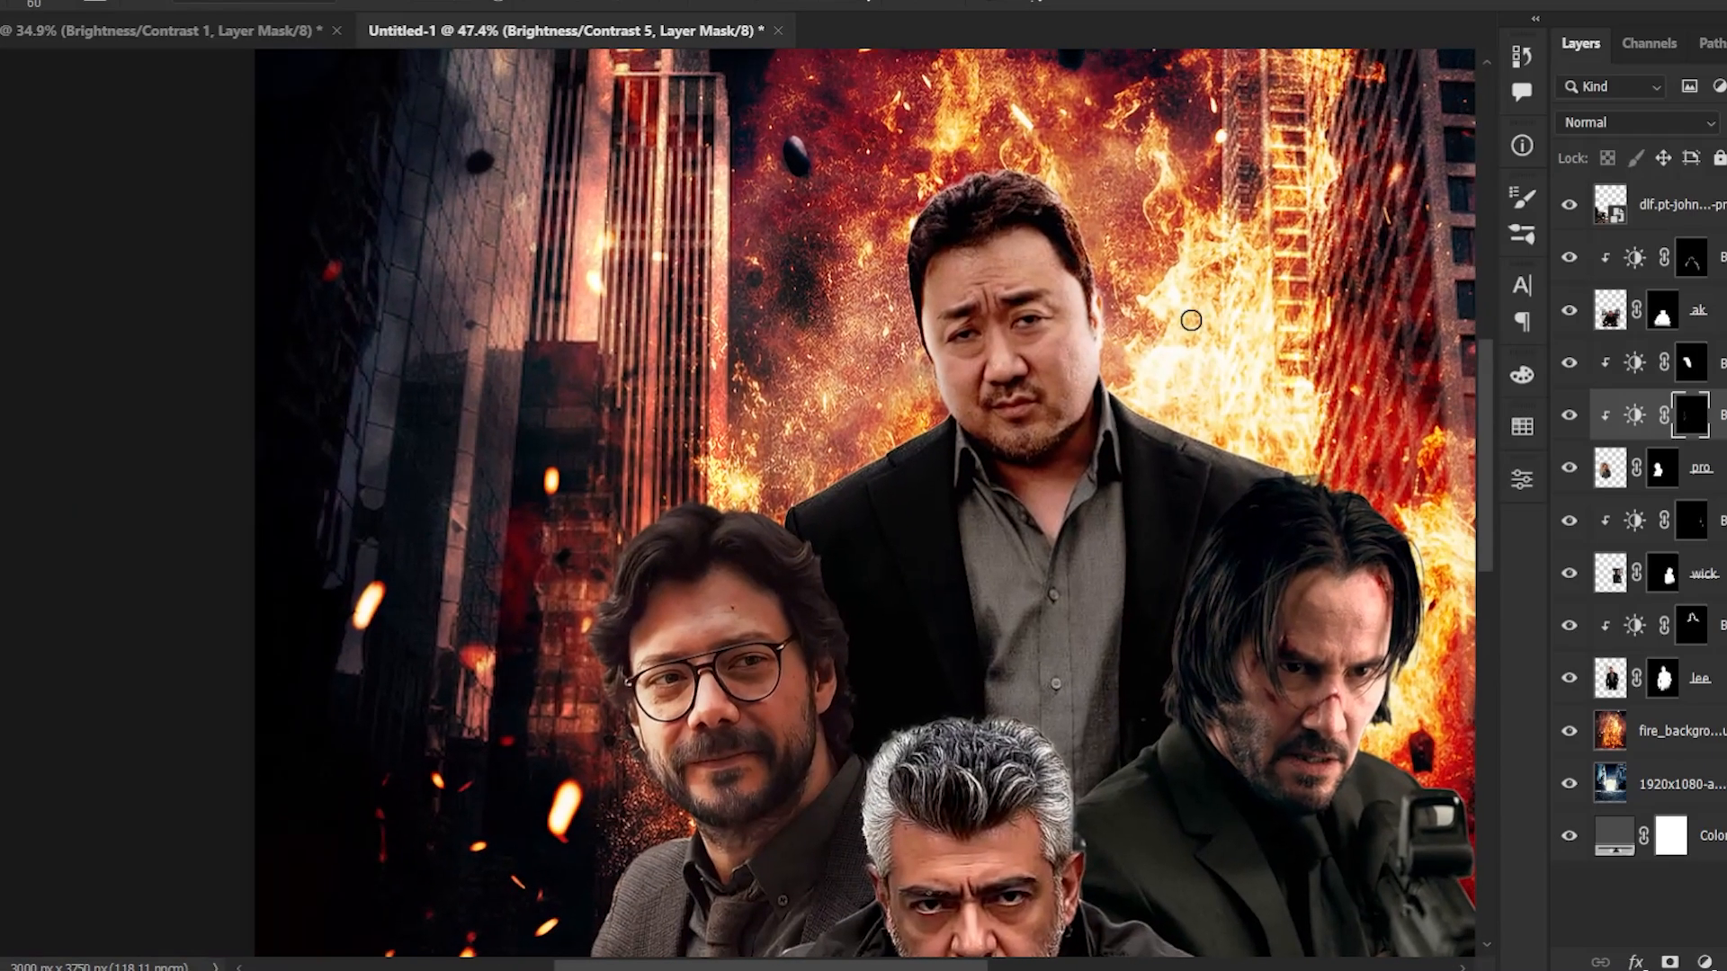
pyautogui.moveTo(1064, 440); pyautogui.dragTo(987, 476)
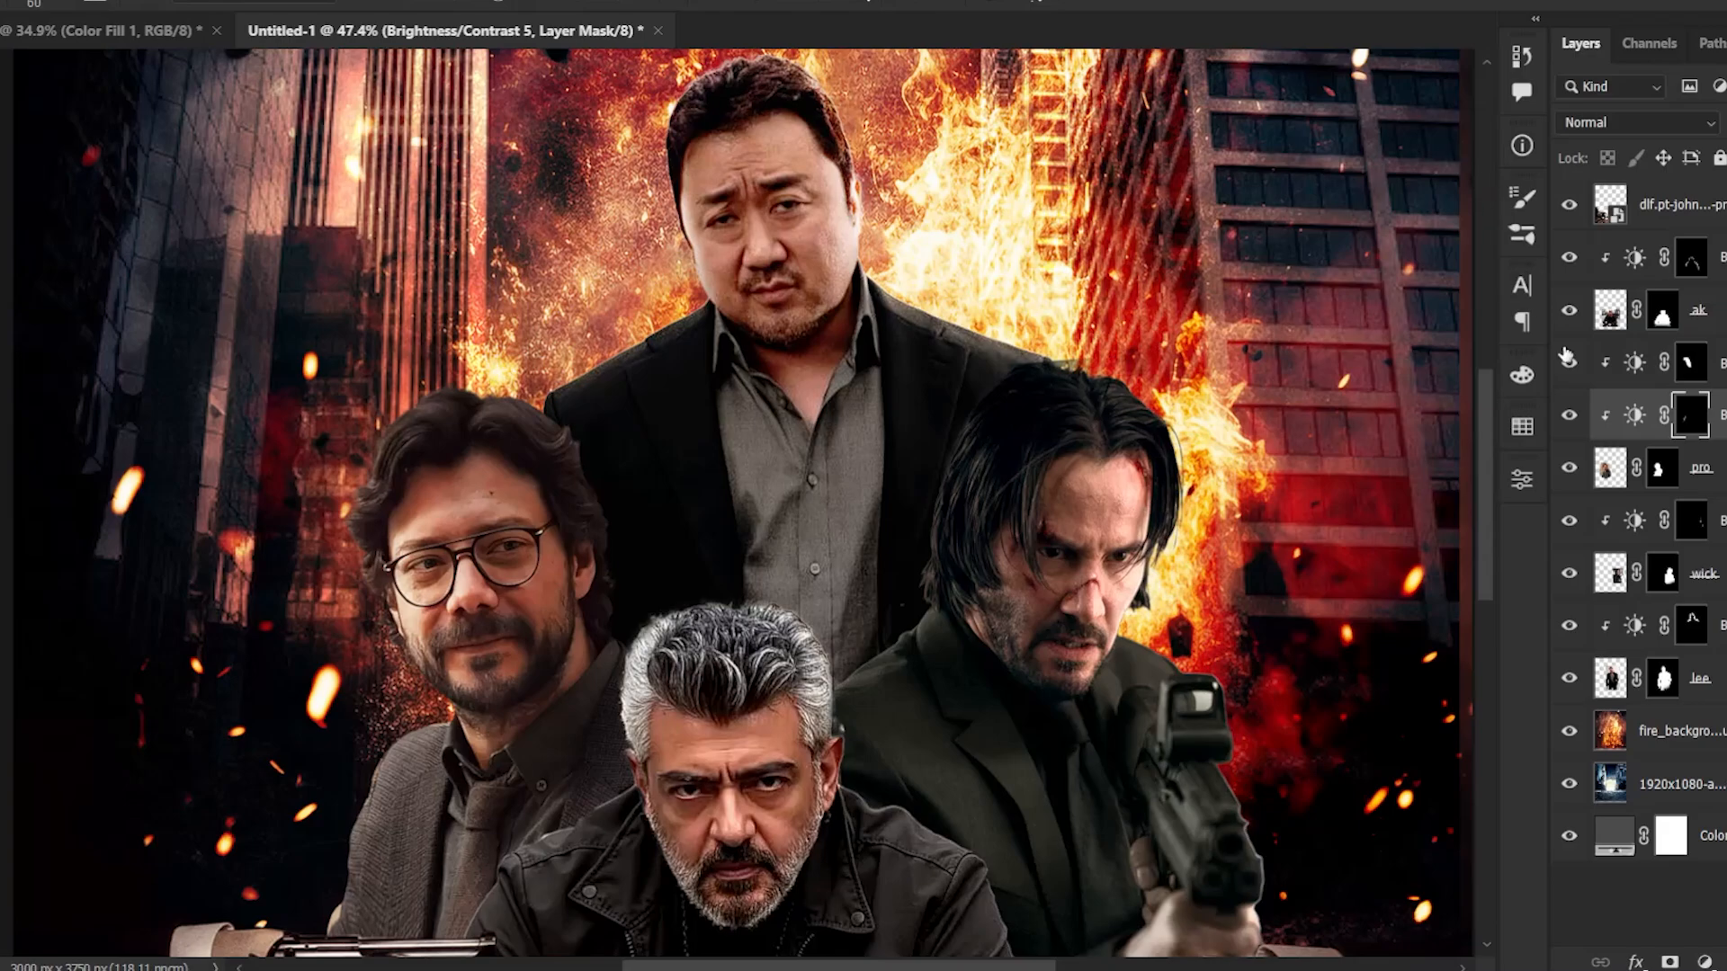
# - Add a Solid Color fill of ffbc85 above the pro layer's brightness adjustments and clip it to the pro cutout
pyautogui.click(1717, 485)
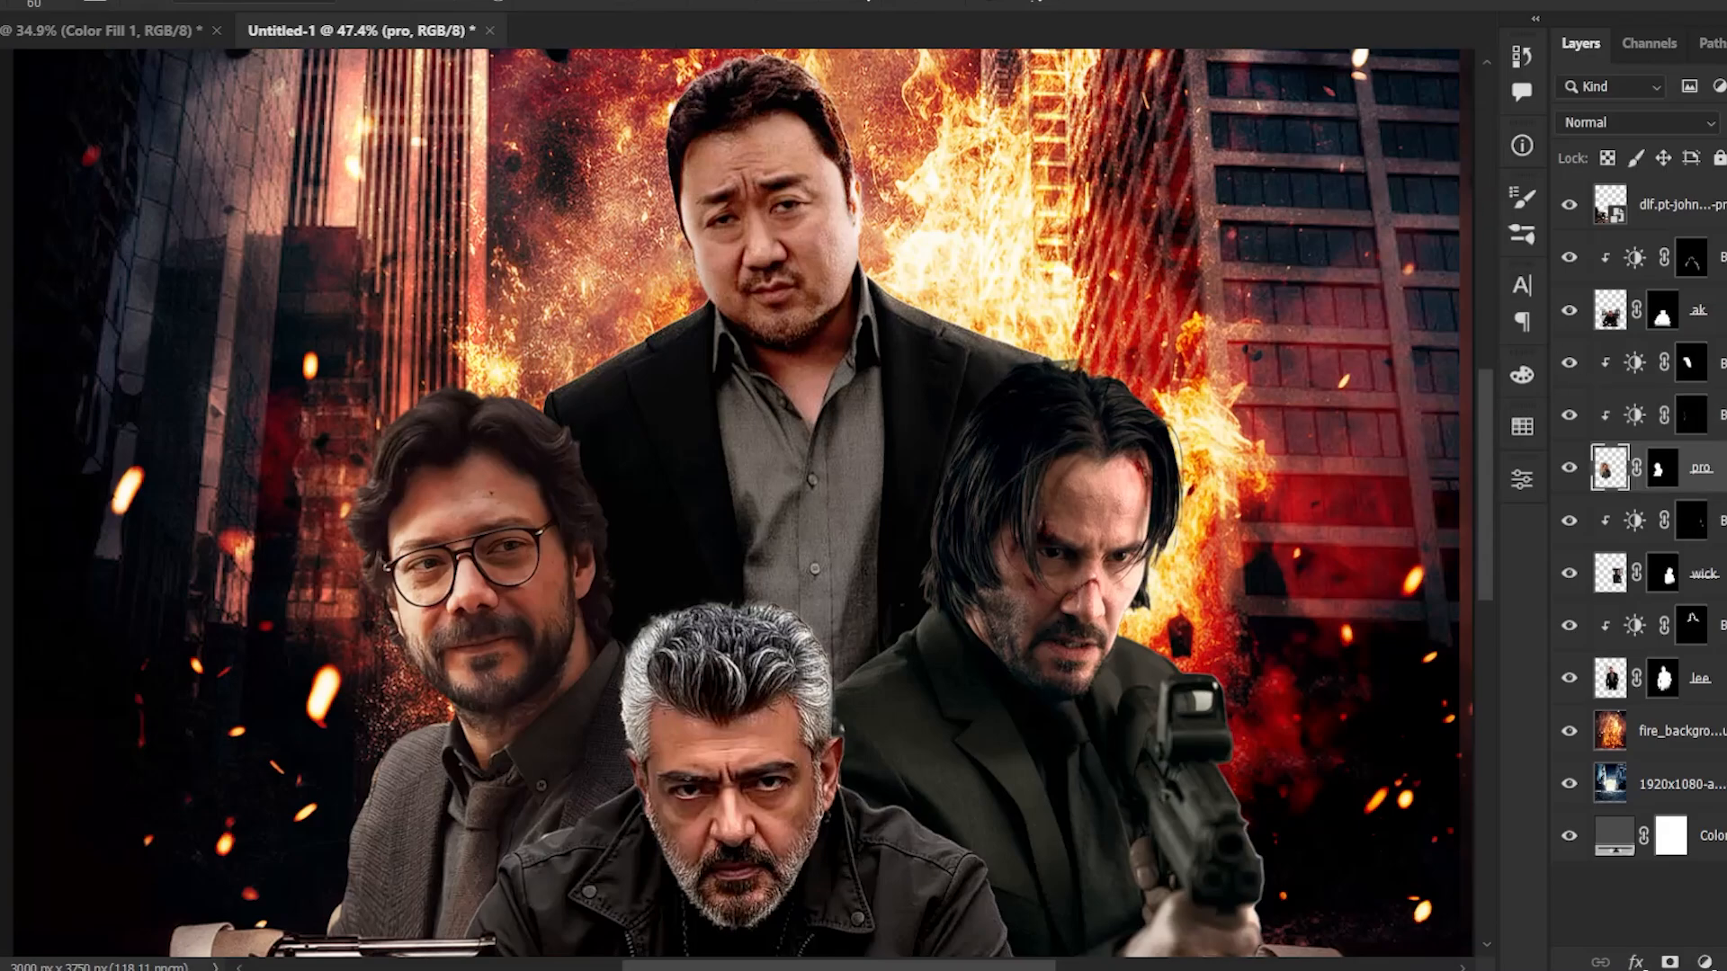
pyautogui.click(1709, 365)
pyautogui.click(1705, 961)
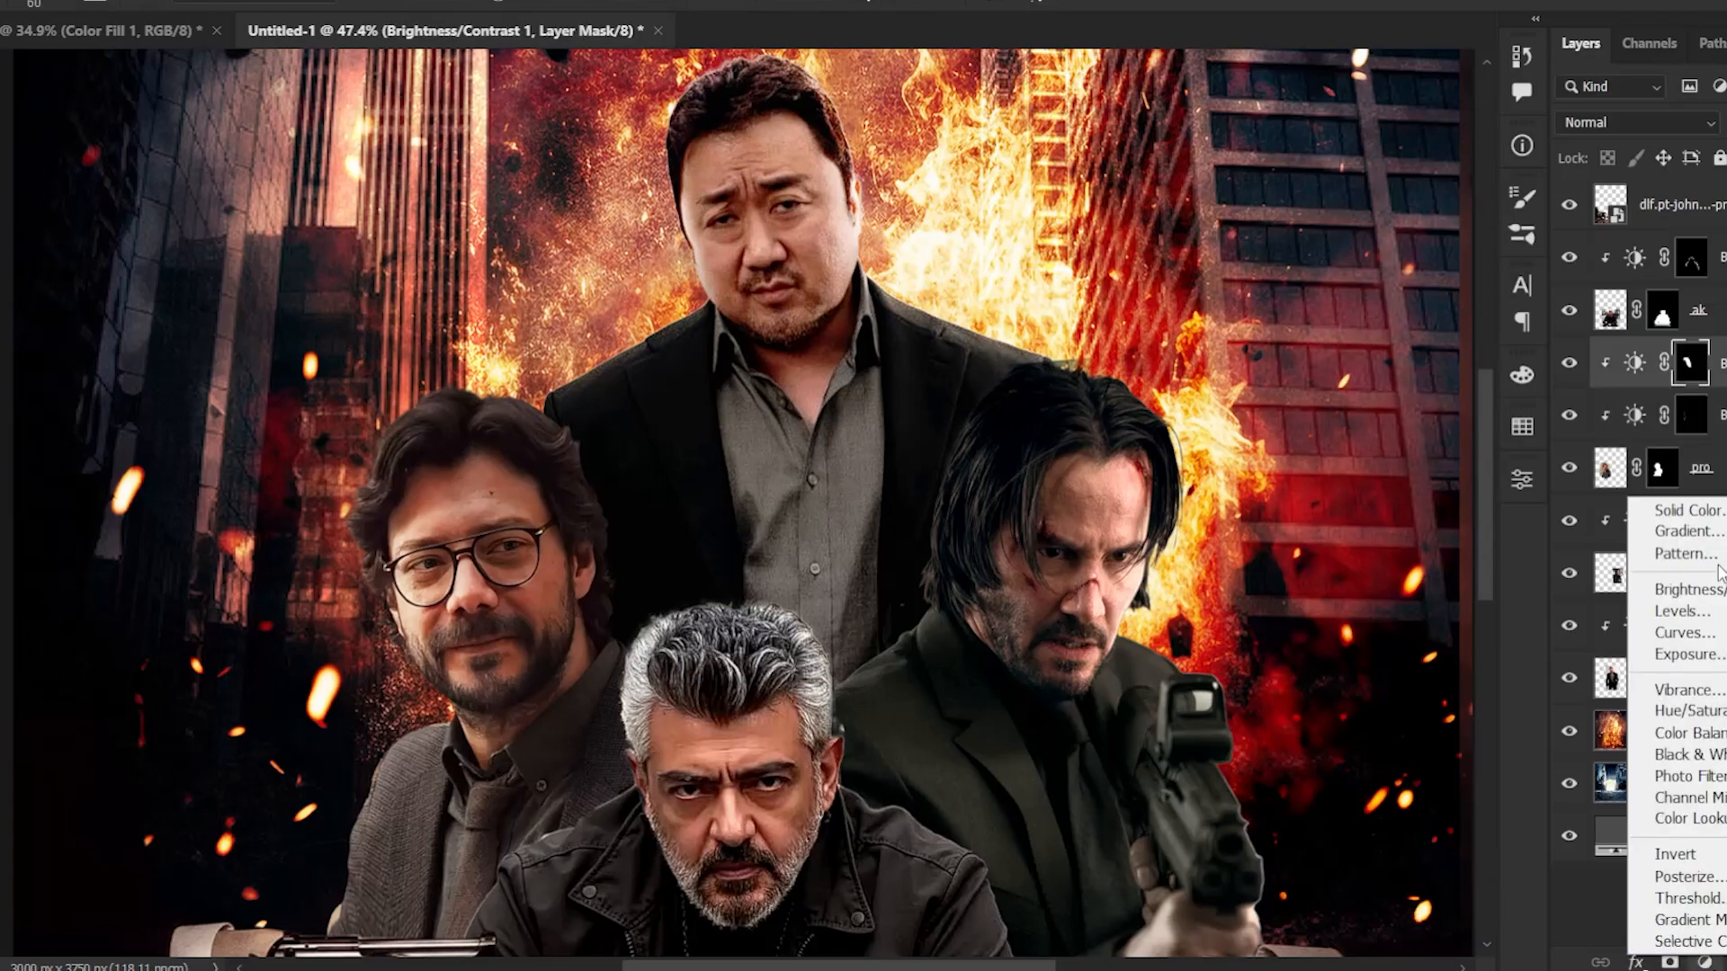
pyautogui.click(1662, 504)
pyautogui.write('ffbc85')
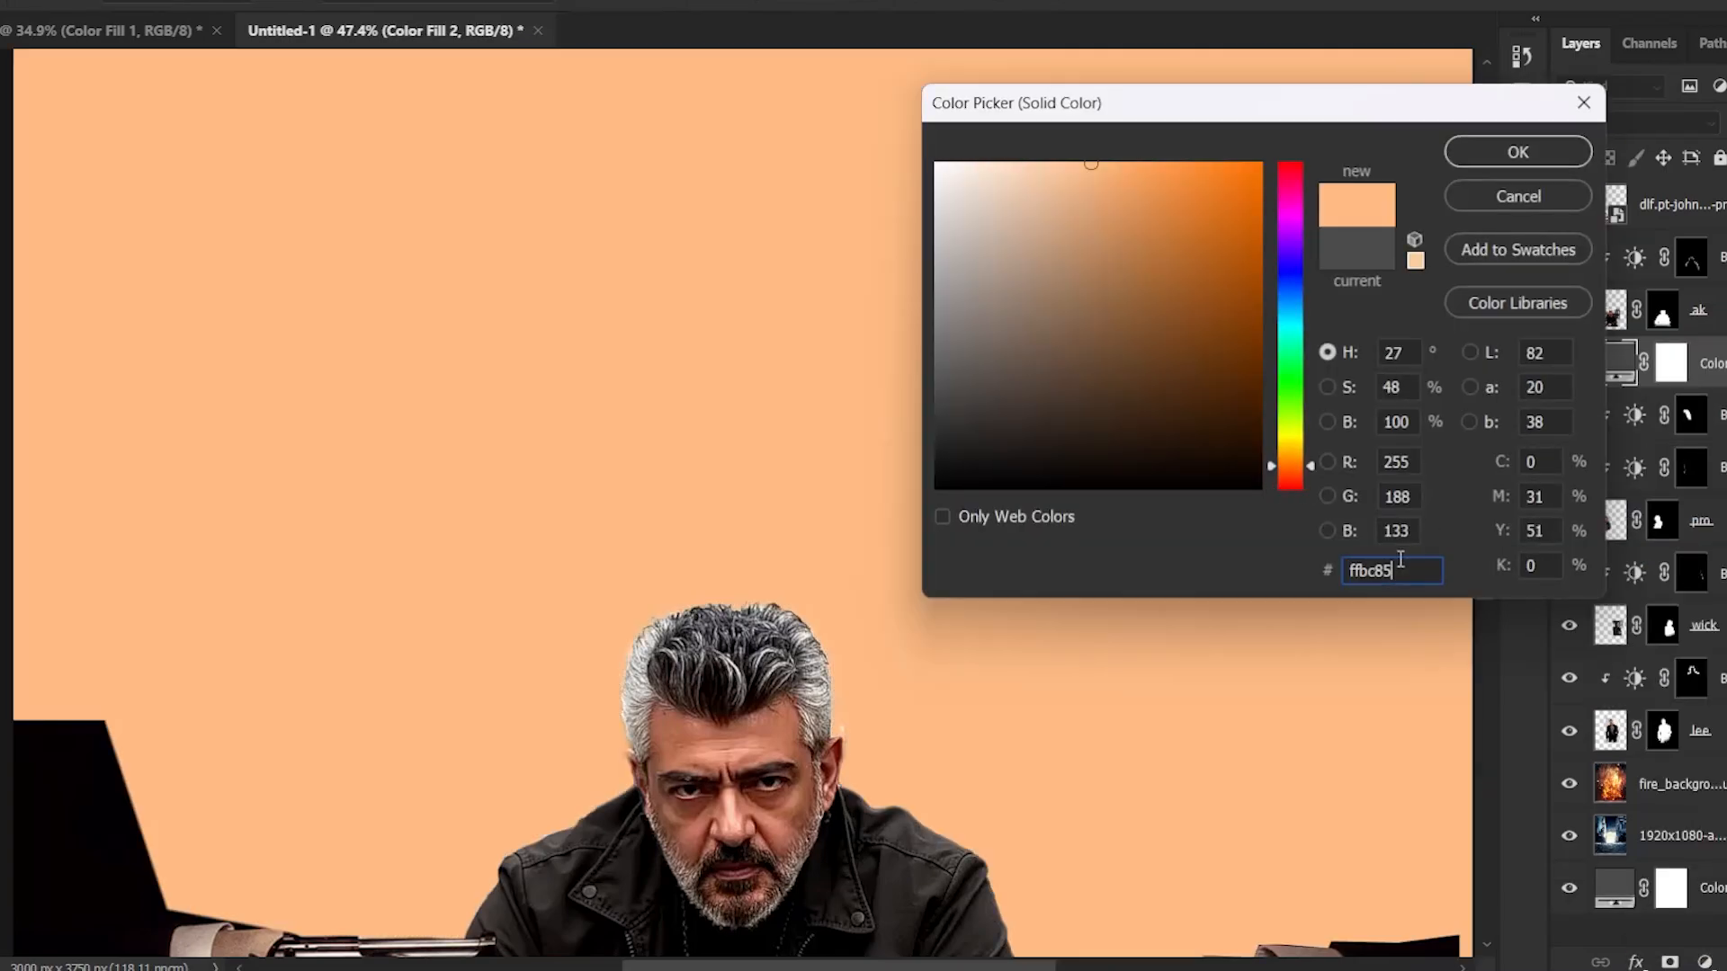
pyautogui.click(1500, 155)
pyautogui.hotkey('ctrl', 'alt', 'g')
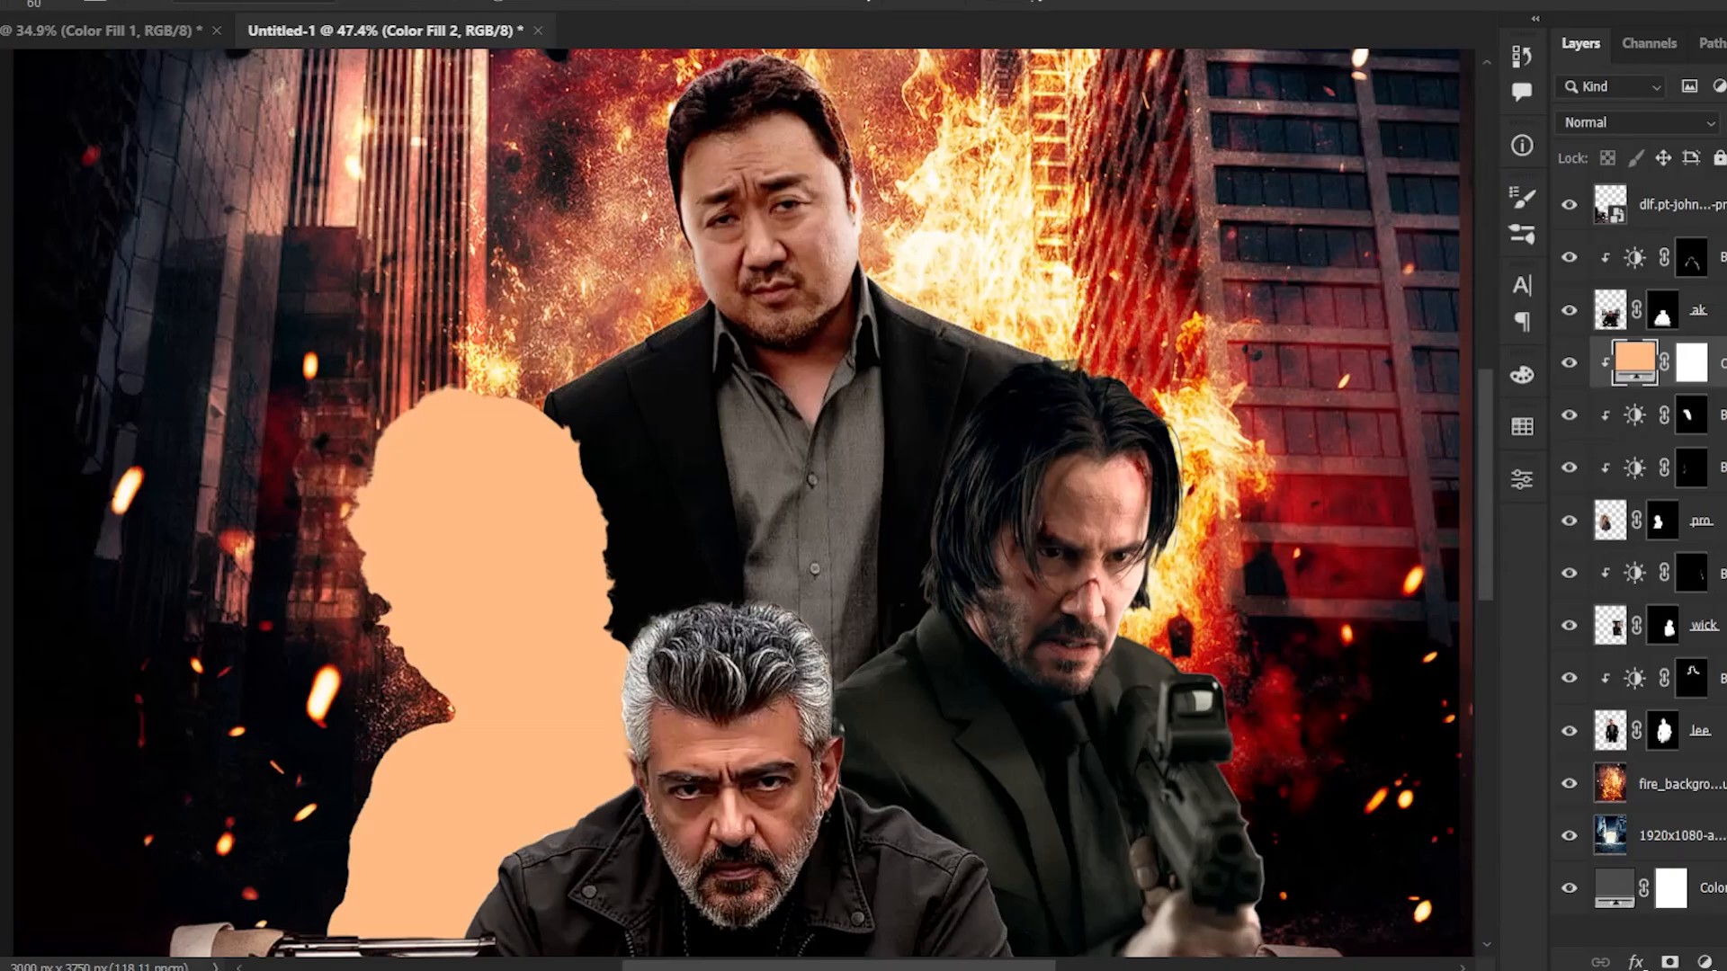
# - Split the Underlying Layer shadow slider of the pro color fill to 0 / 166 in Blend If and invert its mask to black
pyautogui.doubleClick(1721, 363)
pyautogui.moveTo(1200, 637)
pyautogui.mouseDown()
pyautogui.moveTo(1305, 634)
pyautogui.moveTo(1171, 649)
pyautogui.mouseUp()
pyautogui.moveTo(1306, 641); pyautogui.dragTo(1406, 636)
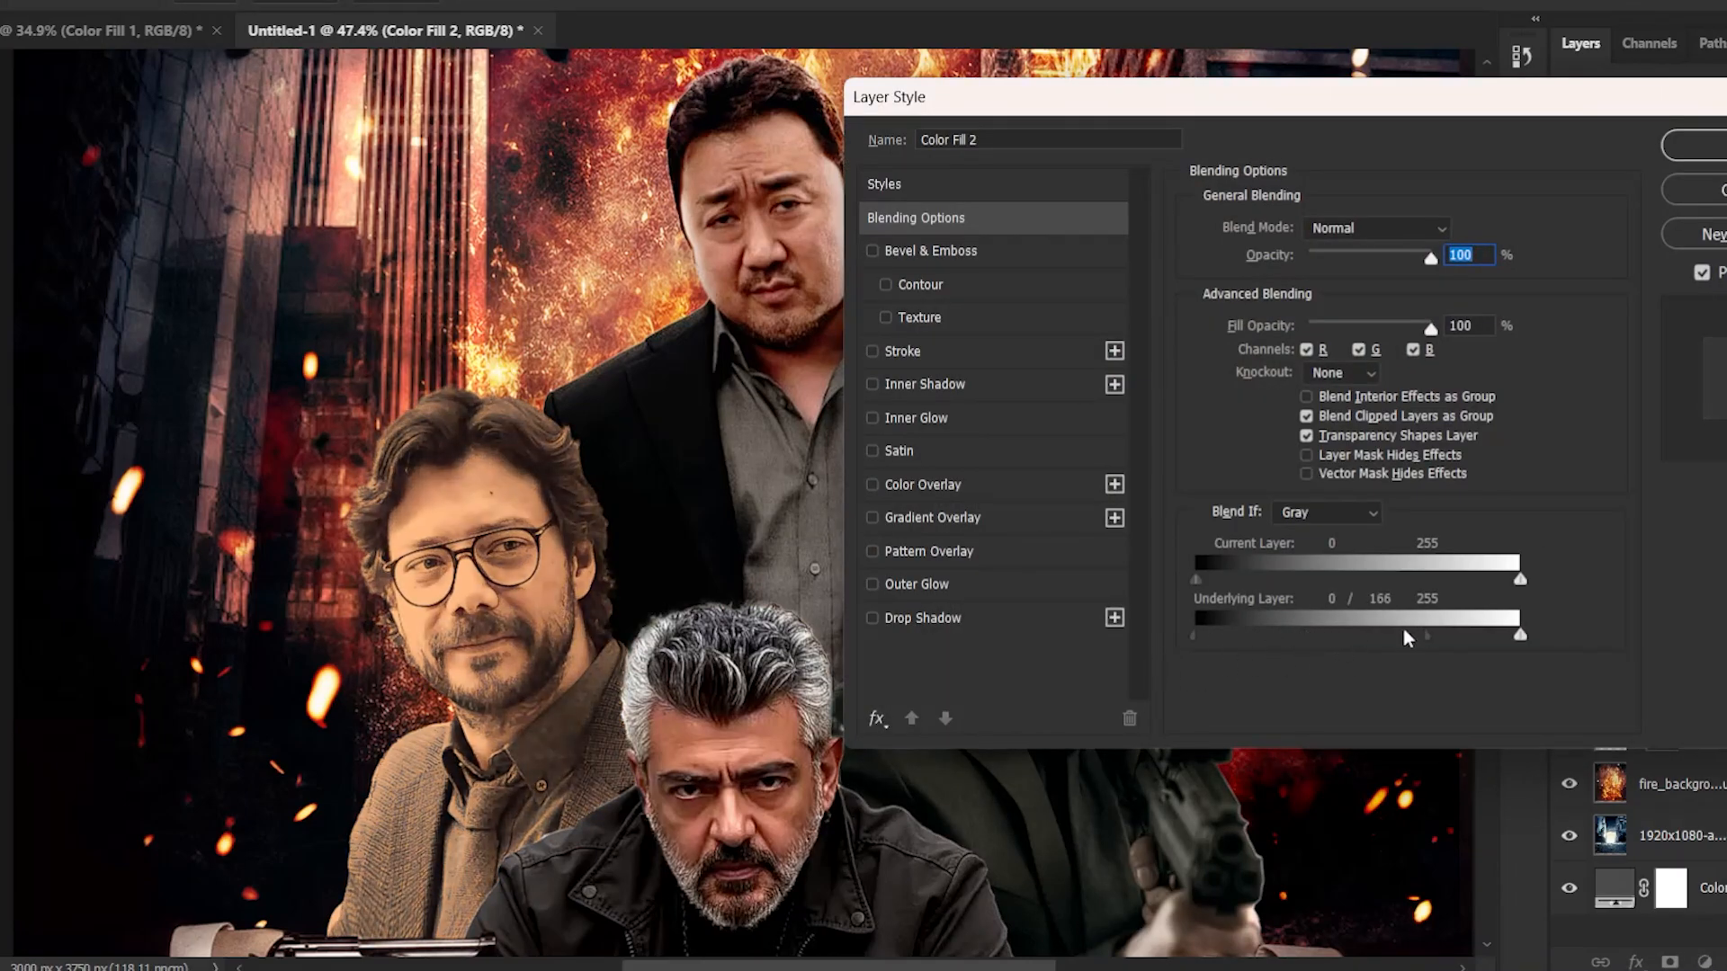
pyautogui.press('Return')
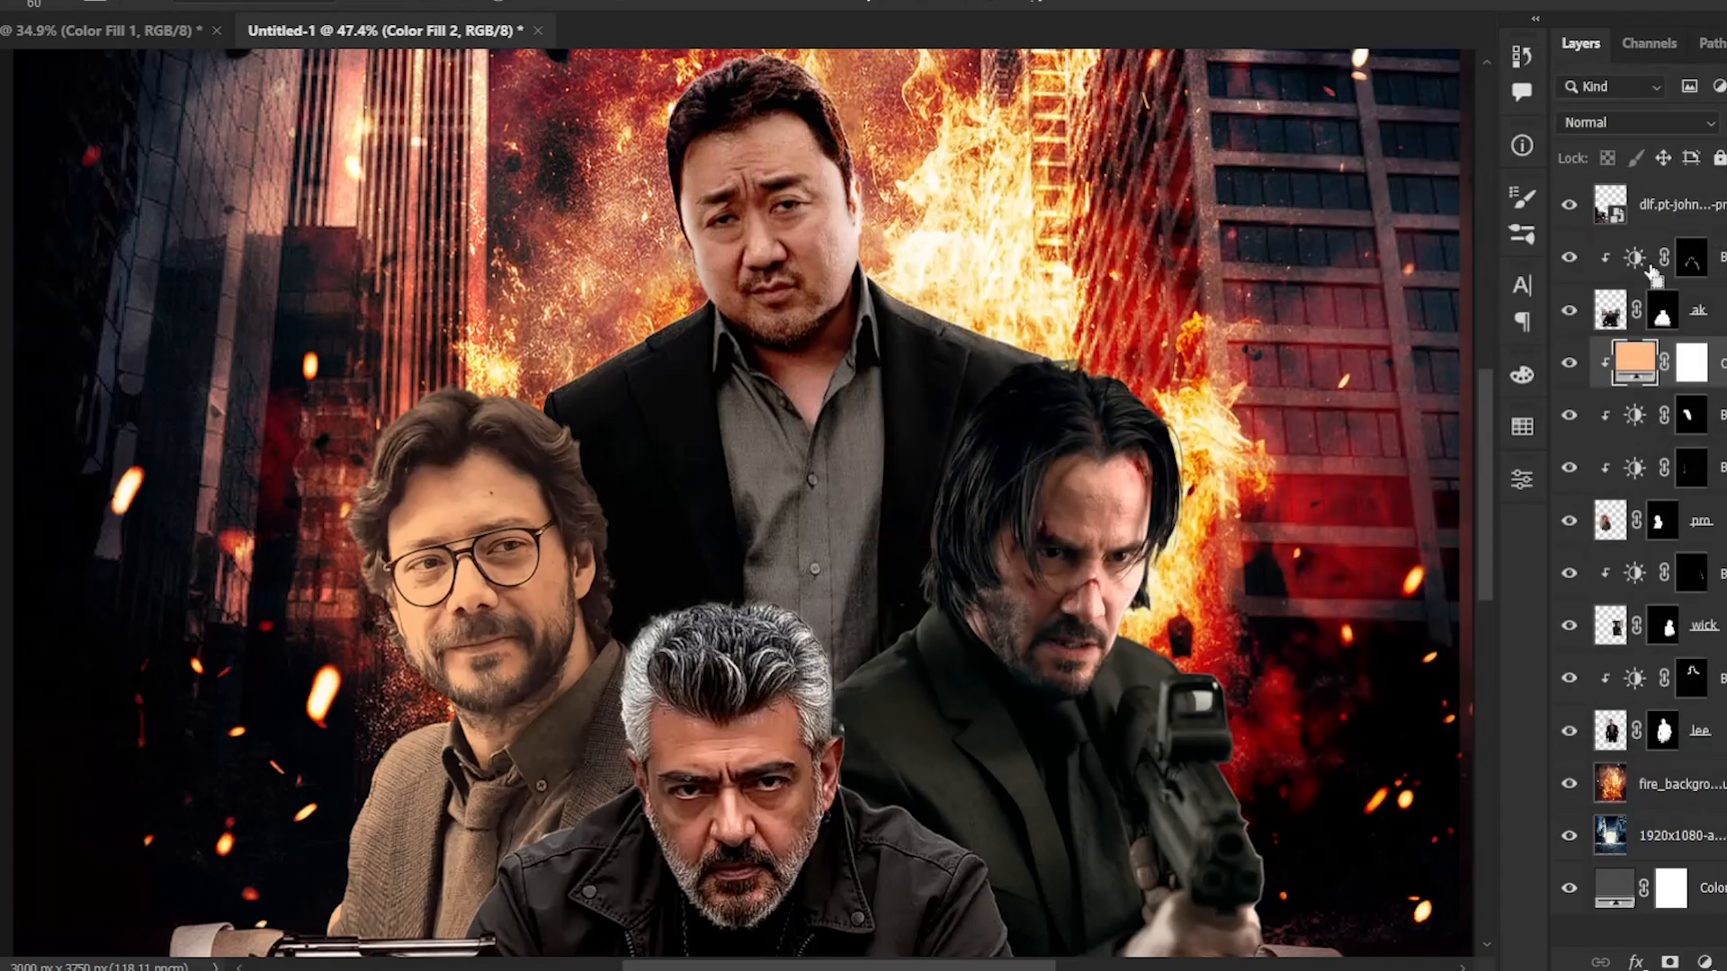
pyautogui.click(1679, 381)
pyautogui.hotkey('ctrl', 'i')
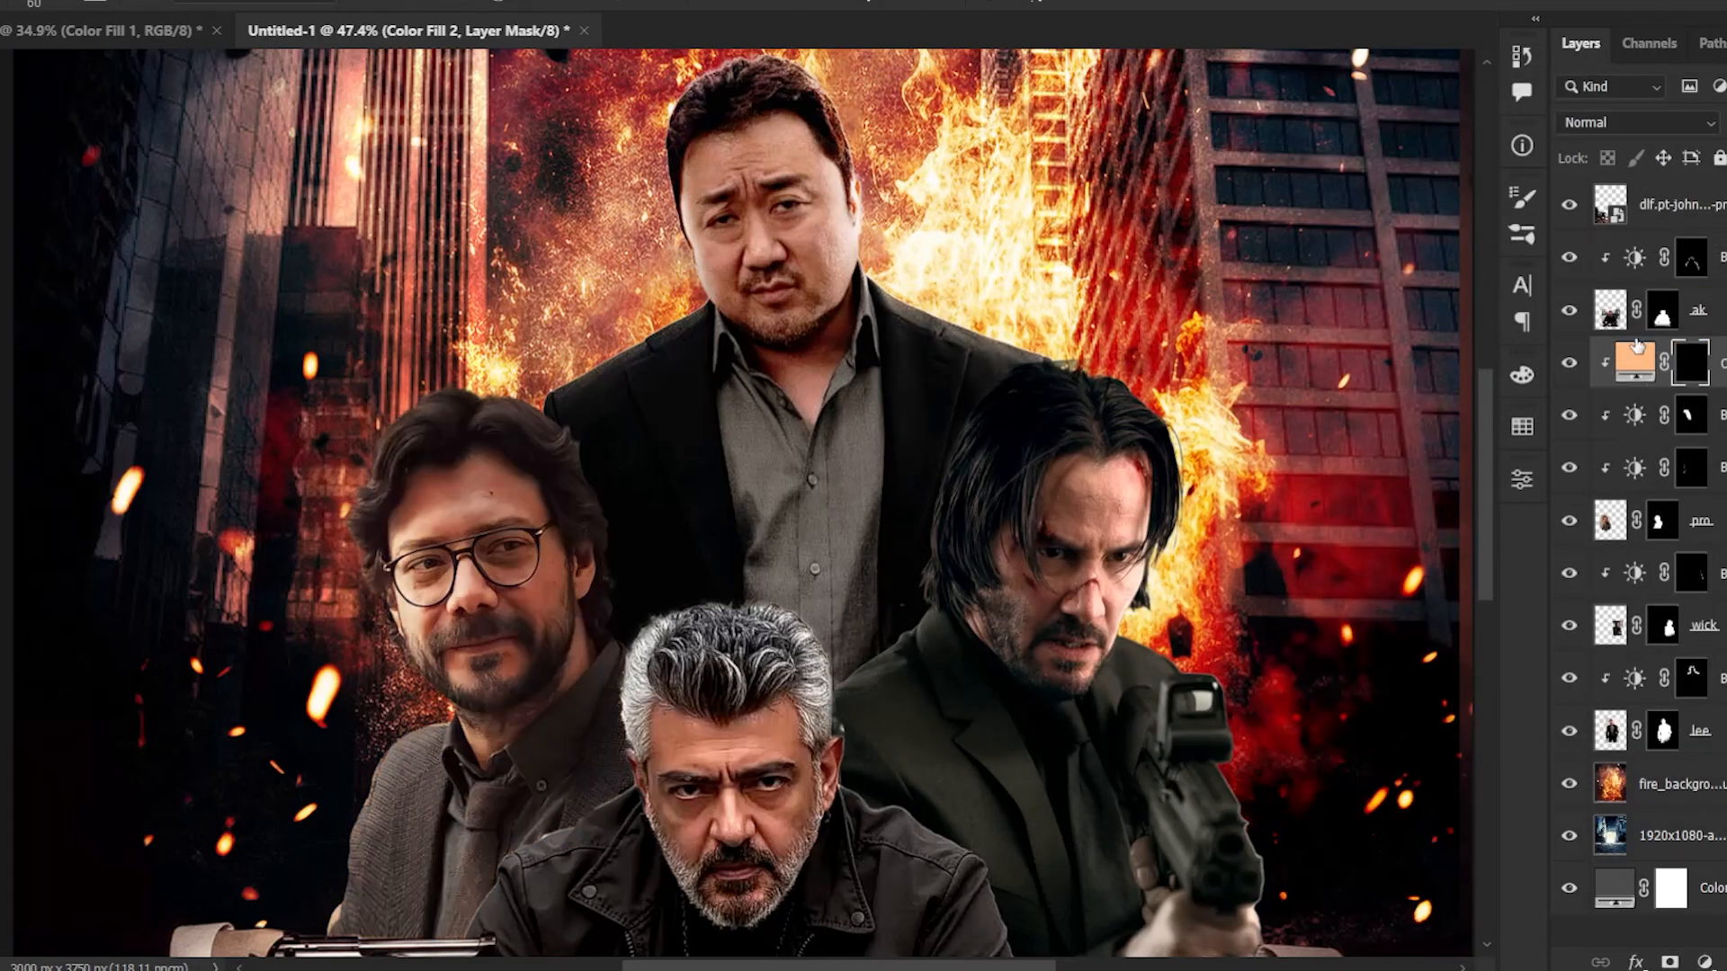
# - Paint the orange glow into the pro color fill mask along the man's hair, face side, beard and jacket shoulder, and compare it with the fill hidden
pyautogui.moveTo(468, 827); pyautogui.dragTo(504, 517)
pyautogui.press('[')
pyautogui.press('[')
pyautogui.moveTo(451, 401)
pyautogui.mouseDown()
pyautogui.moveTo(638, 464)
pyautogui.moveTo(490, 556)
pyautogui.moveTo(263, 902)
pyautogui.mouseUp()
pyautogui.moveTo(389, 628); pyautogui.dragTo(420, 374)
pyautogui.moveTo(330, 613)
pyautogui.mouseDown()
pyautogui.moveTo(238, 718)
pyautogui.moveTo(215, 865)
pyautogui.mouseUp()
pyautogui.moveTo(588, 281)
pyautogui.mouseDown()
pyautogui.moveTo(524, 748)
pyautogui.moveTo(538, 694)
pyautogui.mouseUp()
pyautogui.moveTo(601, 654); pyautogui.dragTo(629, 654)
pyautogui.moveTo(448, 259); pyautogui.dragTo(664, 494)
pyautogui.moveTo(441, 220); pyautogui.dragTo(667, 658)
pyautogui.moveTo(534, 340); pyautogui.dragTo(480, 290)
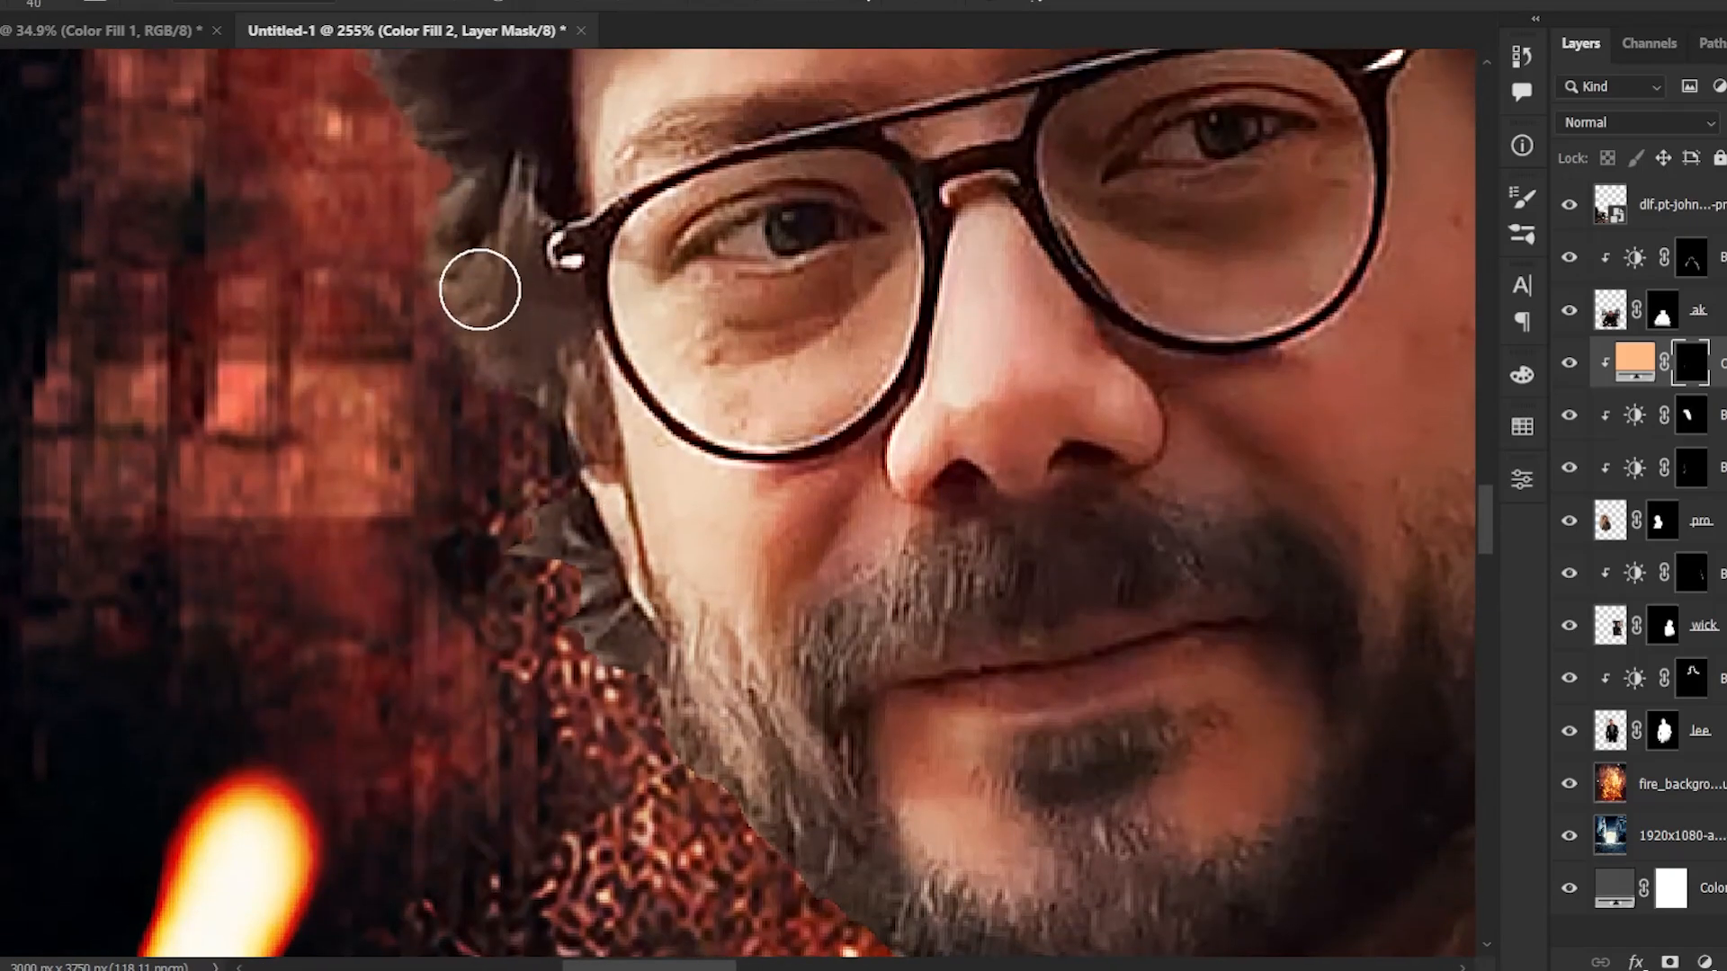
pyautogui.moveTo(441, 135)
pyautogui.mouseDown()
pyautogui.moveTo(447, 597)
pyautogui.moveTo(489, 189)
pyautogui.moveTo(530, 134)
pyautogui.mouseUp()
pyautogui.moveTo(849, 402); pyautogui.dragTo(693, 402)
pyautogui.moveTo(899, 540); pyautogui.dragTo(707, 406)
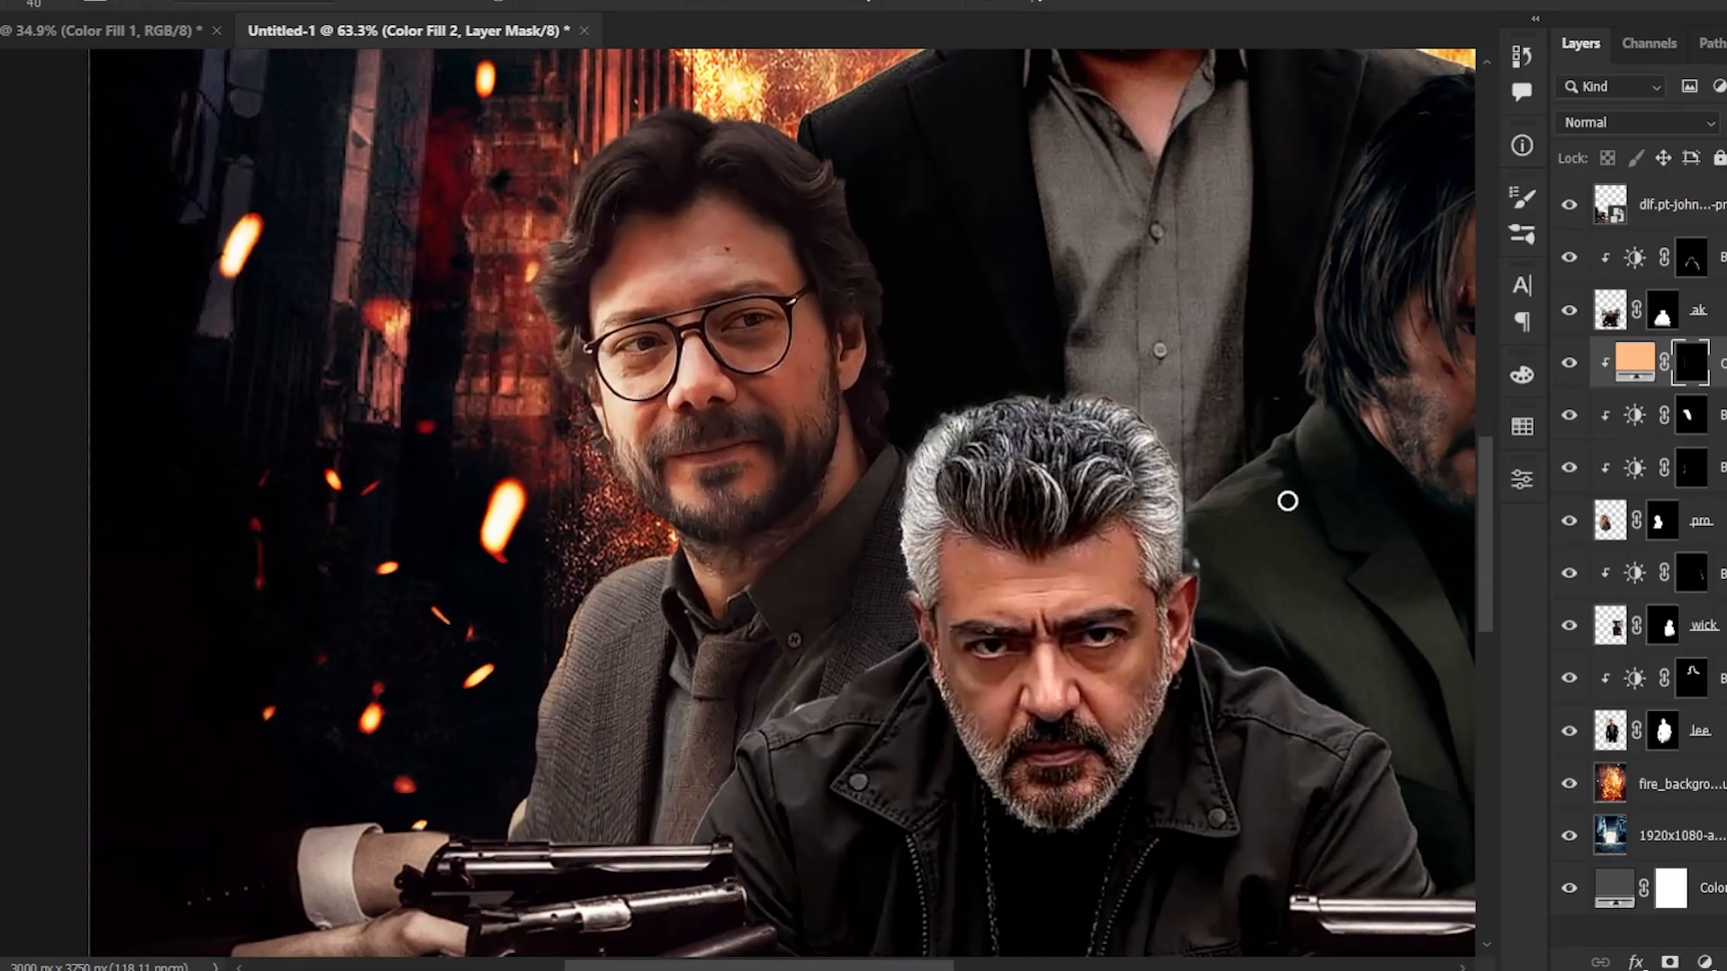
pyautogui.click(1562, 364)
pyautogui.click(1563, 364)
# - Clip a Solid Color fill of ffbc85 to the lee layer, directly beneath its brightness adjustment
pyautogui.moveTo(1205, 225); pyautogui.dragTo(1046, 575)
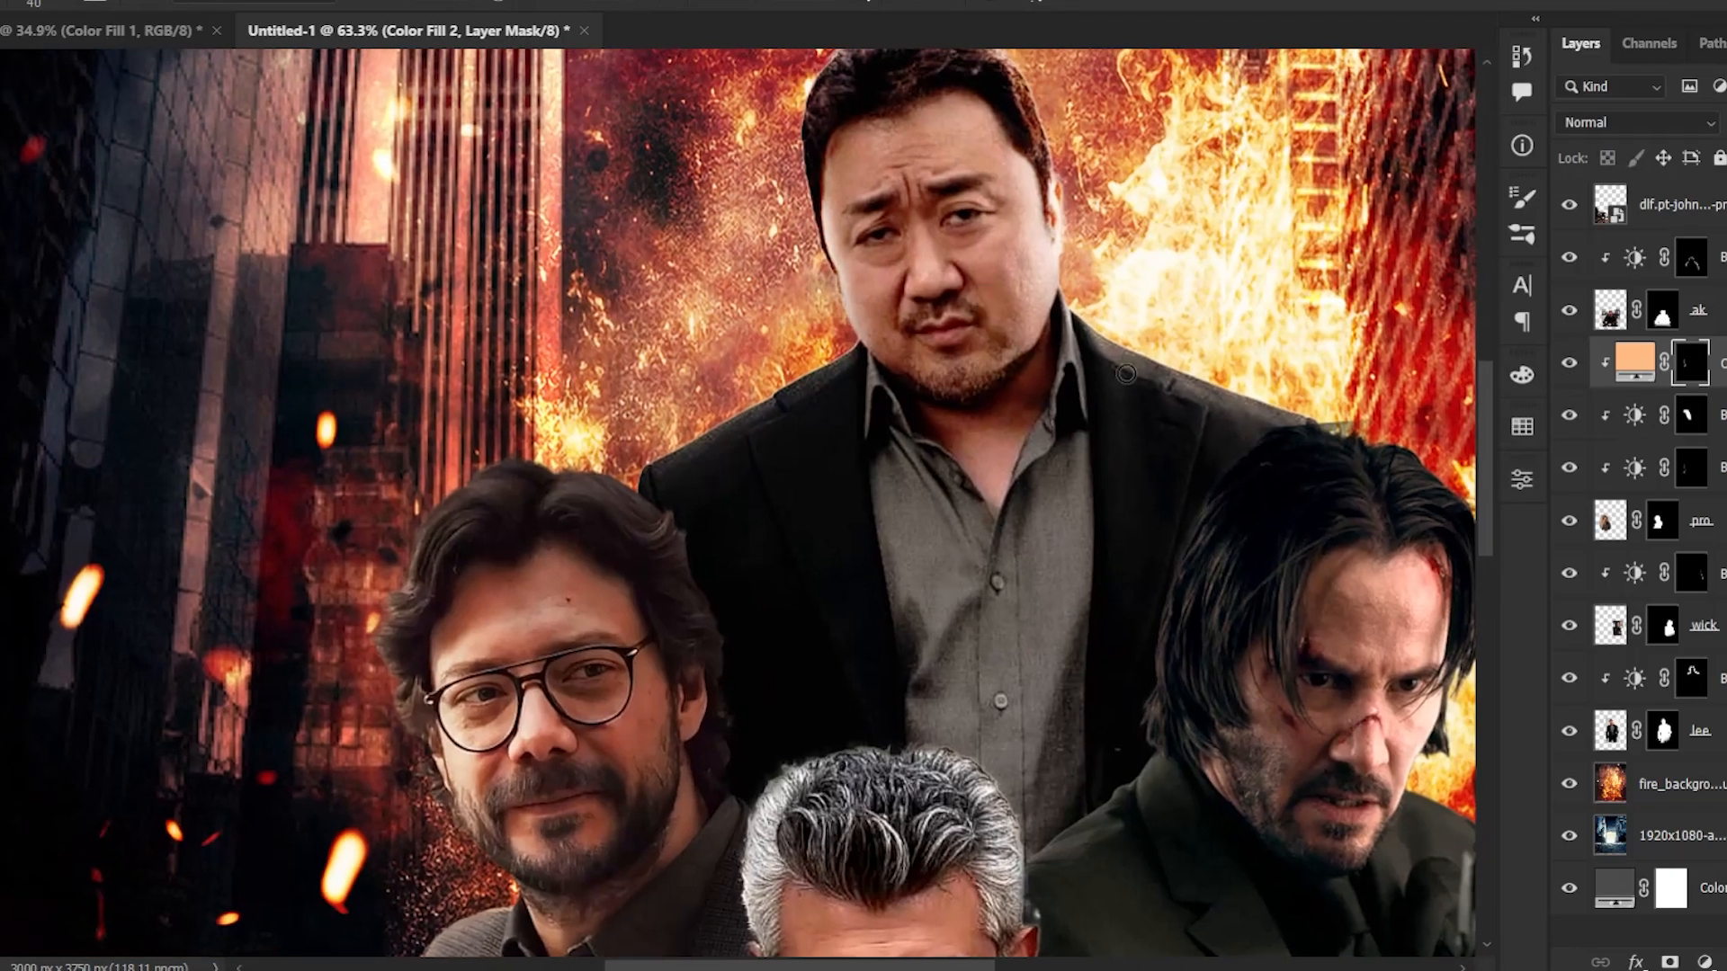
pyautogui.click(1701, 731)
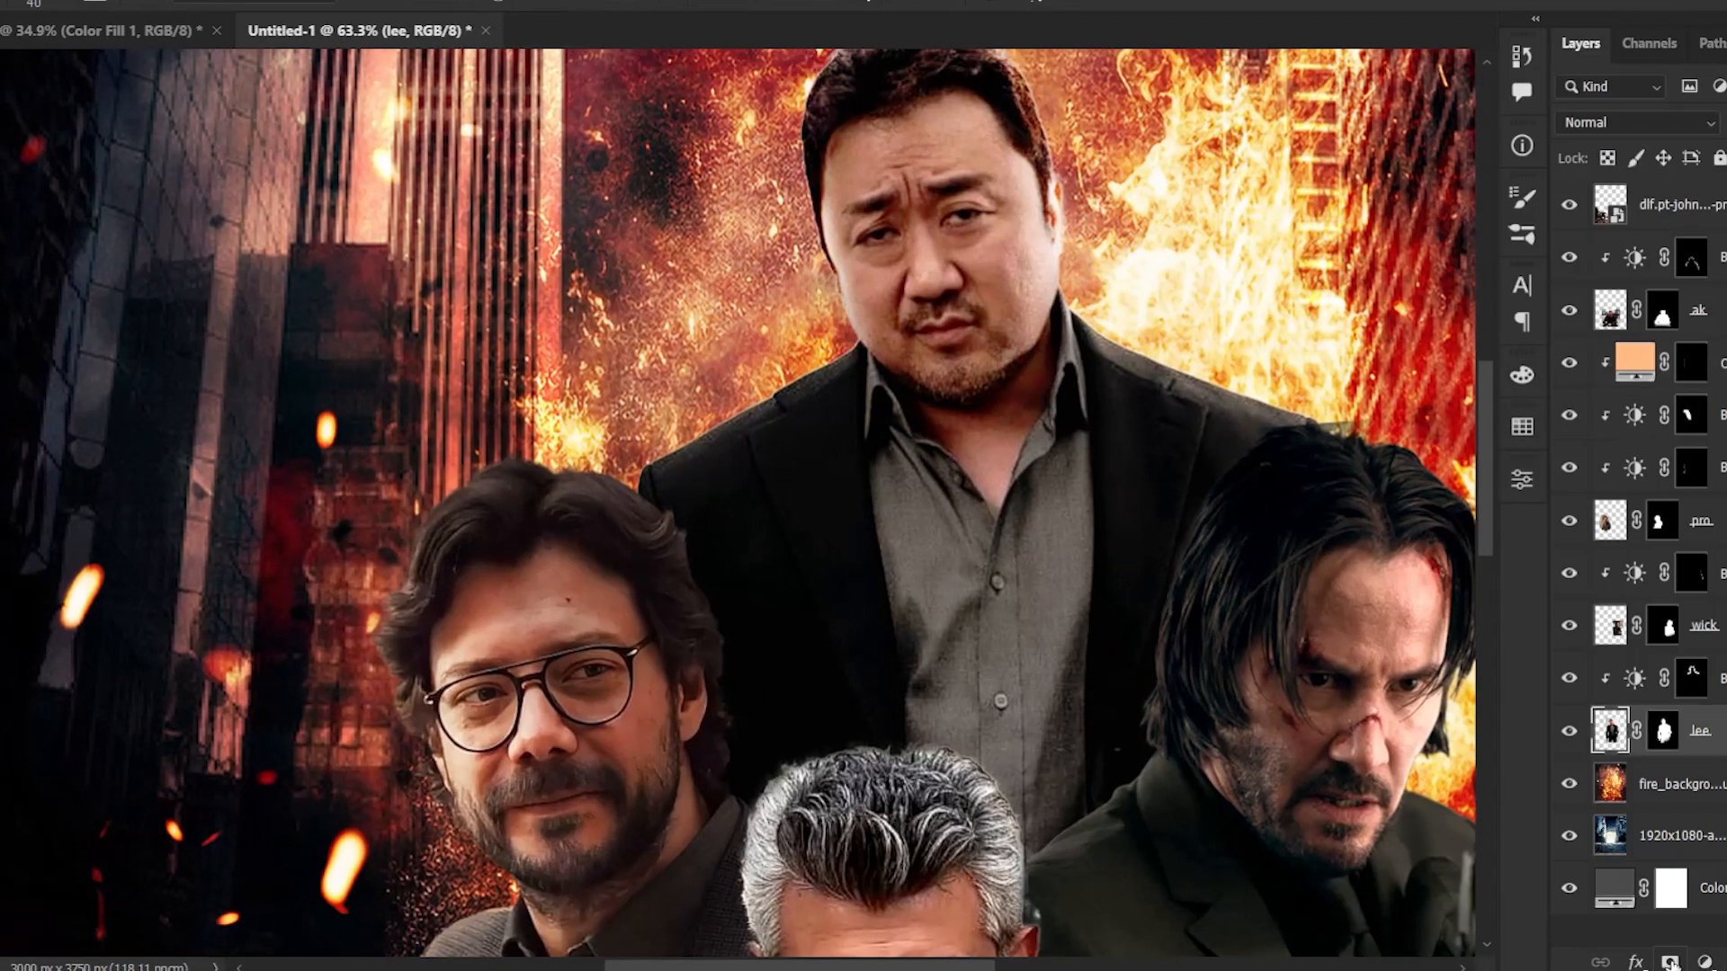
pyautogui.click(1702, 961)
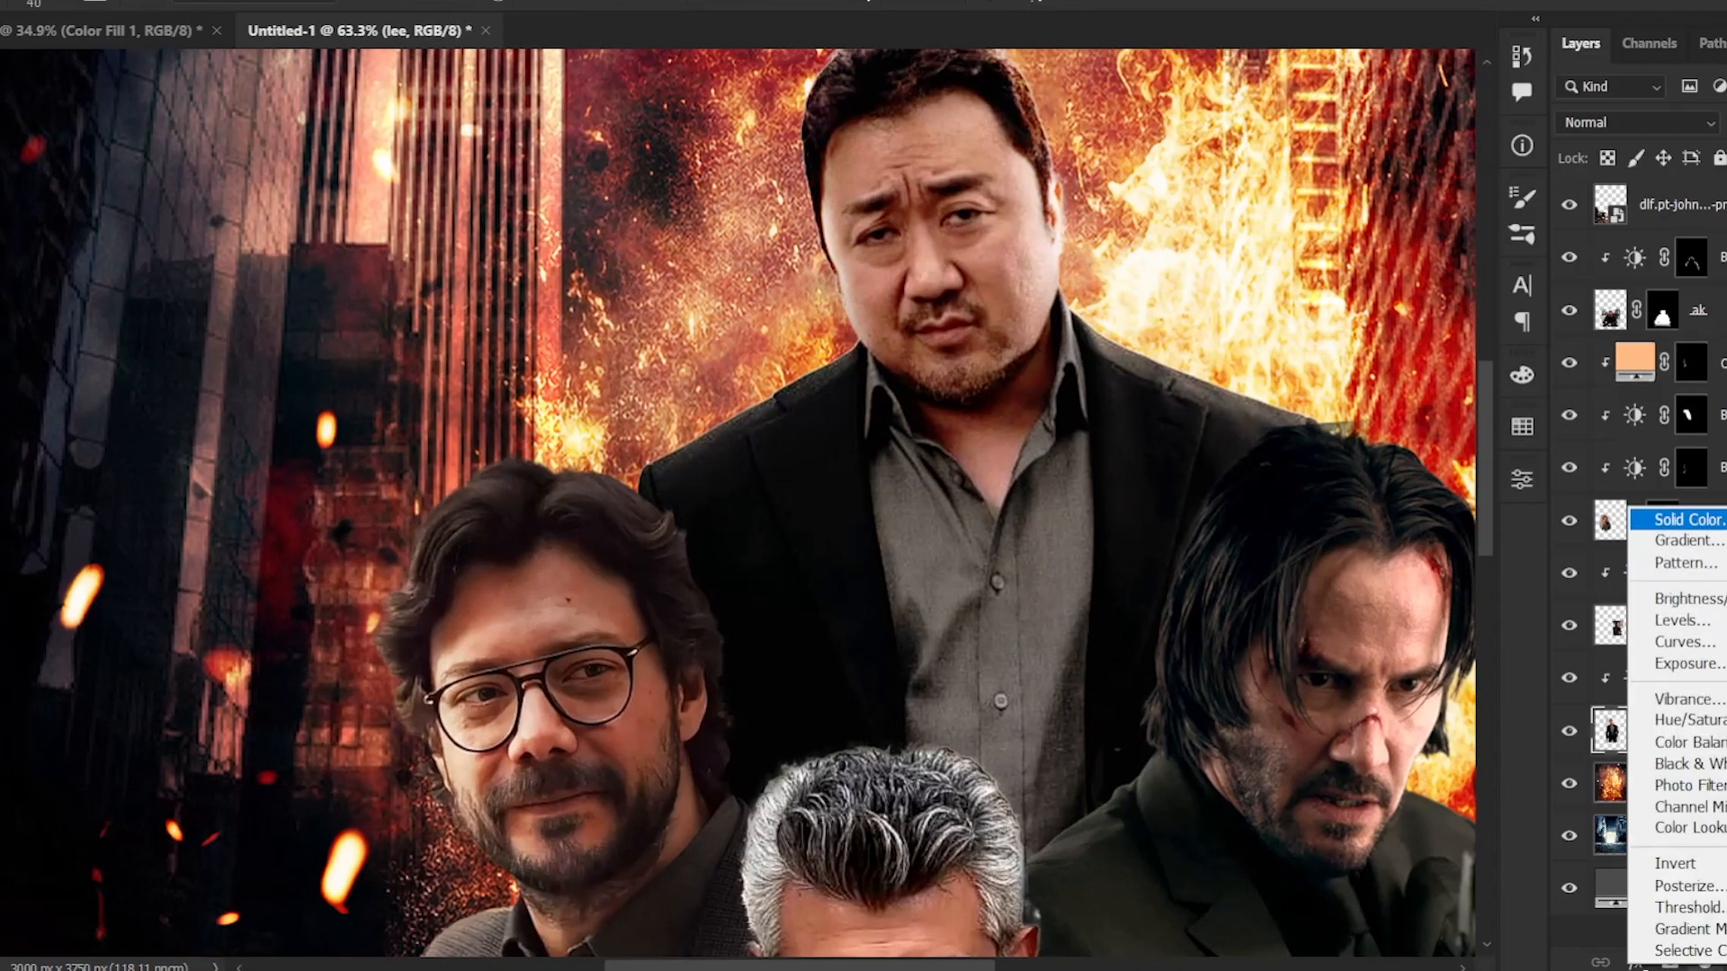
pyautogui.click(1691, 519)
pyautogui.write('ffbc85')
pyautogui.click(1531, 166)
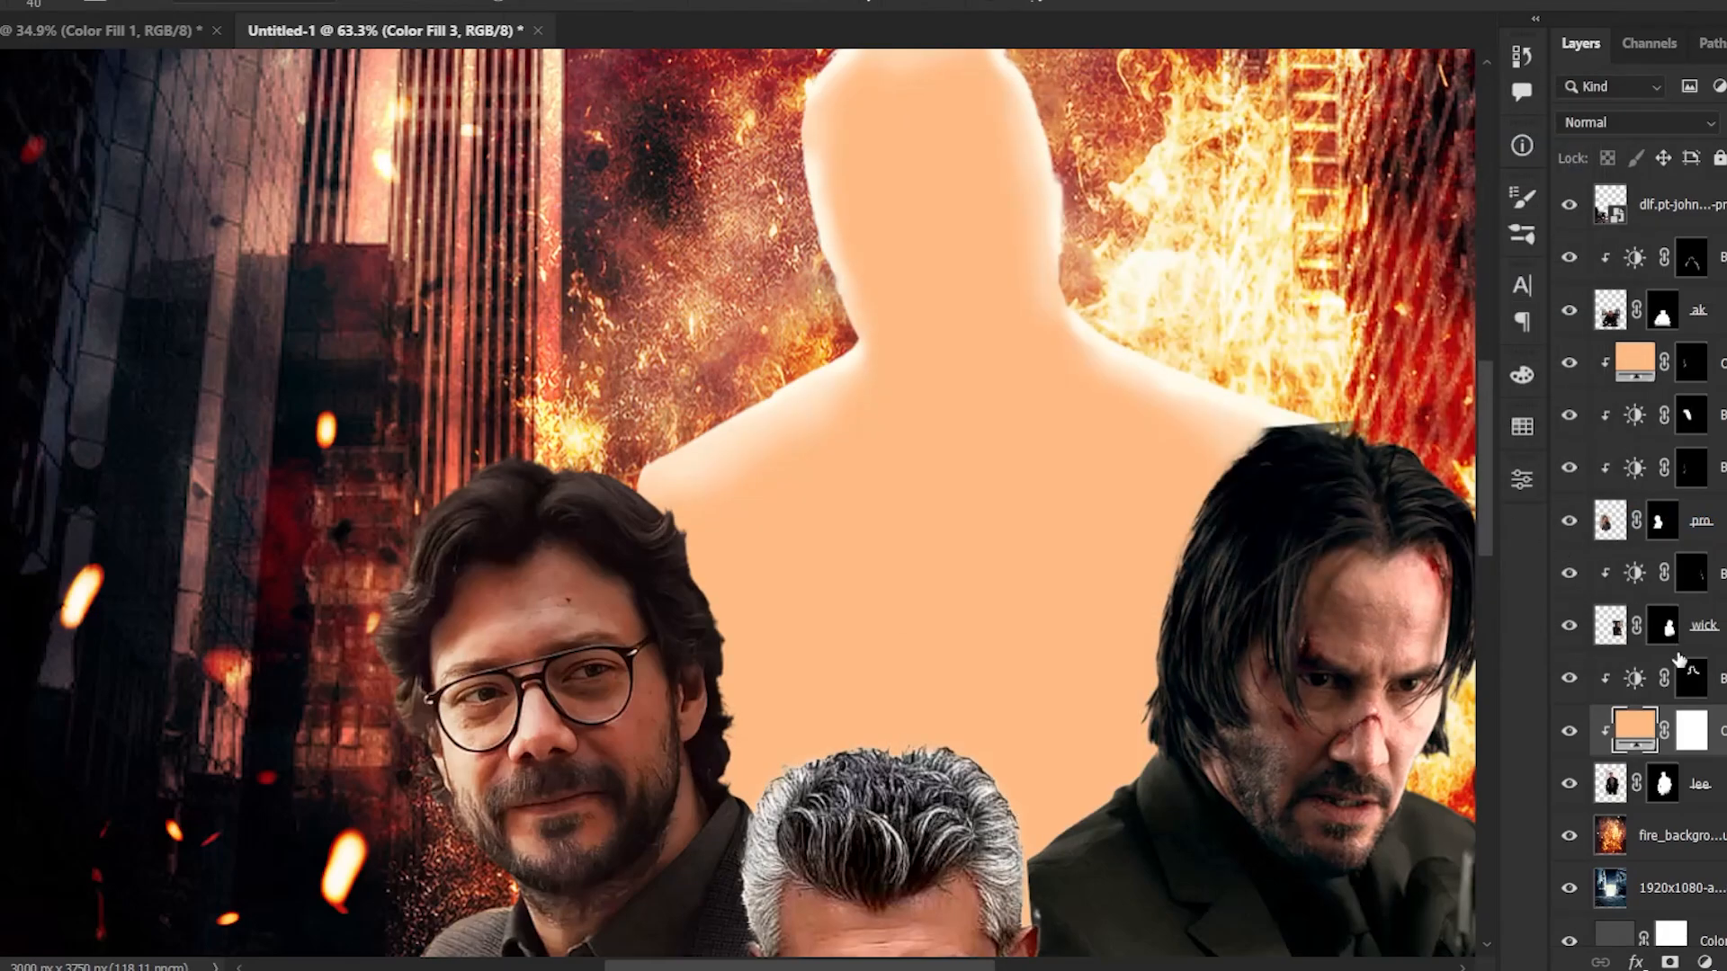
pyautogui.click(1692, 741)
# - Split the Underlying Layer shadow slider of the lee color fill to 0 / 156 in Blend If
pyautogui.doubleClick(1719, 737)
pyautogui.moveTo(1398, 95); pyautogui.dragTo(1686, 150)
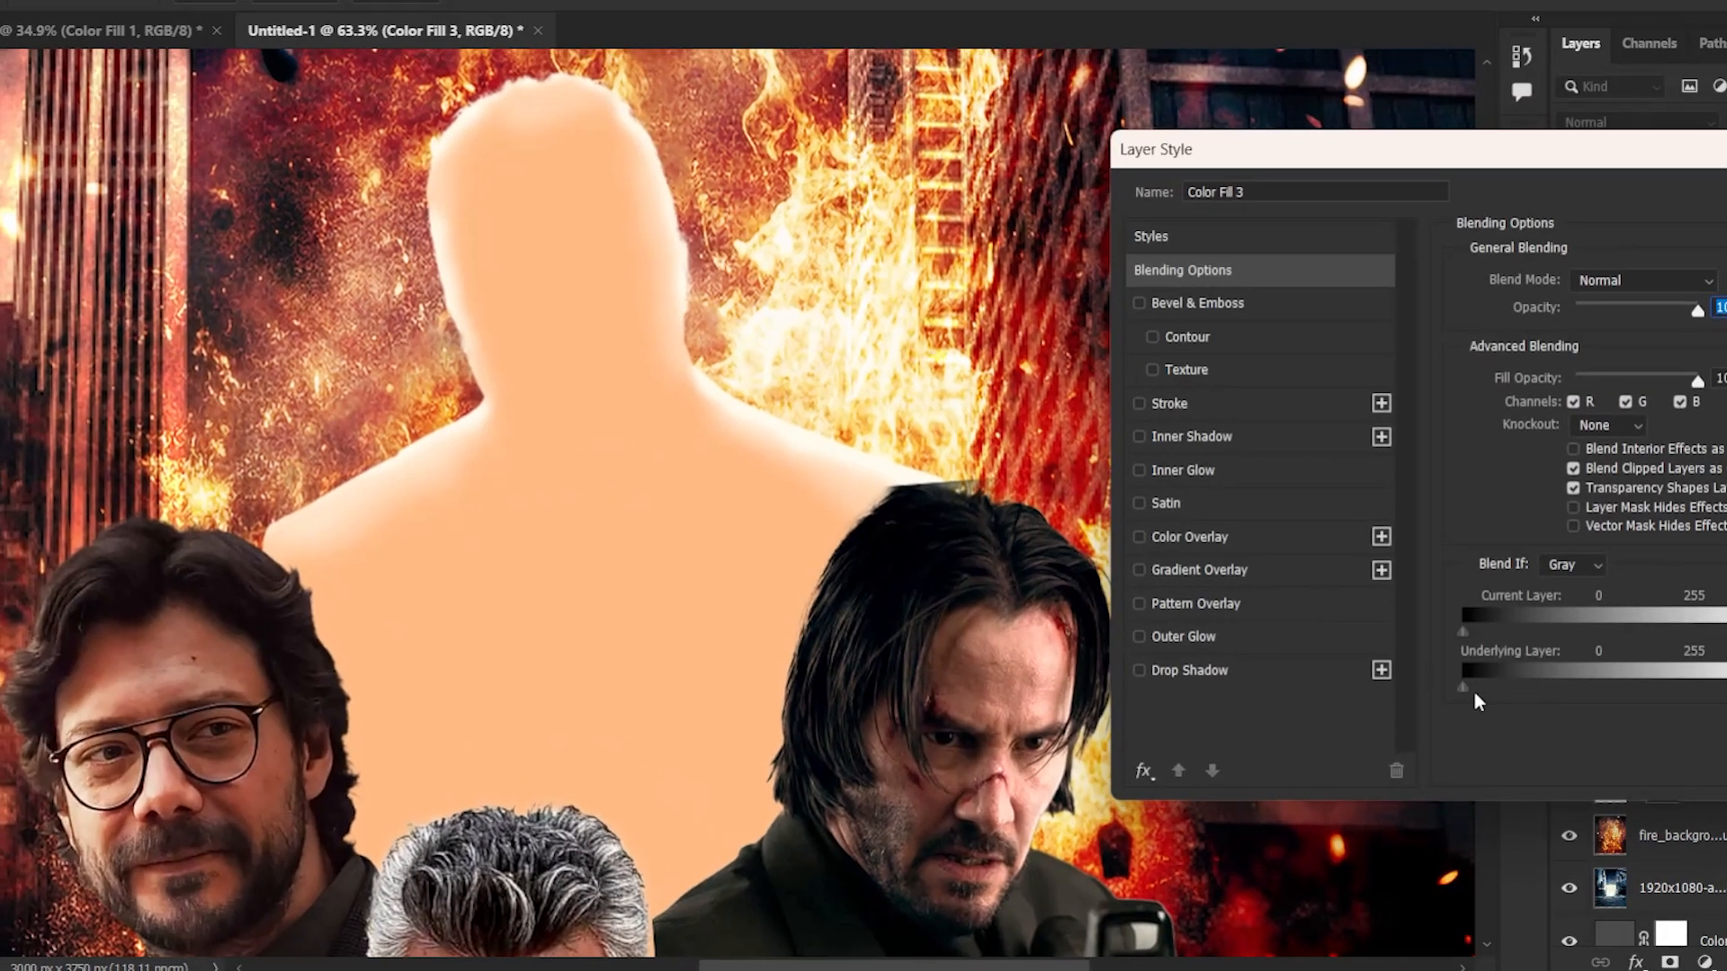
pyautogui.moveTo(1471, 691); pyautogui.dragTo(1663, 711)
pyautogui.press('Return')
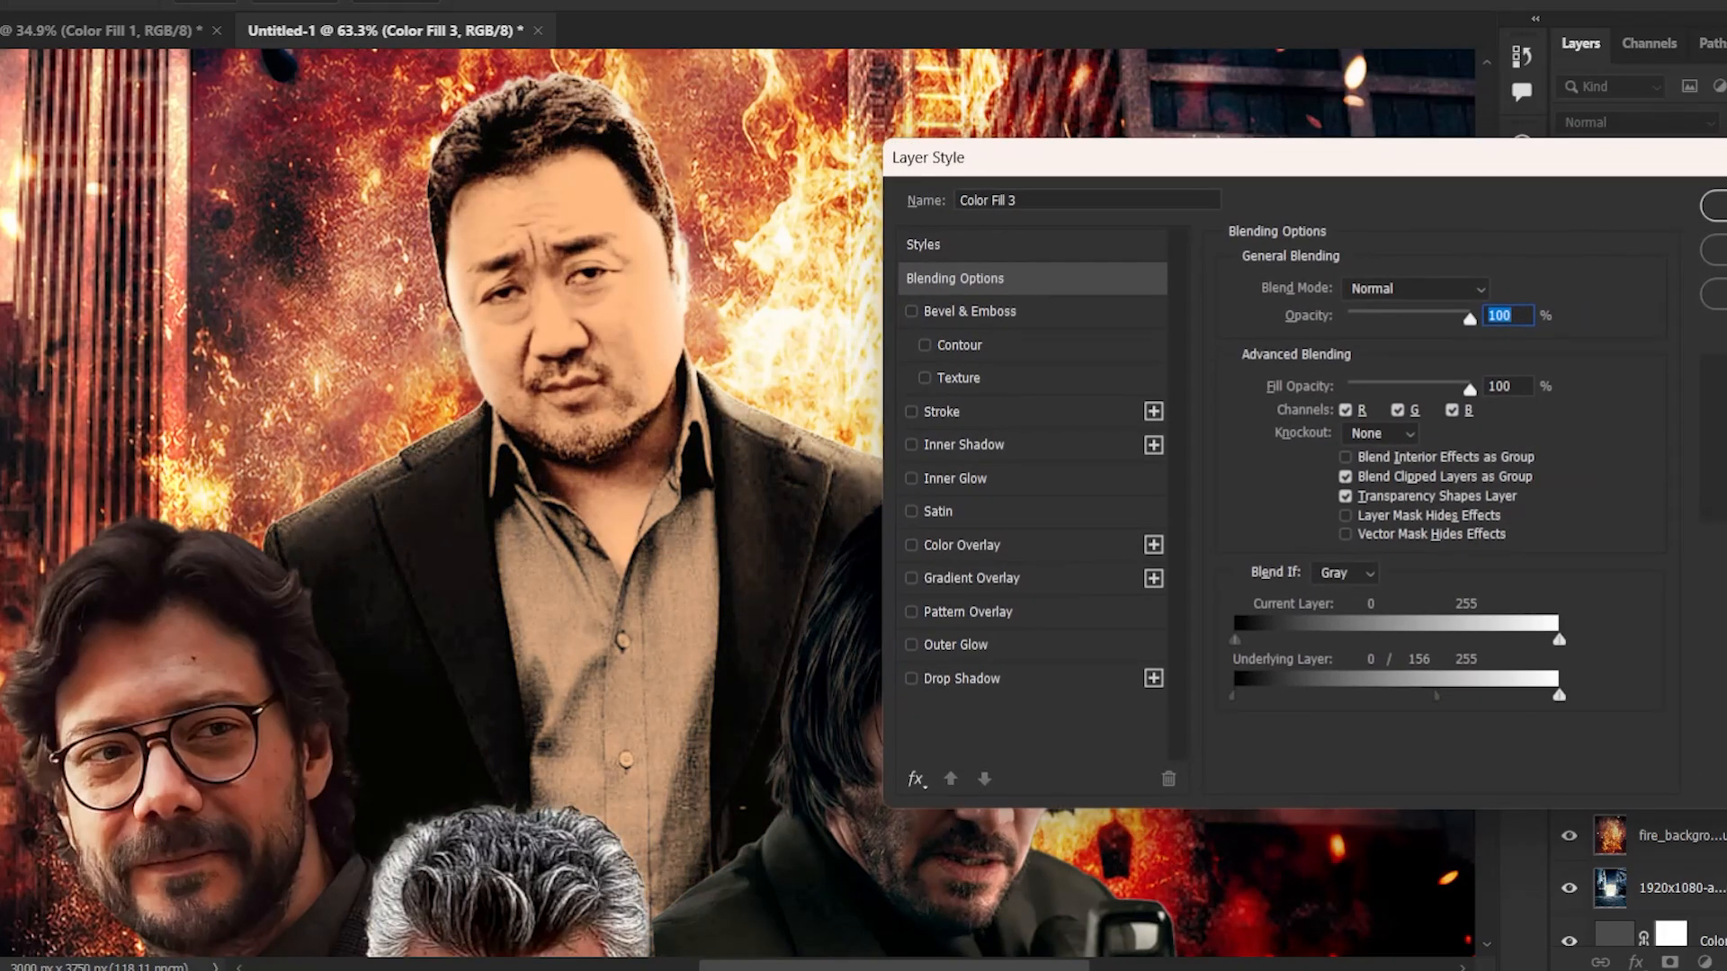
# - Change the lee color fill to a deeper, more saturated orange and invert its mask to black
pyautogui.doubleClick(1631, 731)
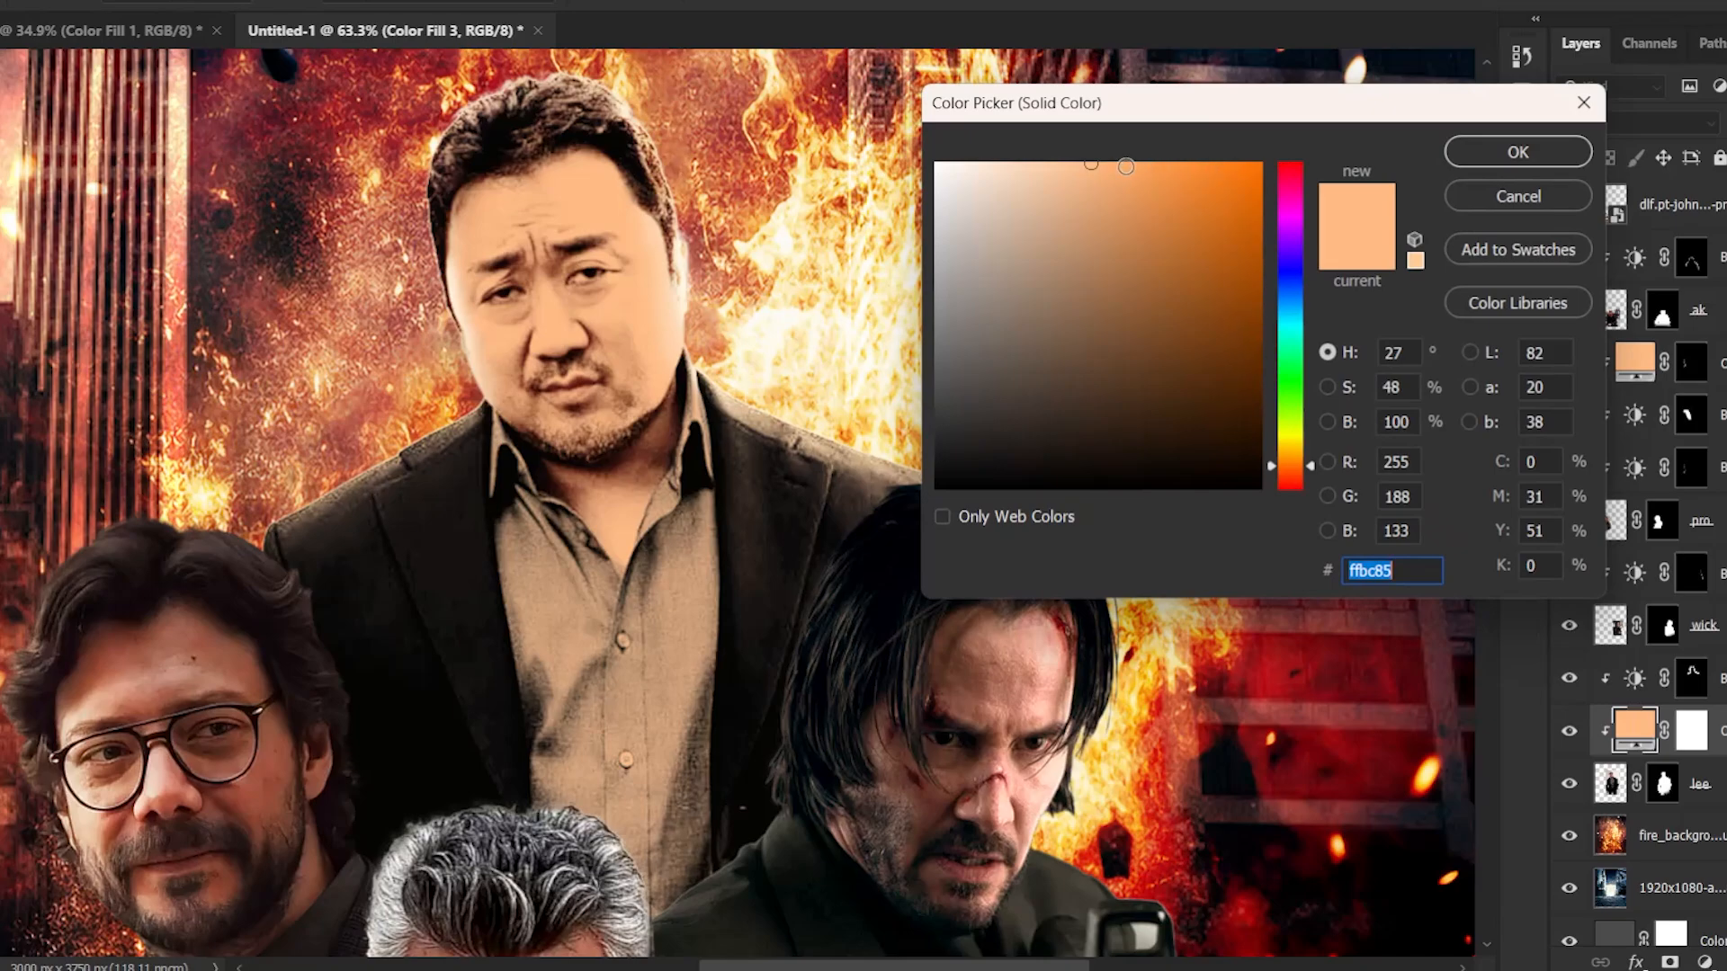
pyautogui.press('Return')
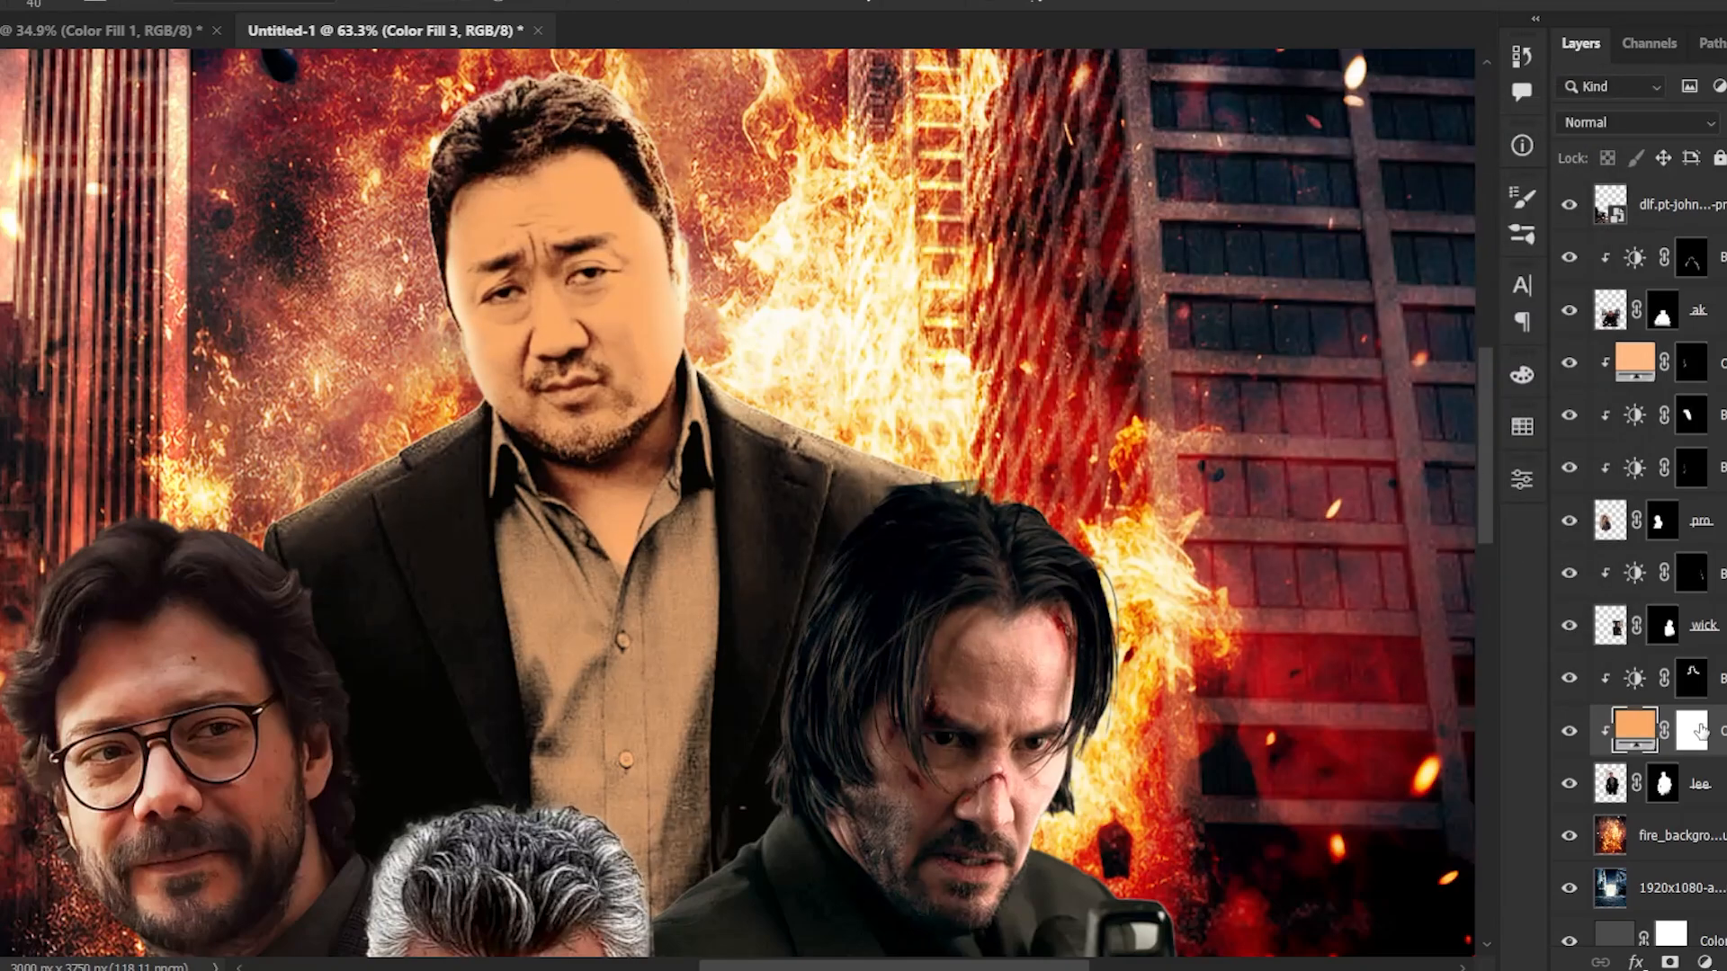
pyautogui.click(1692, 731)
pyautogui.hotkey('ctrl', 'i')
# - Paint the orange glow with a size 50 brush into the lee fill mask along the man's shoulders, neck, hair and face sides
pyautogui.moveTo(370, 448)
pyautogui.mouseDown()
pyautogui.moveTo(535, 425)
pyautogui.moveTo(462, 452)
pyautogui.moveTo(650, 367)
pyautogui.mouseUp()
pyautogui.moveTo(803, 396)
pyautogui.mouseDown()
pyautogui.moveTo(294, 578)
pyautogui.moveTo(307, 567)
pyautogui.mouseUp()
pyautogui.moveTo(781, 409); pyautogui.dragTo(1368, 672)
pyautogui.moveTo(751, 104); pyautogui.dragTo(781, 391)
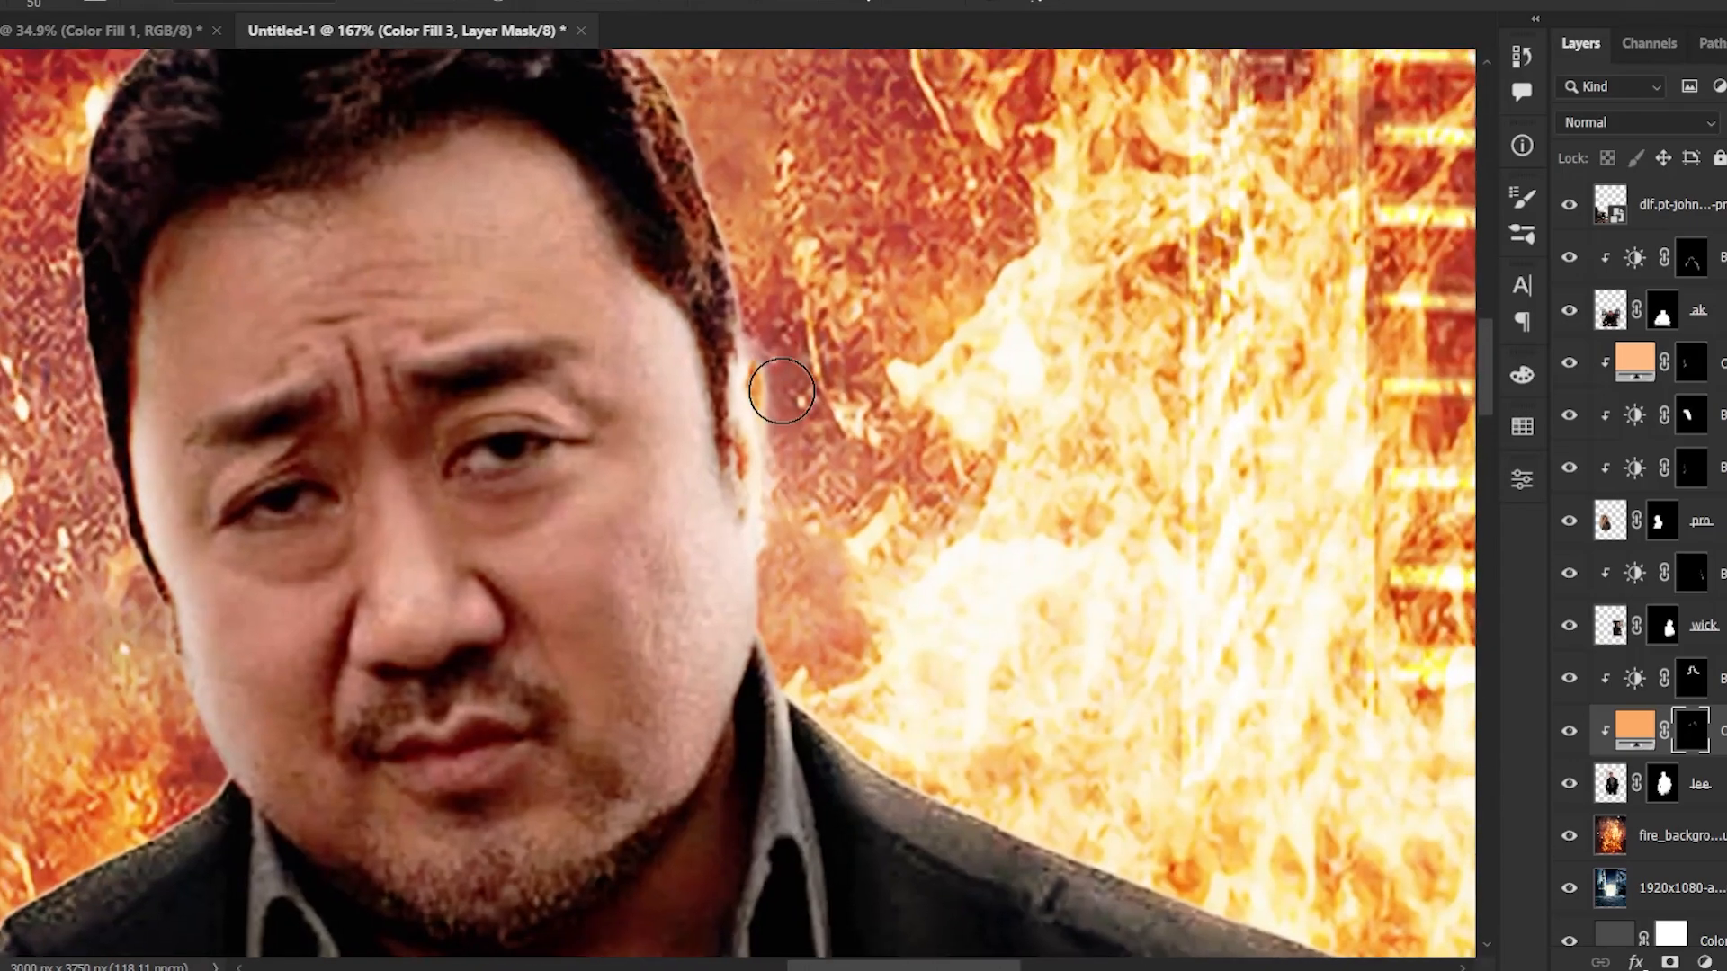
pyautogui.moveTo(704, 167); pyautogui.dragTo(699, 340)
pyautogui.moveTo(952, 612); pyautogui.dragTo(720, 611)
pyautogui.moveTo(1043, 592); pyautogui.dragTo(927, 295)
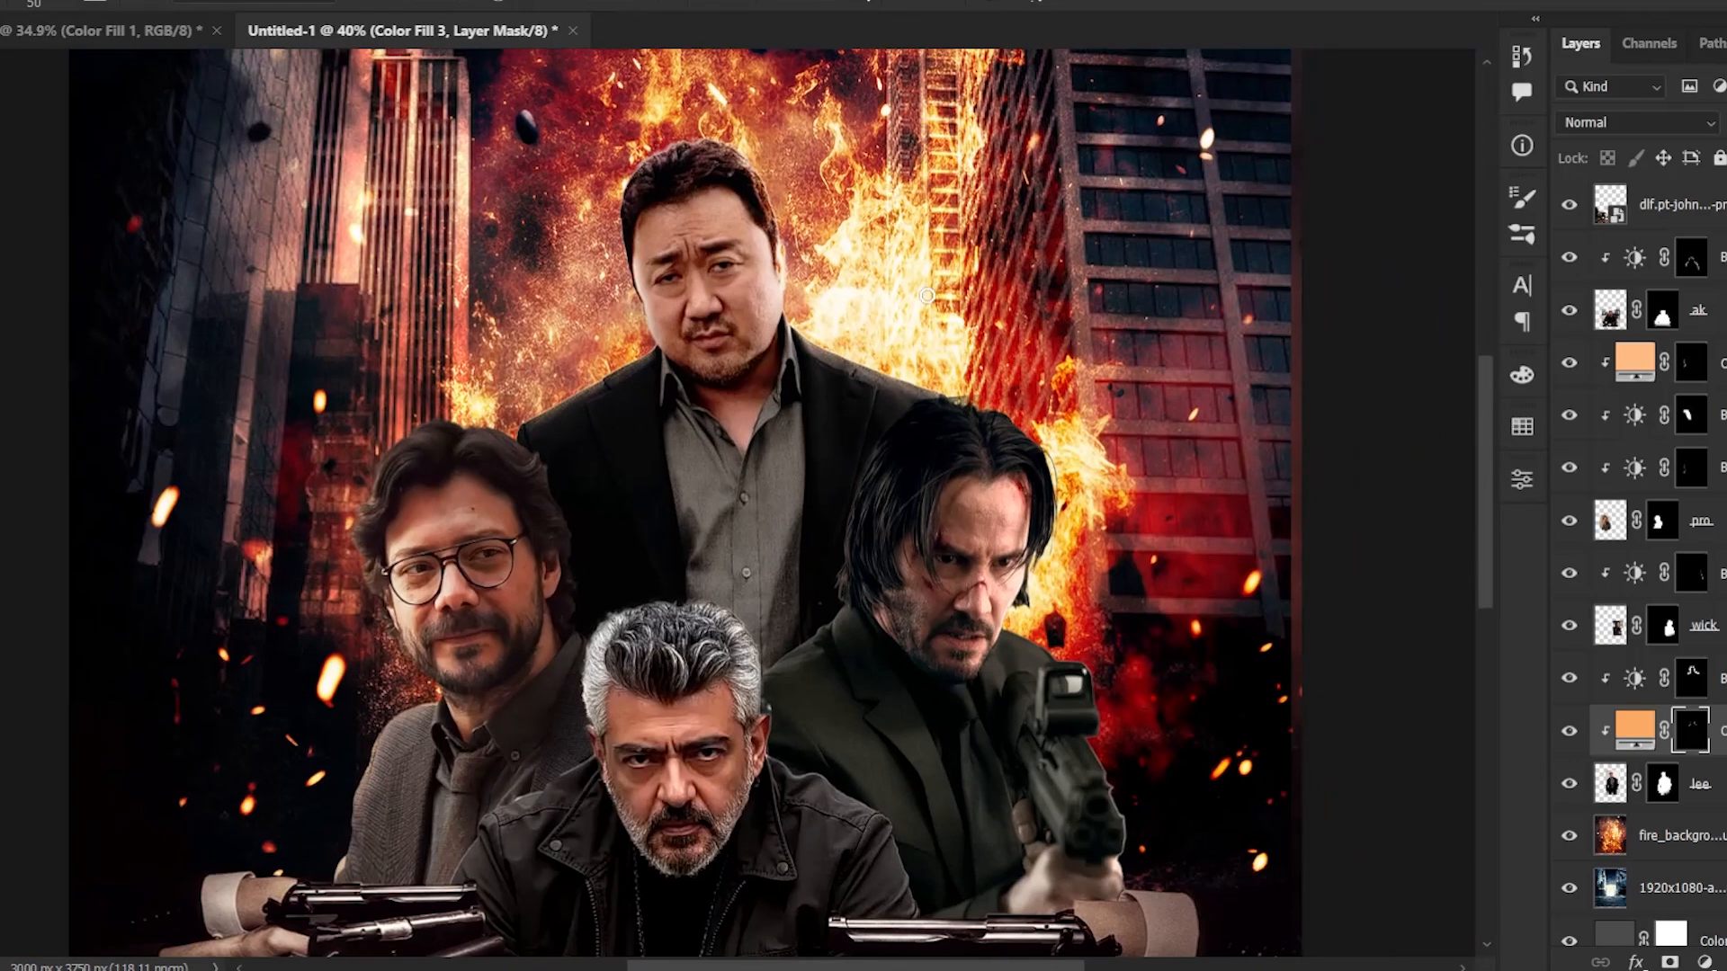
# - Examine the whole poster to judge the orange edge glow on the cutouts against the fire
pyautogui.moveTo(922, 552); pyautogui.dragTo(891, 727)
pyautogui.moveTo(1070, 607); pyautogui.dragTo(989, 620)
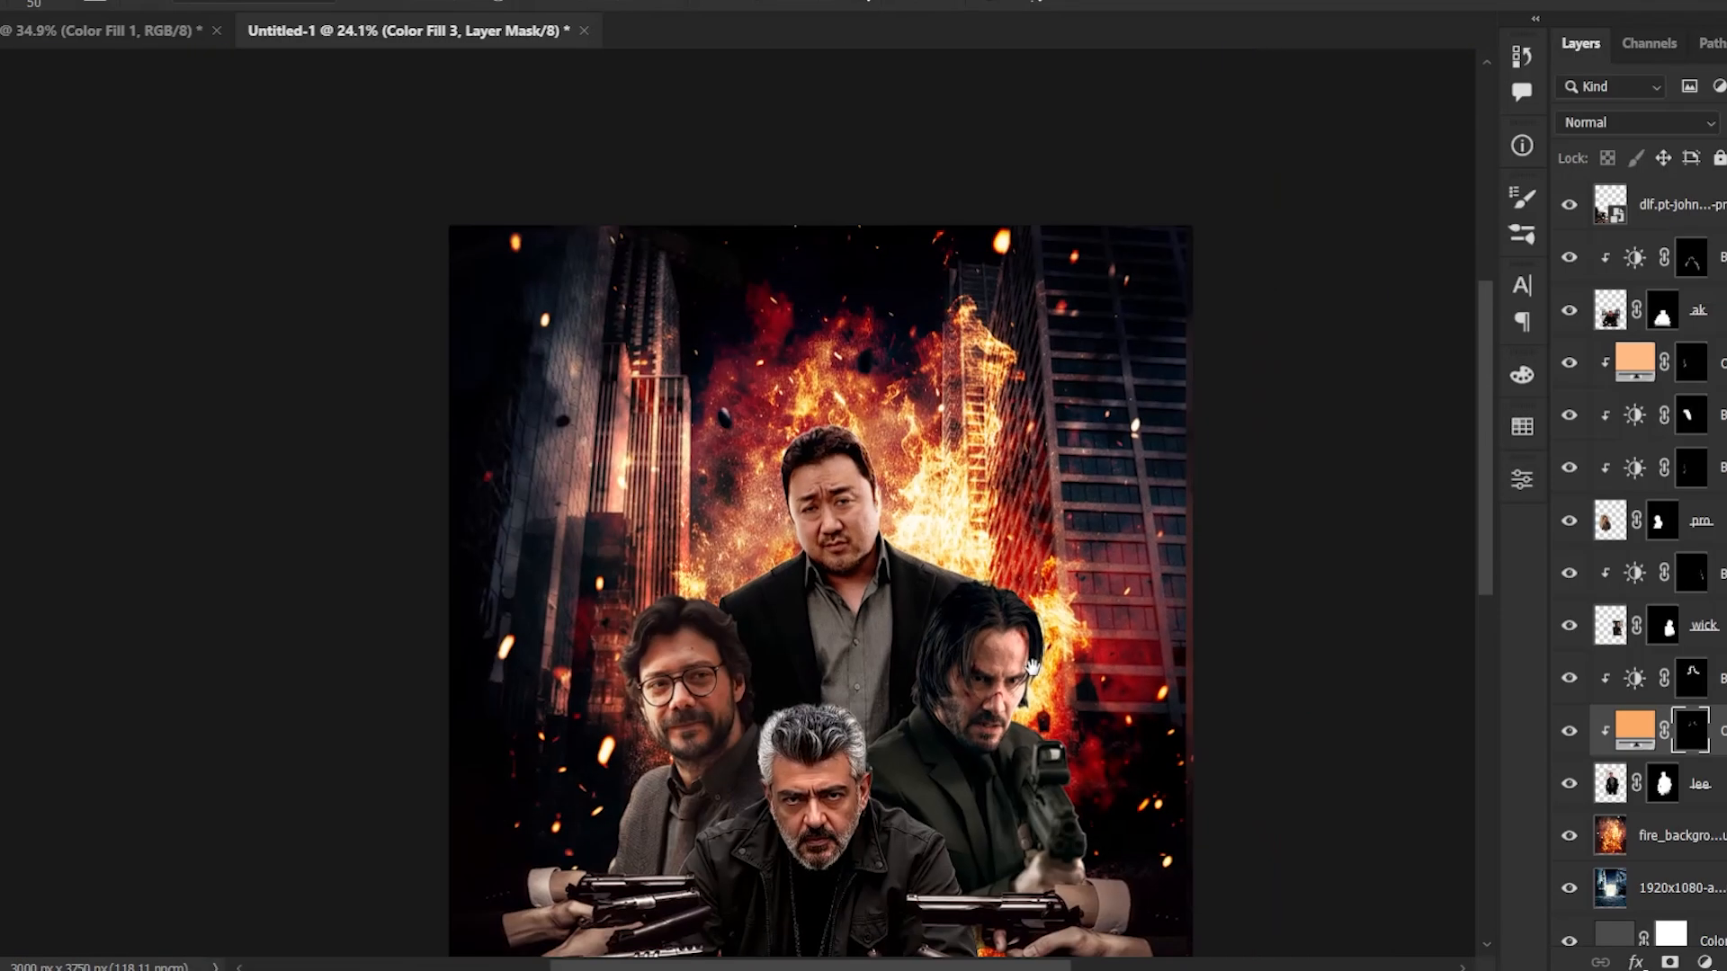
pyautogui.moveTo(991, 718); pyautogui.dragTo(950, 588)
pyautogui.moveTo(969, 699); pyautogui.dragTo(970, 656)
pyautogui.press('F8')
pyautogui.click(1466, 146)
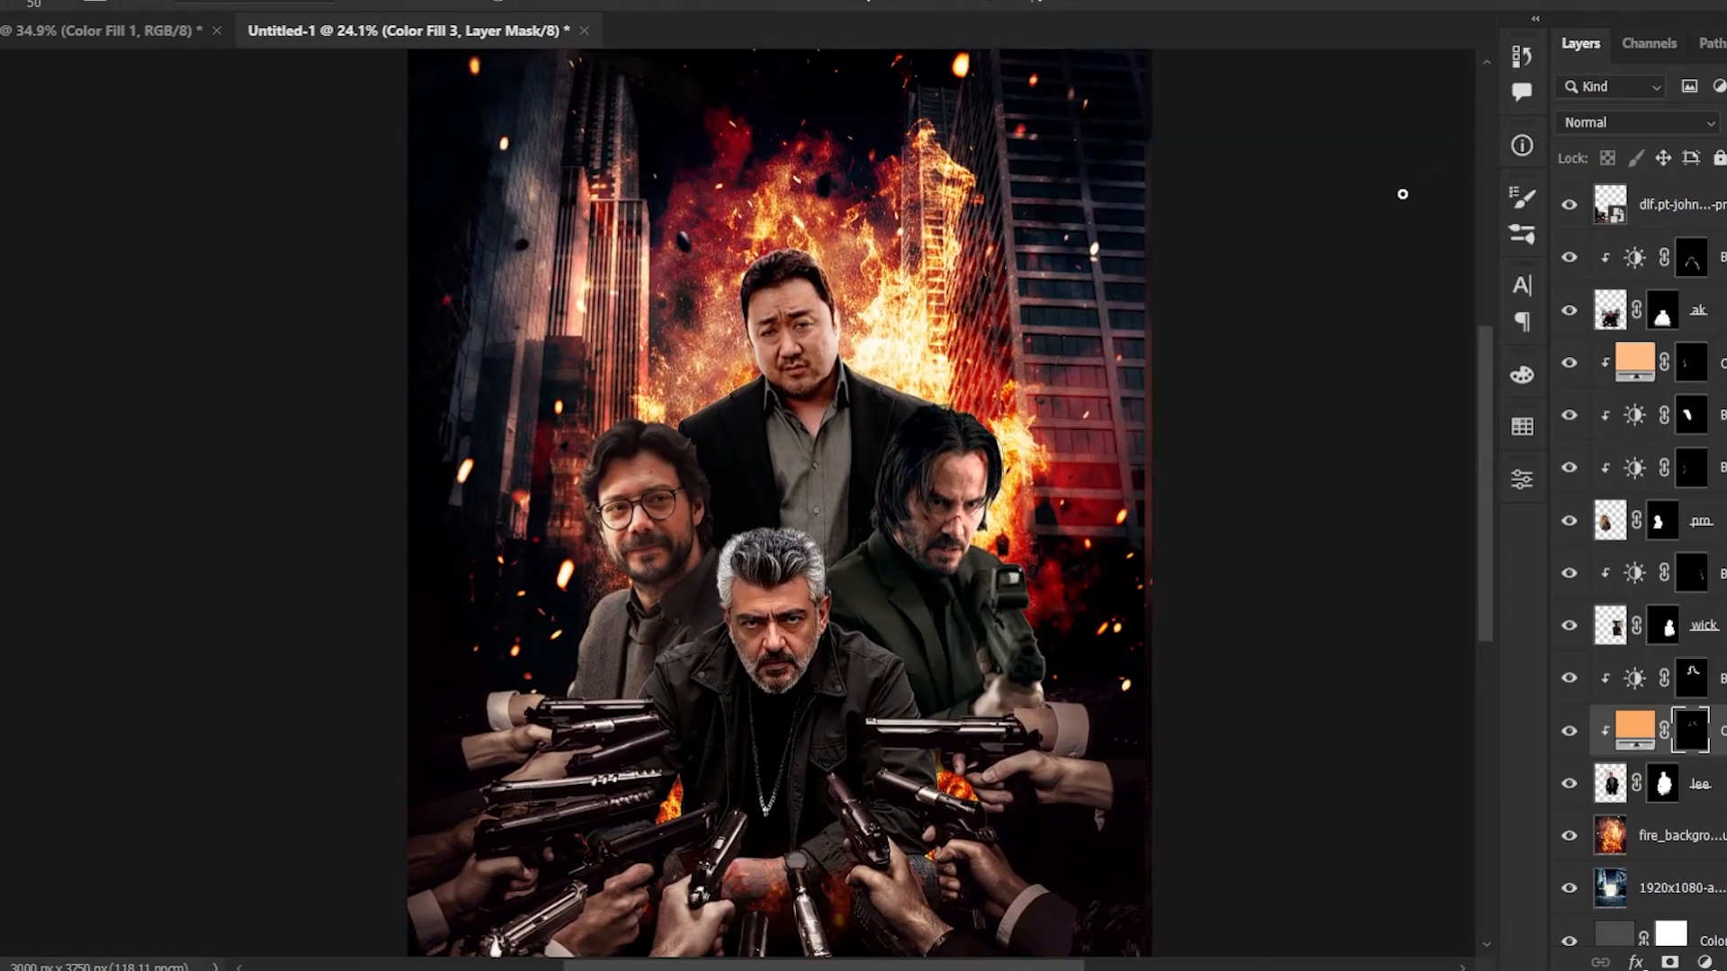
pyautogui.moveTo(1016, 523)
pyautogui.mouseDown()
pyautogui.moveTo(932, 478)
pyautogui.moveTo(969, 496)
pyautogui.mouseUp()
pyautogui.moveTo(897, 700); pyautogui.dragTo(905, 628)
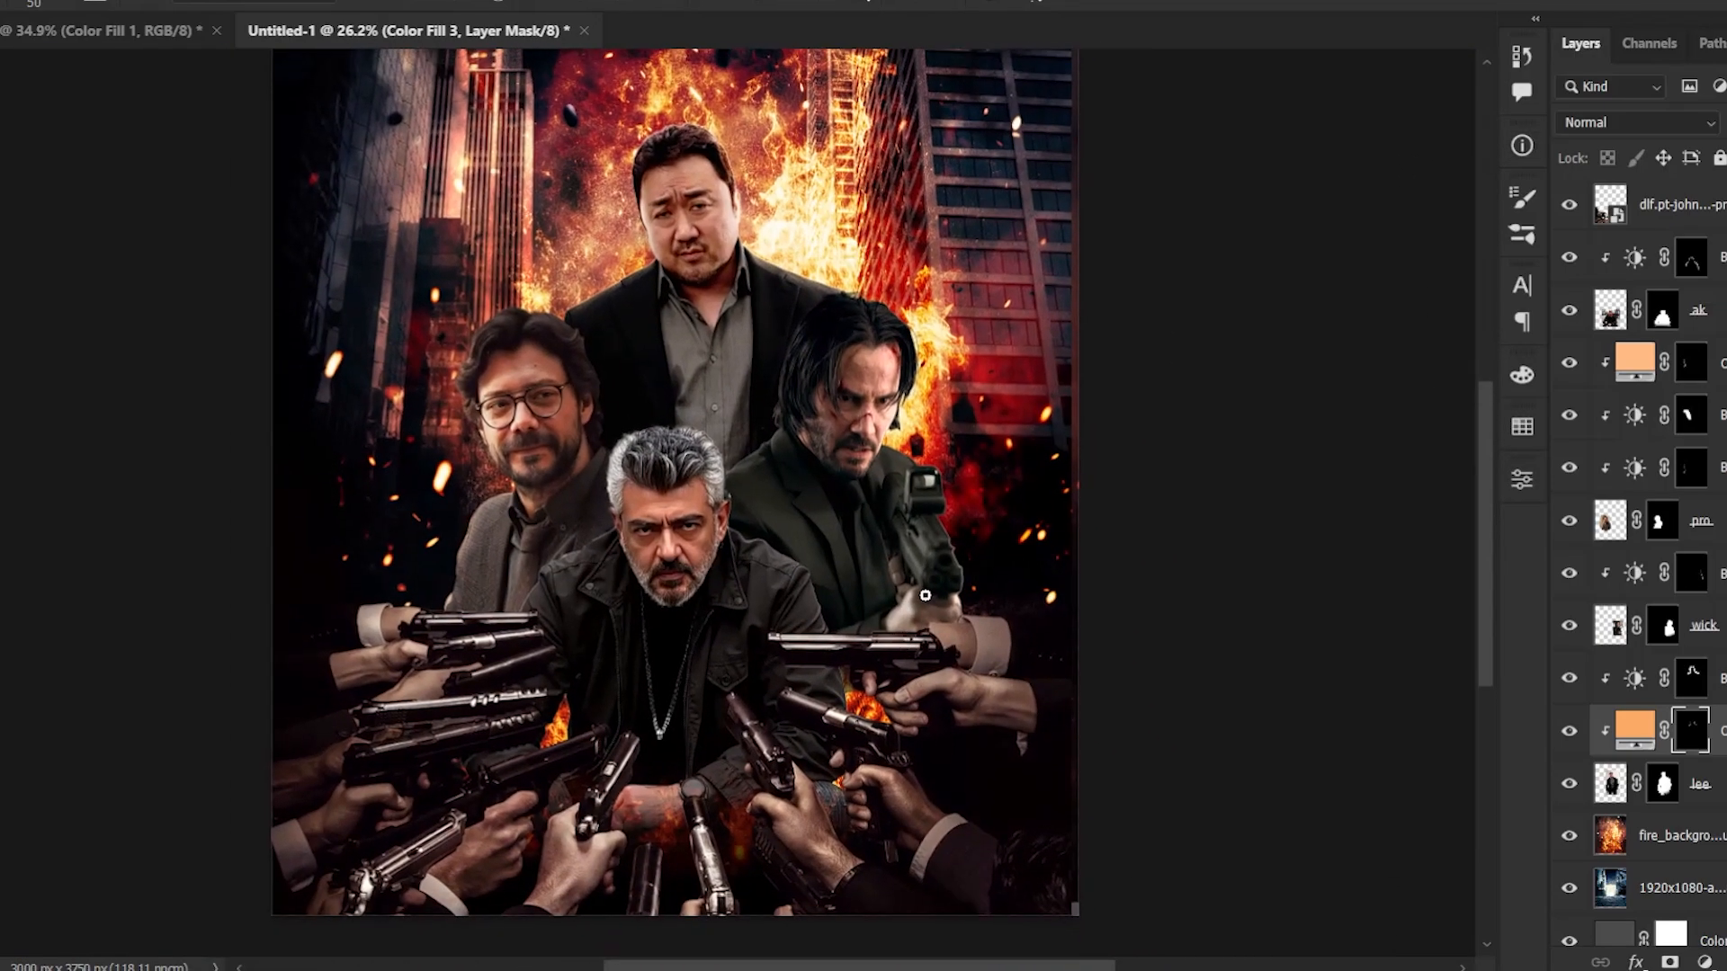
# - Clip a light orange Solid Color fill to the wick layer, entering ffbc85 as its color
pyautogui.moveTo(969, 484); pyautogui.dragTo(1052, 468)
pyautogui.moveTo(1277, 402); pyautogui.dragTo(1221, 474)
pyautogui.click(1721, 625)
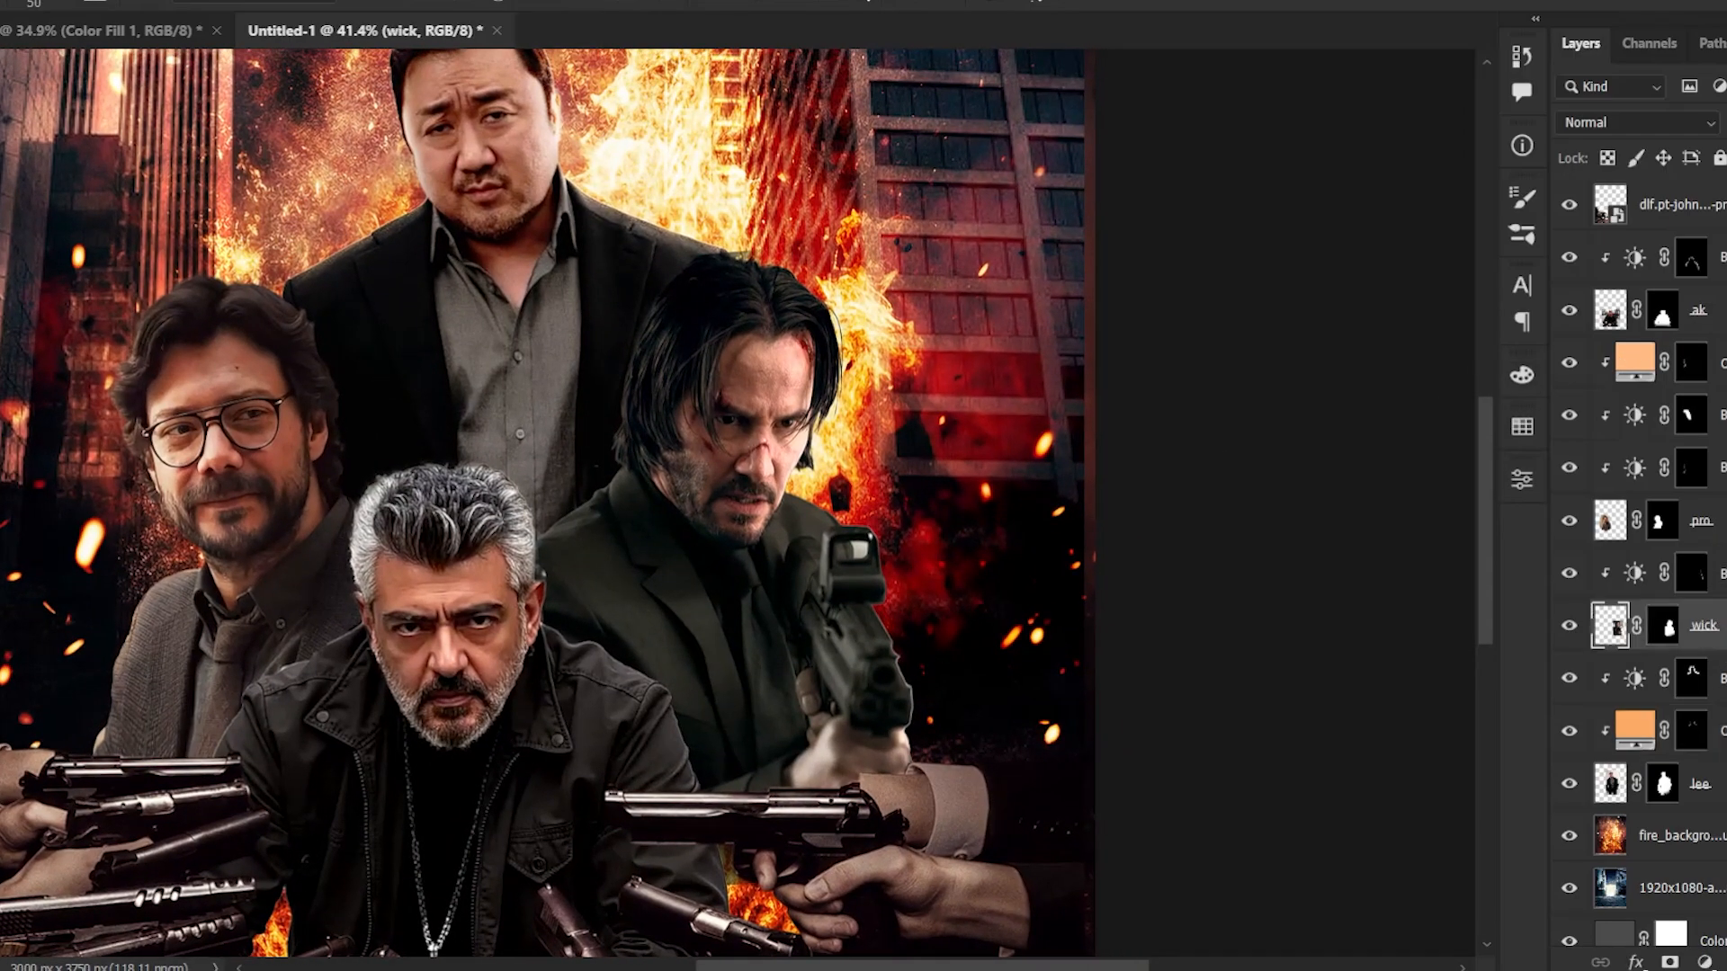
pyautogui.click(1705, 959)
pyautogui.click(1684, 513)
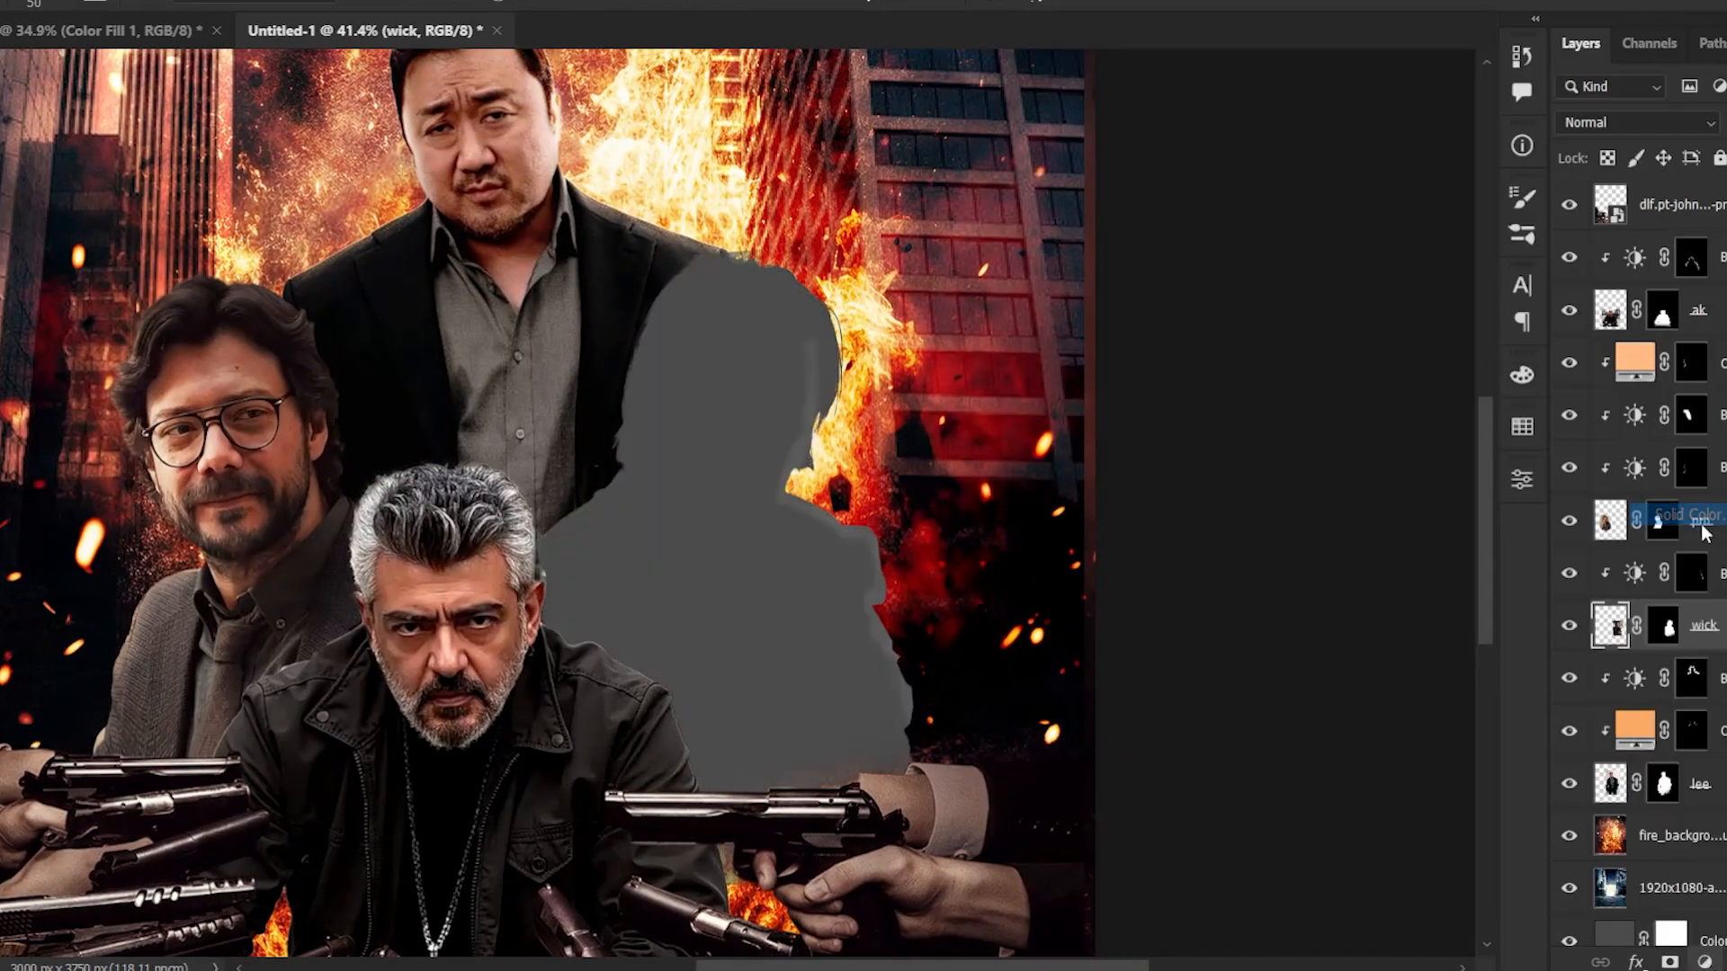
pyautogui.write('ffbc85')
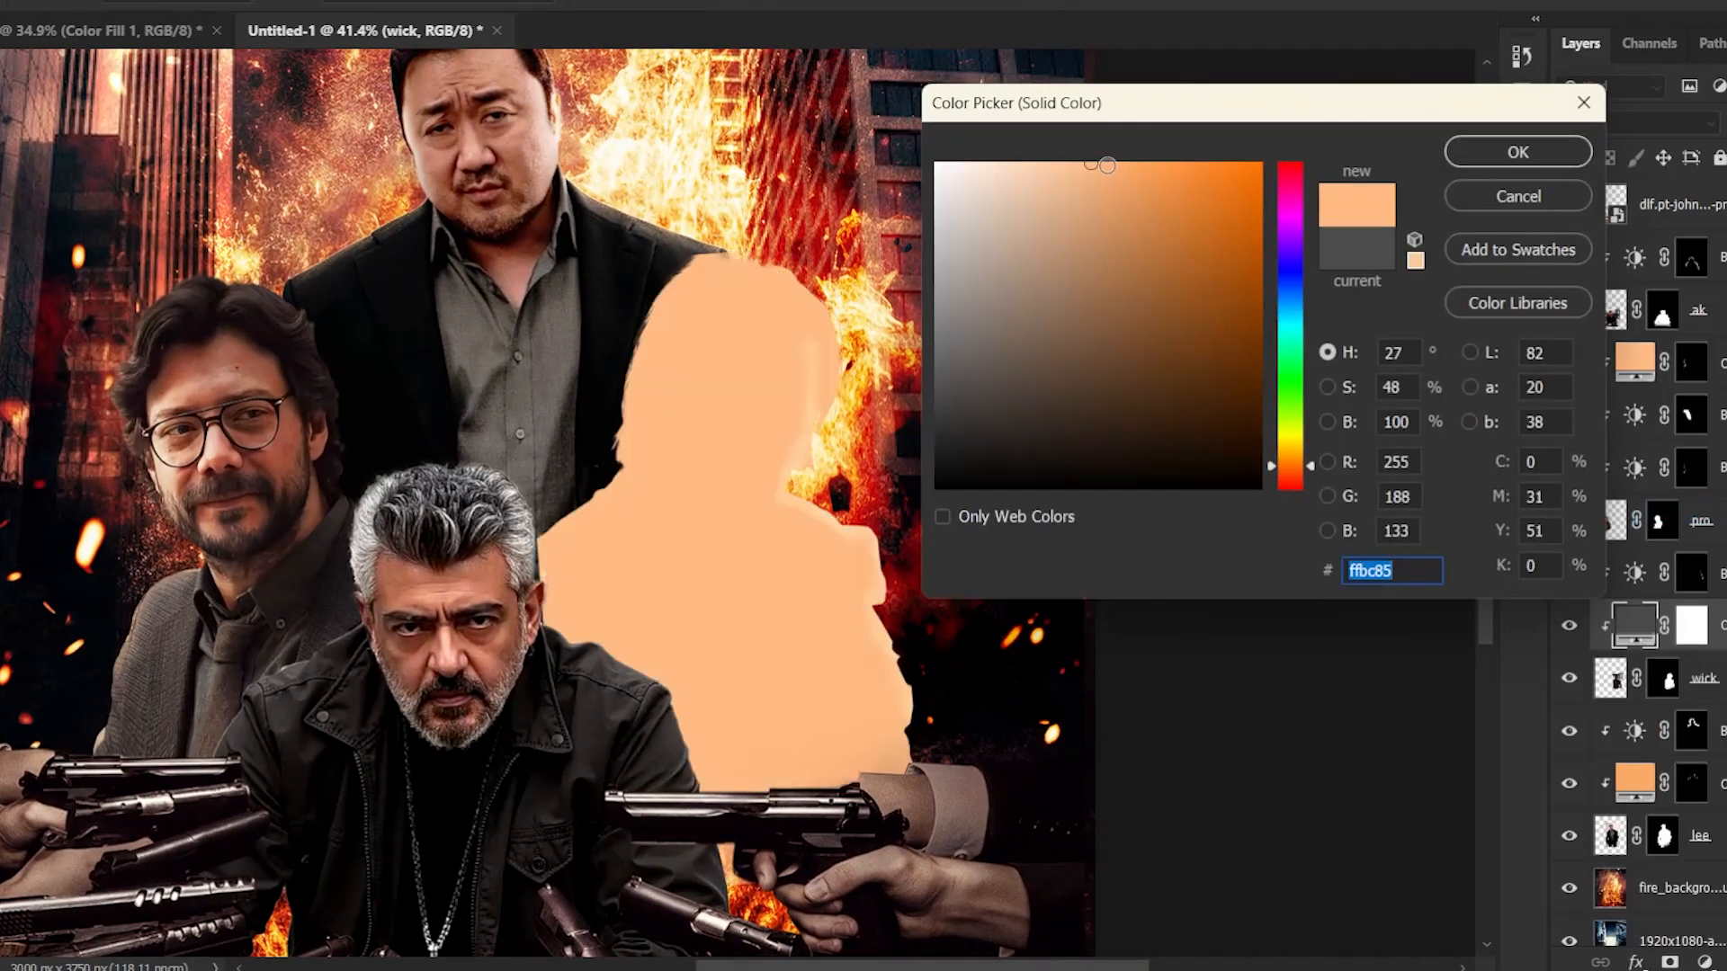
pyautogui.click(1462, 160)
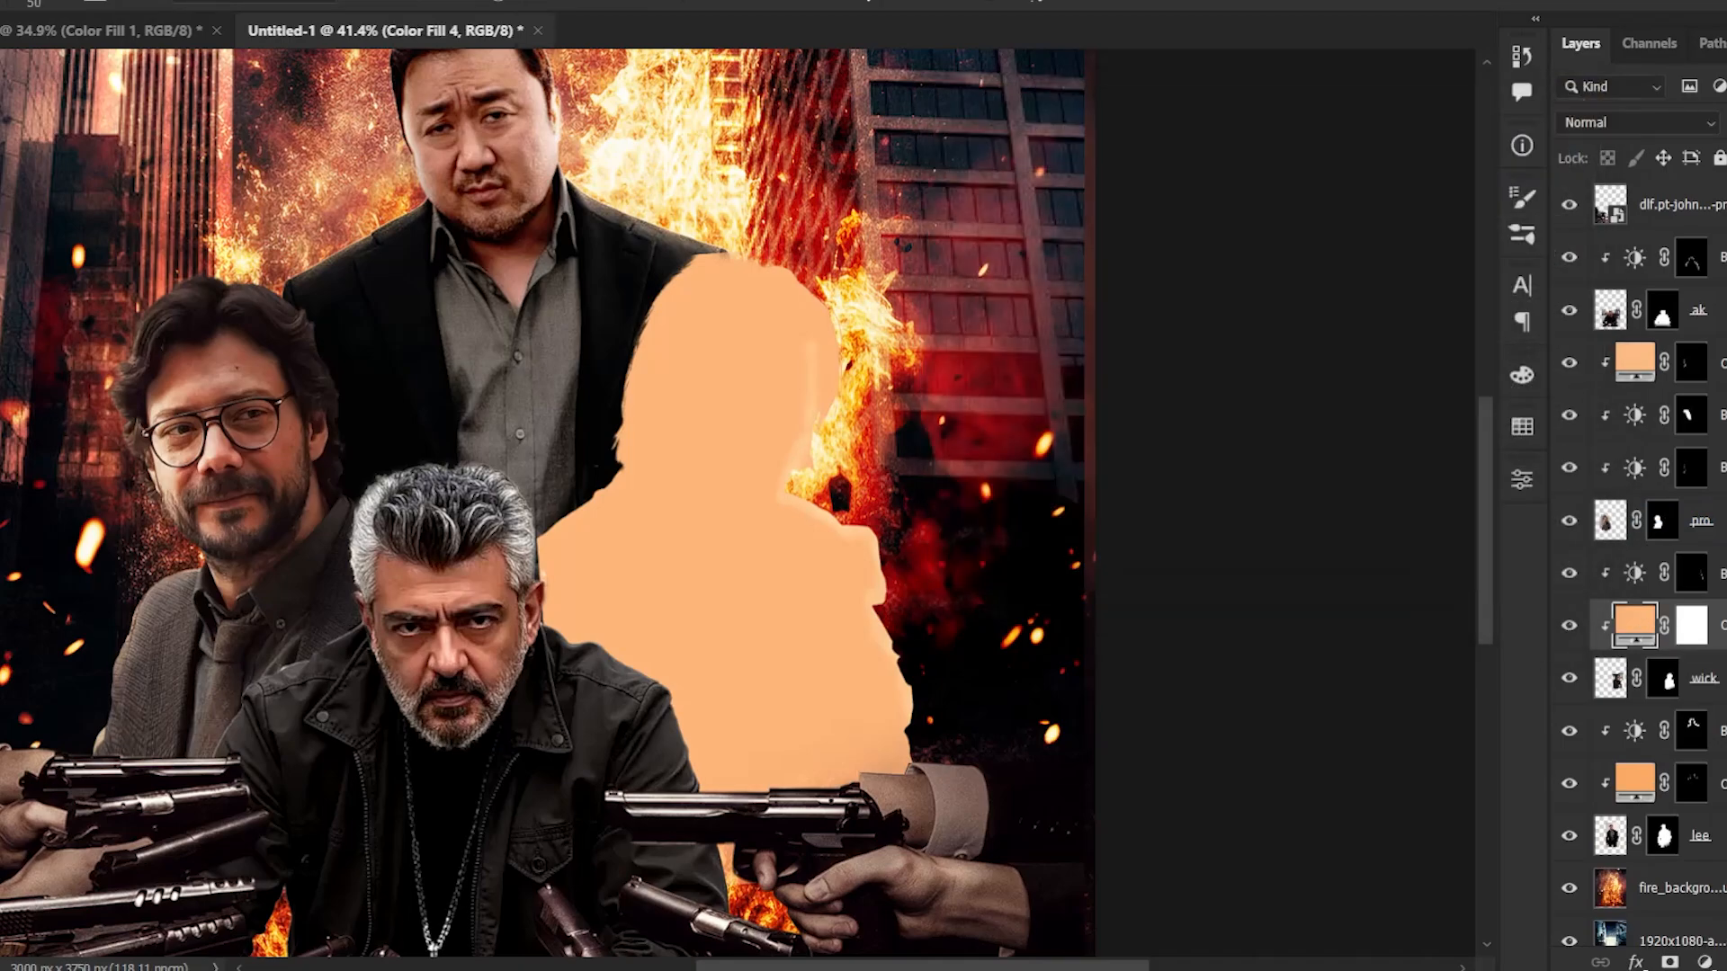
# - Split the wick fill's Underlying Layer shadow blending in Blend If to 0 / 138 so the man's dark tones show through
pyautogui.doubleClick(1720, 625)
pyautogui.moveTo(1326, 157); pyautogui.dragTo(1516, 136)
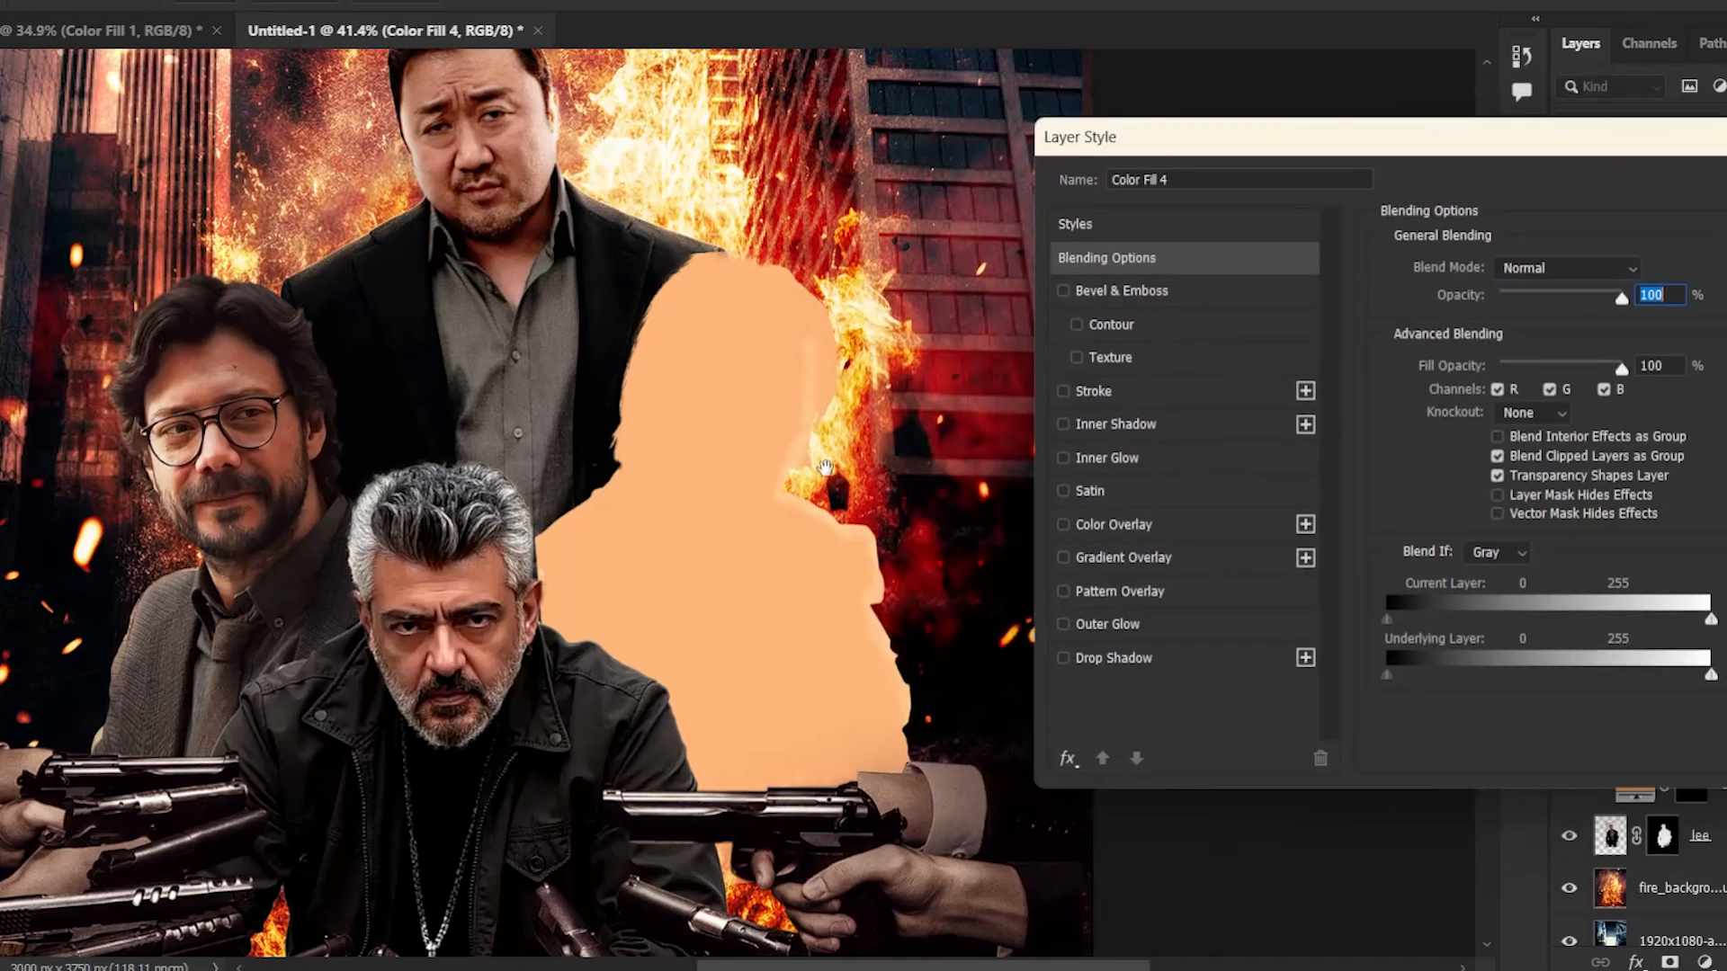
pyautogui.press('space')
pyautogui.click(893, 353)
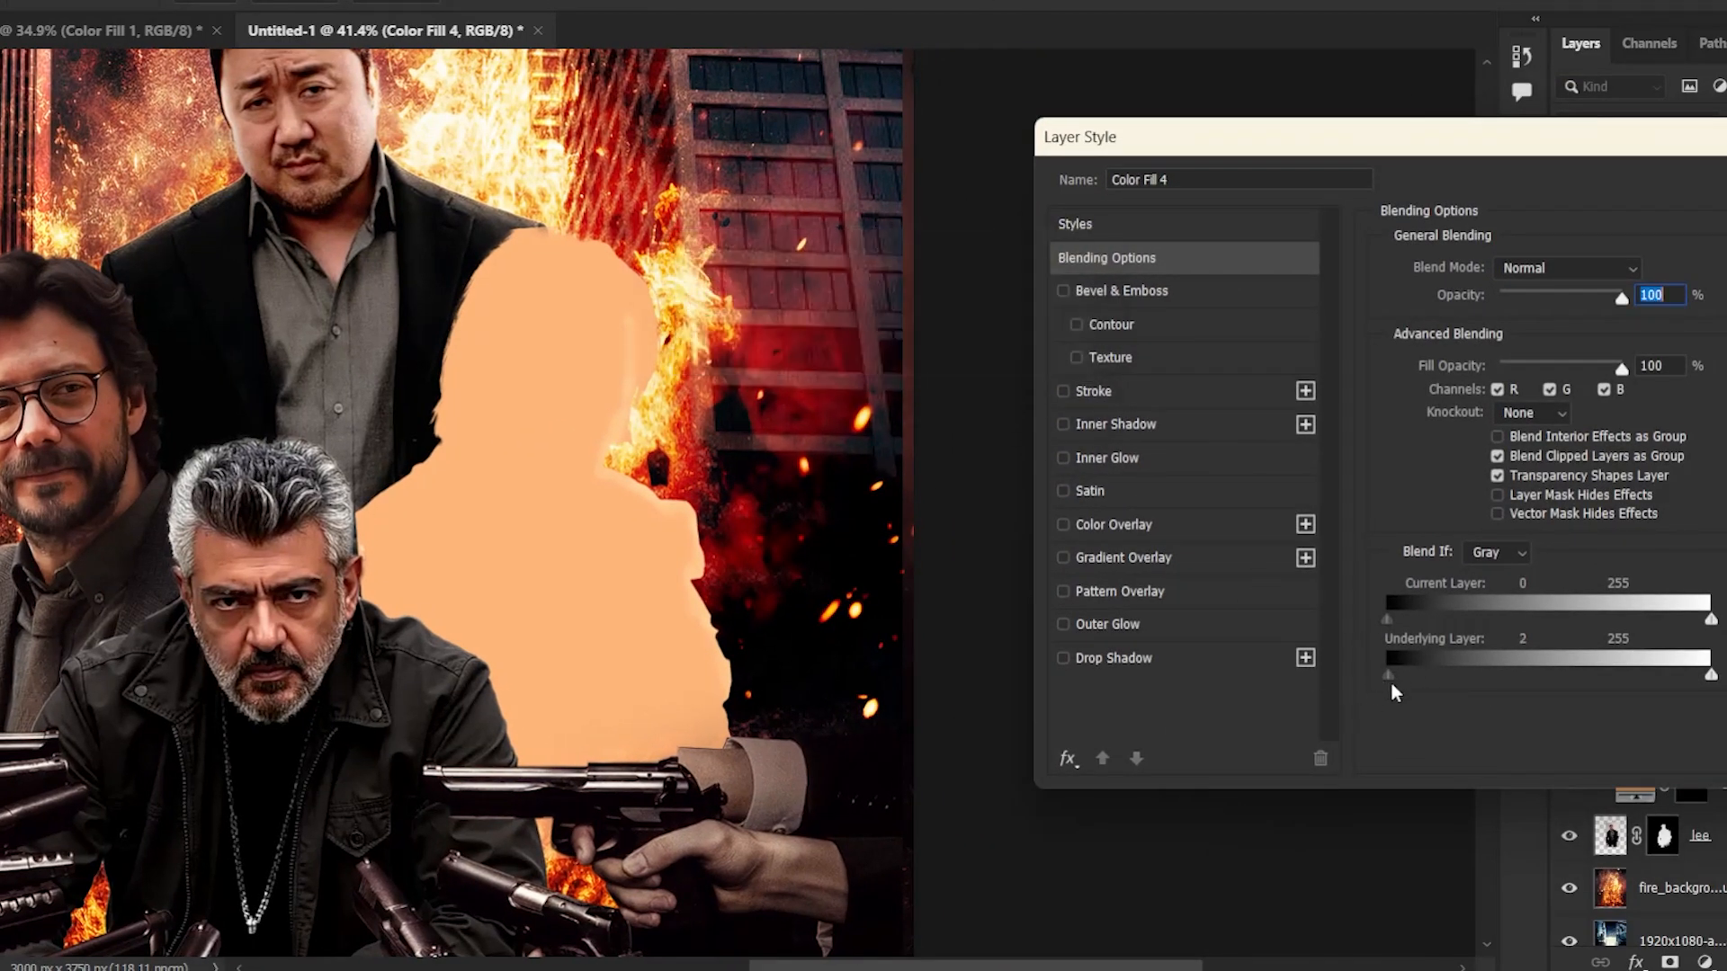
pyautogui.moveTo(1390, 680); pyautogui.dragTo(1432, 674)
pyautogui.moveTo(1434, 676); pyautogui.dragTo(1606, 675)
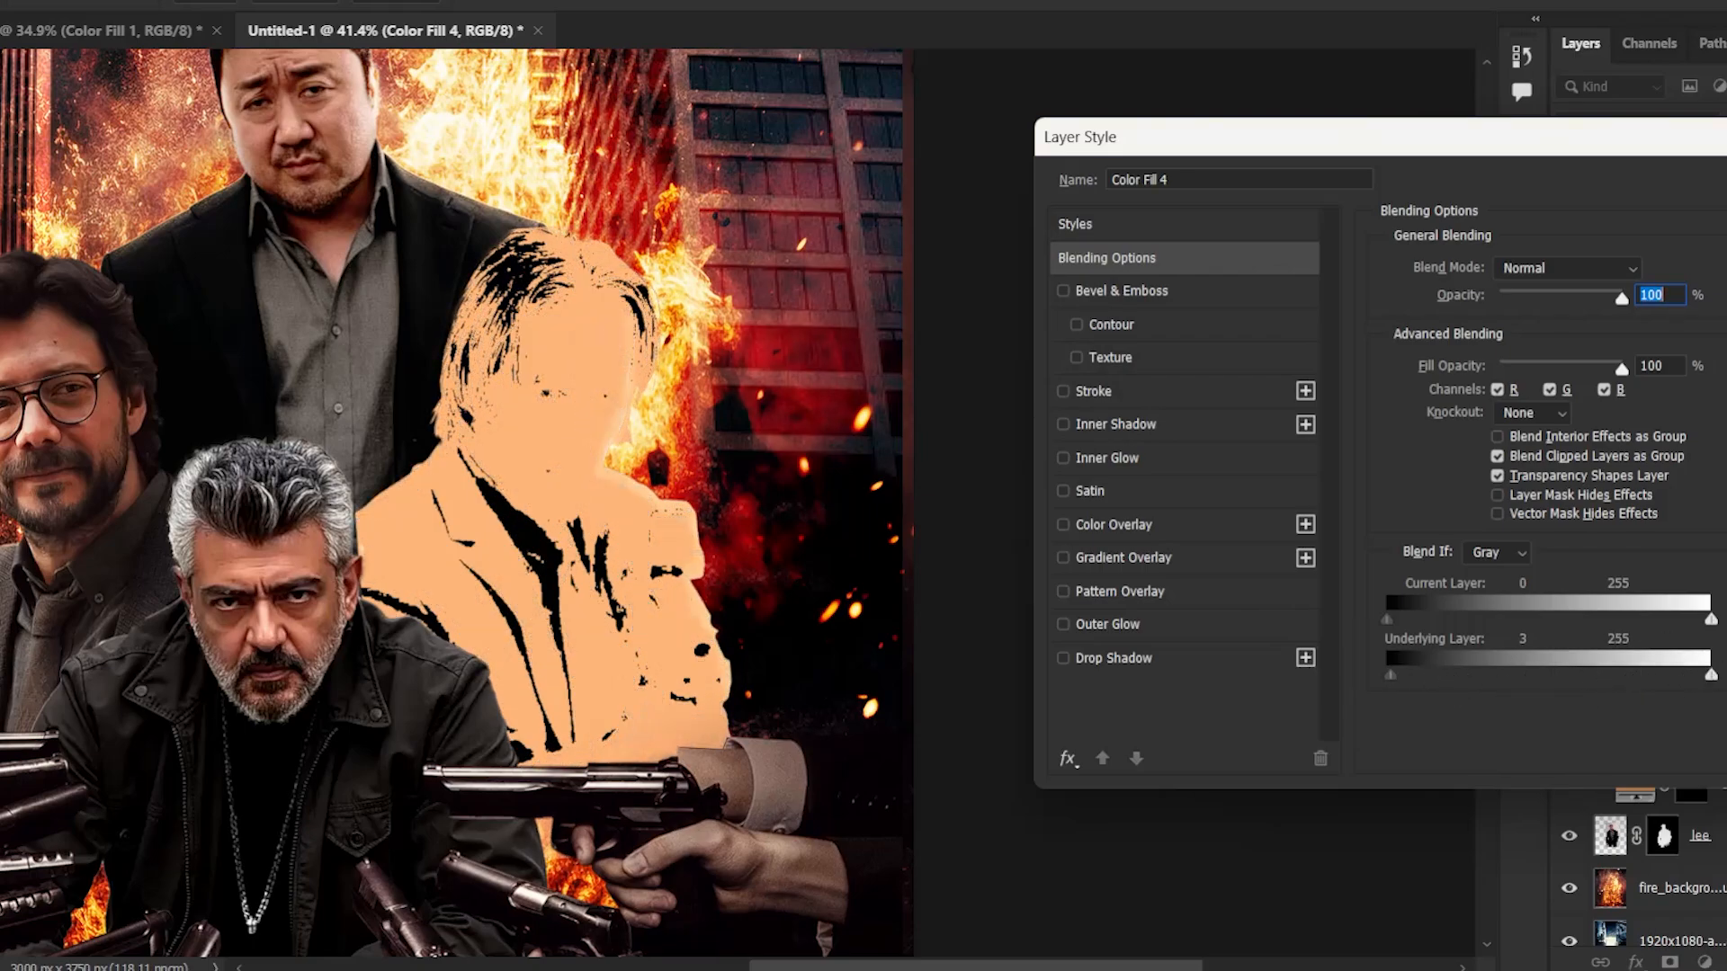
pyautogui.moveTo(1392, 673); pyautogui.dragTo(1529, 673)
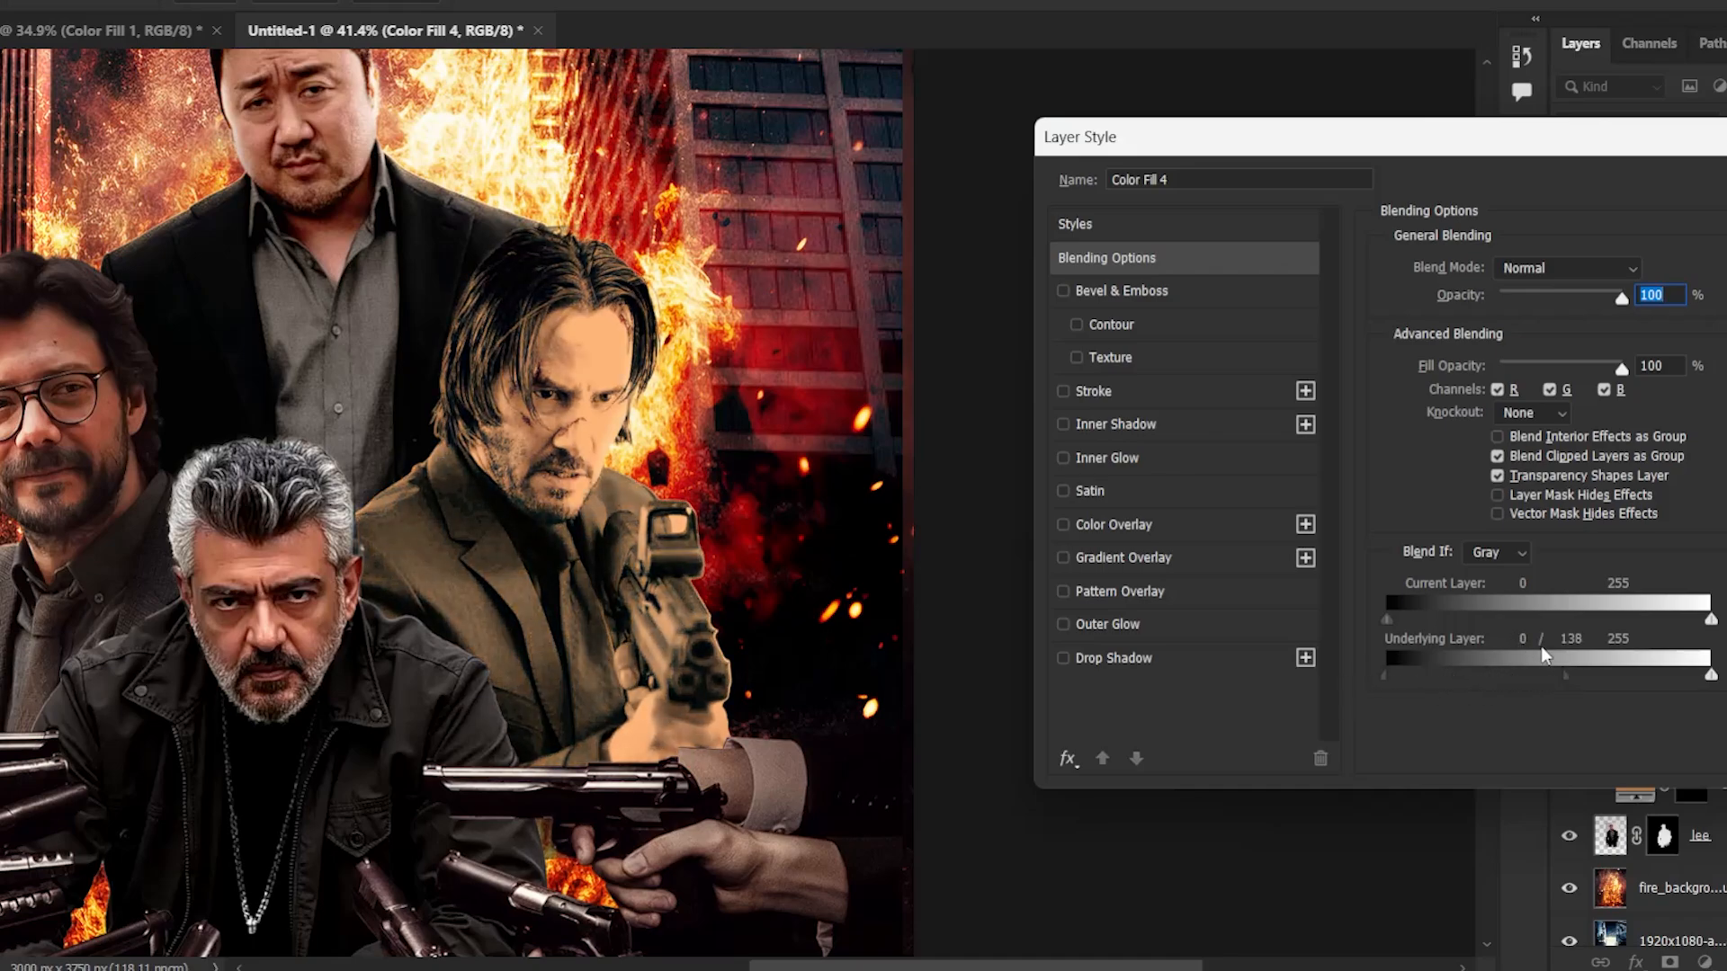
pyautogui.moveTo(1349, 136); pyautogui.dragTo(1048, 158)
pyautogui.click(1632, 204)
# - Invert the wick color fill's mask to black and paint the glow along the outer edges of the gun sight and barrel
pyautogui.click(1691, 627)
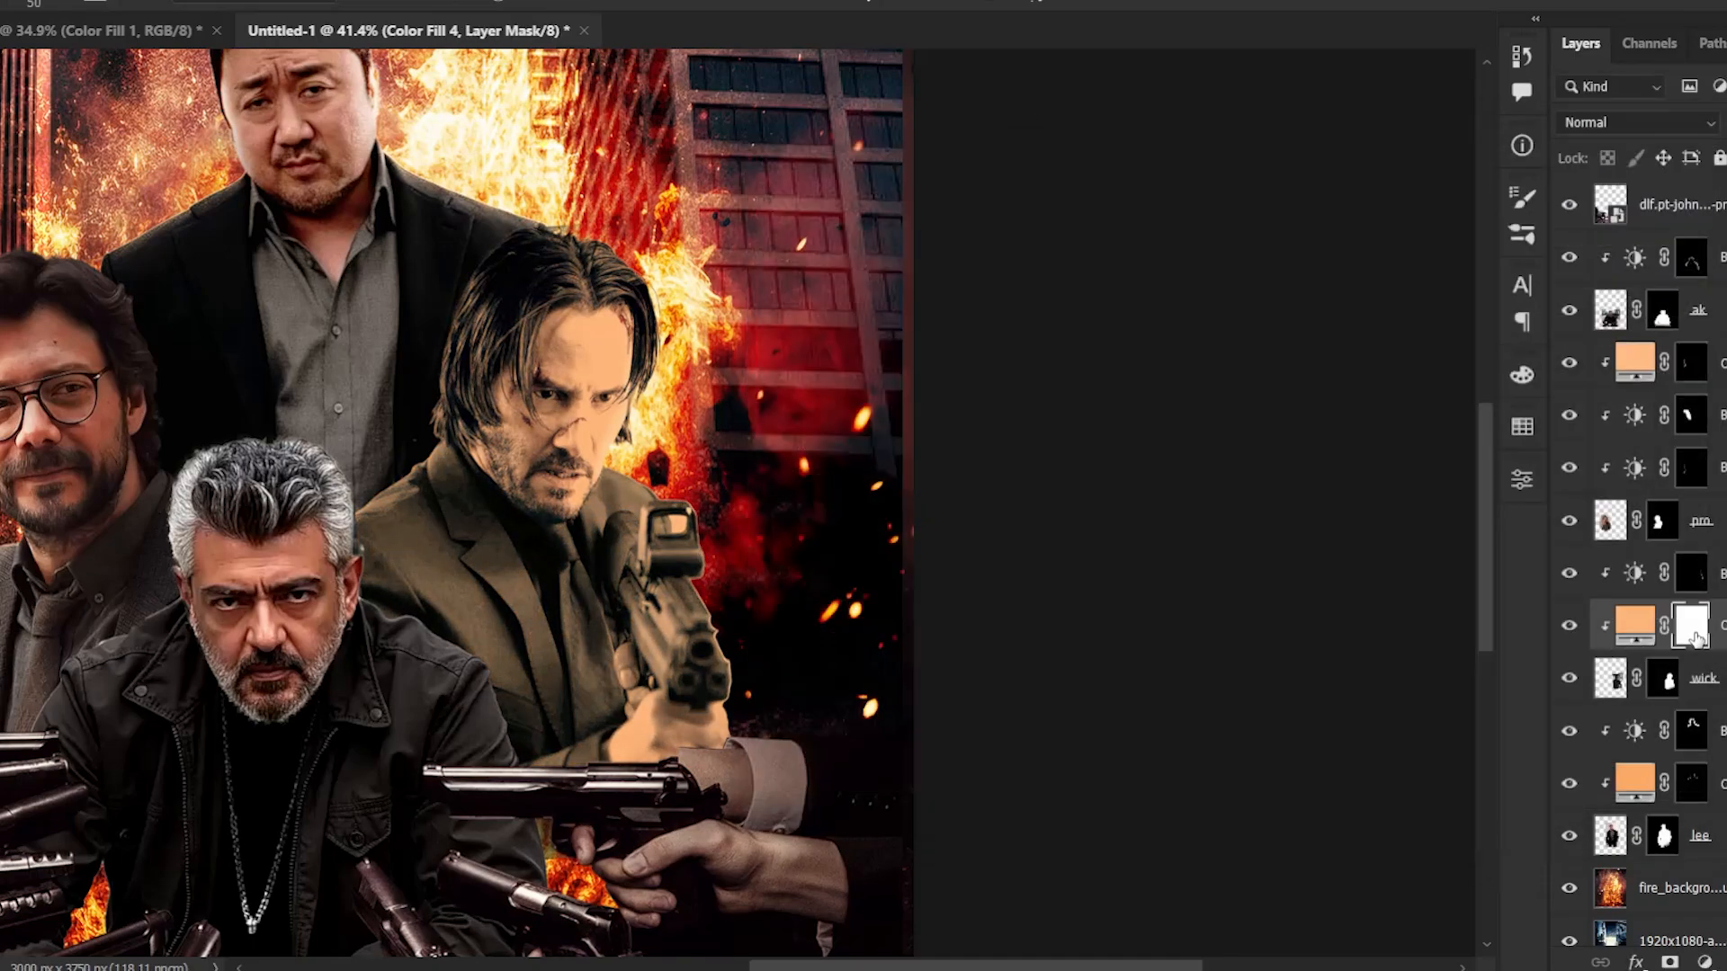
pyautogui.hotkey('ctrl', 'i')
pyautogui.moveTo(646, 436); pyautogui.dragTo(754, 443)
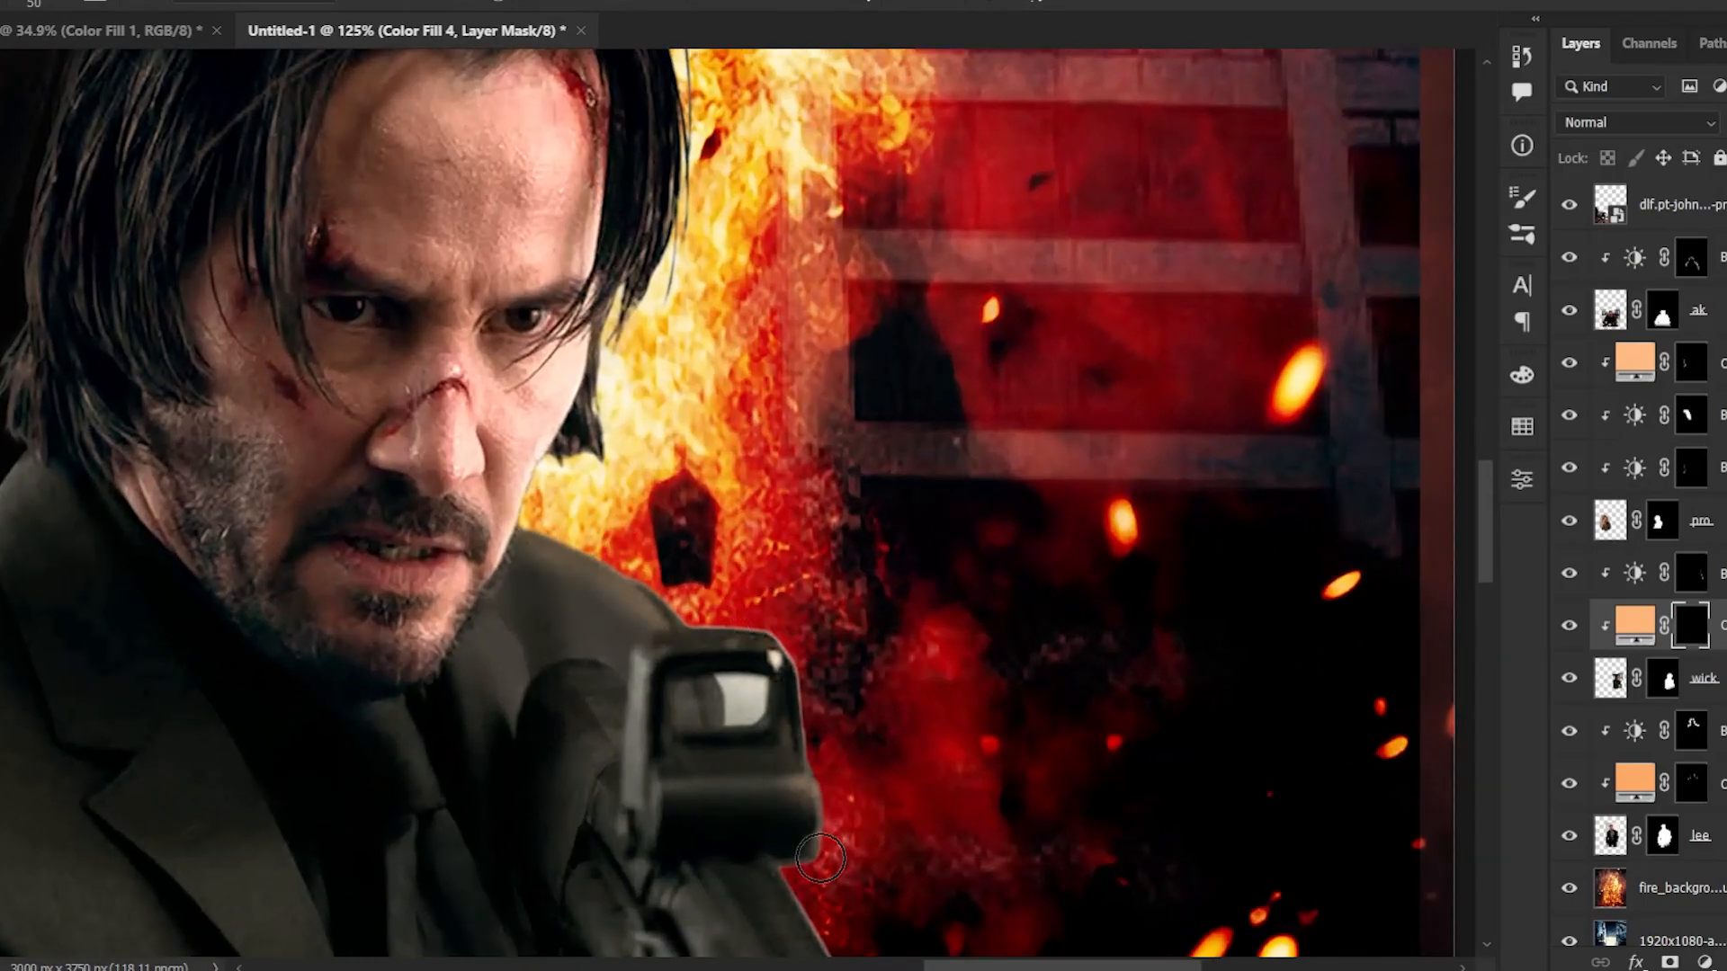
pyautogui.moveTo(738, 769); pyautogui.dragTo(810, 781)
pyautogui.moveTo(847, 663); pyautogui.dragTo(768, 422)
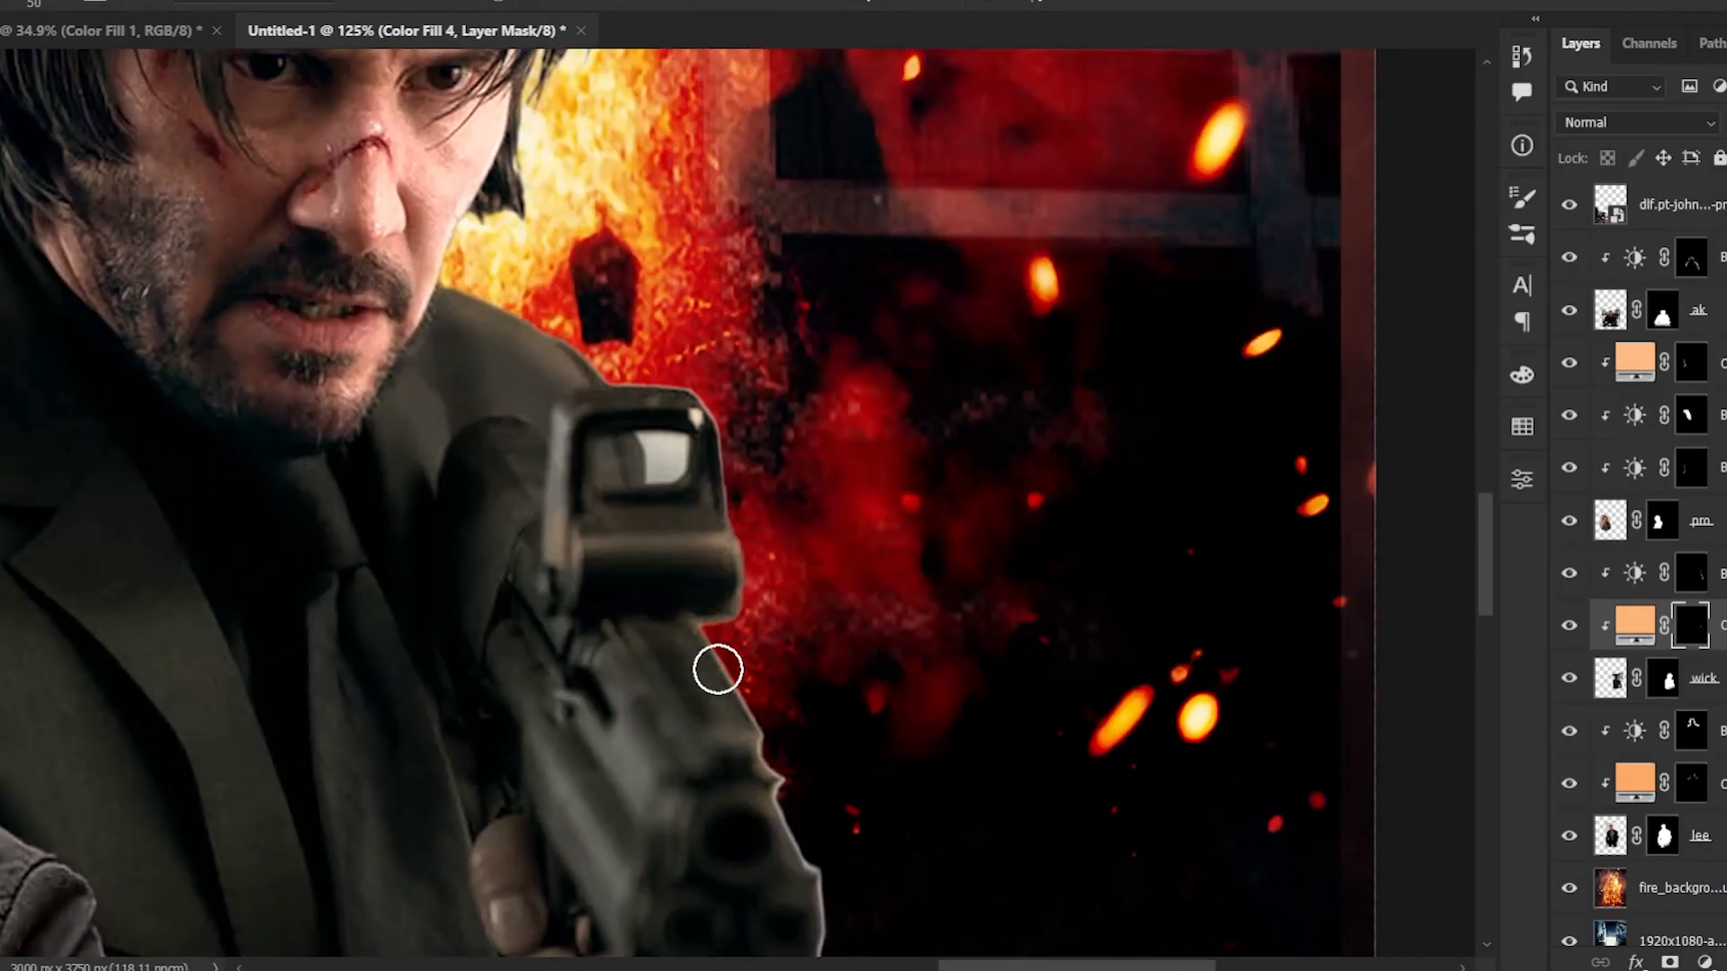
pyautogui.moveTo(805, 868); pyautogui.dragTo(744, 608)
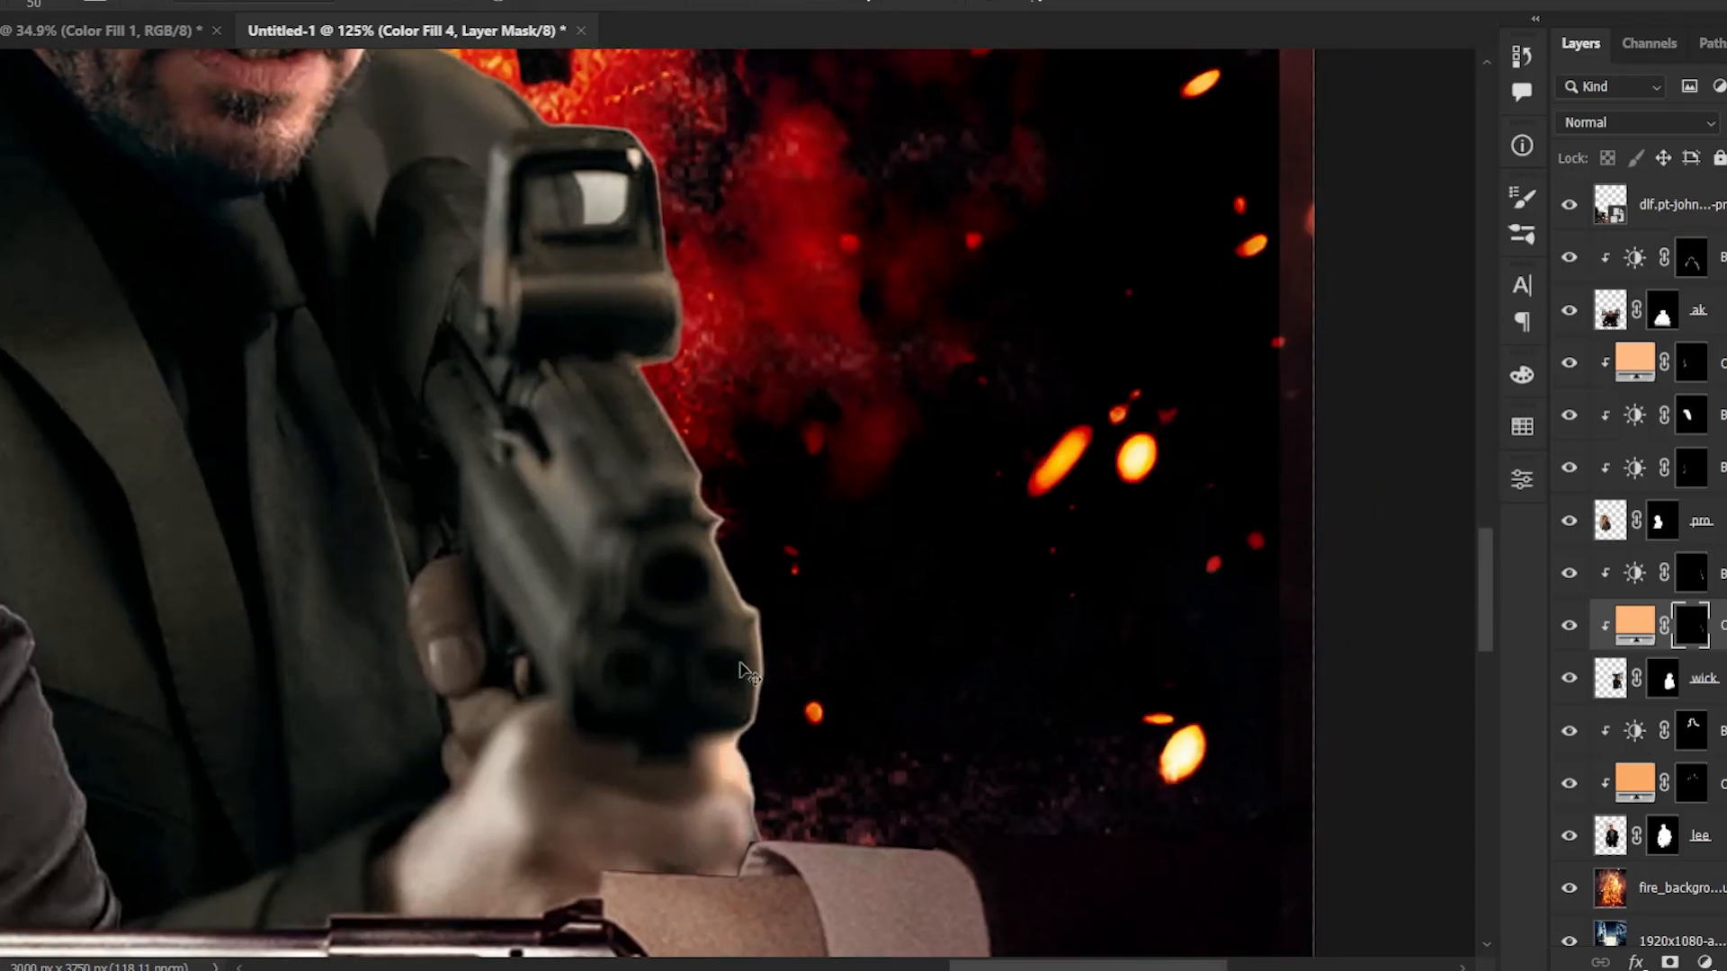
pyautogui.moveTo(765, 758); pyautogui.dragTo(772, 818)
# - Paint more orange glow into the mask along the gun muzzle's outer edge and down the side of the hand
pyautogui.moveTo(926, 747); pyautogui.dragTo(850, 781)
pyautogui.moveTo(874, 782); pyautogui.dragTo(960, 779)
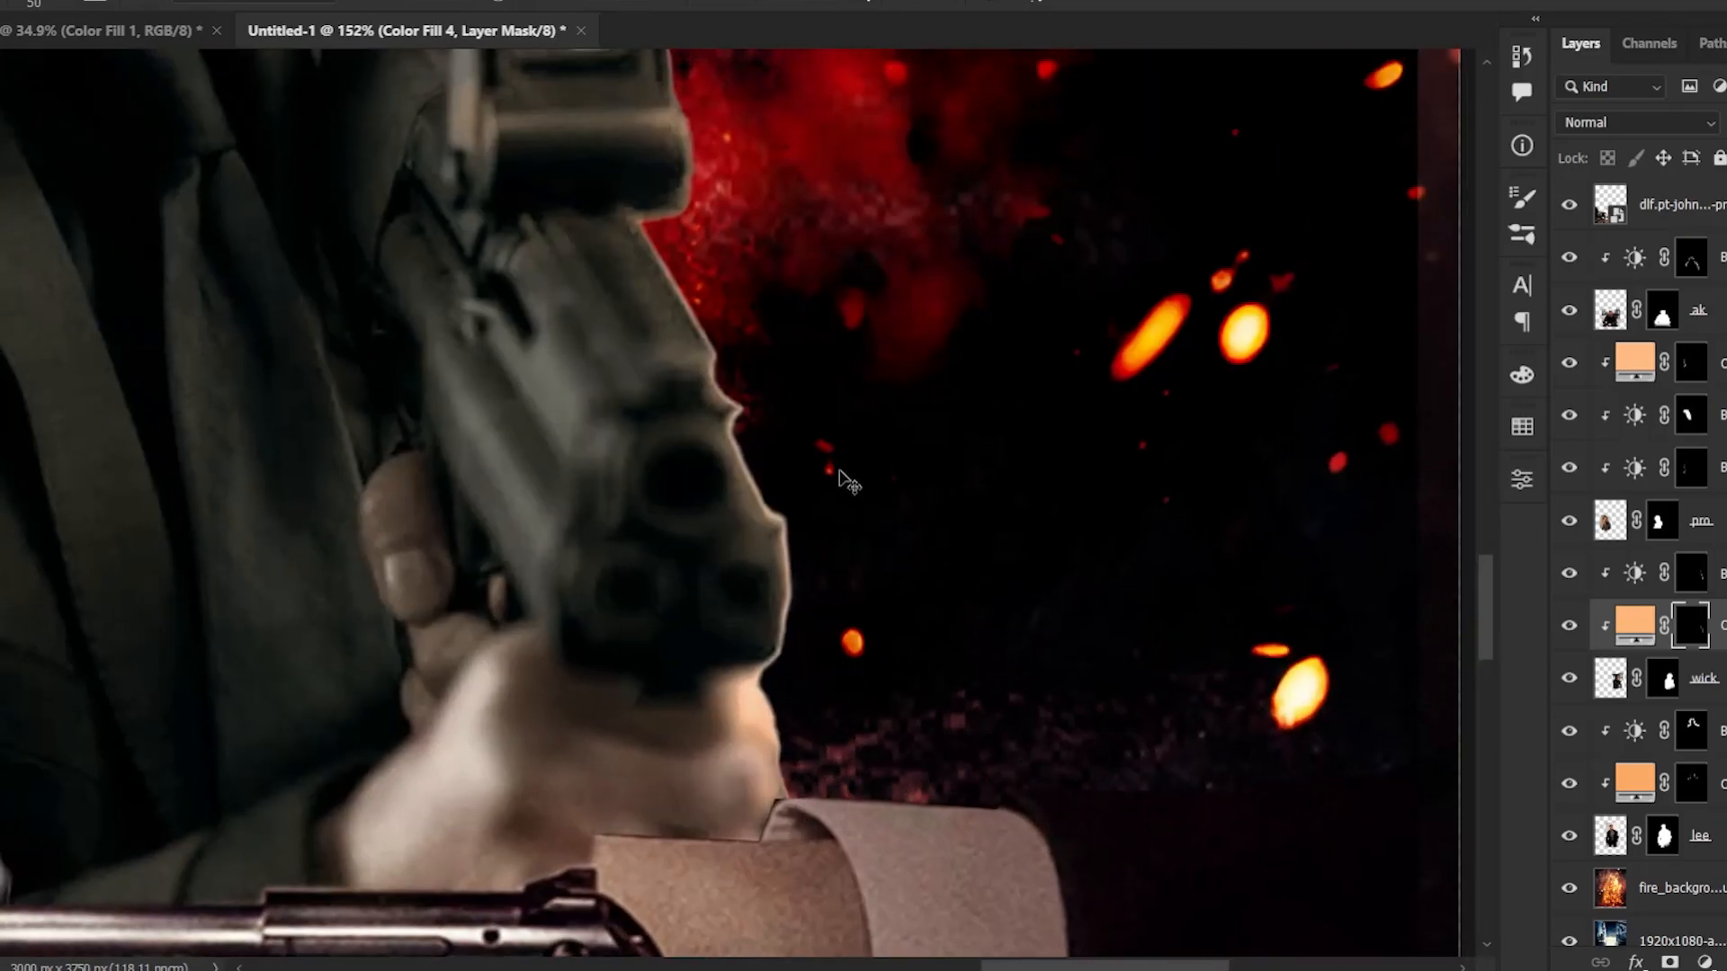
pyautogui.moveTo(890, 438); pyautogui.dragTo(803, 440)
pyautogui.moveTo(807, 360); pyautogui.dragTo(832, 589)
pyautogui.moveTo(832, 589); pyautogui.dragTo(927, 558)
pyautogui.moveTo(822, 506)
pyautogui.mouseDown()
pyautogui.moveTo(794, 522)
pyautogui.moveTo(800, 702)
pyautogui.mouseUp()
# - Try an orange glow stroke along the long-haired man's jacket shoulder below the jaw and undo it
pyautogui.moveTo(1070, 551); pyautogui.dragTo(973, 551)
pyautogui.moveTo(1034, 278); pyautogui.dragTo(926, 216)
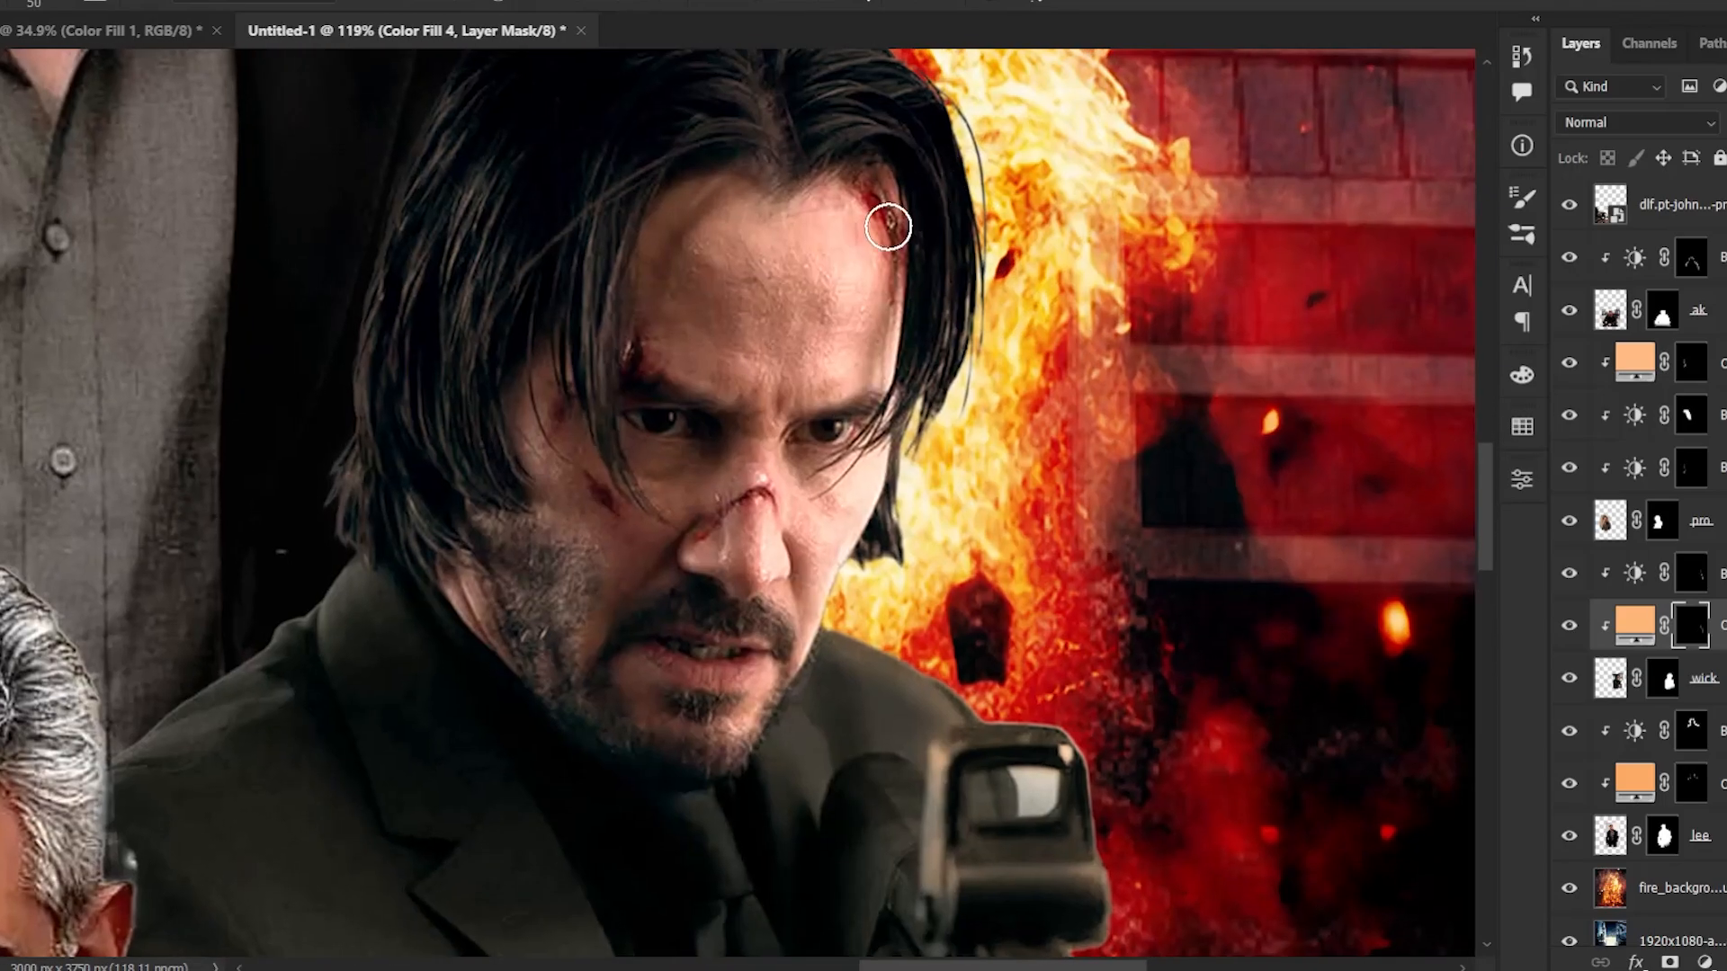
pyautogui.moveTo(824, 648); pyautogui.dragTo(801, 712)
pyautogui.hotkey('ctrl', 'z')
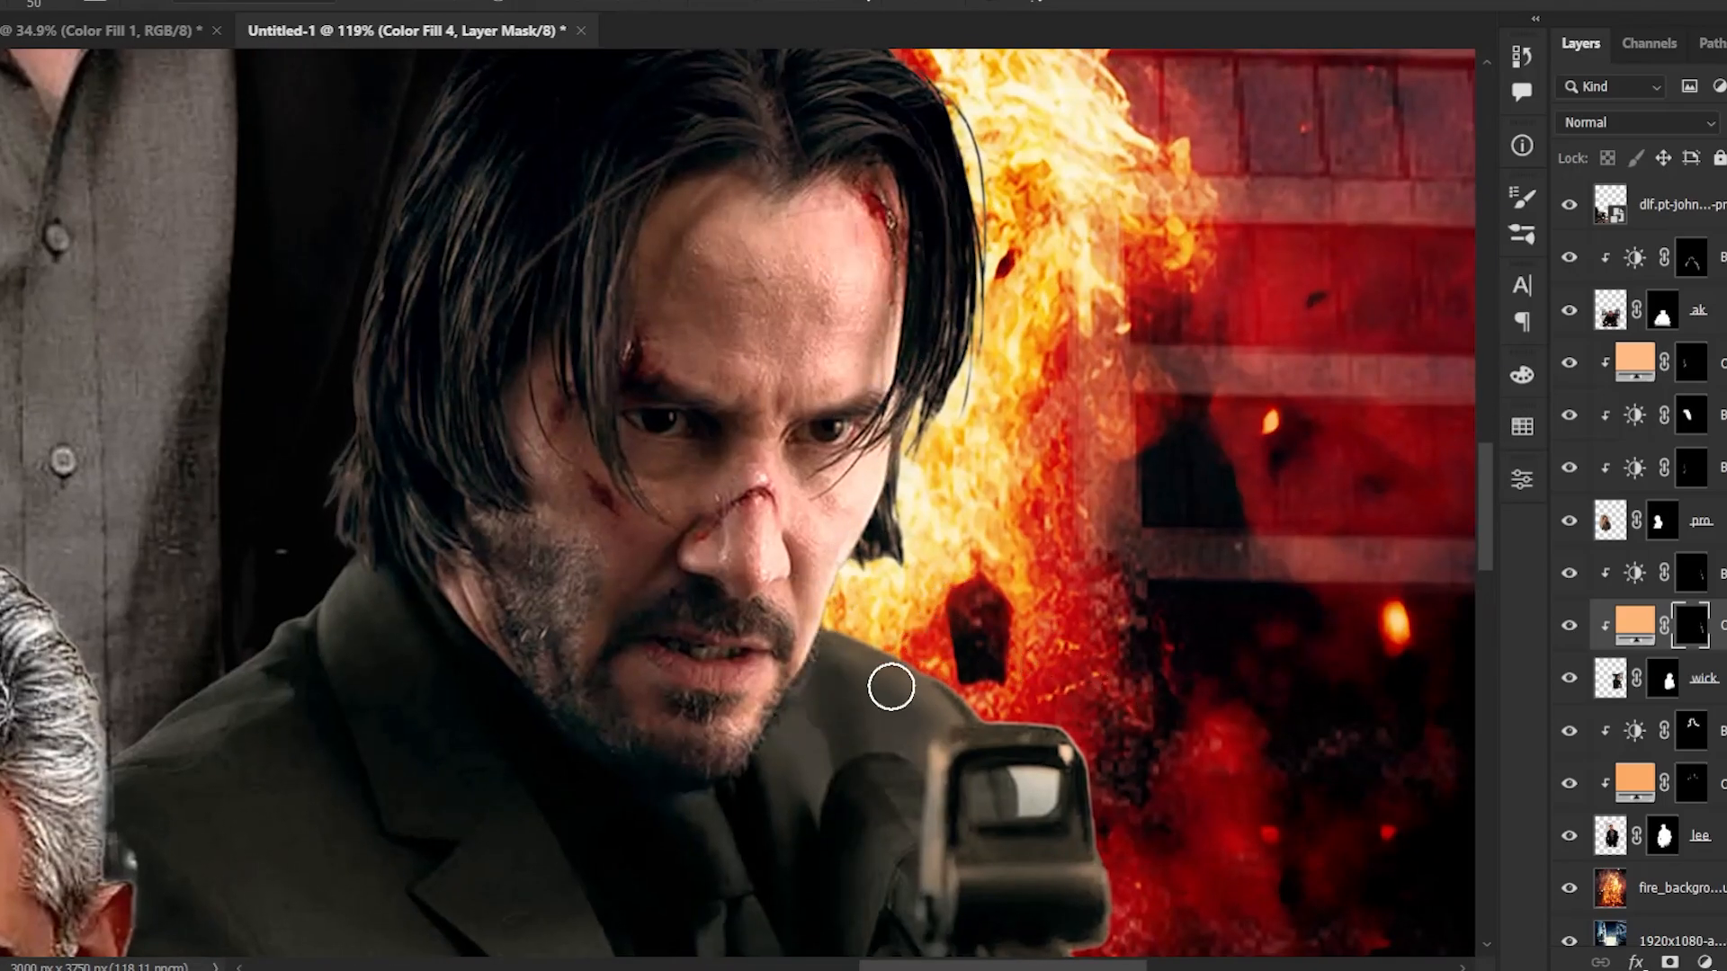
pyautogui.moveTo(953, 620); pyautogui.dragTo(857, 620)
pyautogui.moveTo(1239, 697); pyautogui.dragTo(1193, 574)
# - Compare the poster with the wick glow and change its fill color to a deeper orange, feab79
pyautogui.click(1572, 631)
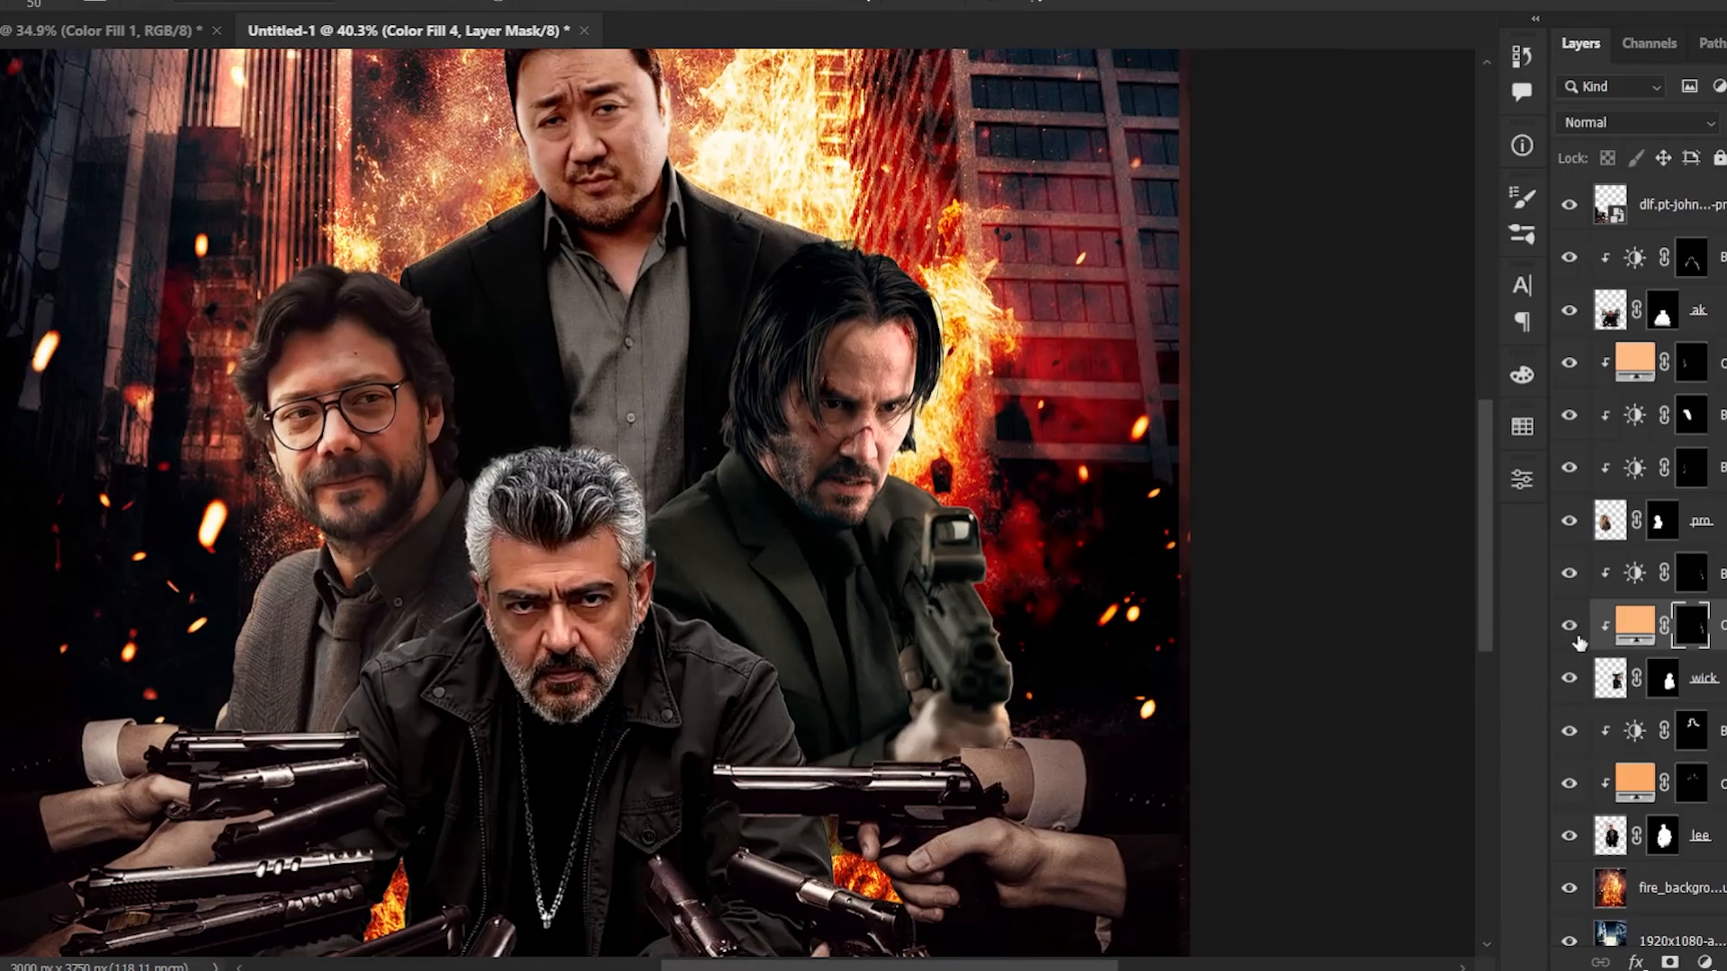
pyautogui.scroll(-2, 1034, 630)
pyautogui.scroll(3, 1061, 628)
pyautogui.doubleClick(1641, 629)
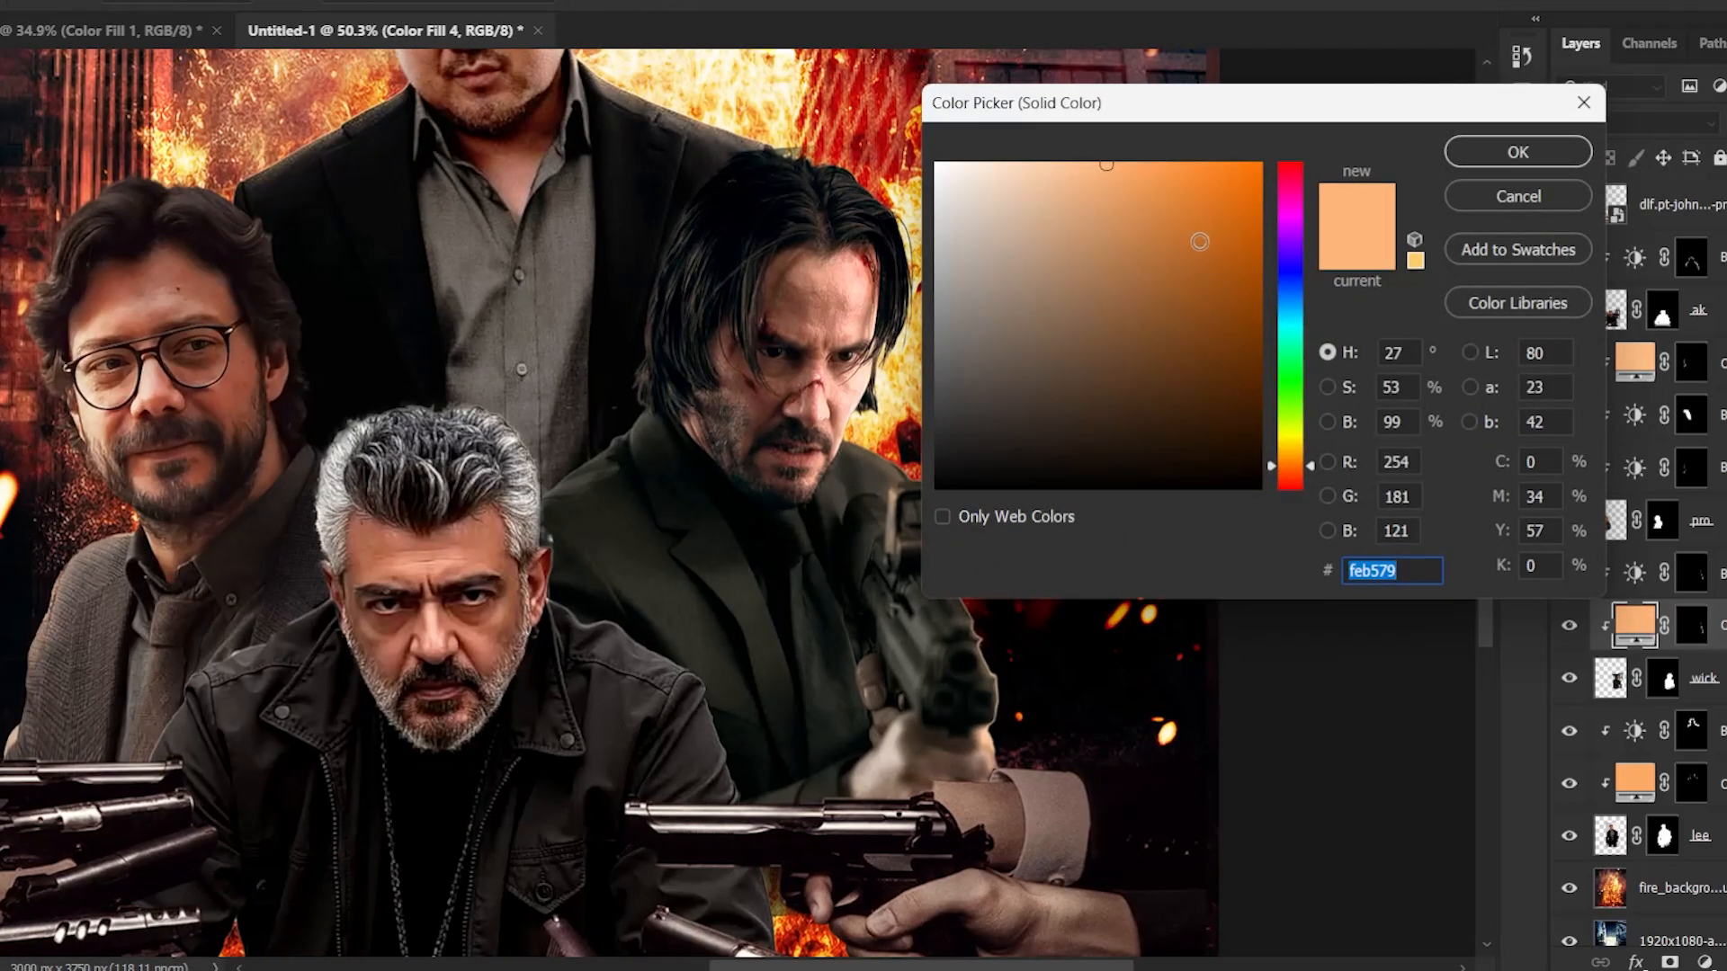
pyautogui.write('feab79')
pyautogui.click(1509, 155)
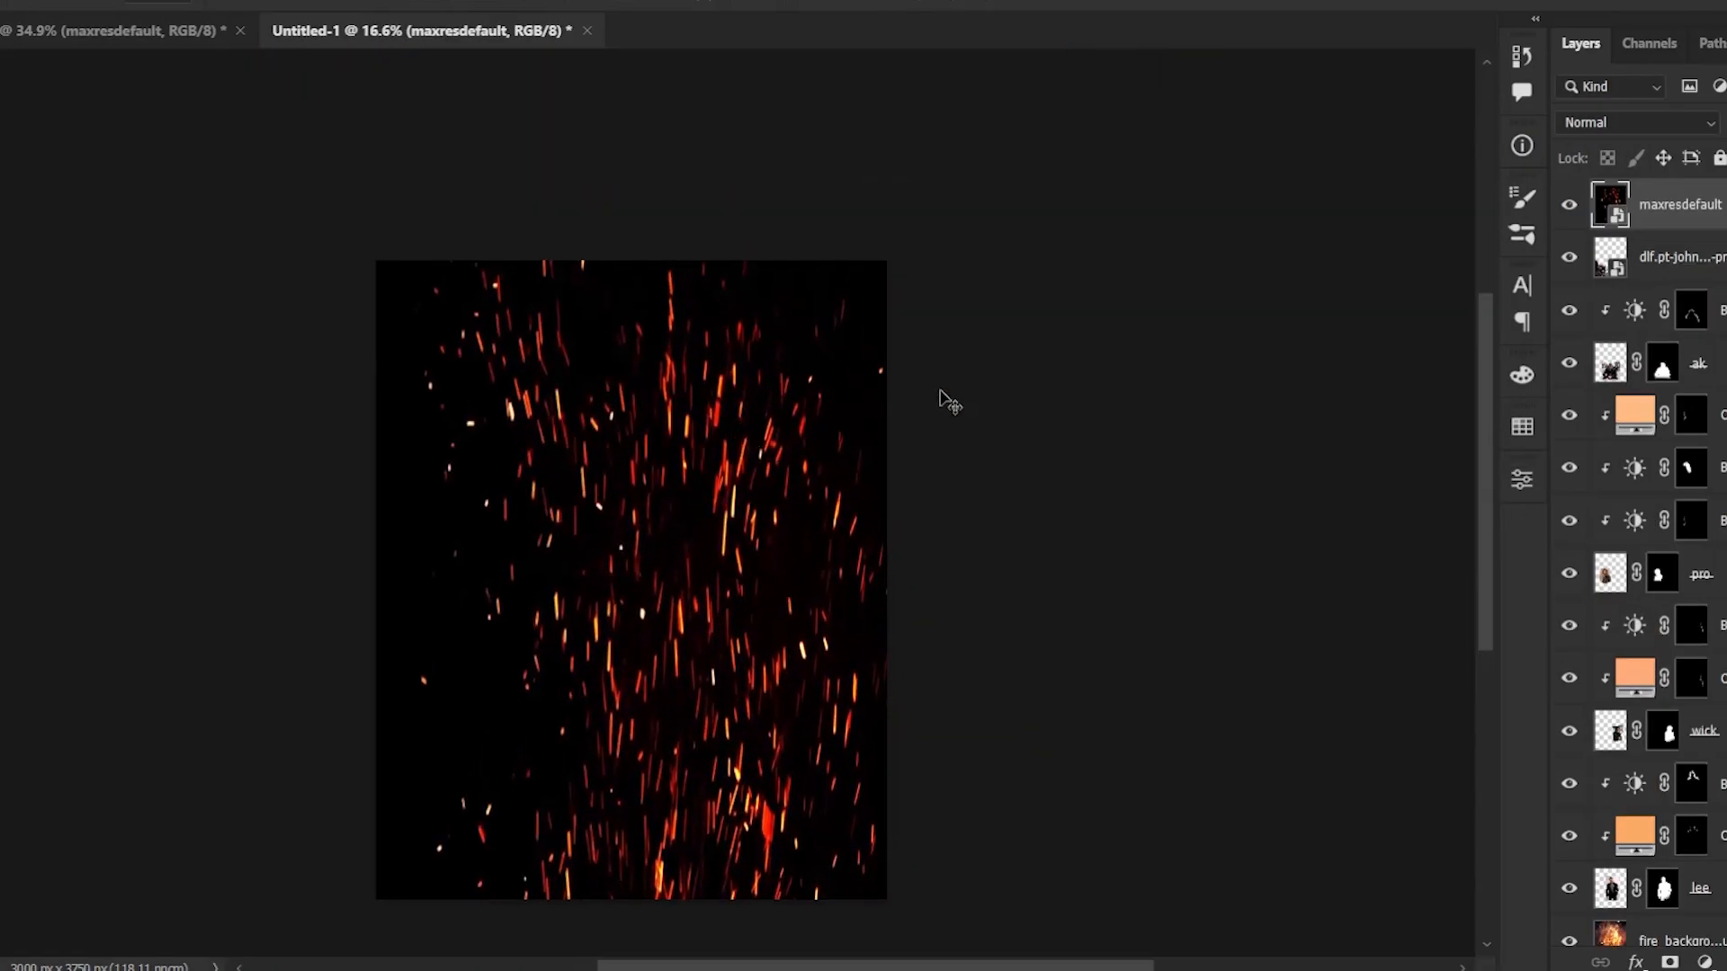
# - Set the maxresdefault sparks layer to Screen blending and scale it down slightly while it still covers the poster
pyautogui.click(1638, 120)
pyautogui.click(1632, 339)
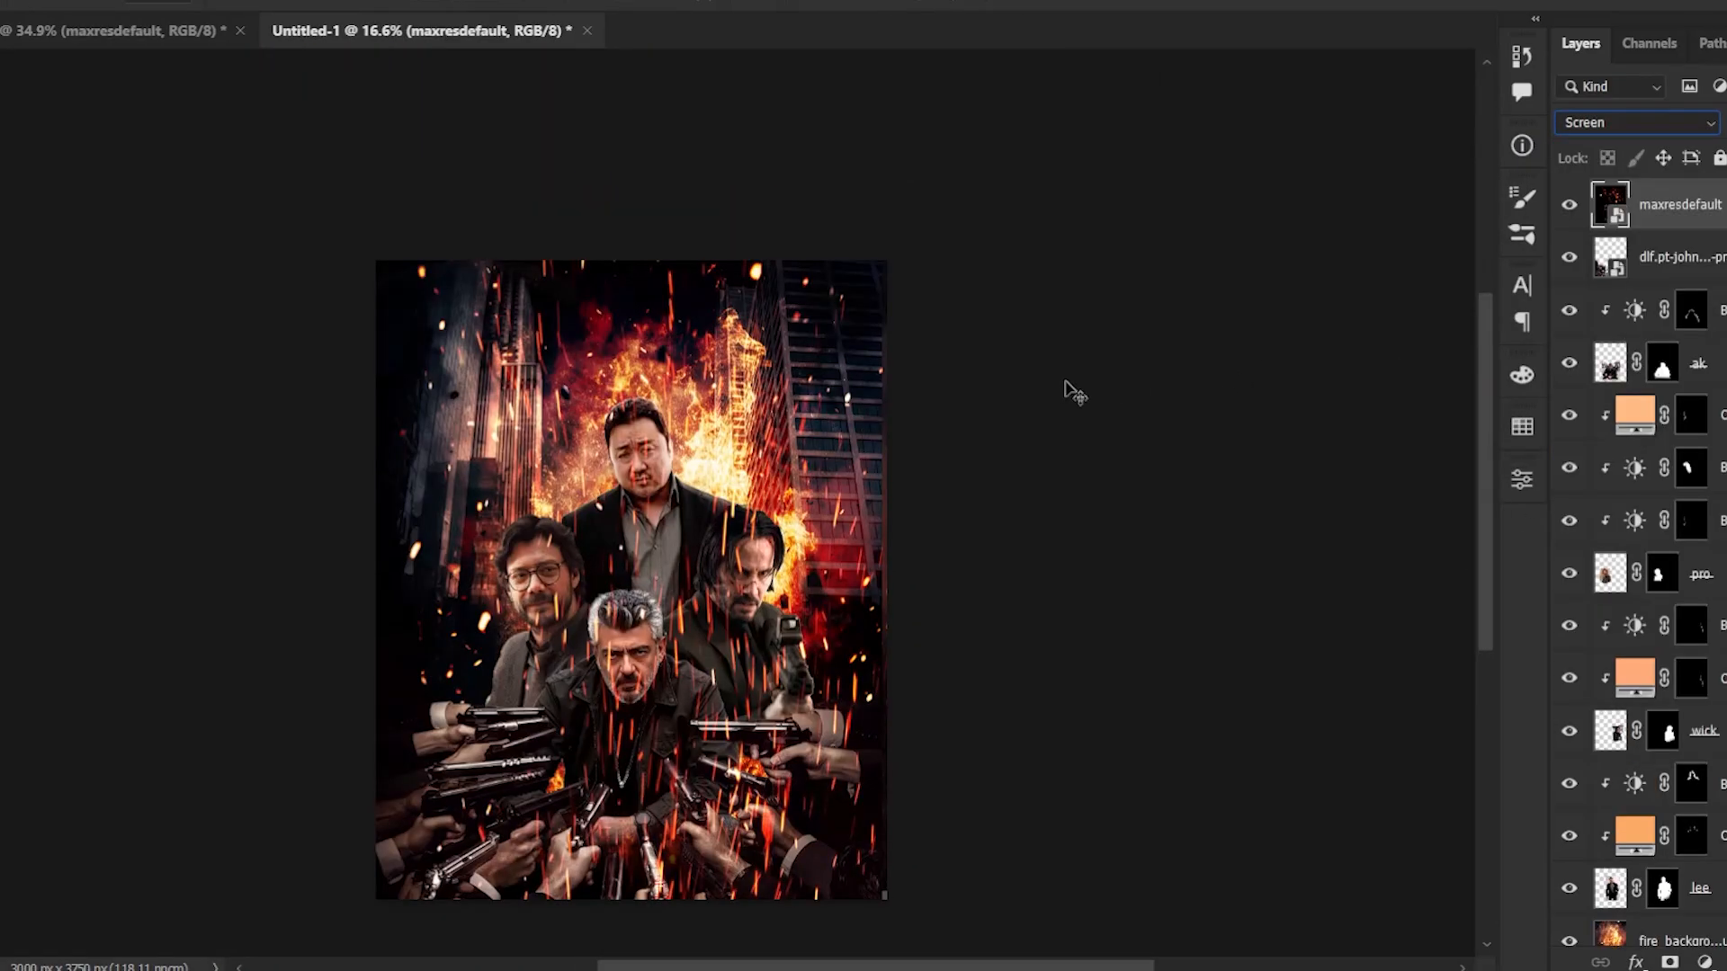
pyautogui.hotkey('ctrl', 't')
pyautogui.moveTo(1030, 78); pyautogui.dragTo(1006, 106)
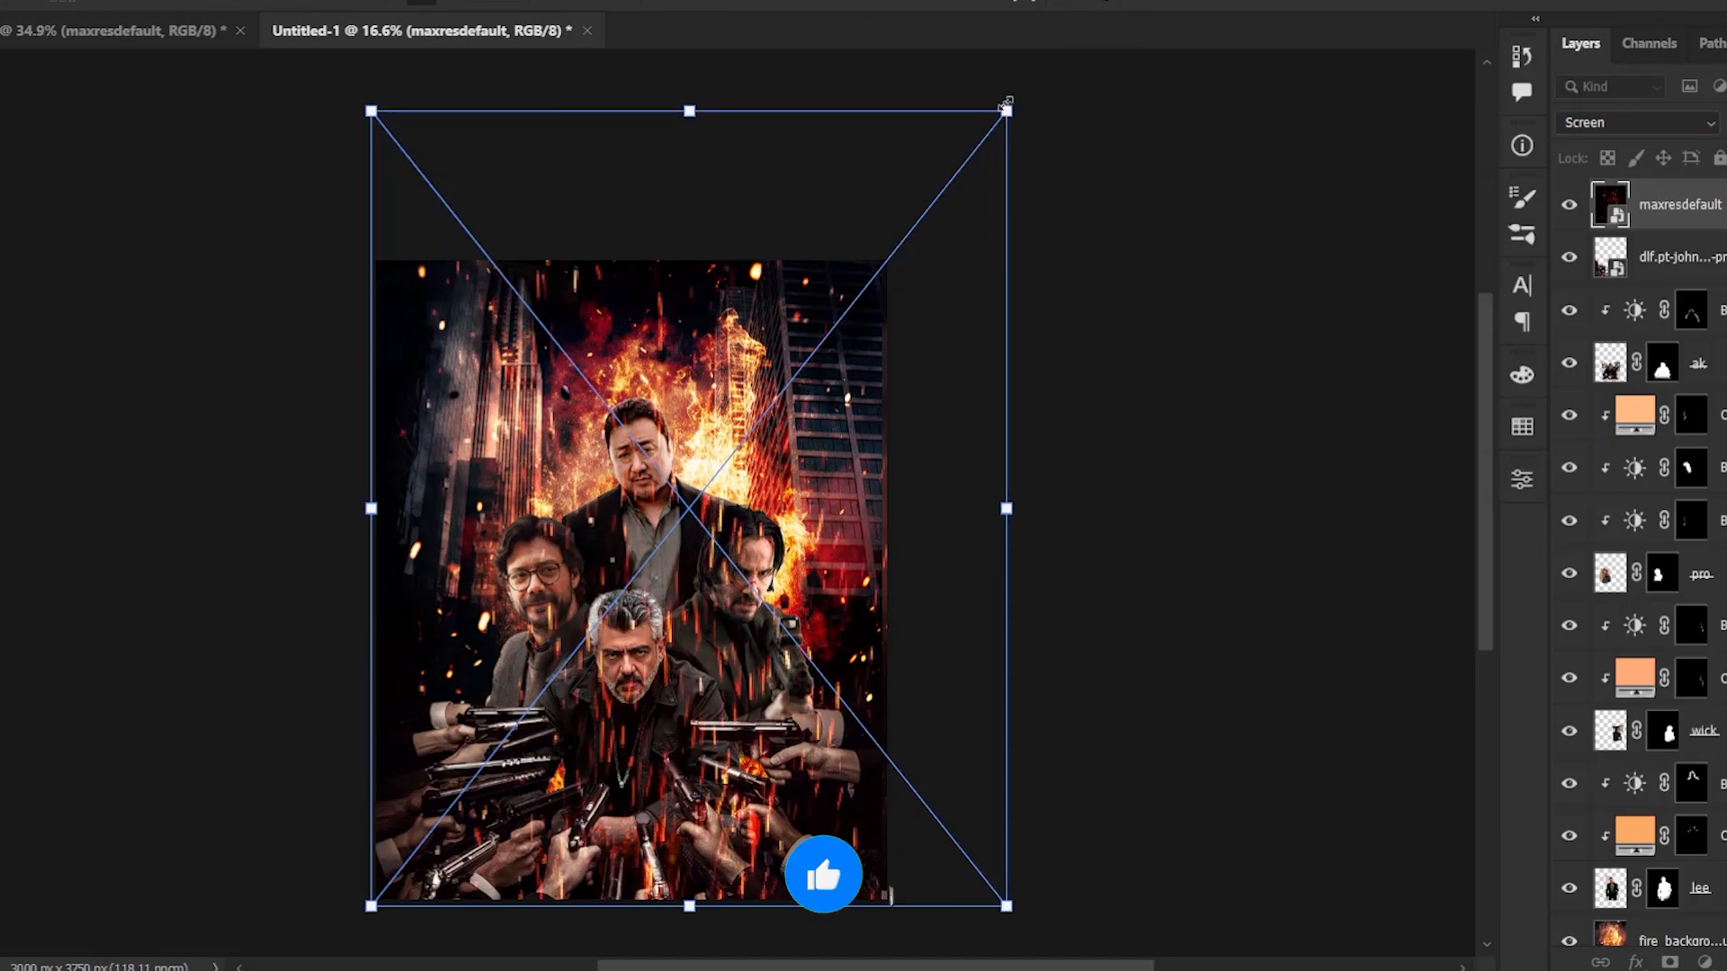
pyautogui.press('Return')
# - Add a layer mask to the sparks and use a size 250 brush to fade them over the men's faces and shirts
pyautogui.click(1669, 962)
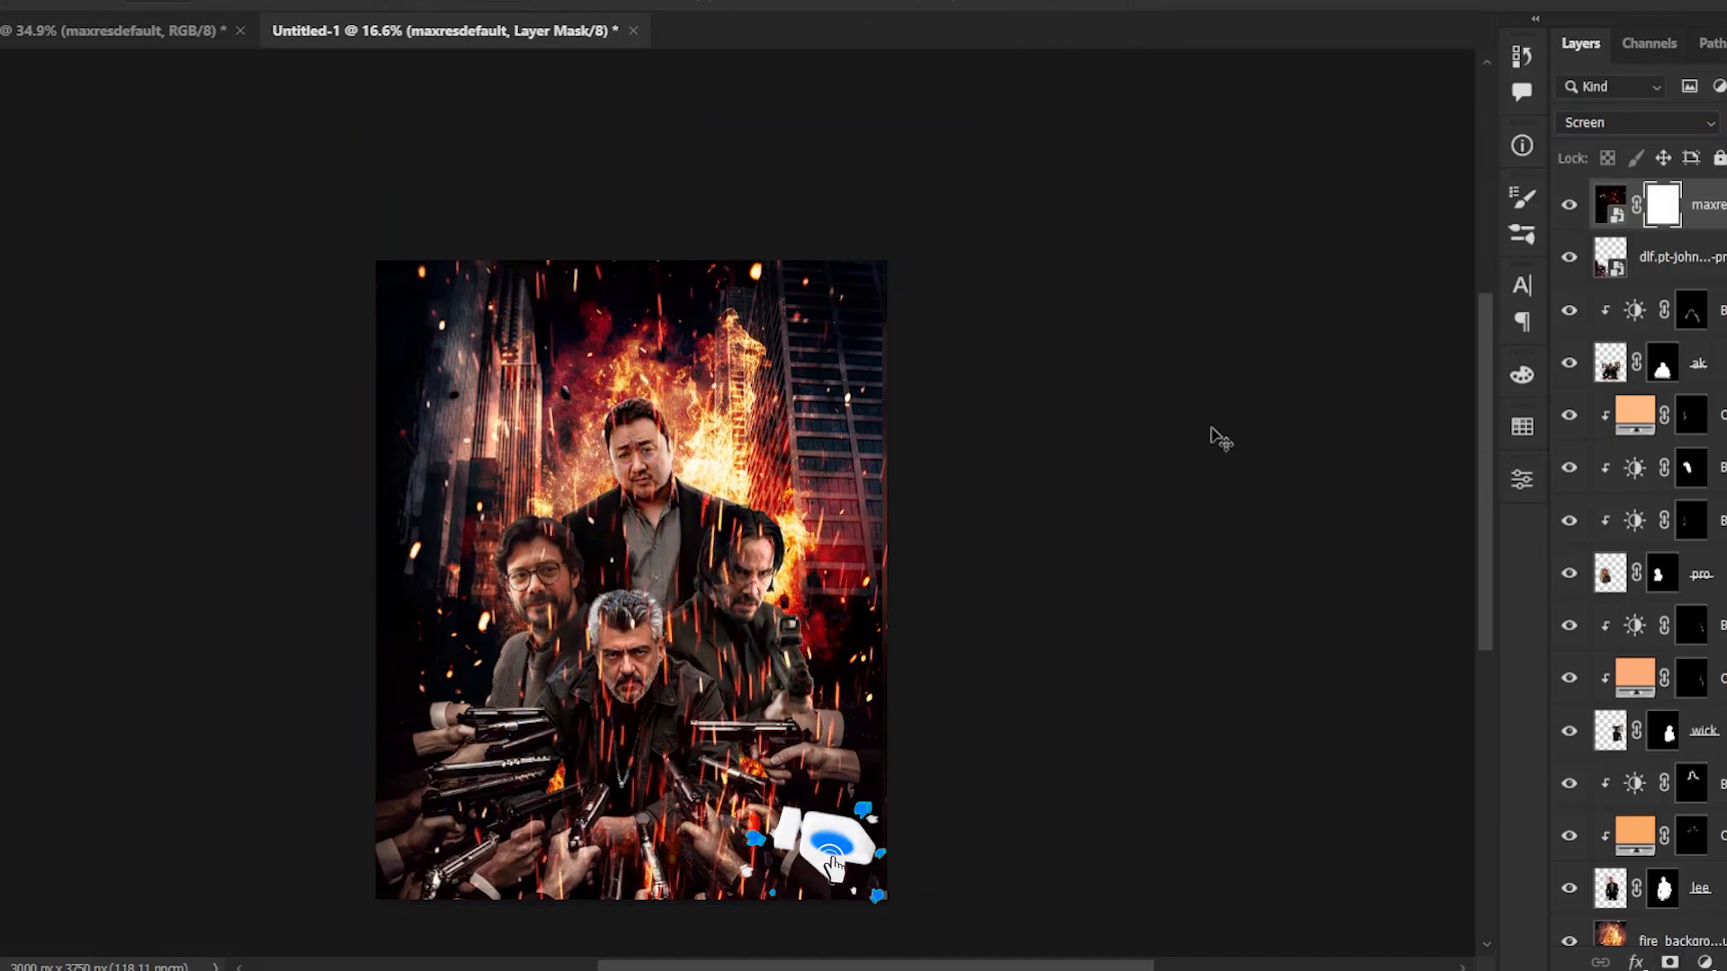
pyautogui.press('b')
pyautogui.scroll(5, 595, 560)
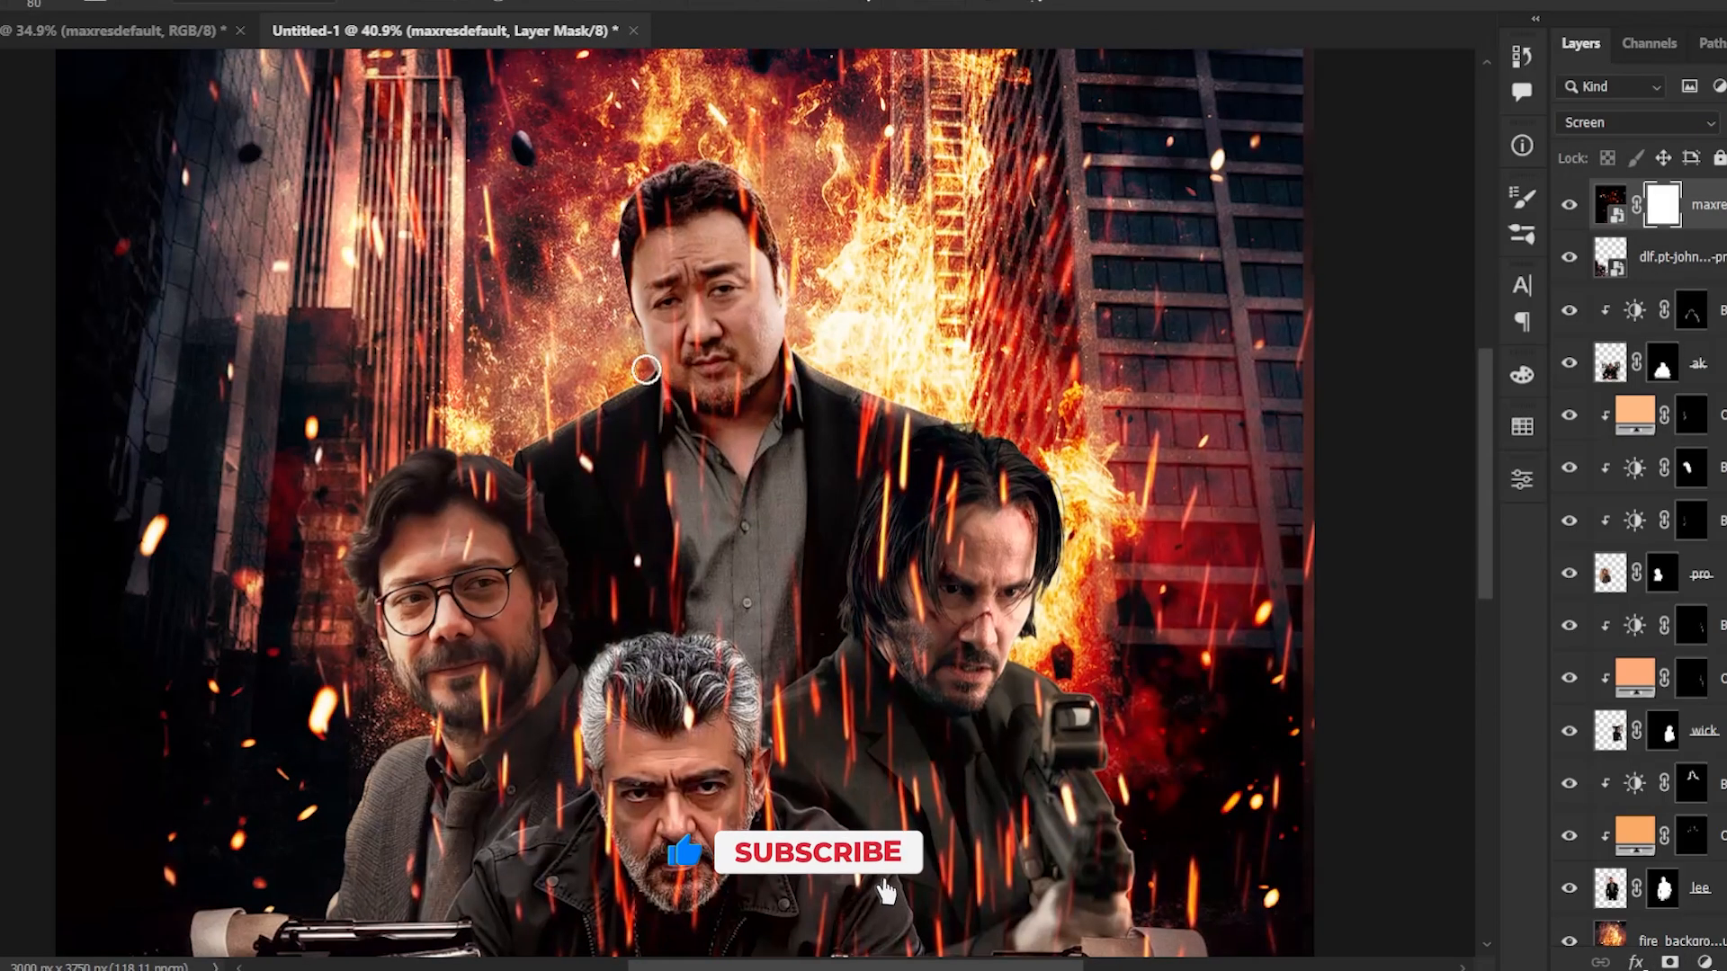
pyautogui.press(']')
pyautogui.press(']')
pyautogui.press(']')
pyautogui.press(']')
pyautogui.press(']')
pyautogui.press(']')
pyautogui.press(']')
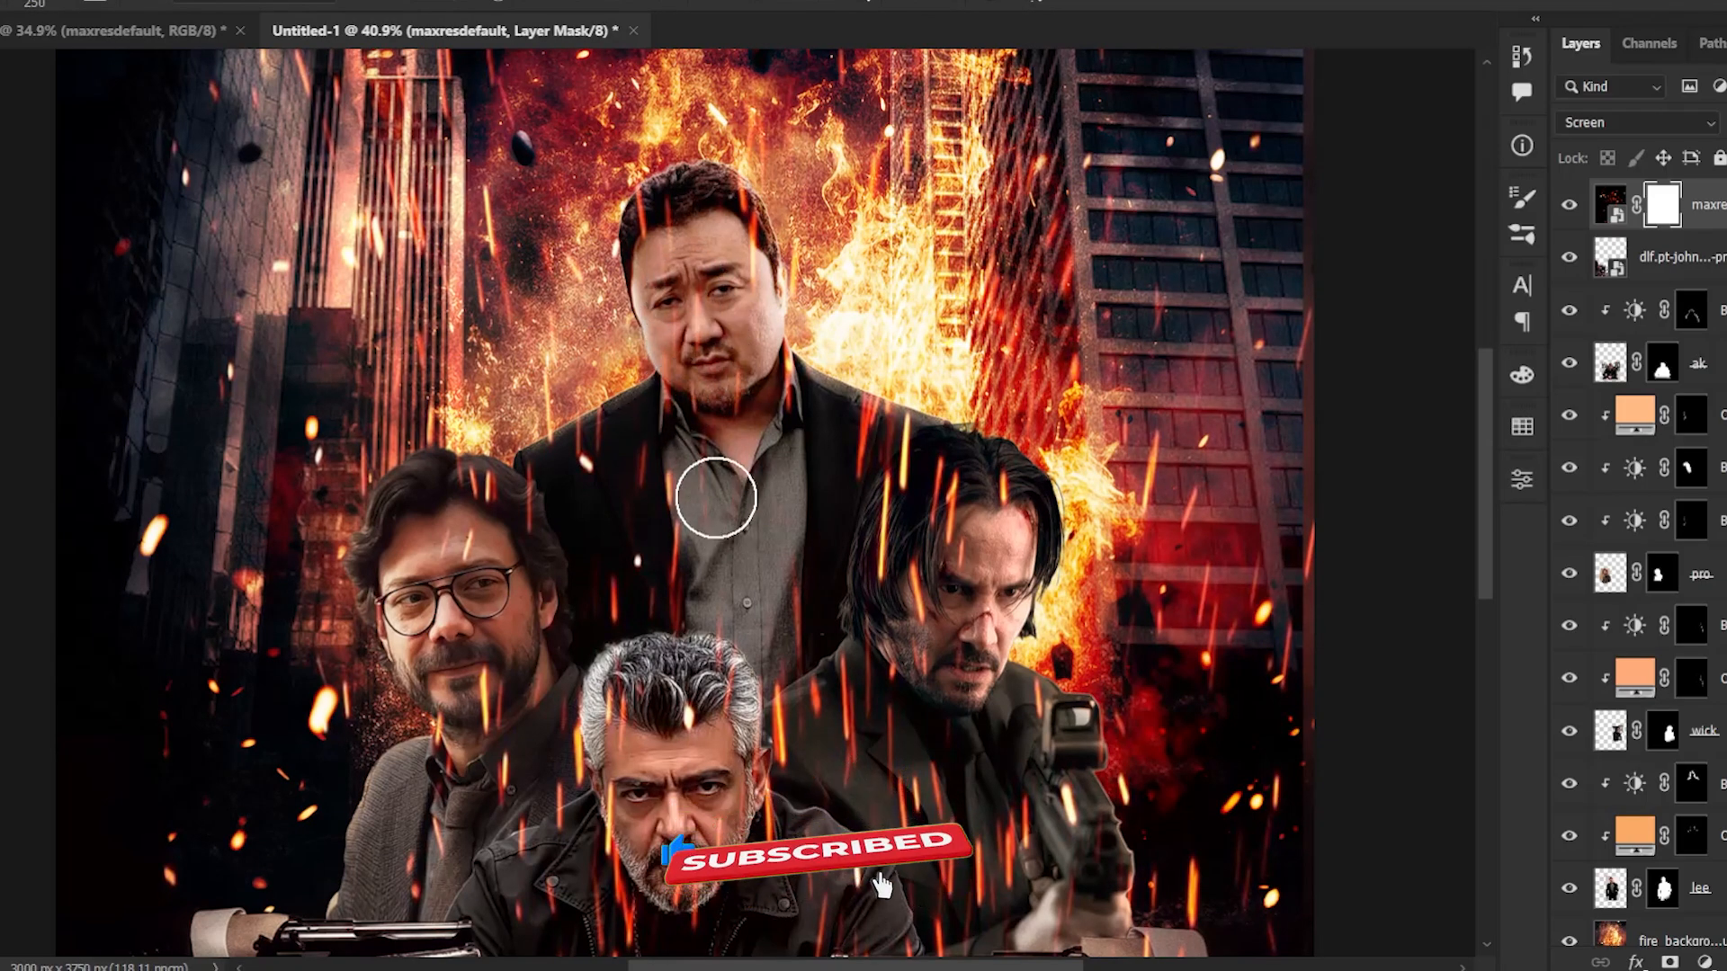
pyautogui.moveTo(716, 498)
pyautogui.mouseDown()
pyautogui.moveTo(505, 583)
pyautogui.moveTo(466, 624)
pyautogui.moveTo(443, 561)
pyautogui.mouseUp()
pyautogui.moveTo(604, 636); pyautogui.dragTo(716, 772)
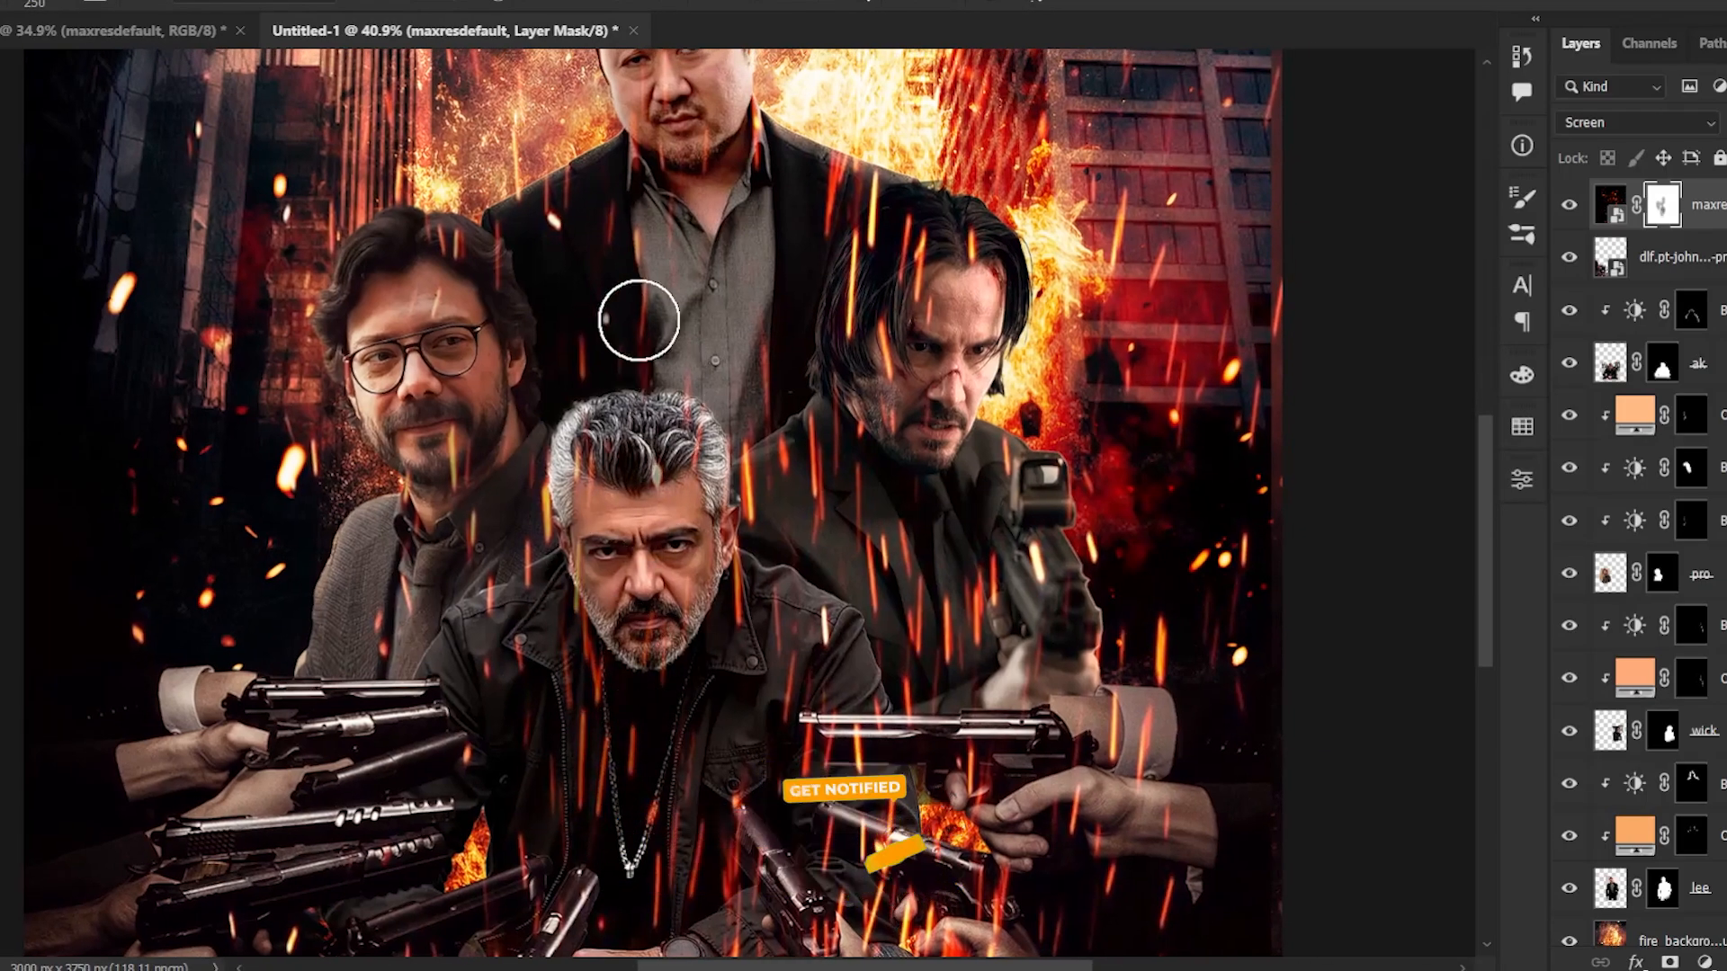
# - Adjust the brush strength and mask out the remaining sparks over the four men's faces and clothing
pyautogui.click(624, 4)
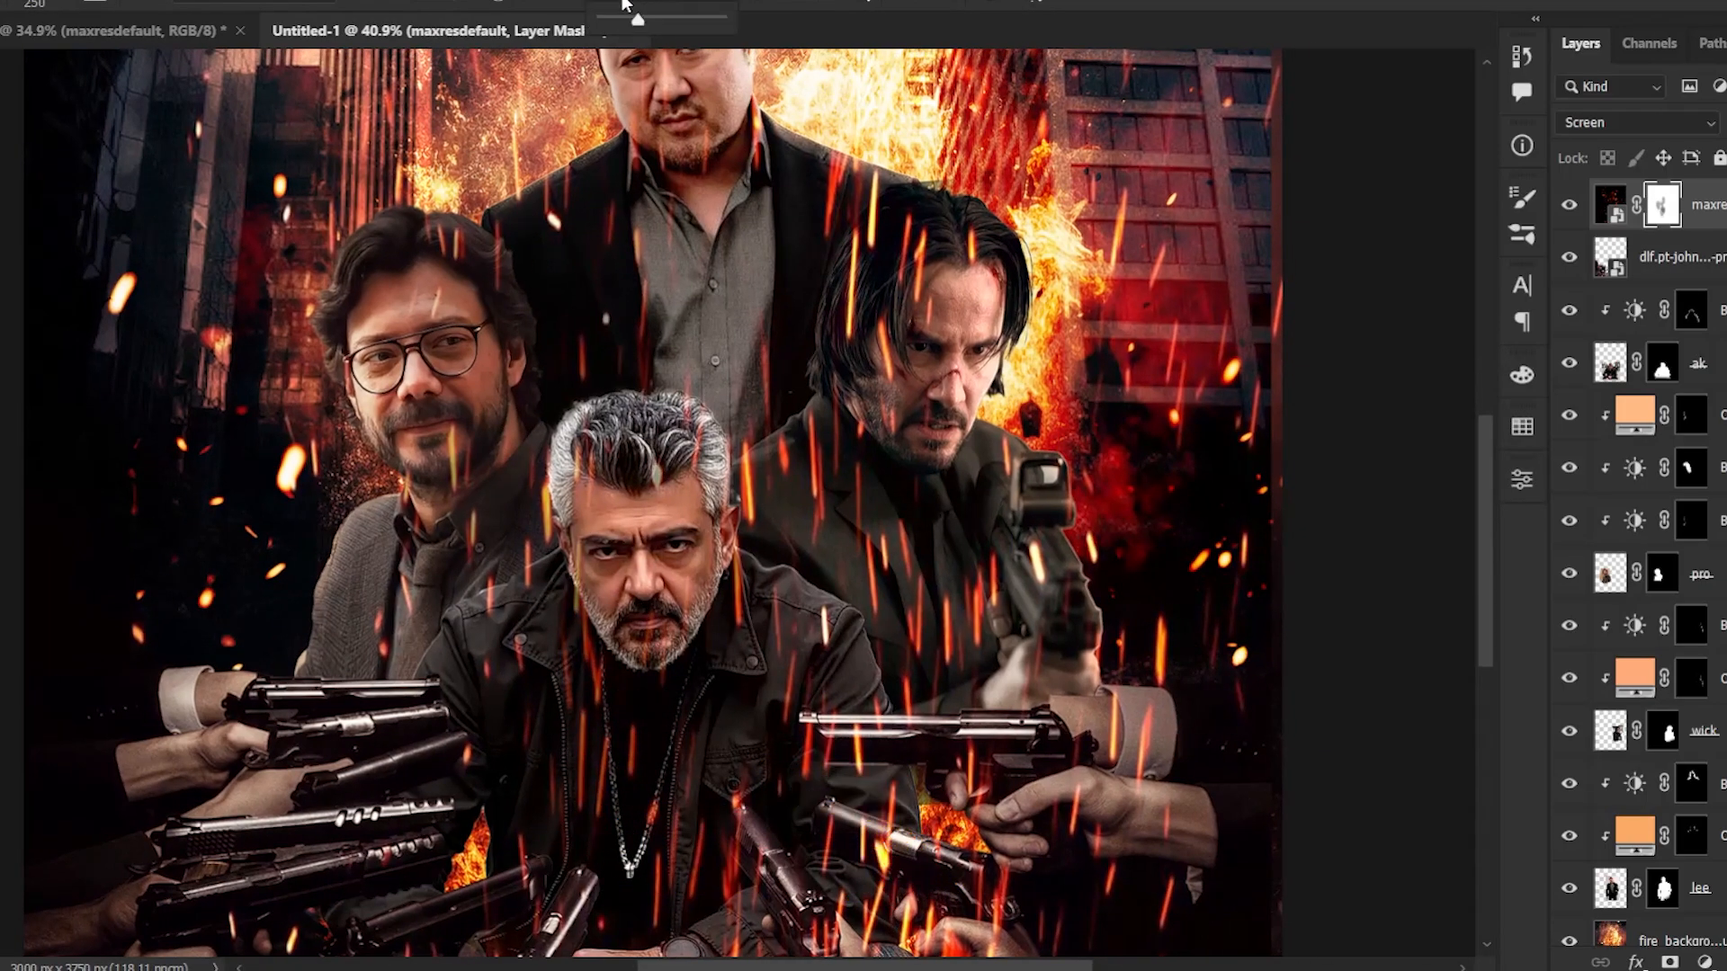
pyautogui.moveTo(422, 402)
pyautogui.mouseDown()
pyautogui.moveTo(449, 223)
pyautogui.moveTo(585, 464)
pyautogui.moveTo(628, 720)
pyautogui.moveTo(762, 448)
pyautogui.moveTo(636, 201)
pyautogui.moveTo(648, 162)
pyautogui.moveTo(849, 208)
pyautogui.moveTo(737, 629)
pyautogui.moveTo(731, 761)
pyautogui.moveTo(803, 466)
pyautogui.mouseUp()
pyautogui.scroll(5, 616, 477)
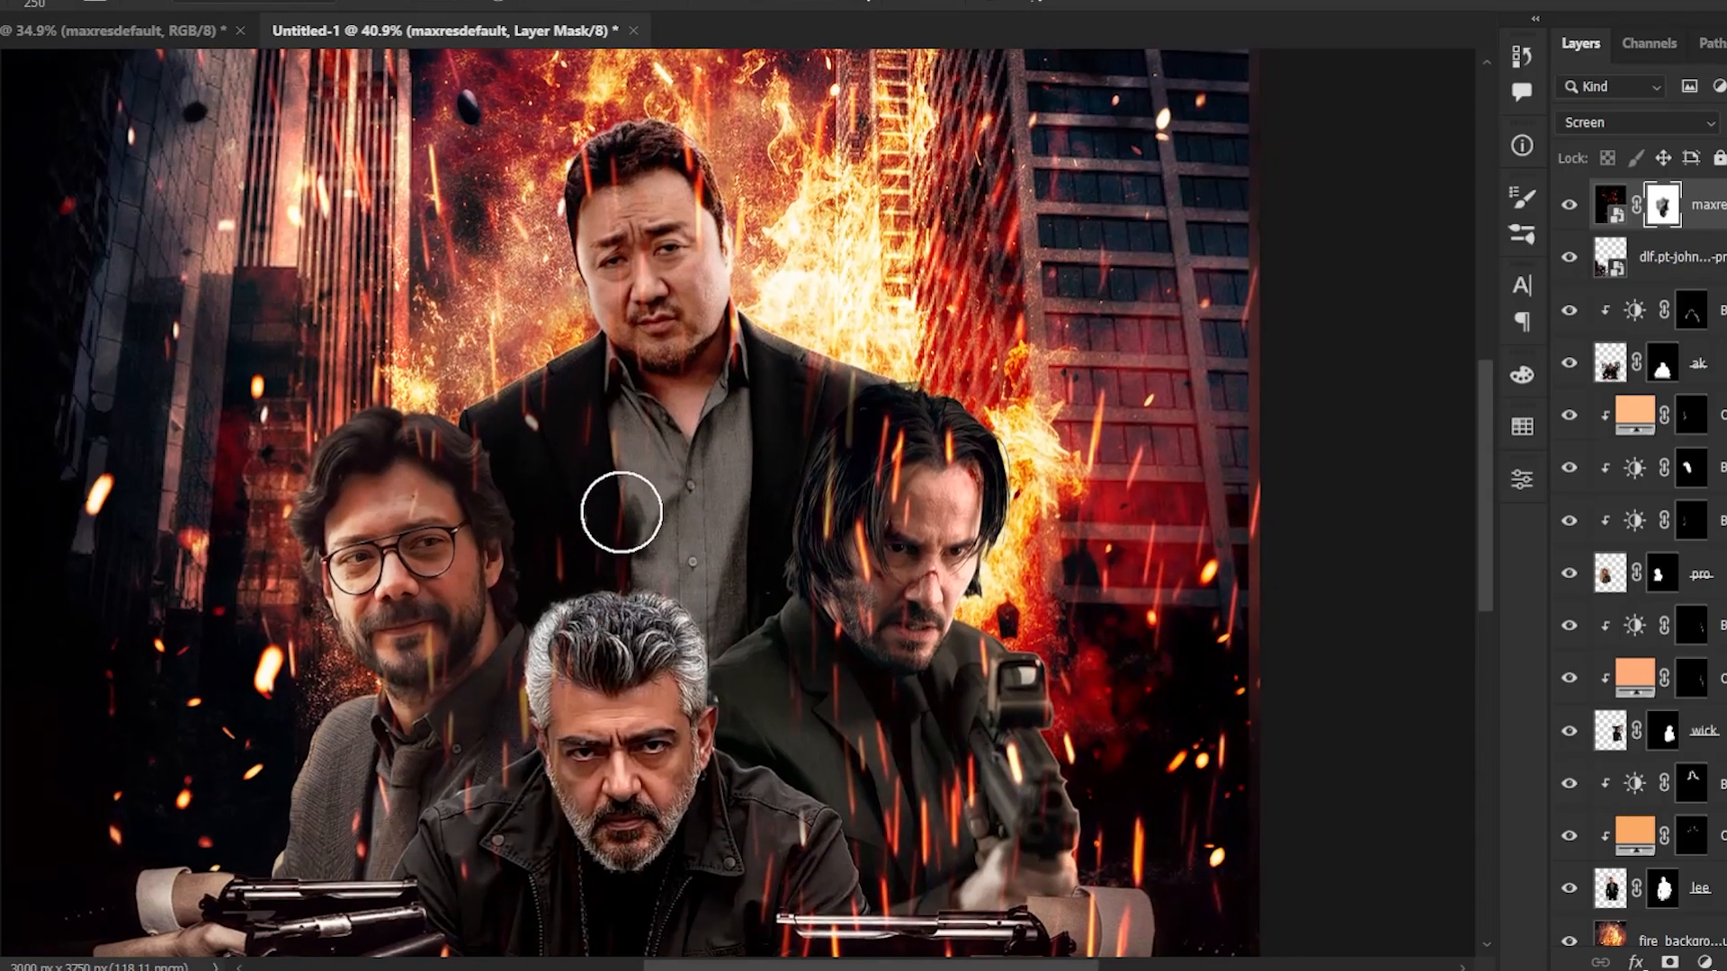
pyautogui.scroll(-3, 528, 752)
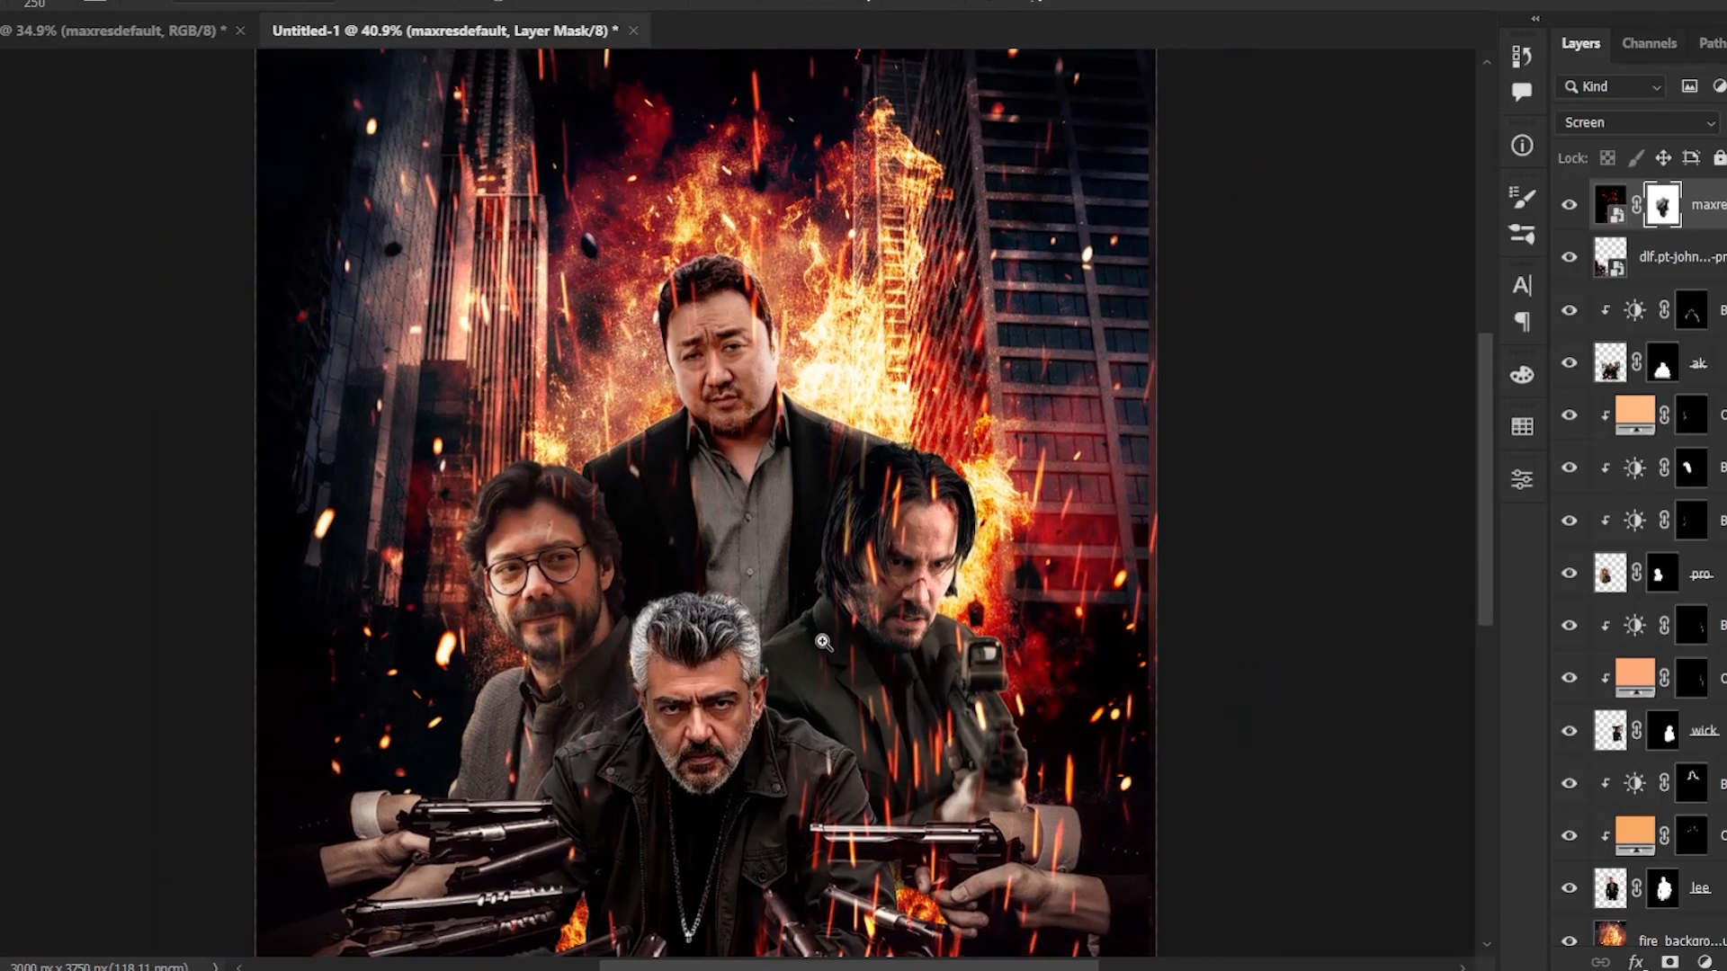
pyautogui.moveTo(798, 624); pyautogui.dragTo(738, 705)
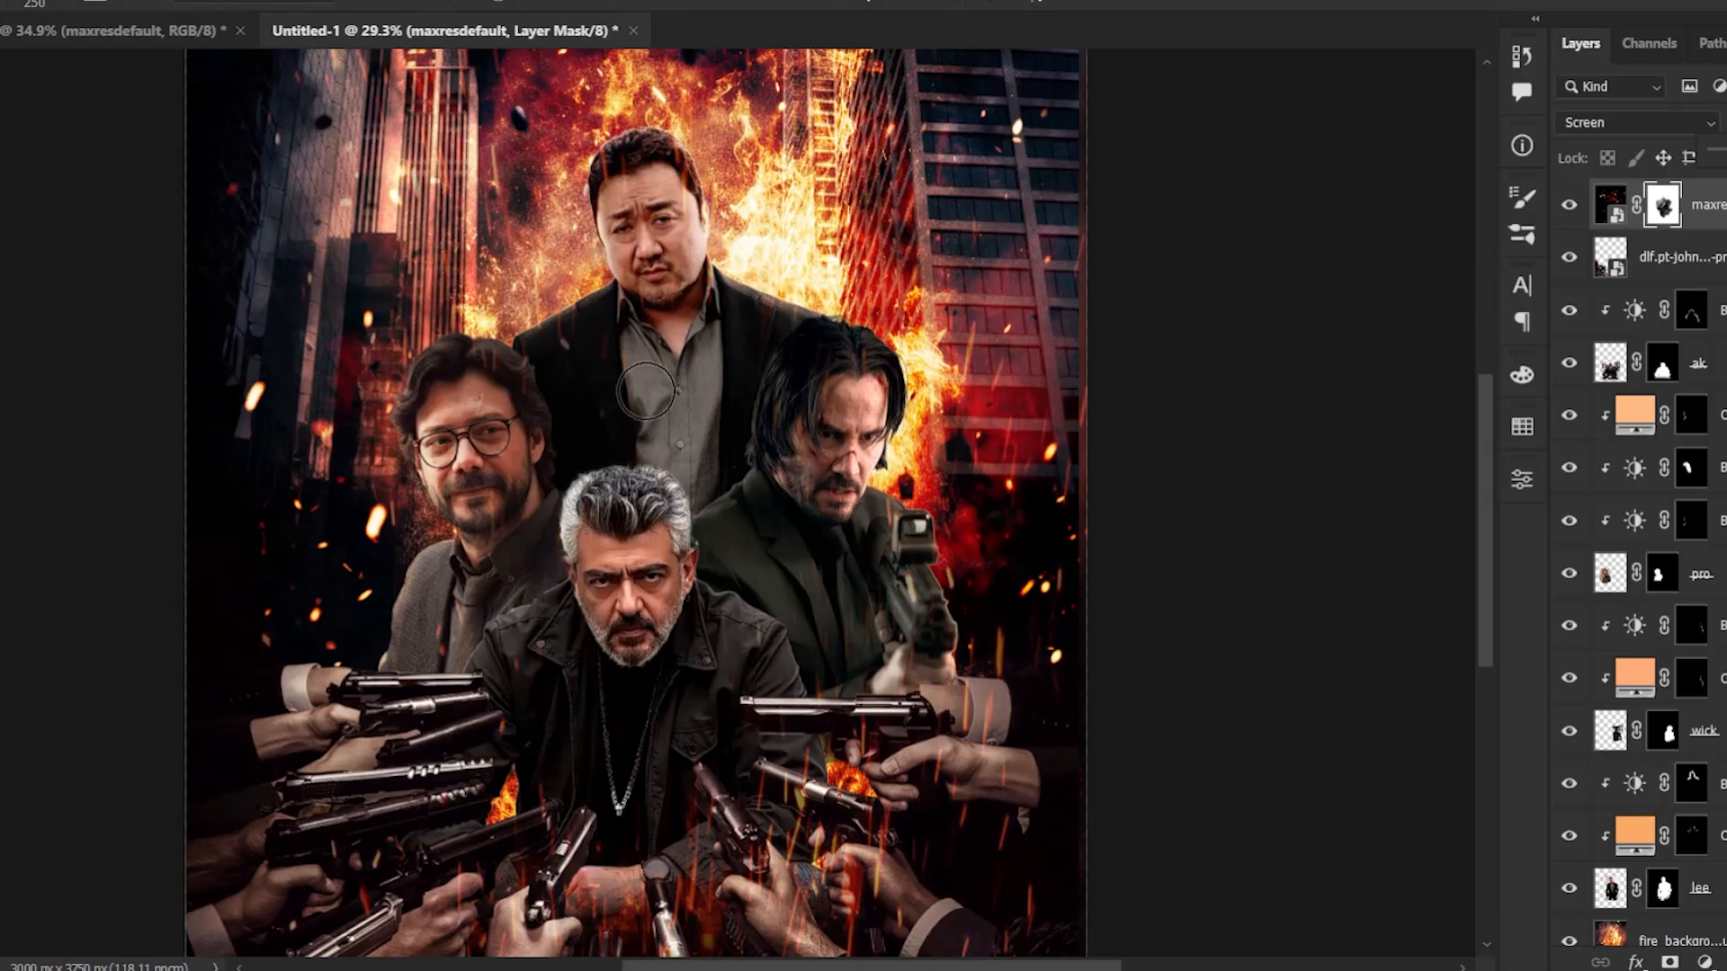
pyautogui.scroll(-2, 644, 391)
pyautogui.scroll(3, 799, 389)
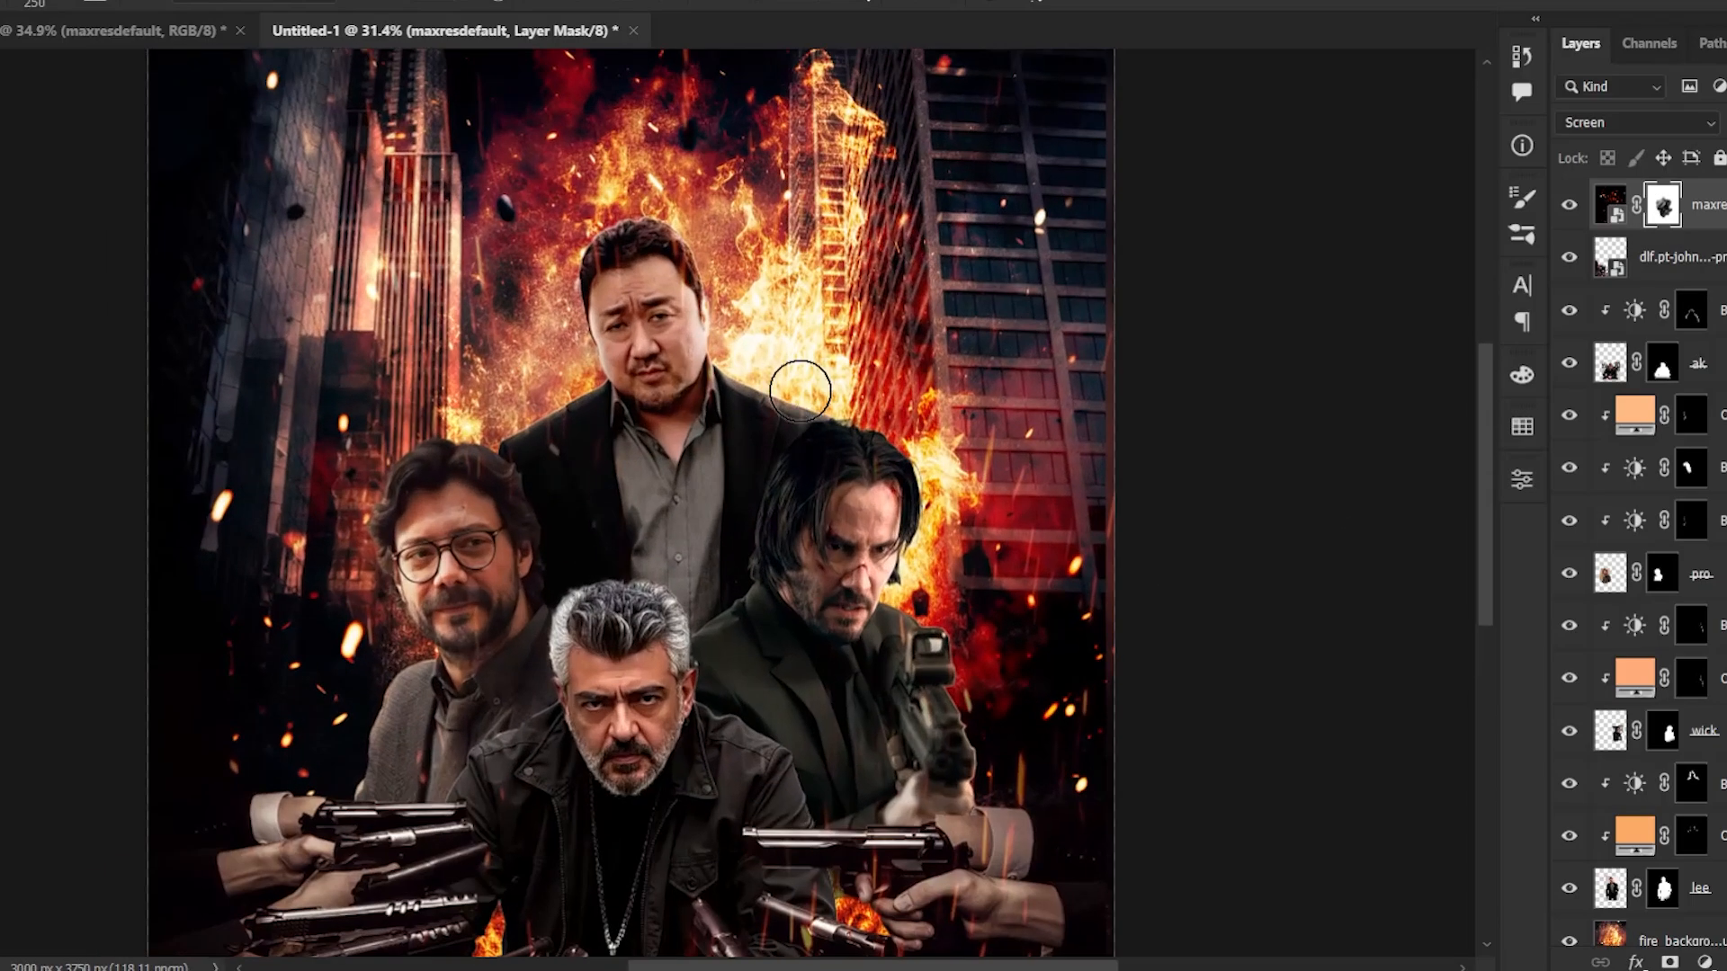
pyautogui.scroll(-5, 821, 387)
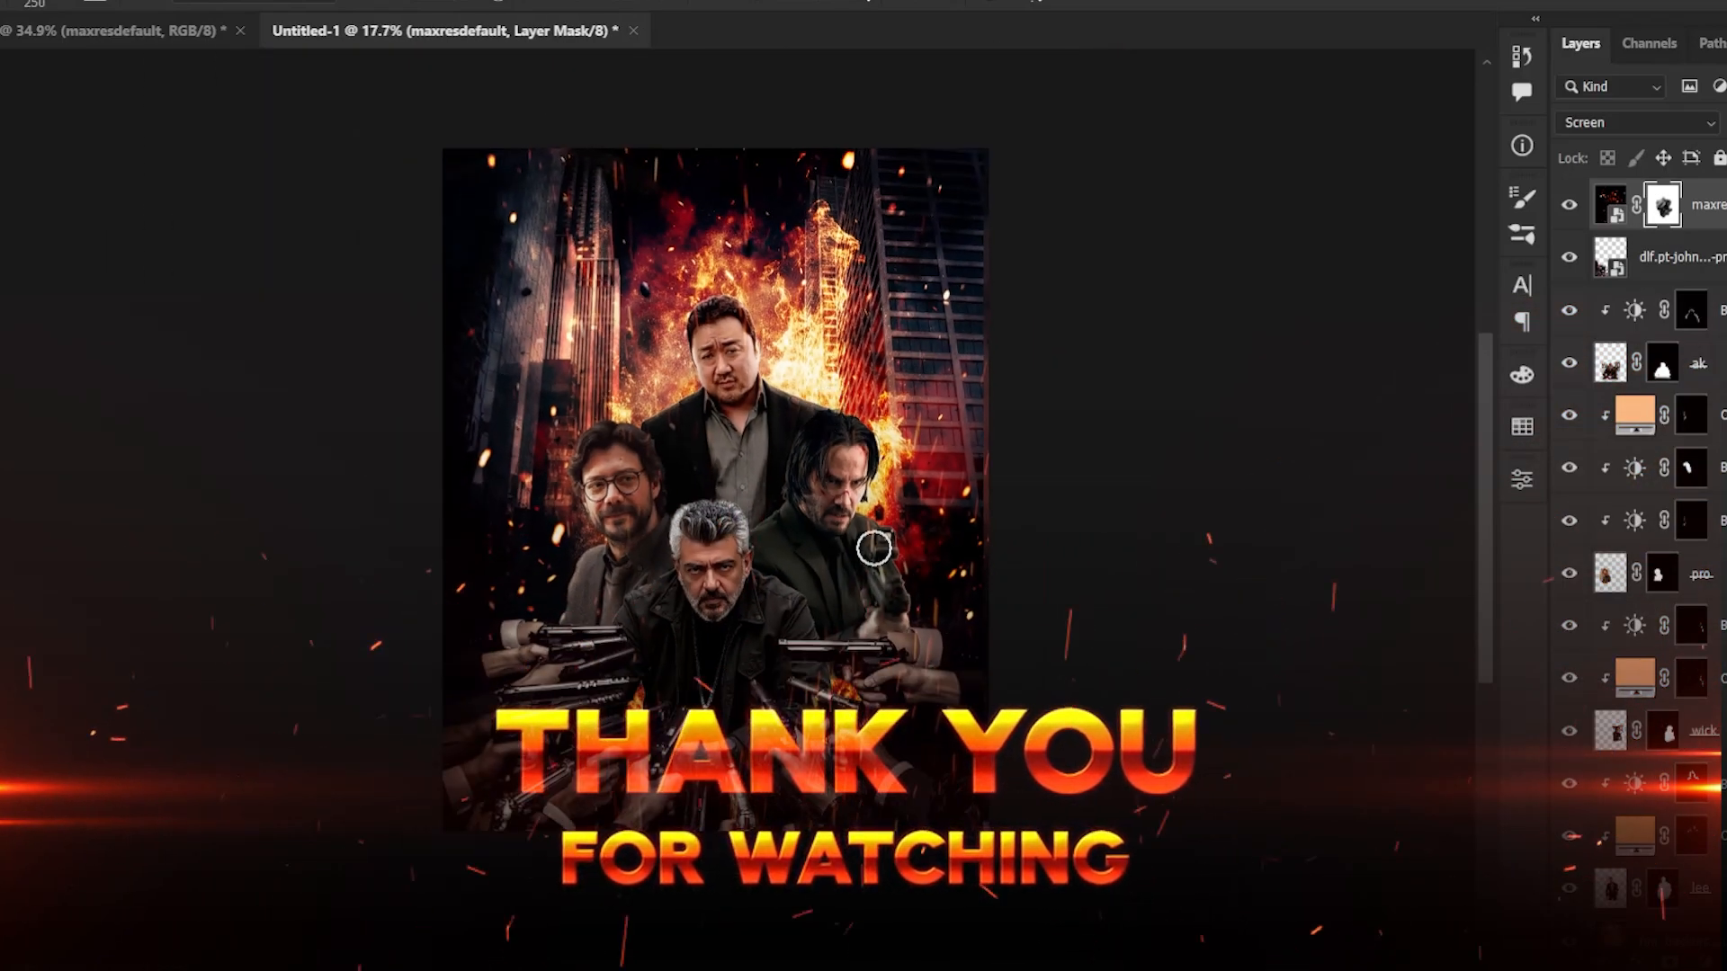
pyautogui.scroll(1, 885, 526)
pyautogui.scroll(-1, 887, 526)
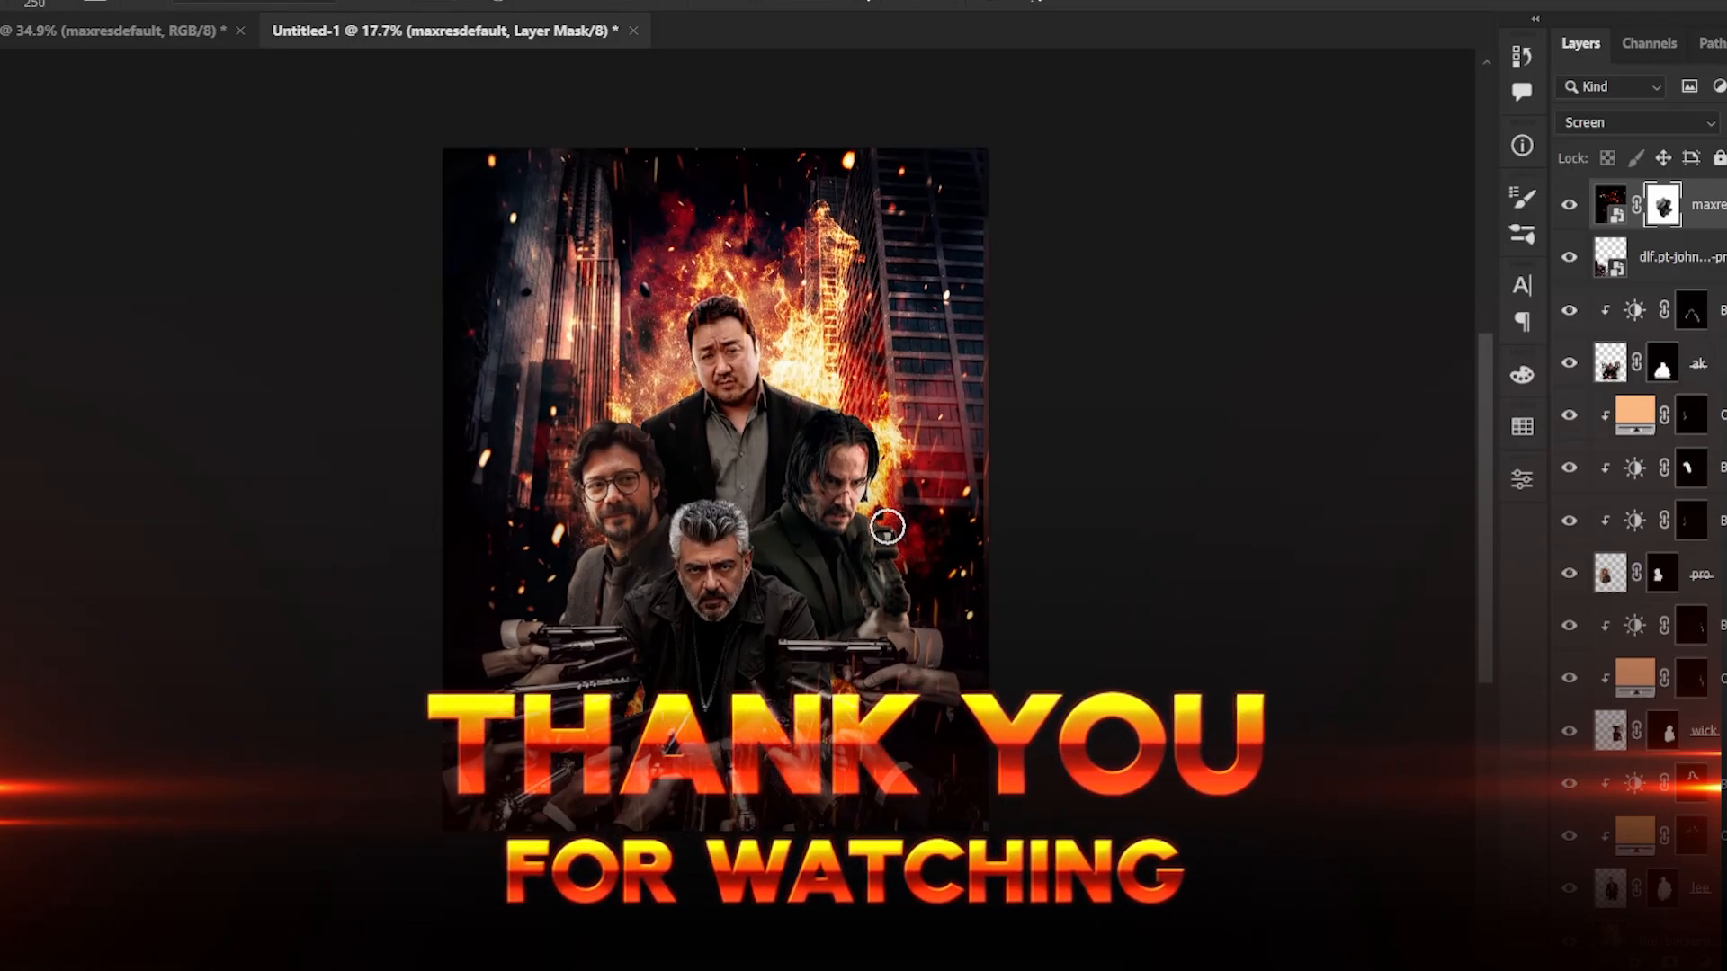